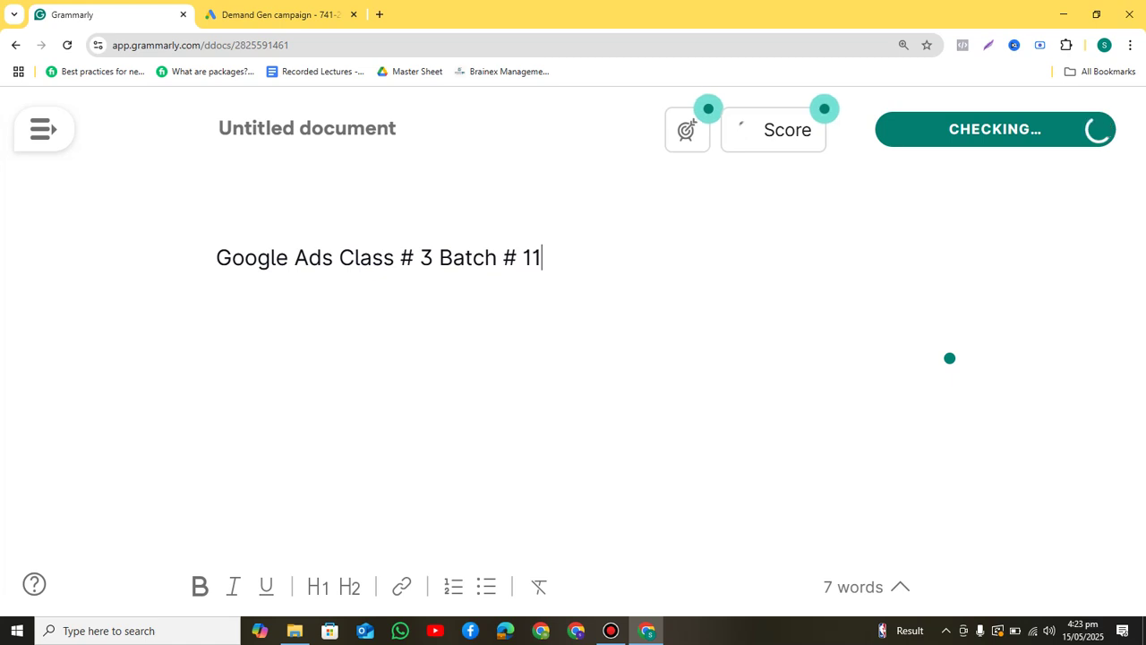
- Make the title "Google Ads Class # 3 Batch # 11" bold and underlined, and start a new paragraph below it
{"action": "key", "text": "ctrl+shift+Left"}
{"action": "key", "text": "ctrl+shift+Left"}
{"action": "key", "text": "ctrl+shift+Left"}
{"action": "key", "text": "ctrl+shift+Left"}
{"action": "key", "text": "ctrl+shift+Left"}
{"action": "key", "text": "ctrl+shift+Left"}
{"action": "key", "text": "ctrl+shift+Left"}
{"action": "key", "text": "ctrl+shift+Left"}
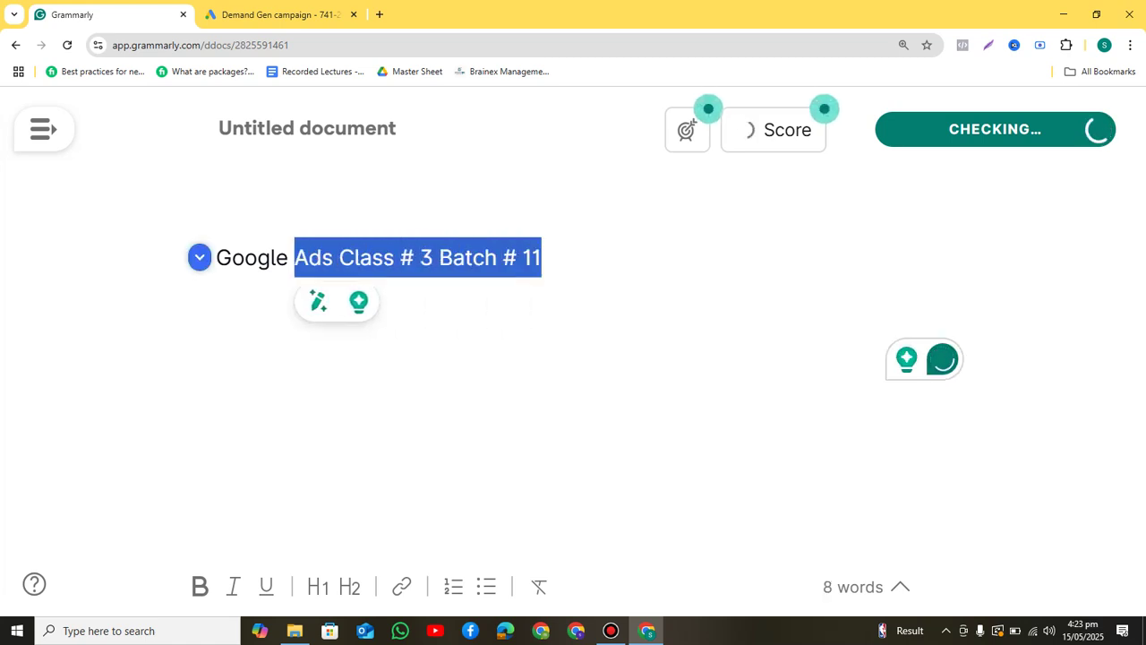
{"action": "key", "text": "ctrl+b"}
{"action": "key", "text": "ctrl+u"}
{"action": "key", "text": "Right"}
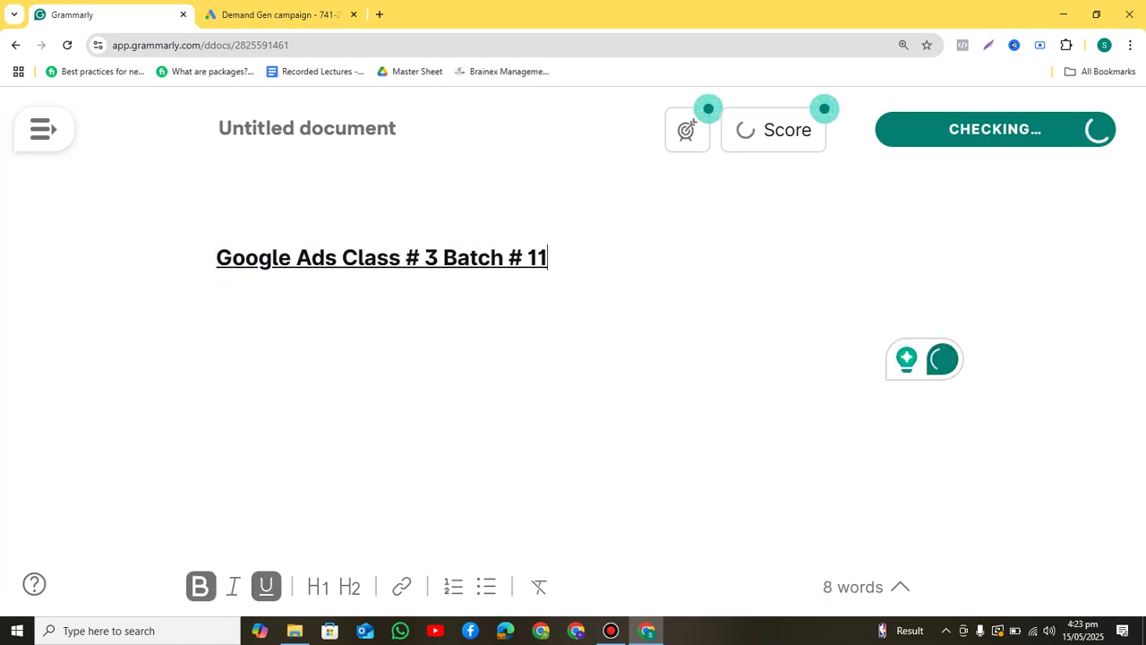
{"action": "key", "text": "Return"}
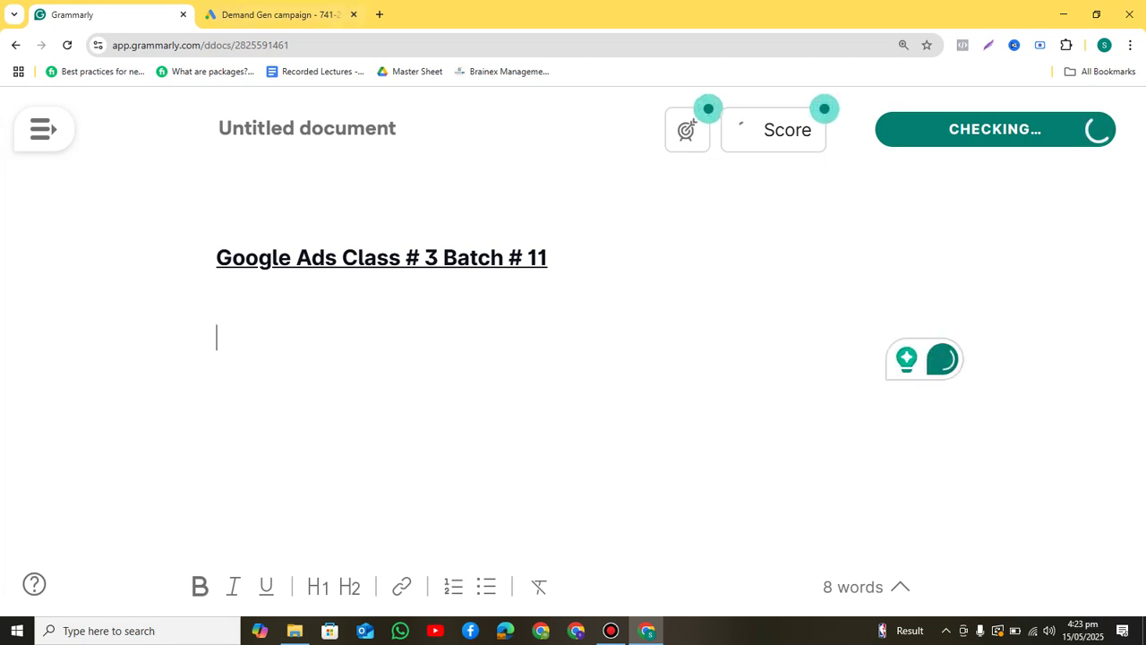
- Glance at the Demand Gen campaign's budget settings, and add the lines "Google Ad Account" and "Sadapay" to the Grammarly notes
{"action": "key", "text": "ctrl+Tab"}
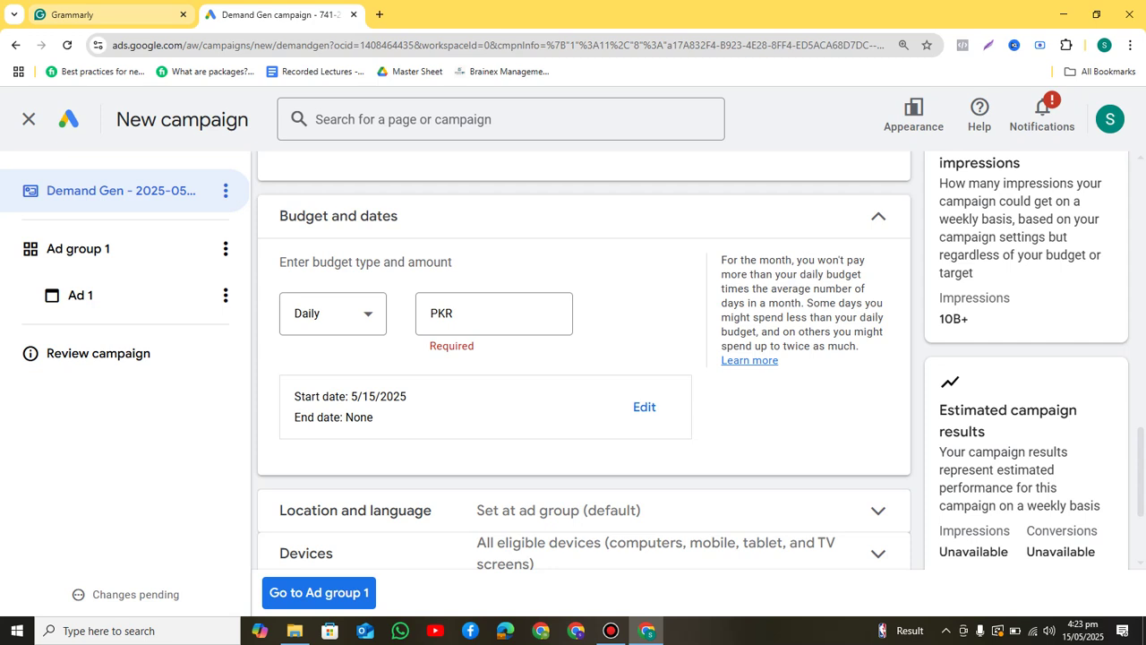
{"action": "left_click", "coordinate": [108, 14]}
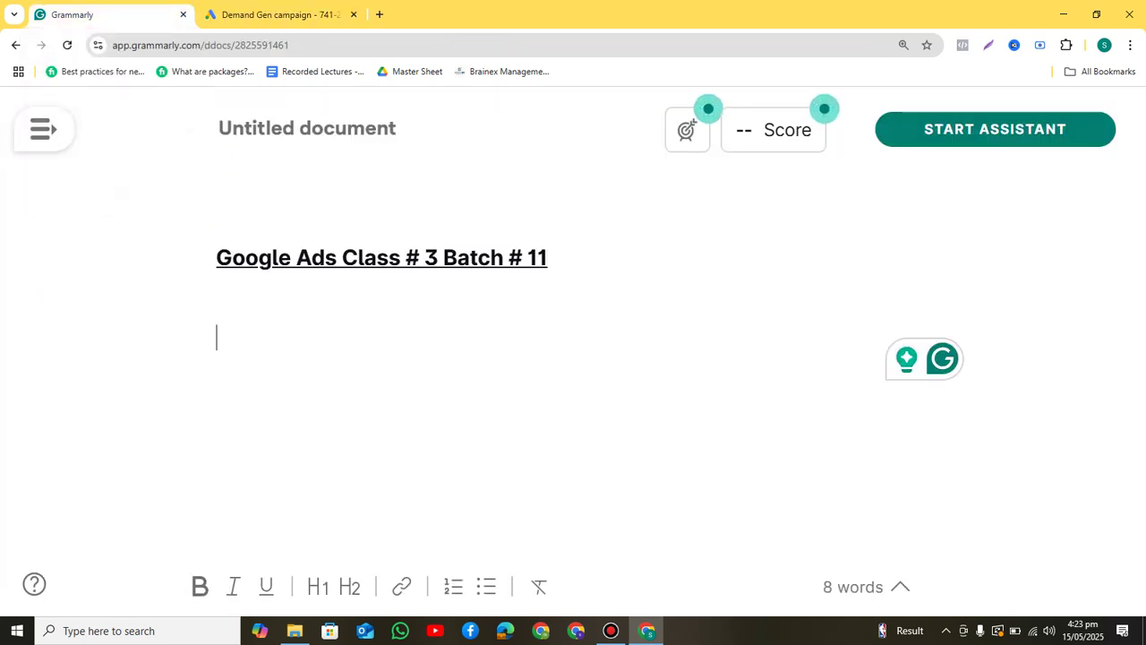
{"action": "type", "text": "Google Ad "}
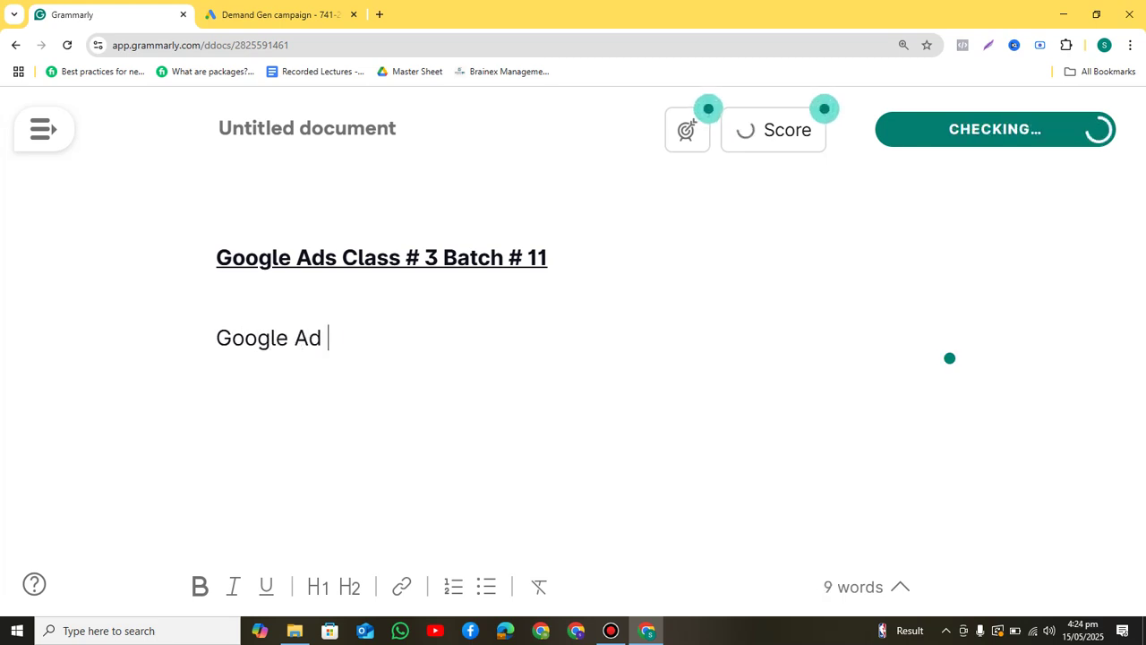
{"action": "type", "text": "Account"}
{"action": "key", "text": "Return"}
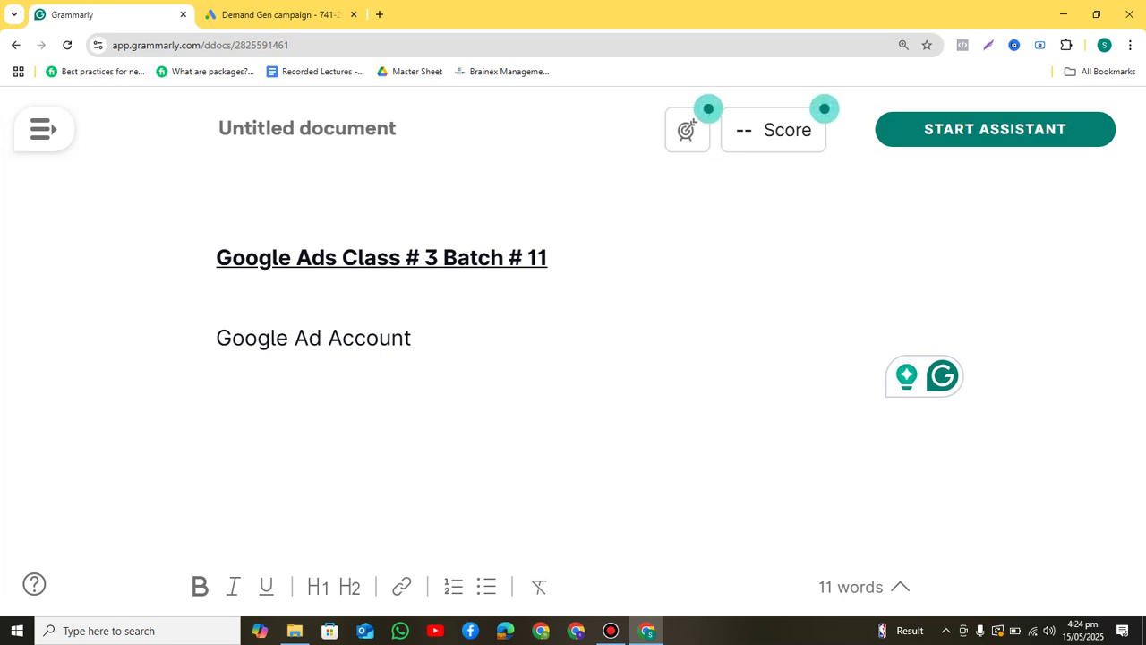
{"action": "type", "text": "Sadapay"}
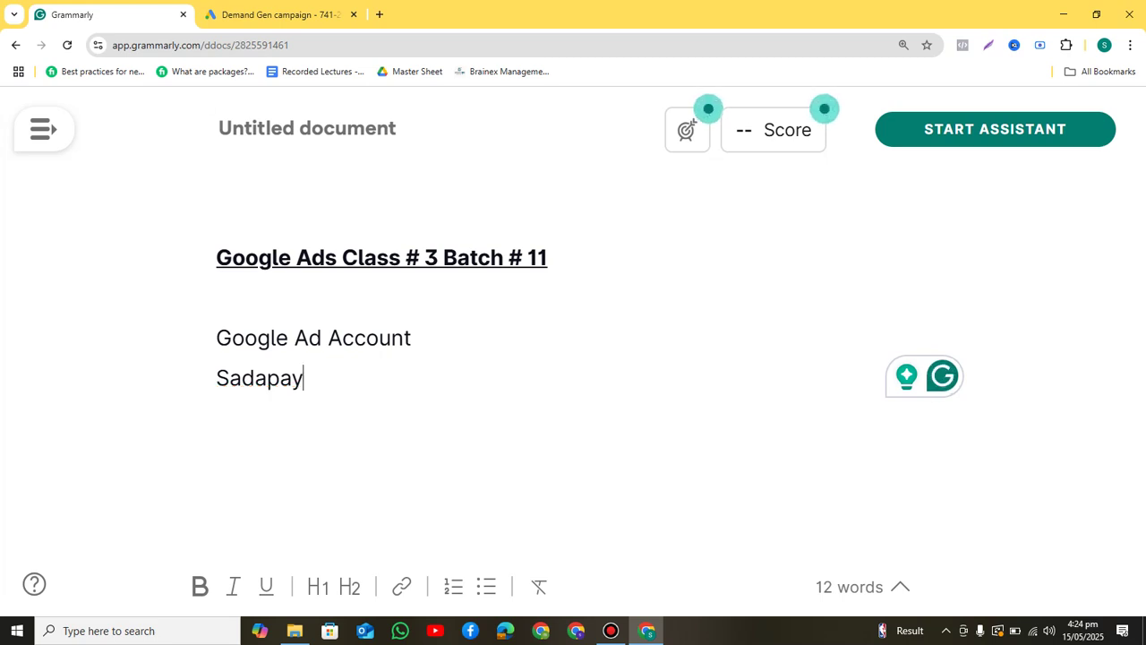
- Search Google for "sadapay" in a new browser tab and show the image results
{"action": "left_click", "coordinate": [379, 14]}
{"action": "type", "text": "sas"}
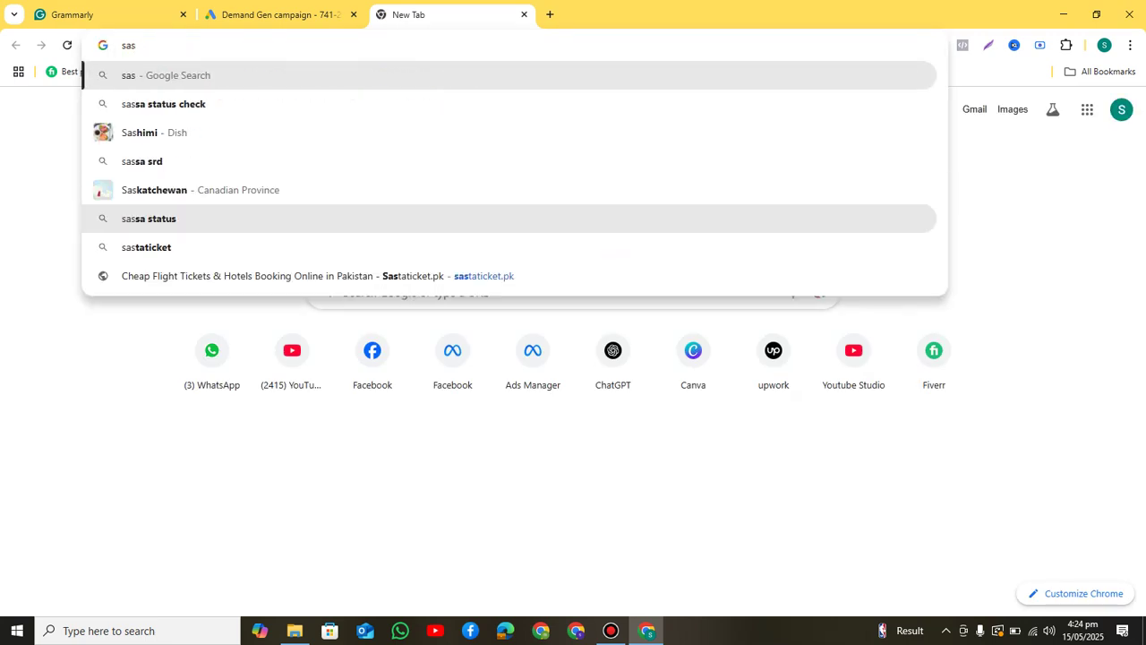
{"action": "key", "text": "BackSpace"}
{"action": "type", "text": "dapay"}
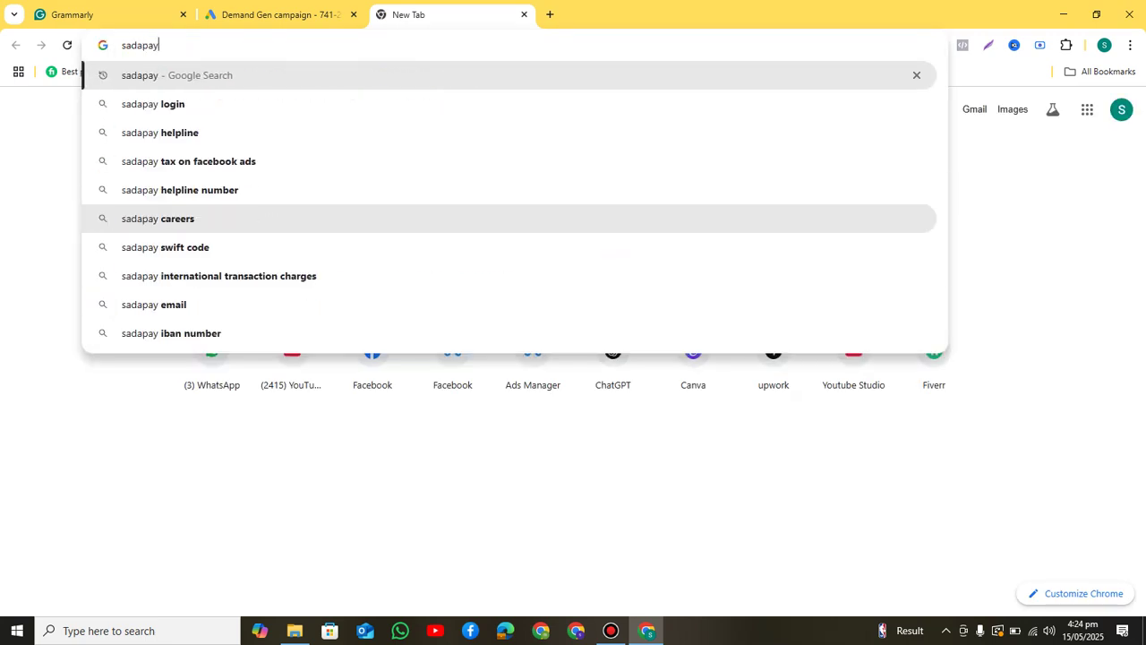
{"action": "key", "text": "Return"}
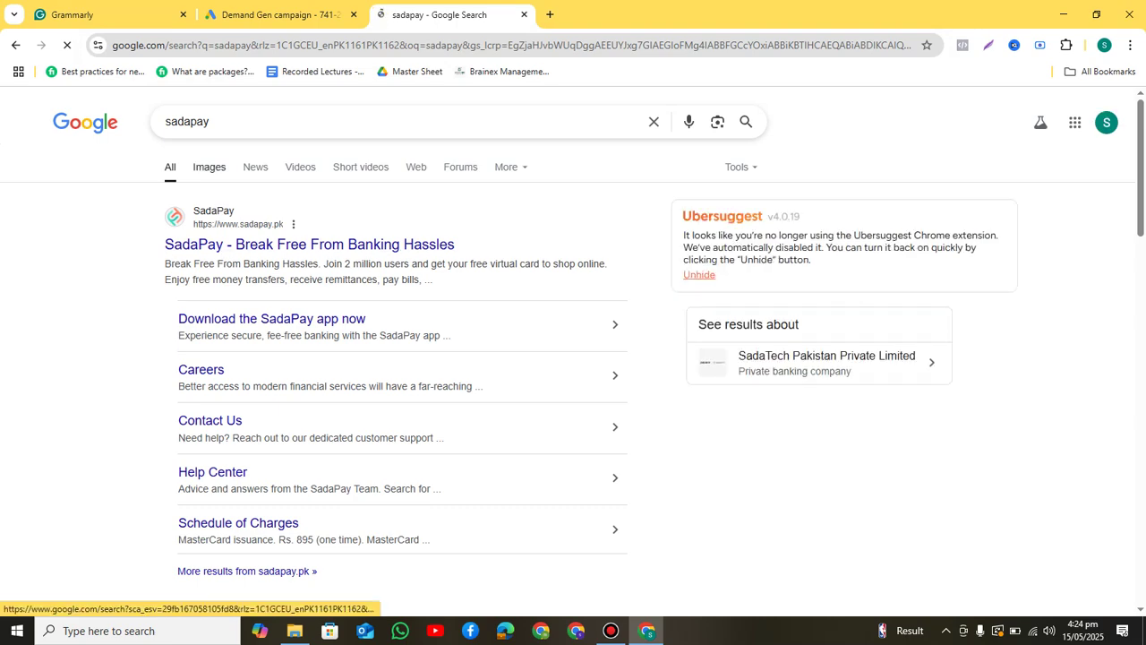
{"action": "left_click", "coordinate": [209, 167]}
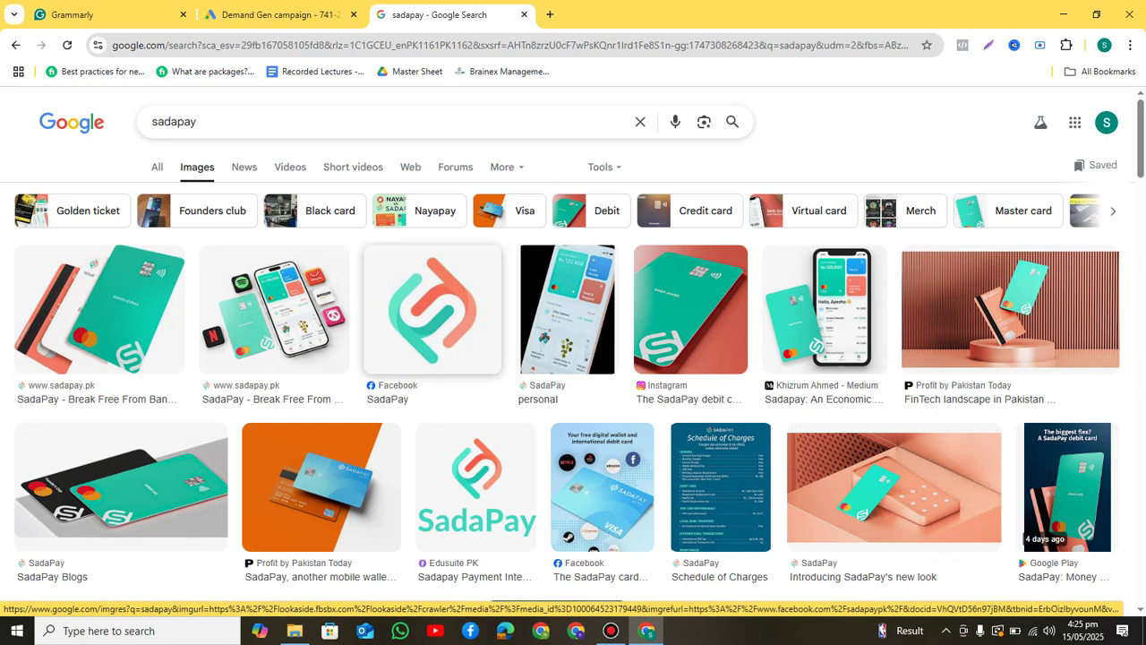
- Return to the Grammarly notes and add the line "Easypaisa, Jazzcash (X)" below "Sadapay", separated by a blank line
{"action": "left_click", "coordinate": [105, 15]}
{"action": "key", "text": "Return"}
{"action": "type", "text": "\\"}
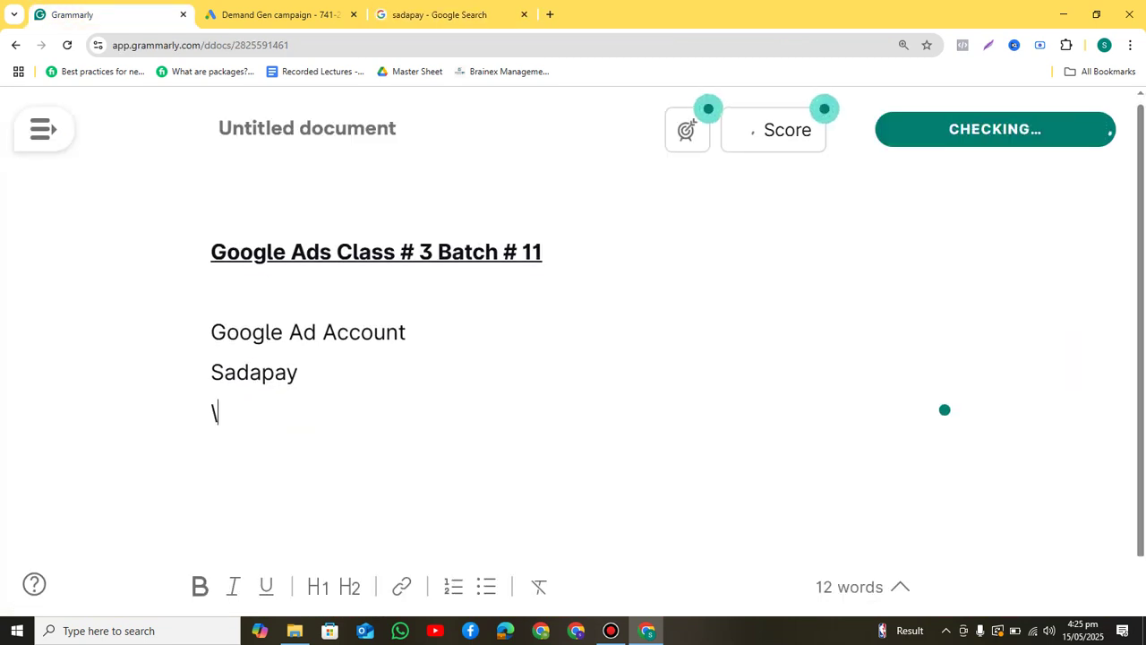
{"action": "key", "text": "BackSpace"}
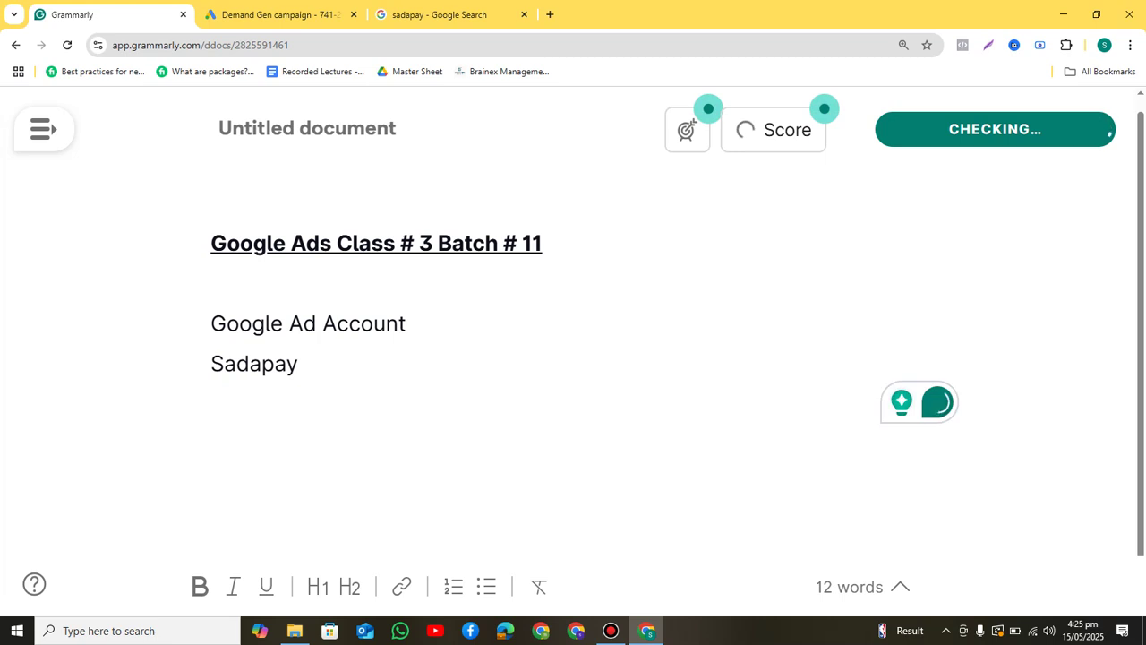
{"action": "key", "text": "Return"}
{"action": "type", "text": "Eas"}
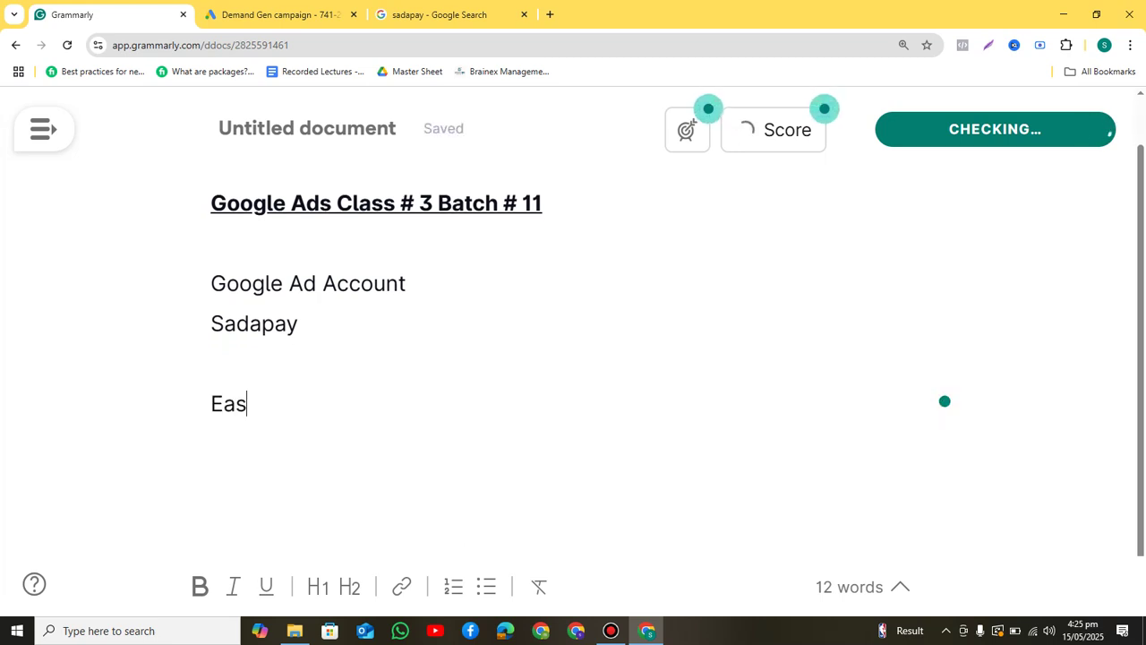
{"action": "type", "text": "ypaisa,"}
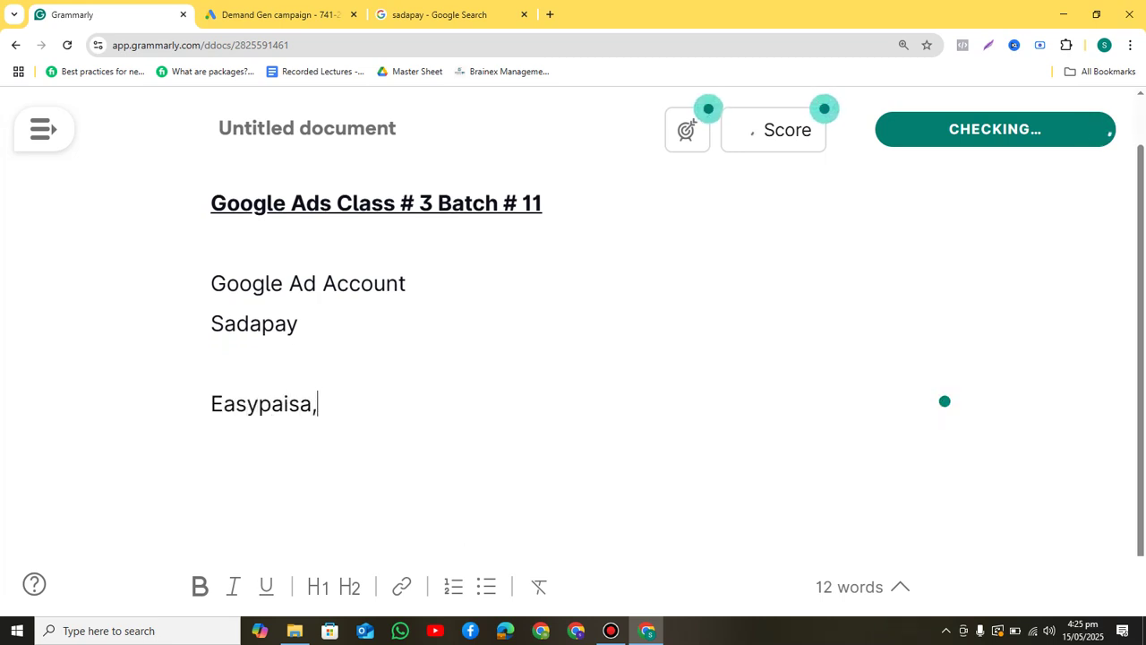
{"action": "type", "text": " Jazzca"}
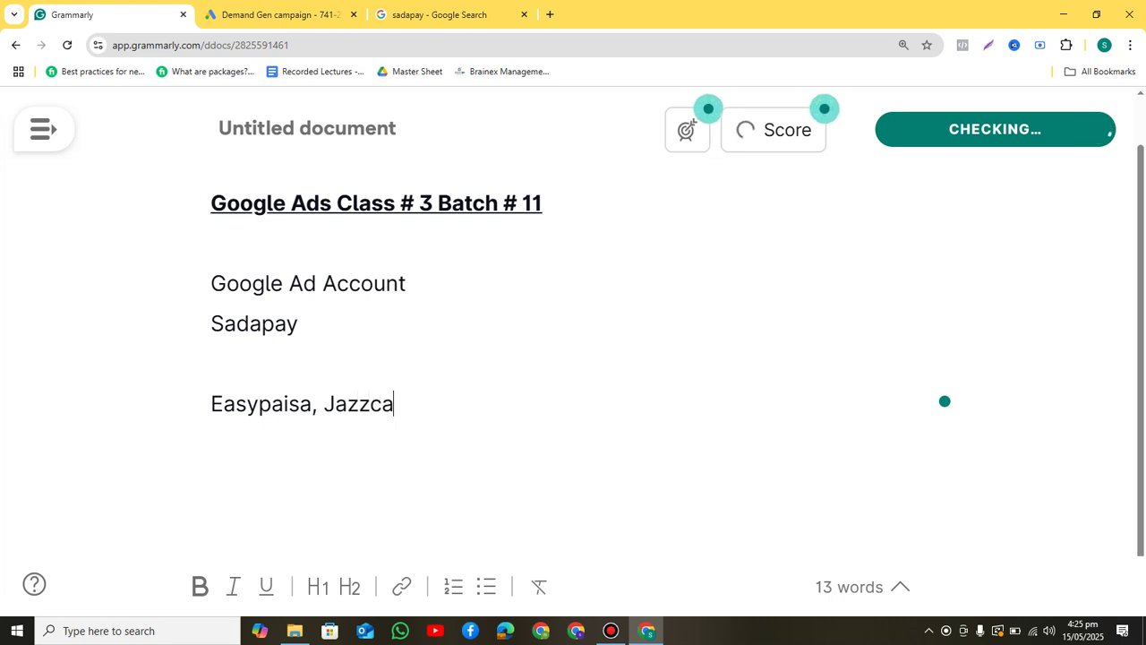
{"action": "type", "text": "sh "}
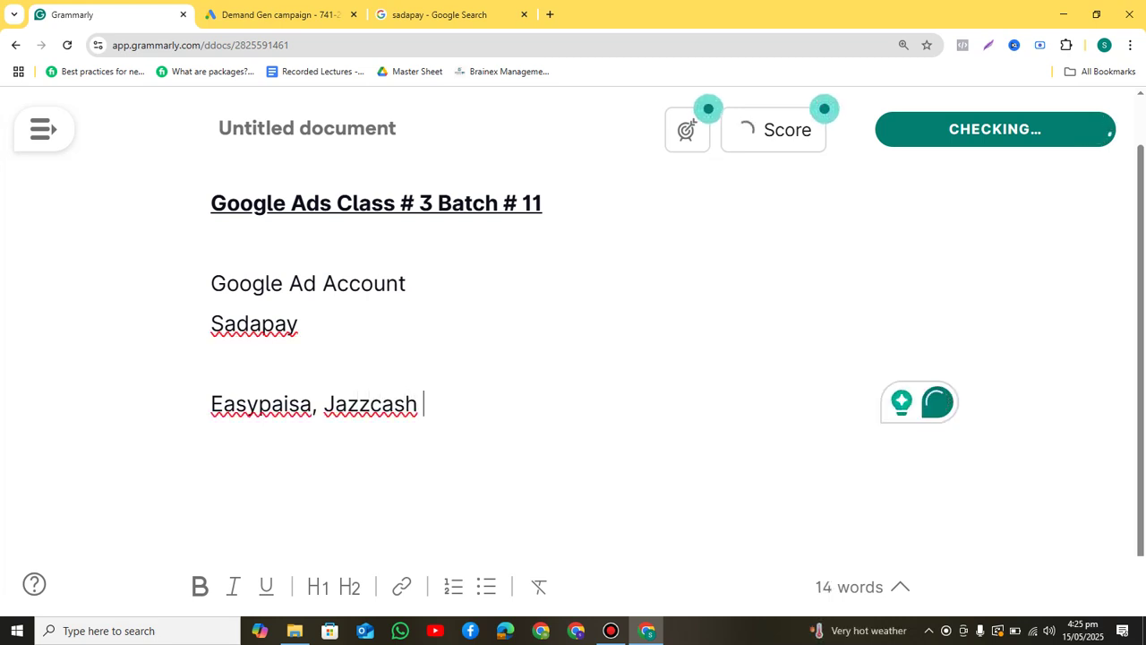
{"action": "type", "text": "("}
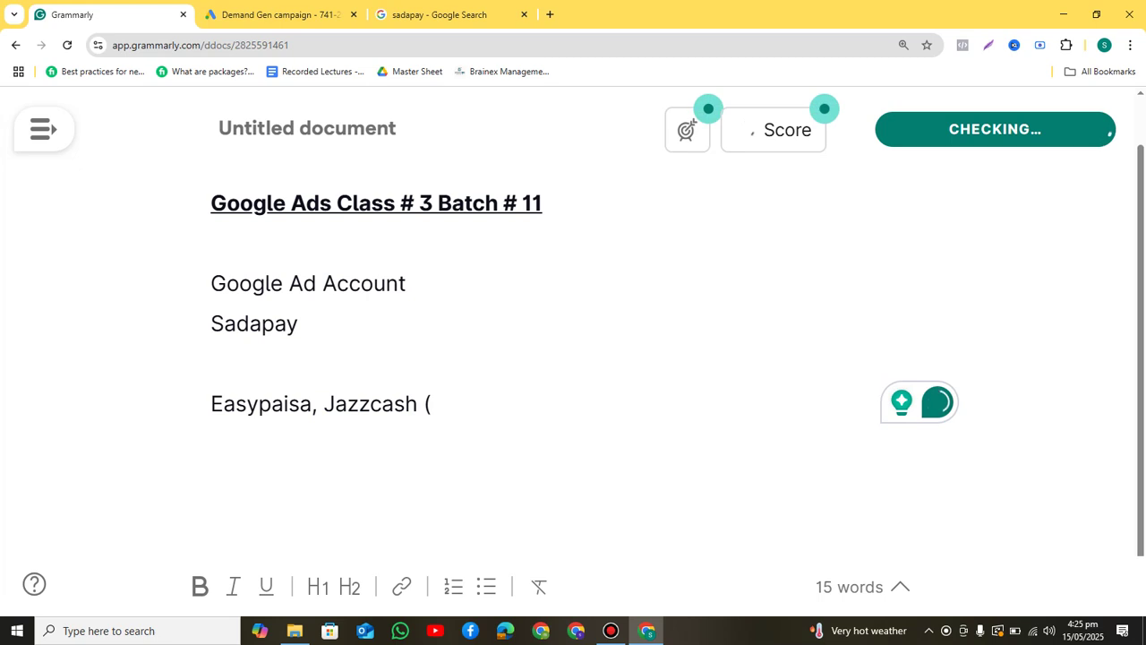
{"action": "type", "text": "X)"}
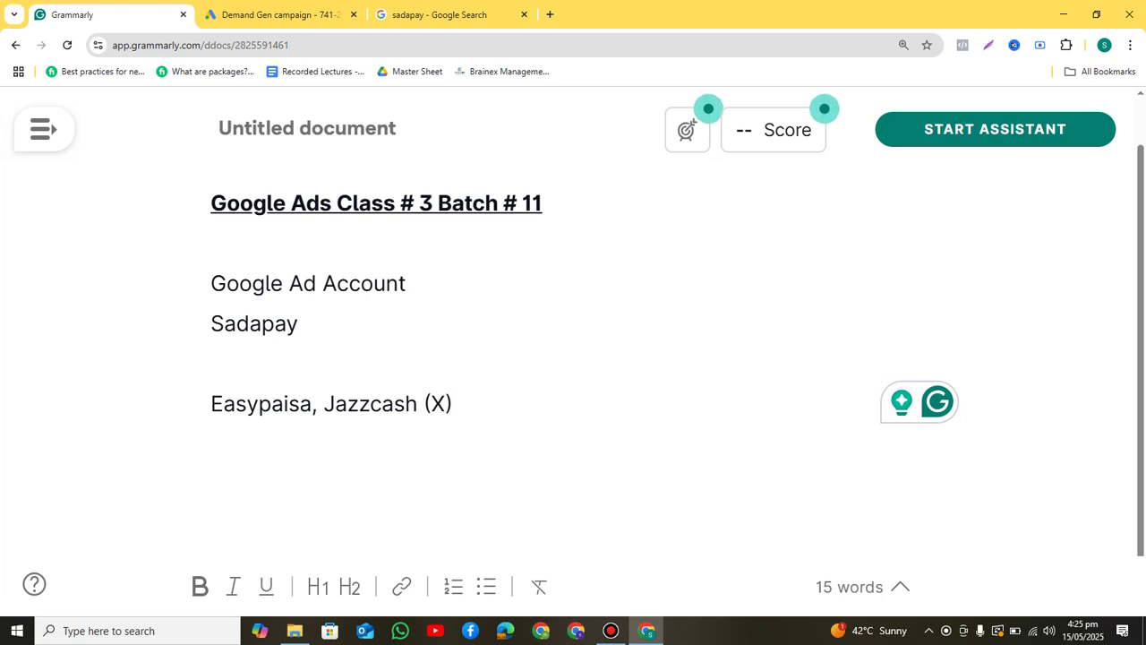
- Add the line "Bank Account - Debit/Credit Card (ATM)" to the notes and start a new line below it
{"action": "key", "text": "Return"}
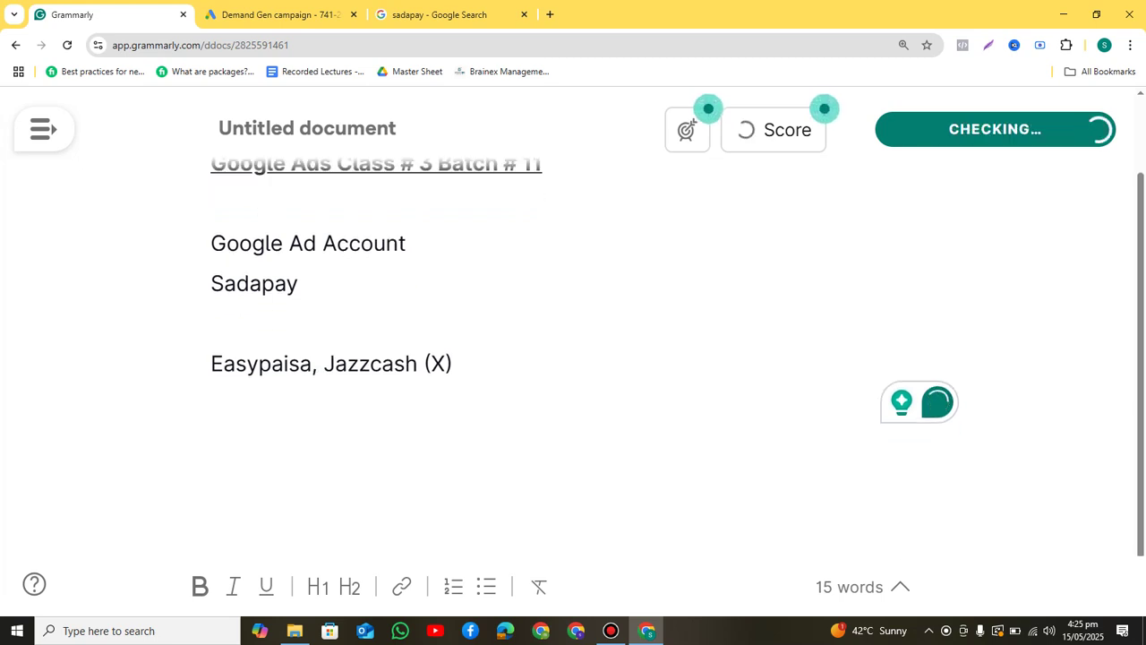
{"action": "type", "text": "Bank Account"}
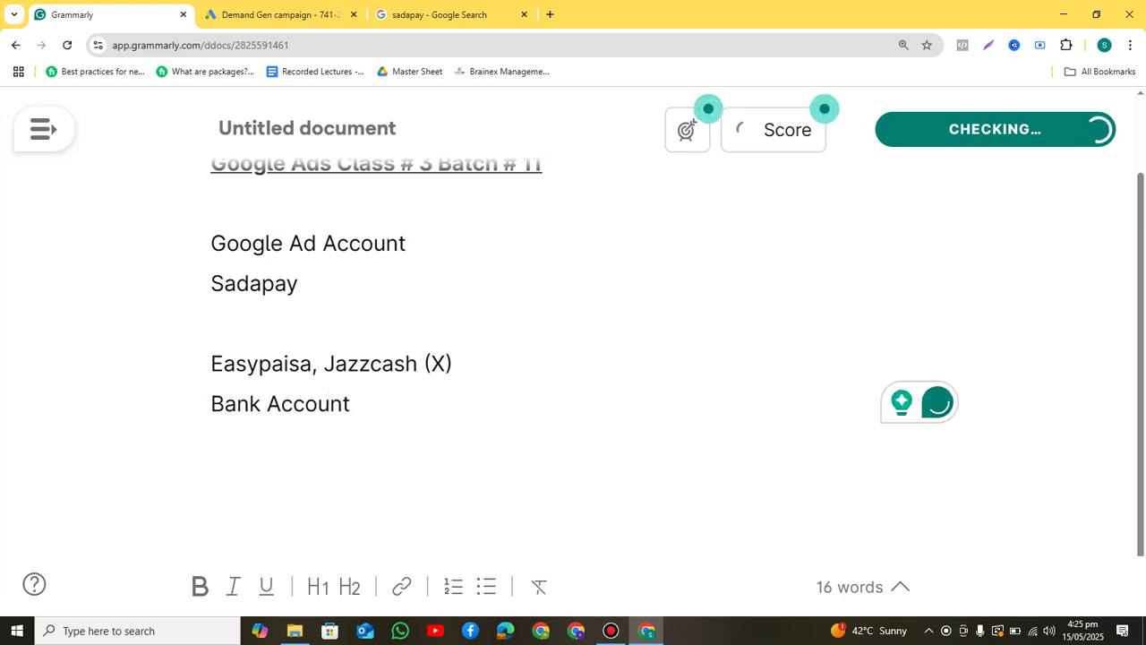
{"action": "type", "text": " - Debit"}
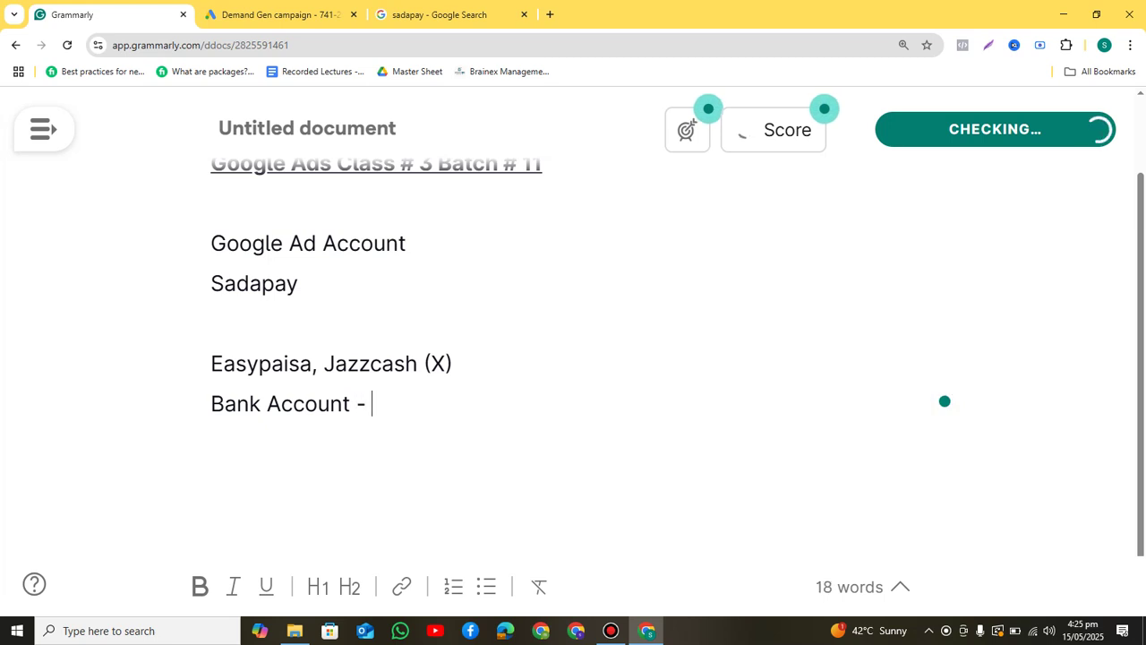
{"action": "type", "text": " C"}
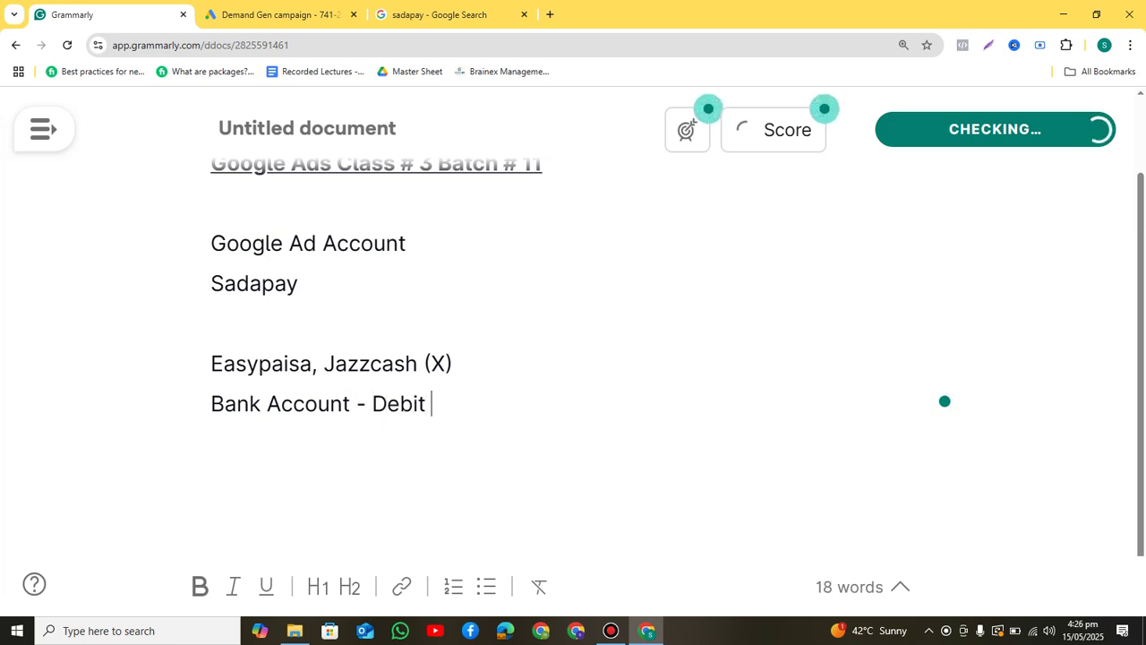
{"action": "key", "text": "BackSpace"}
{"action": "key", "text": "BackSpace"}
{"action": "type", "text": "/Cr"}
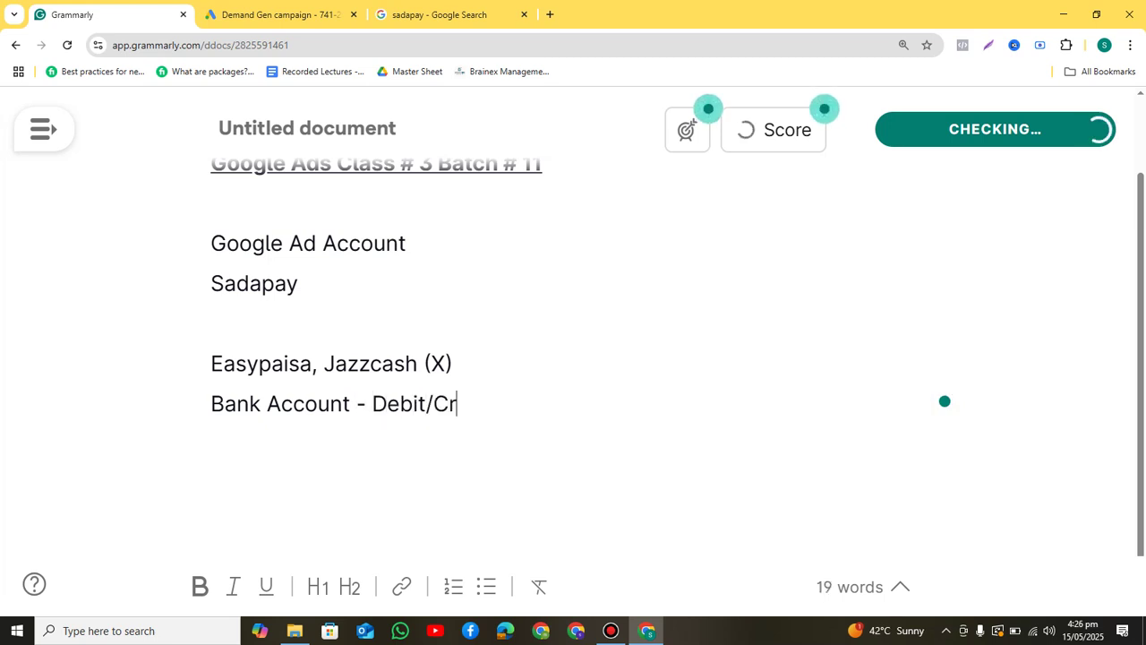
{"action": "type", "text": "ie"}
{"action": "key", "text": "BackSpace"}
{"action": "key", "text": "BackSpace"}
{"action": "type", "text": "edit Card"}
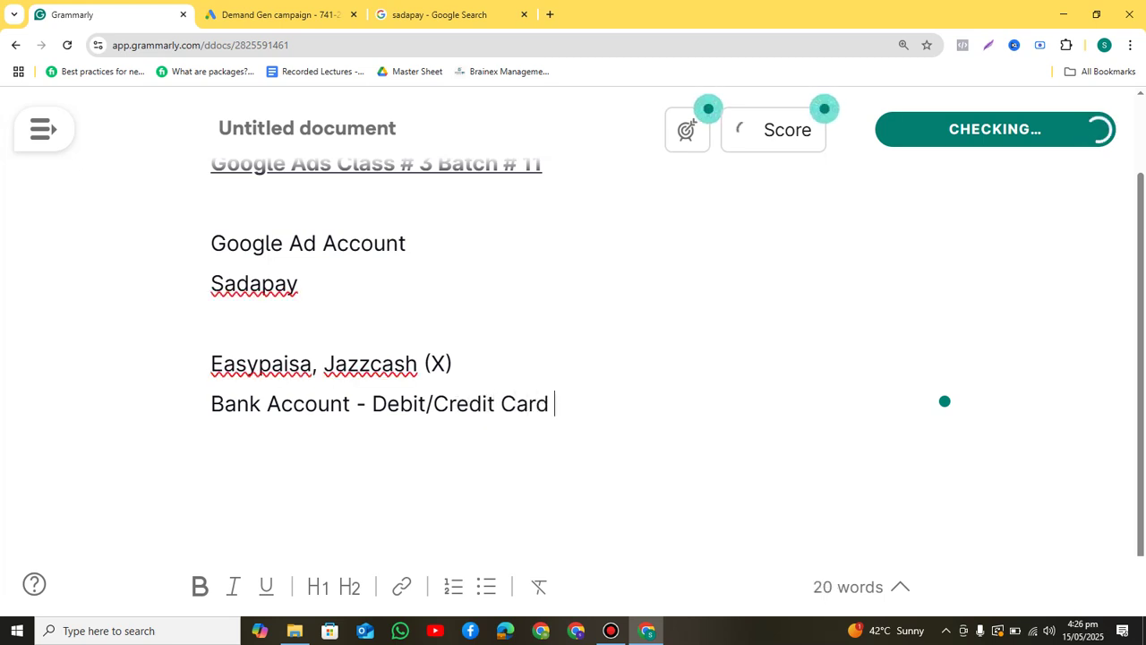
{"action": "type", "text": " (ATM)"}
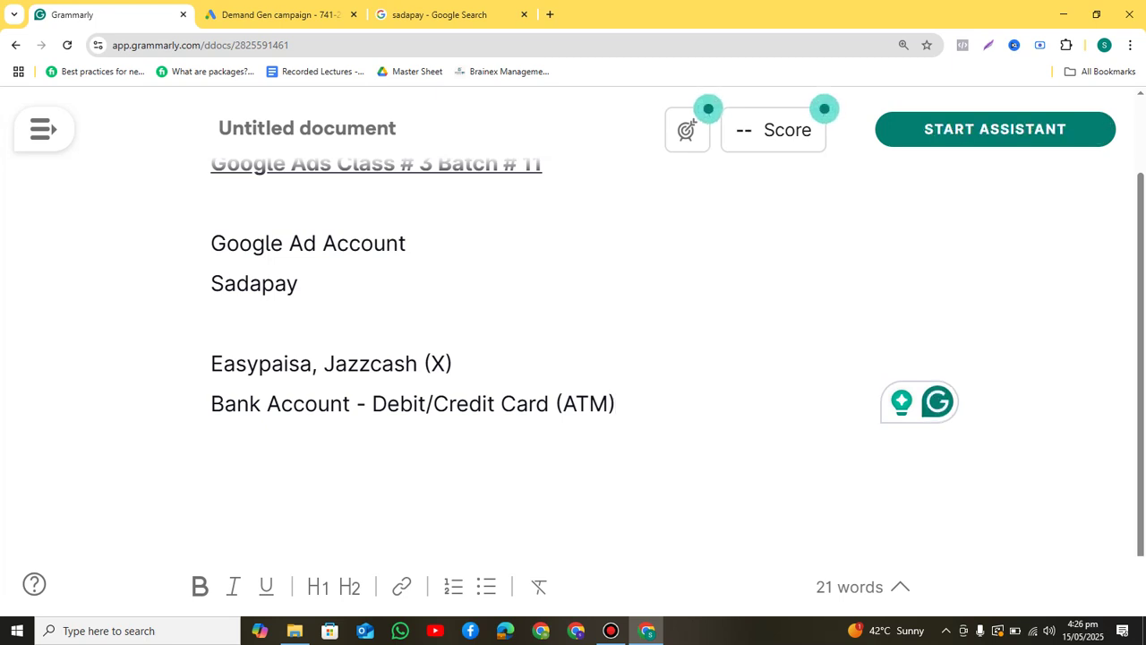
{"action": "key", "text": "Return"}
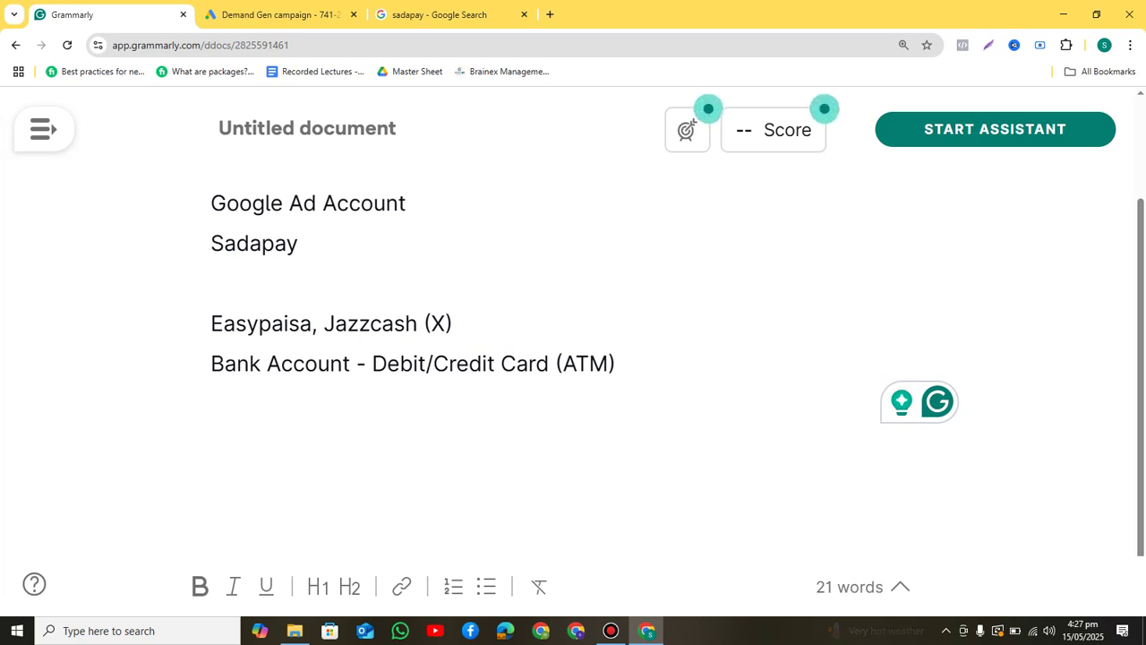
{"action": "type", "text": "exe"}
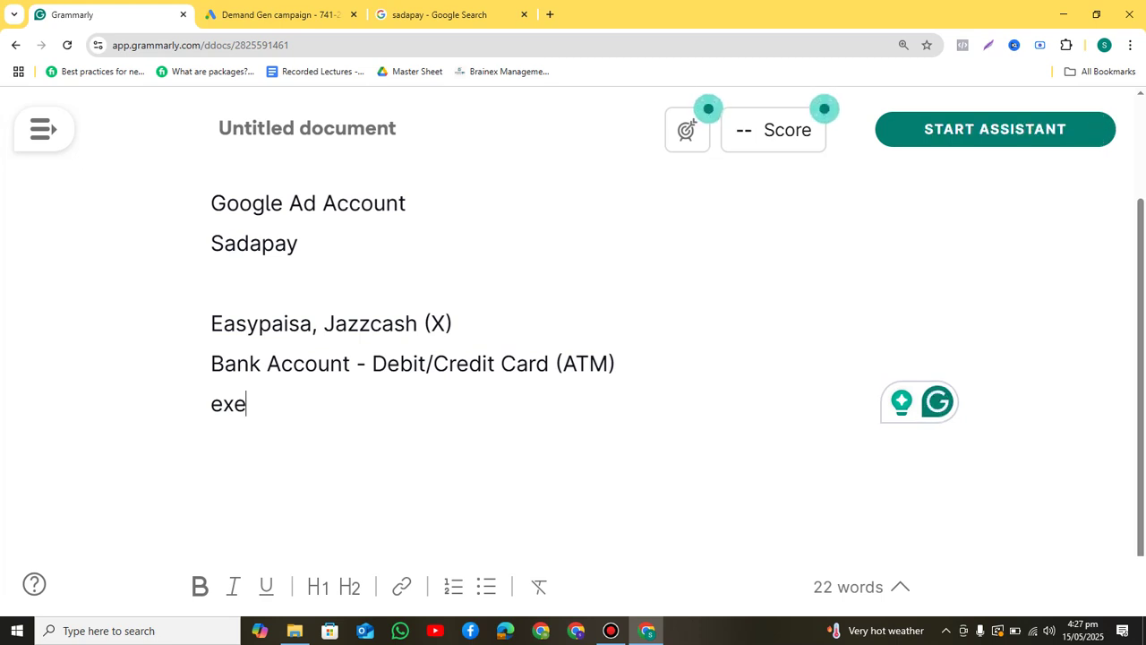
{"action": "key", "text": "BackSpace"}
{"action": "key", "text": "BackSpace"}
{"action": "key", "text": "BackSpace"}
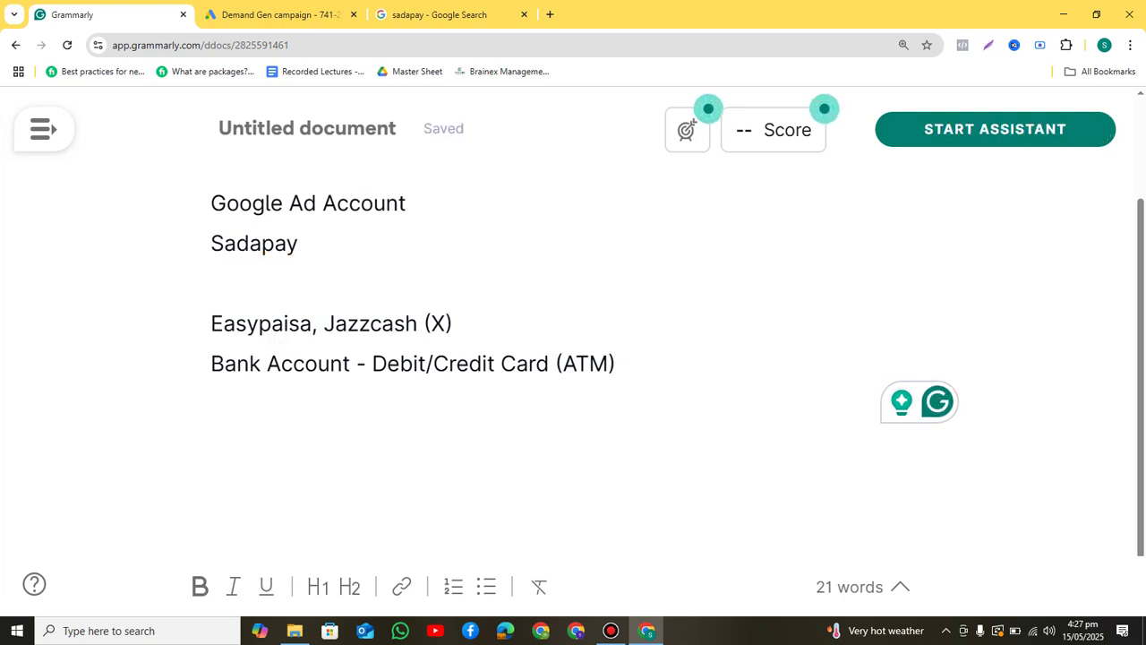
- Add the lines "File Format" and "png, jpg, jpeg" below the bank account line and start a new line
{"action": "type", "text": "Fil"}
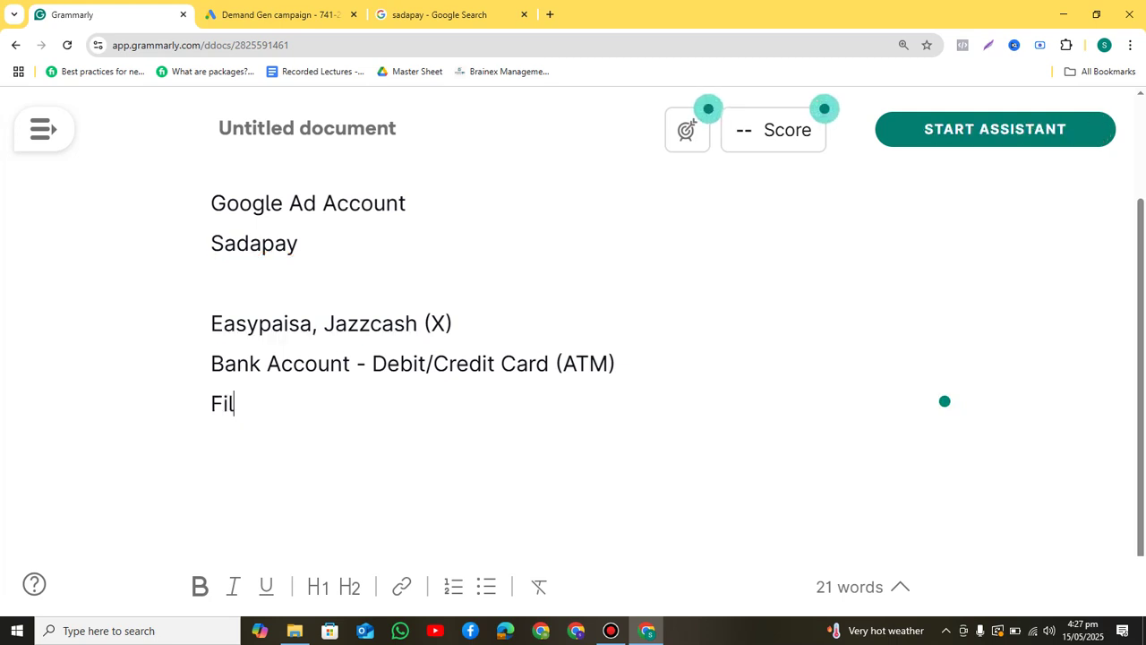
{"action": "type", "text": "e Format"}
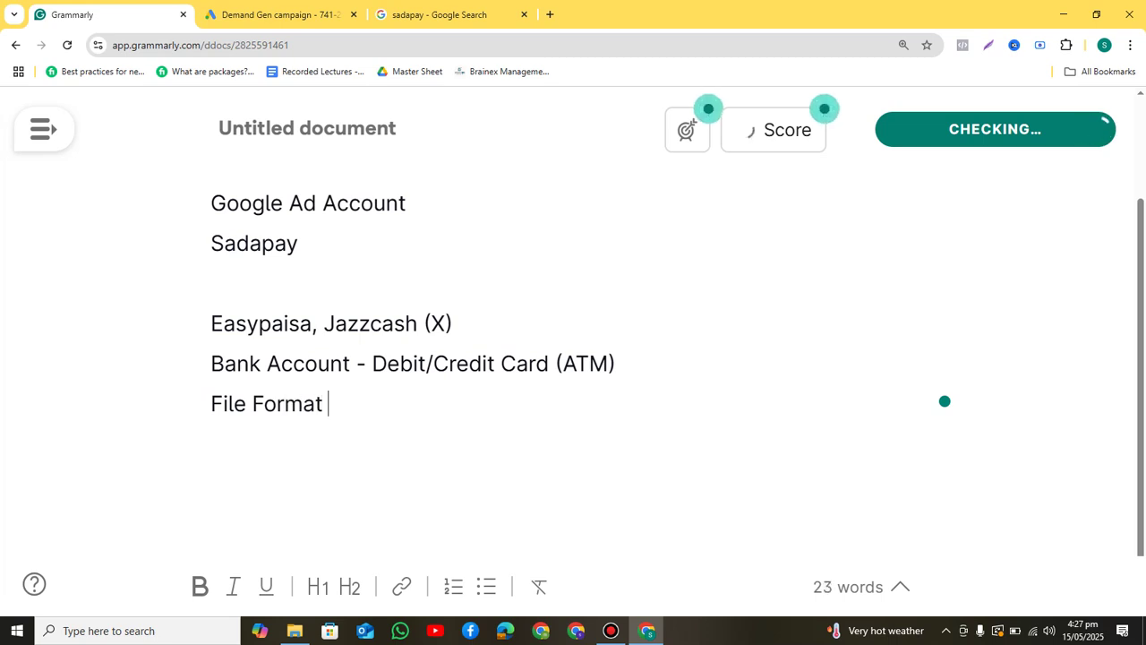
{"action": "key", "text": "Return"}
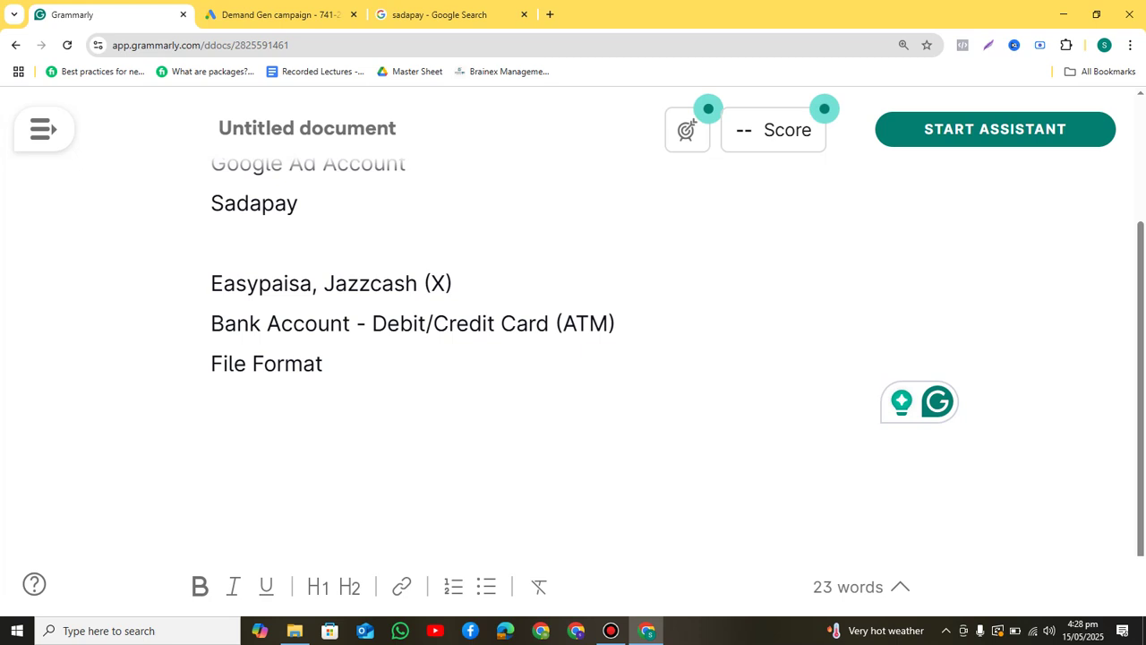
{"action": "type", "text": "png, "}
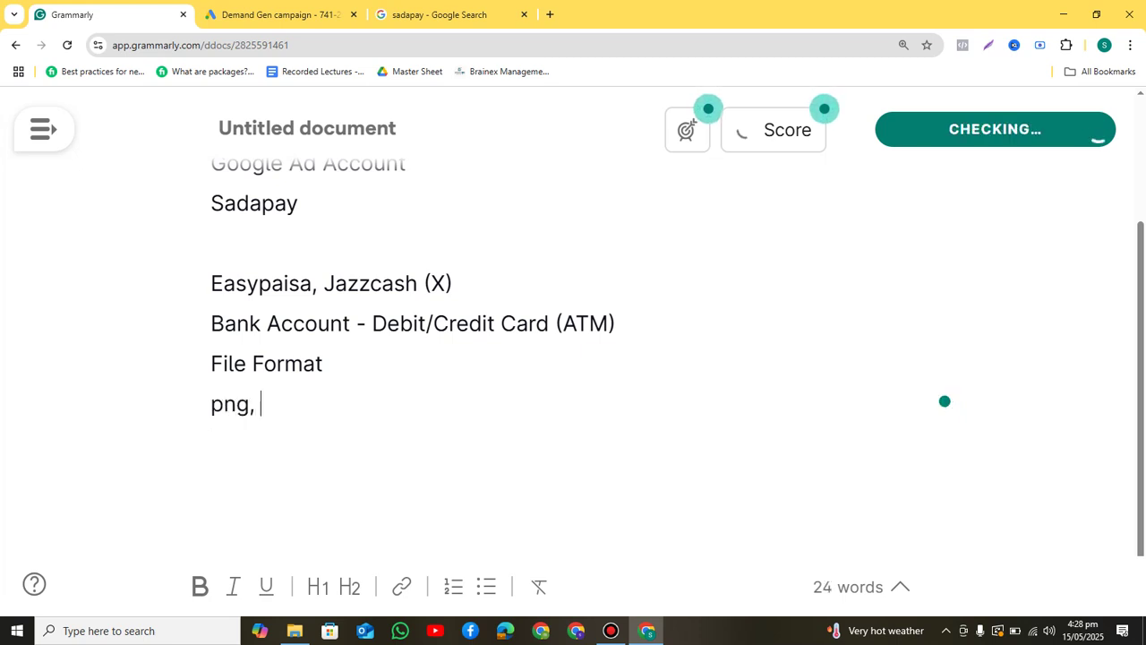
{"action": "type", "text": "jpg, "}
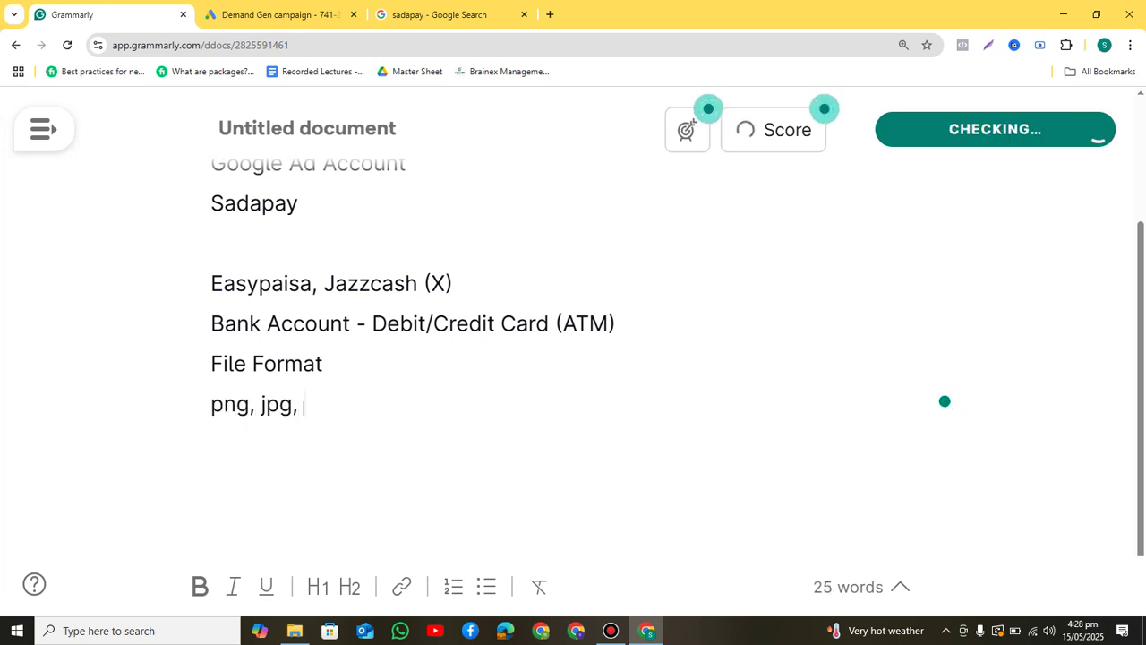
{"action": "type", "text": "jpeg,"}
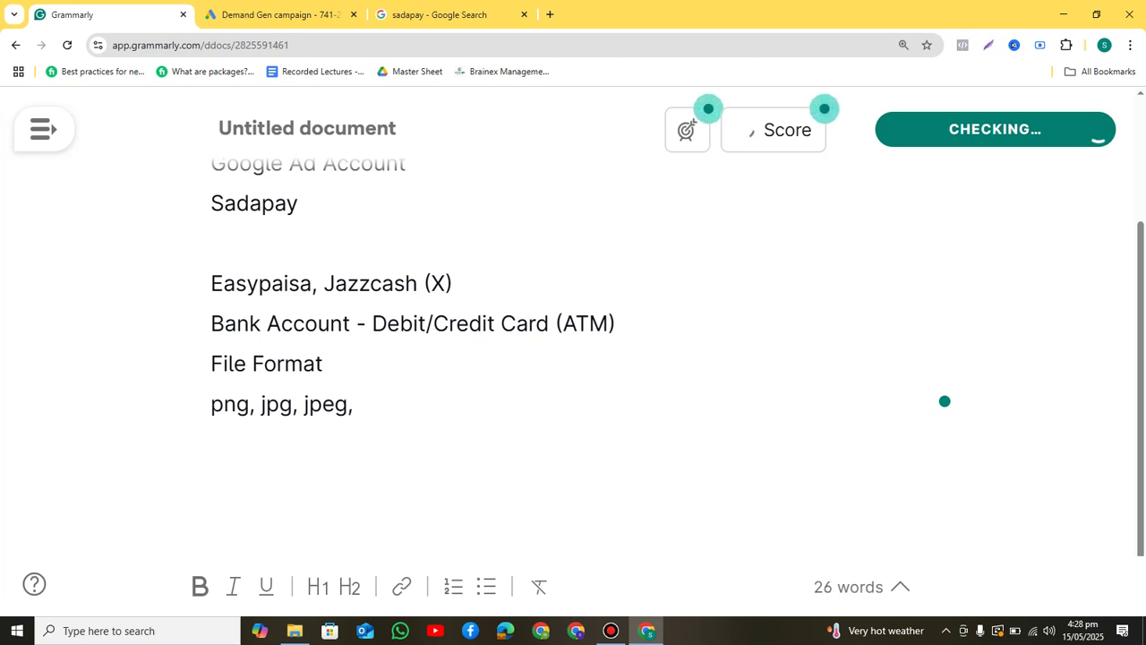
{"action": "key", "text": "BackSpace"}
{"action": "key", "text": "Return"}
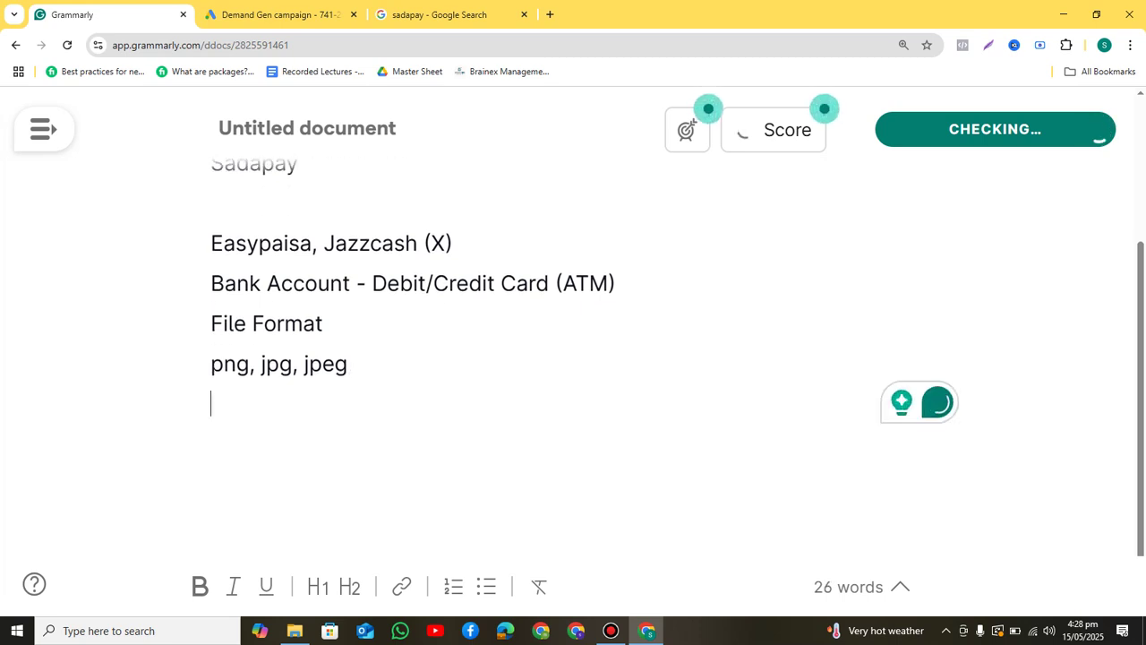
- Add "mp4" and "mp3" as two separate lines below the image formats
{"action": "type", "text": "mp"}
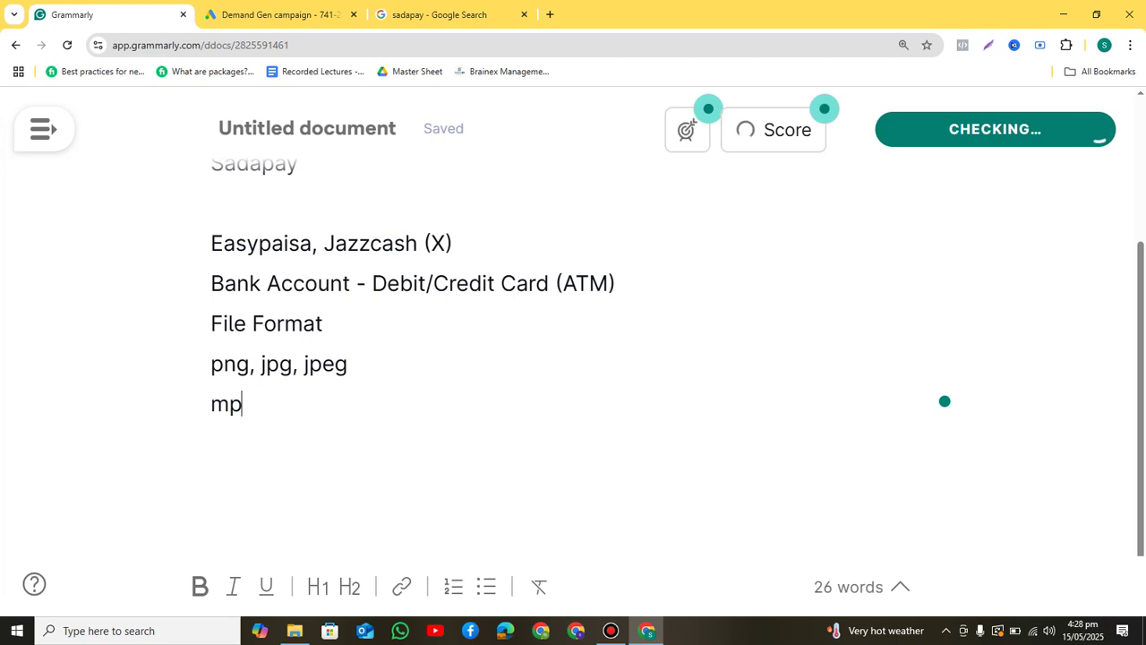
{"action": "type", "text": "4"}
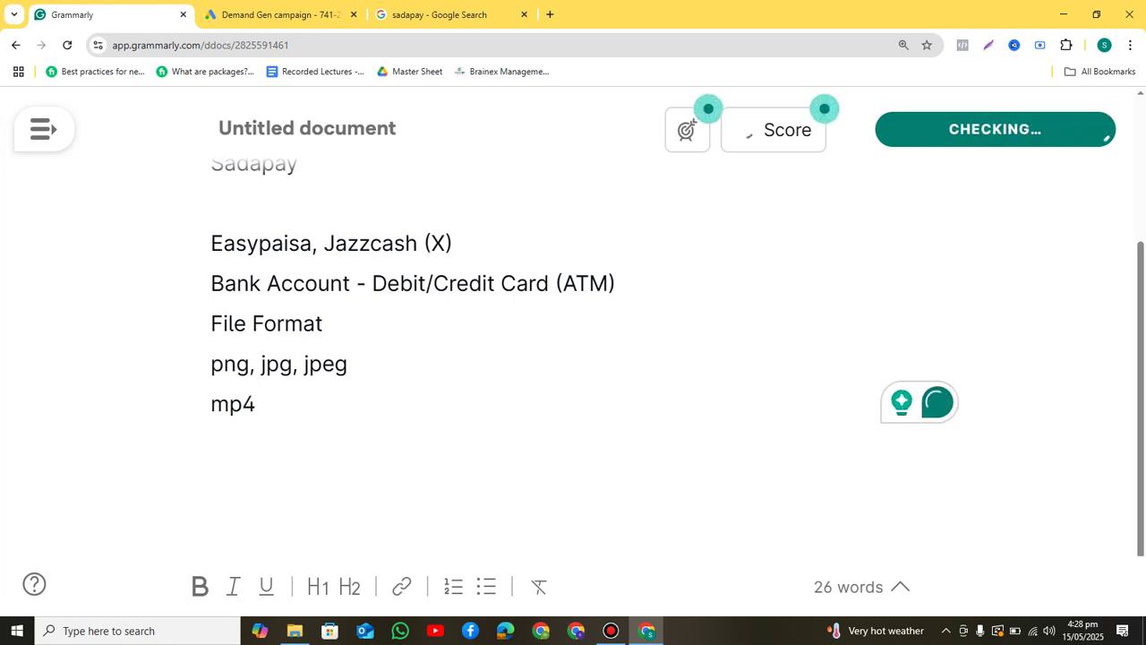
{"action": "key", "text": "Return"}
{"action": "type", "text": "mp"}
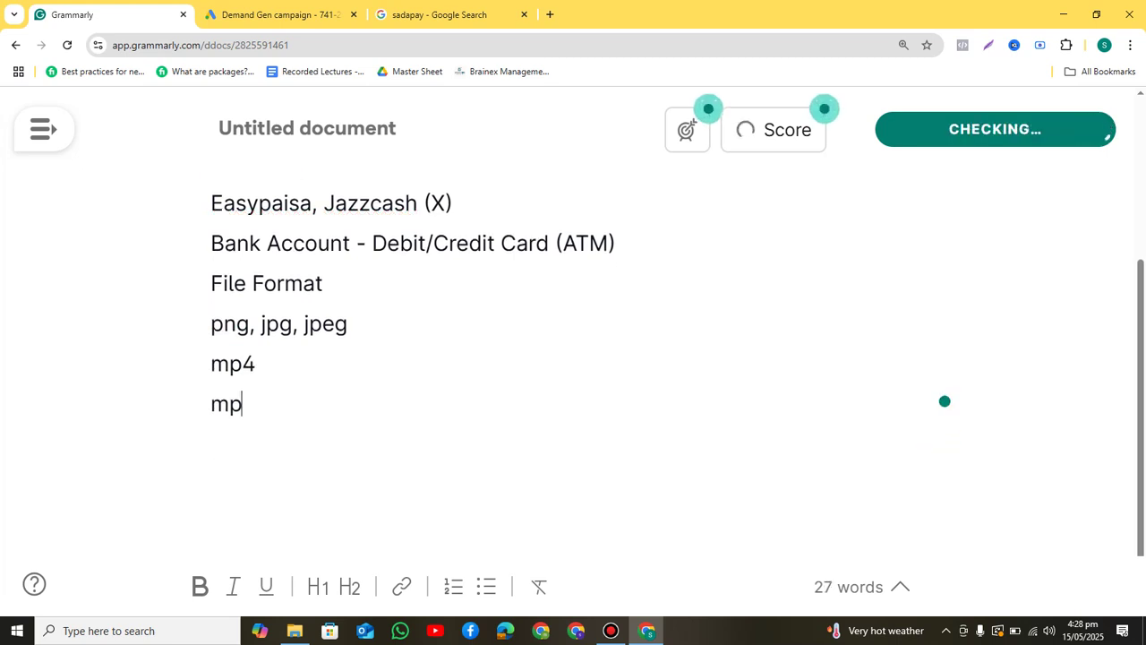
{"action": "type", "text": "3"}
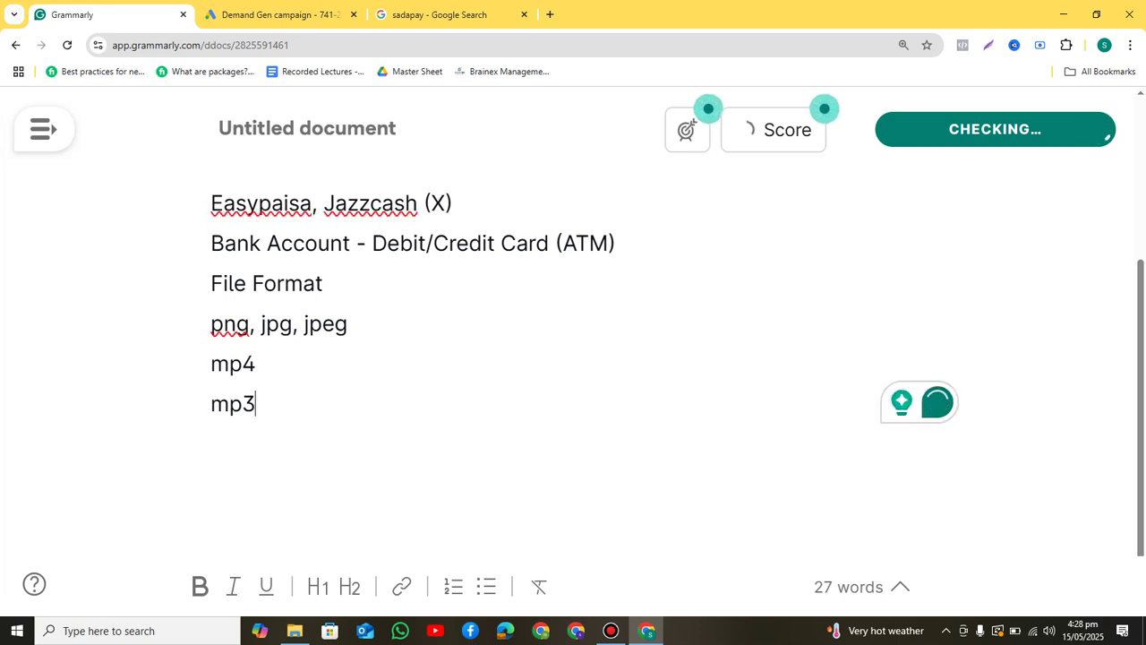
- Try adding "mpev" after a comma on the "mp4" line, and remove that entry while keeping the comma
{"action": "left_click", "coordinate": [256, 364]}
{"action": "type", "text": ", p"}
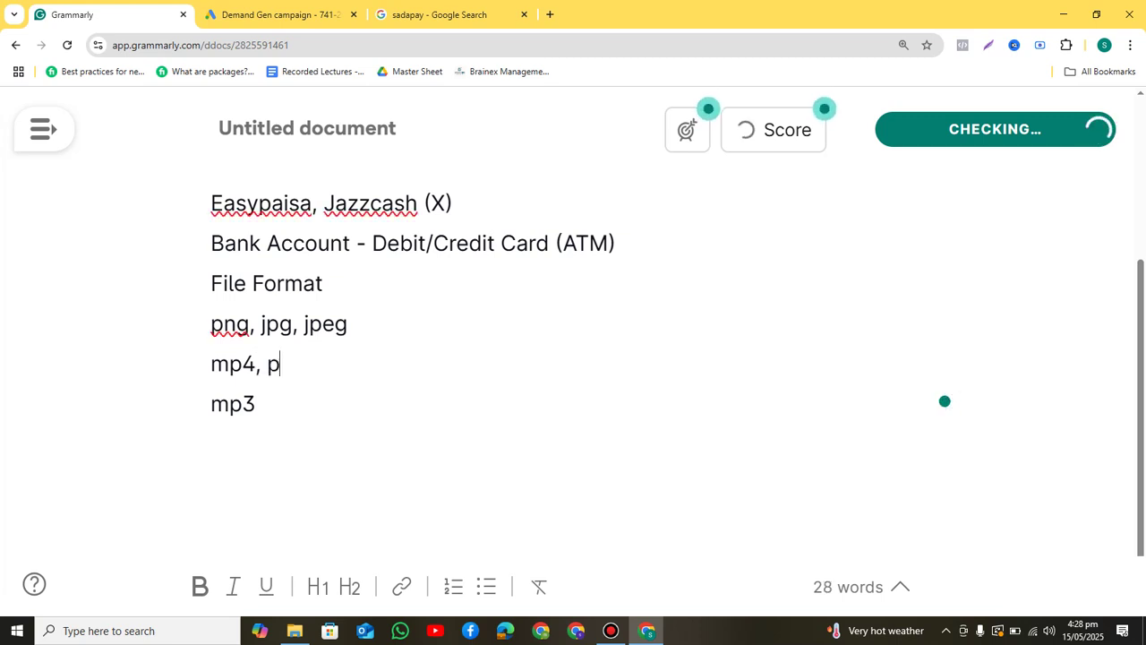
{"action": "key", "text": "BackSpace"}
{"action": "type", "text": "mpev,"}
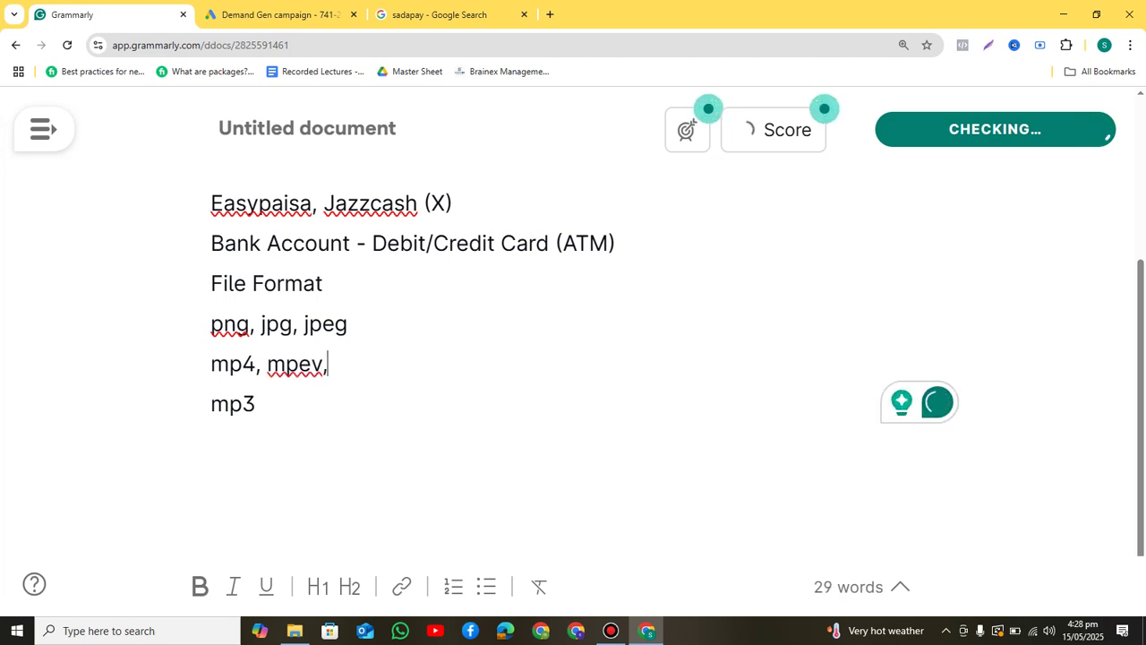
{"action": "key", "text": "BackSpace"}
{"action": "key", "text": "BackSpace"}
{"action": "key", "text": "BackSpace"}
{"action": "key", "text": "BackSpace"}
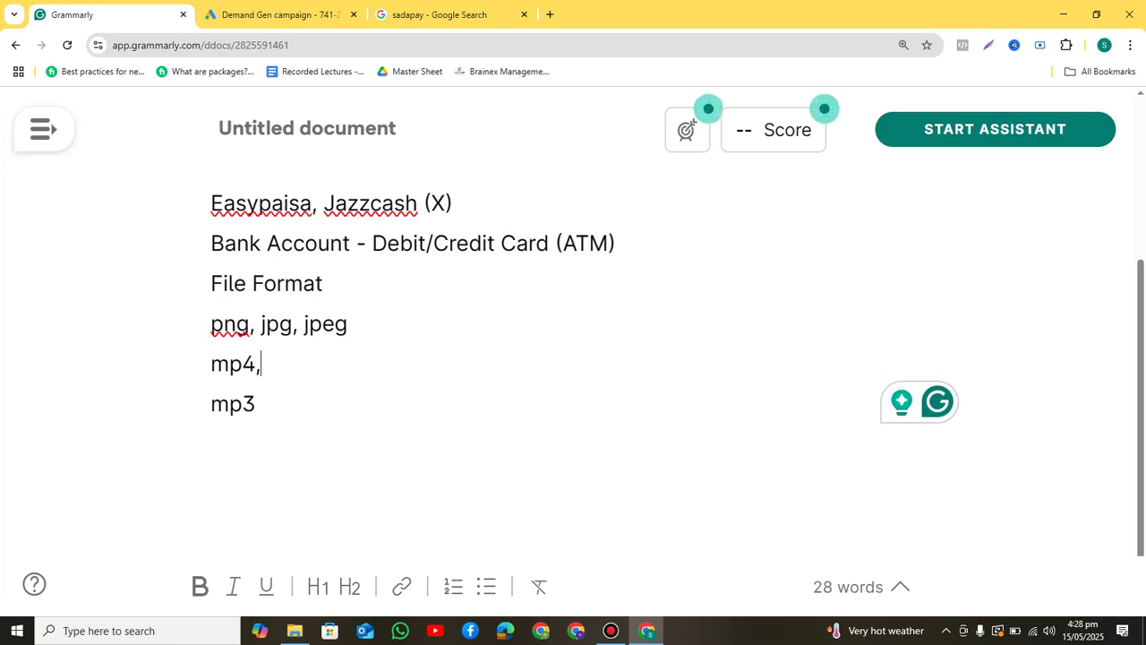
- Delete the whole file format block from "File Format" through "mp3"
{"action": "left_click", "coordinate": [256, 404]}
{"action": "left_click_drag", "start_coordinate": [256, 404], "coordinate": [211, 283]}
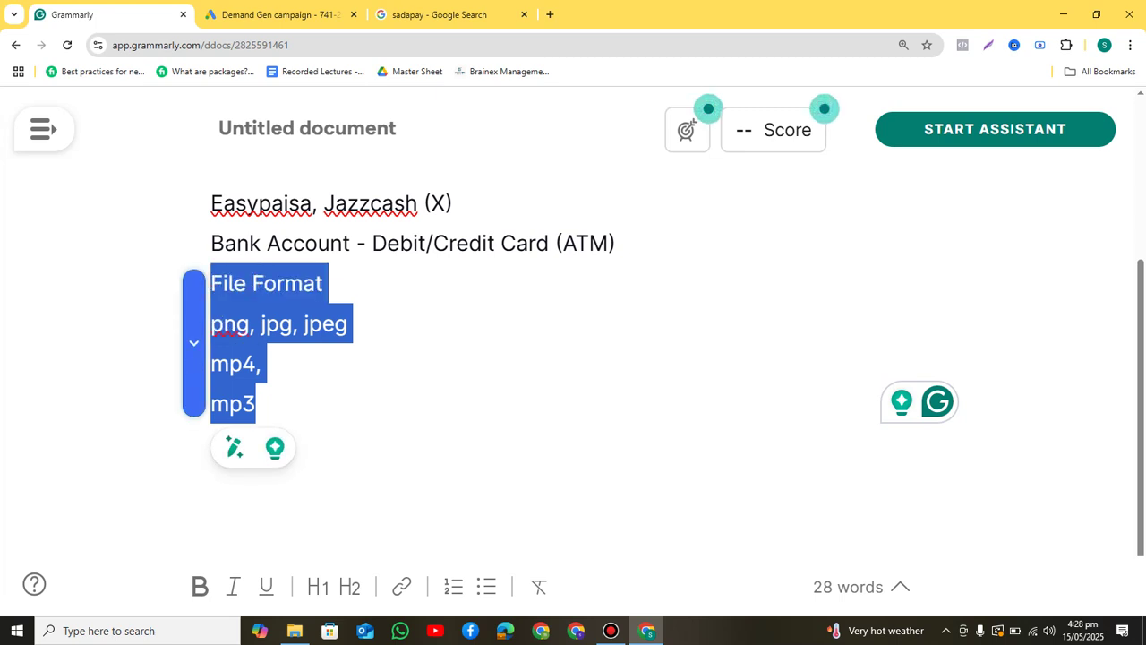
{"action": "key", "text": "BackSpace"}
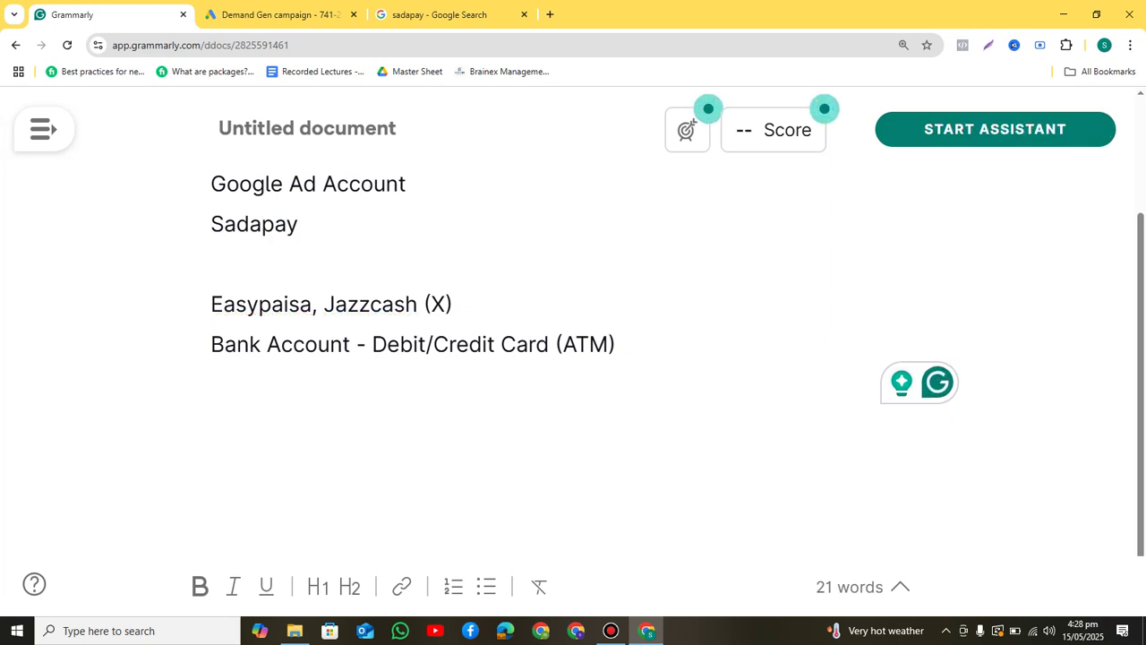
- Highlight the word "Debit" in the bank account line
{"action": "key", "text": "shift+Right"}
{"action": "key", "text": "shift+Right"}
{"action": "key", "text": "shift+Right"}
{"action": "key", "text": "shift+Right"}
{"action": "key", "text": "shift+Right"}
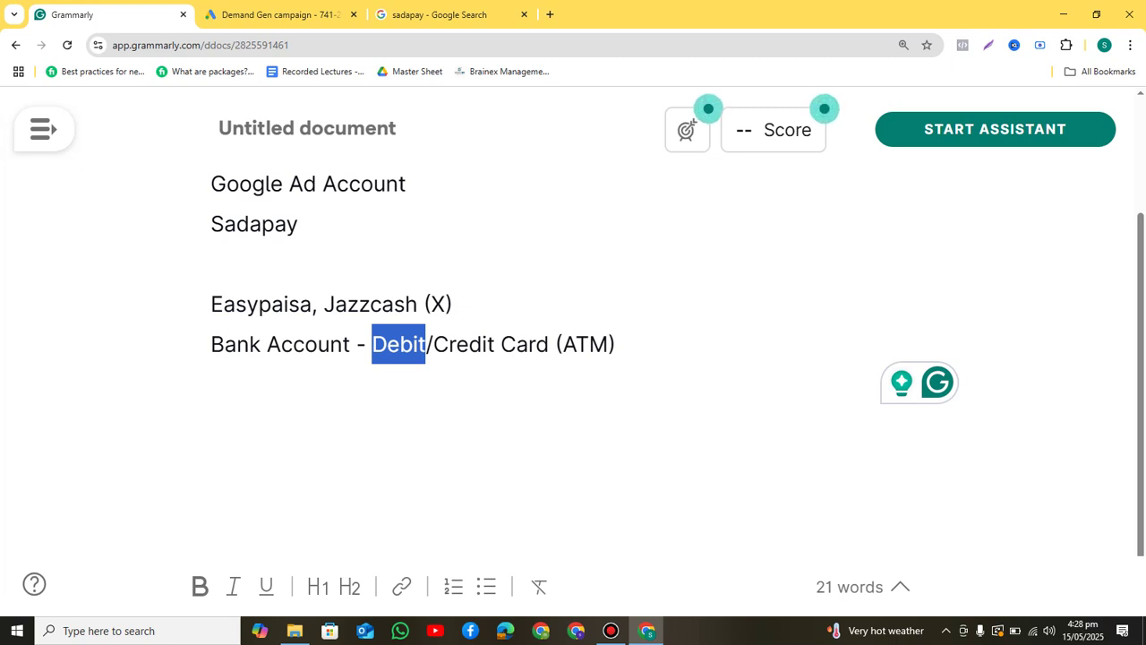
- Add the line "Saving account, Pay (X)" below the bank account line
{"action": "left_click", "coordinate": [616, 345]}
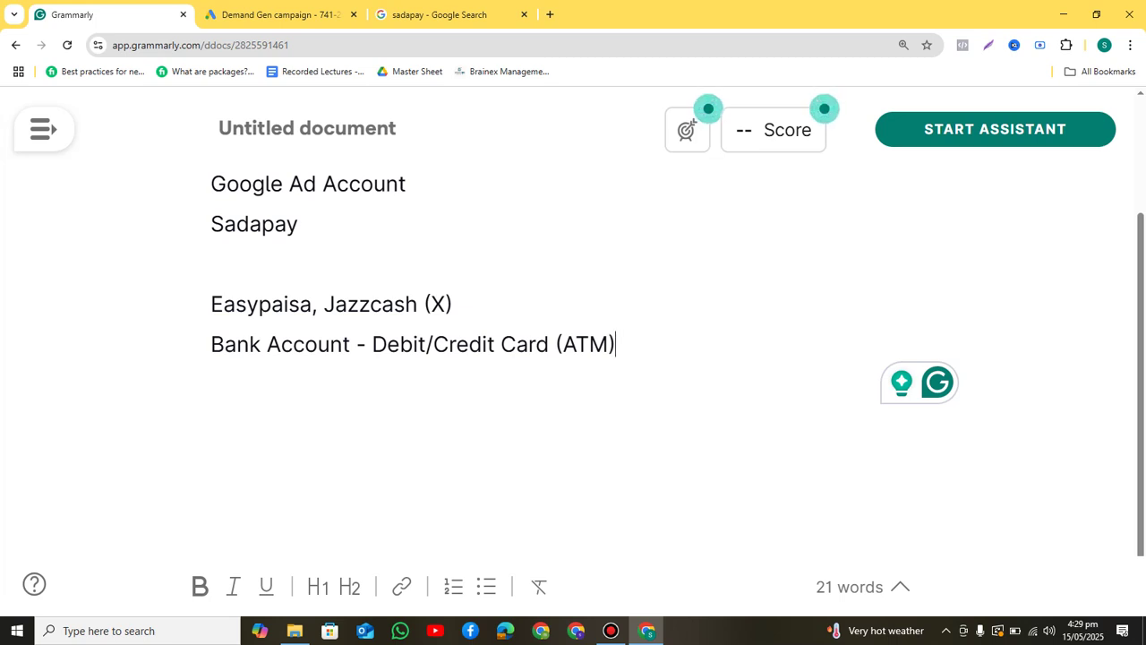
{"action": "key", "text": "Return"}
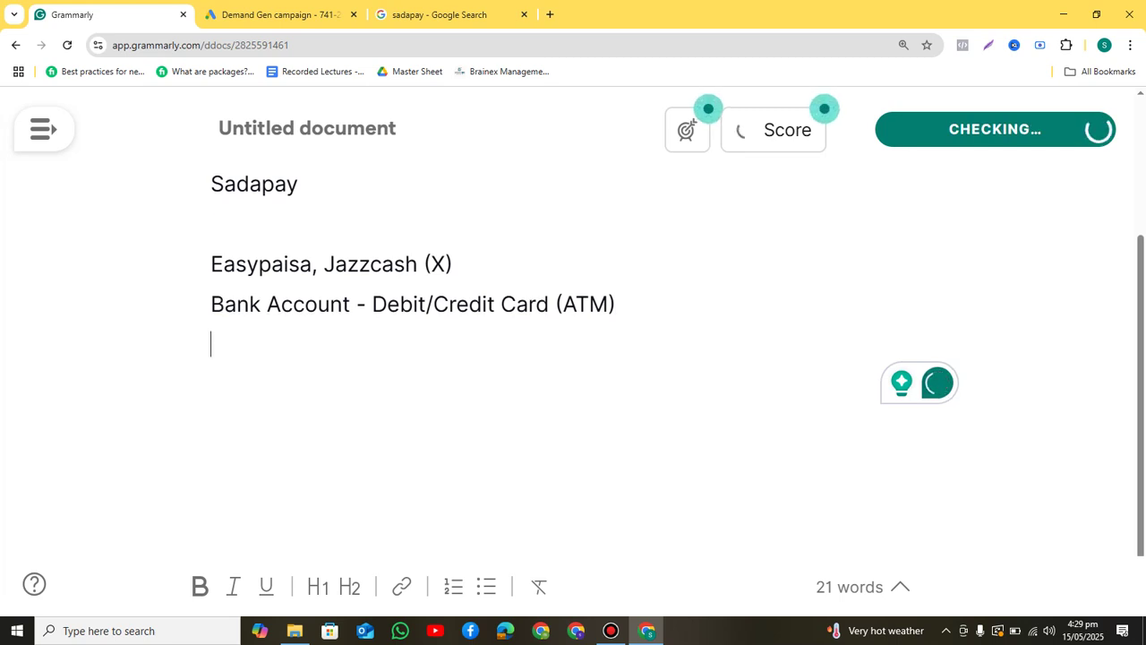
{"action": "type", "text": "Savings"}
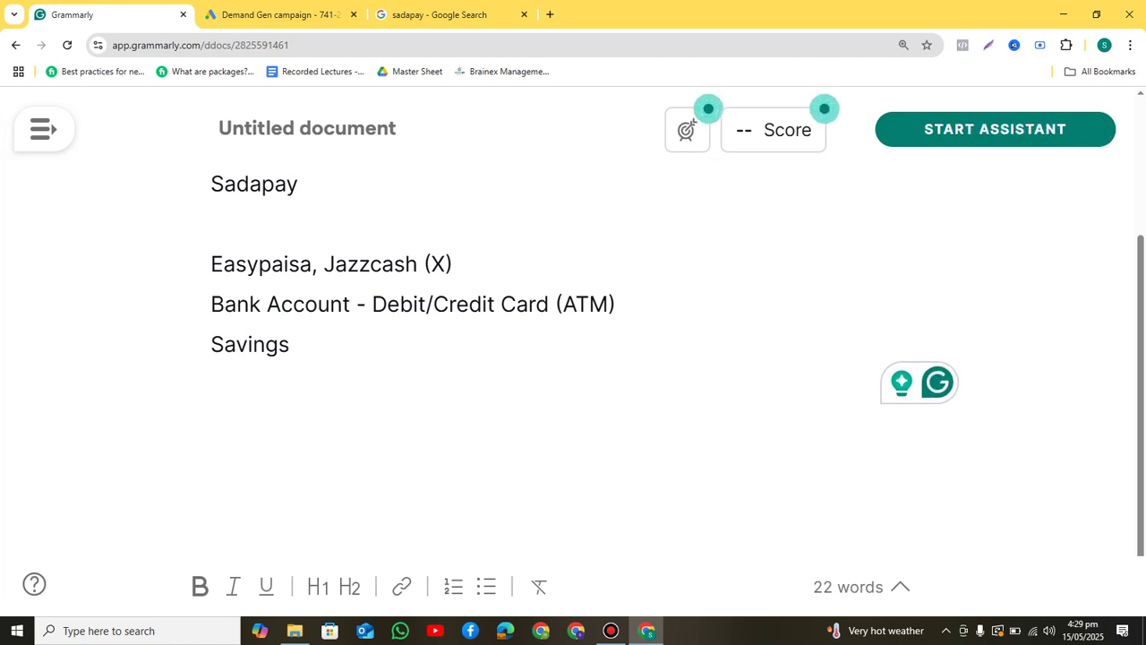
{"action": "key", "text": "BackSpace"}
{"action": "type", "text": "account"}
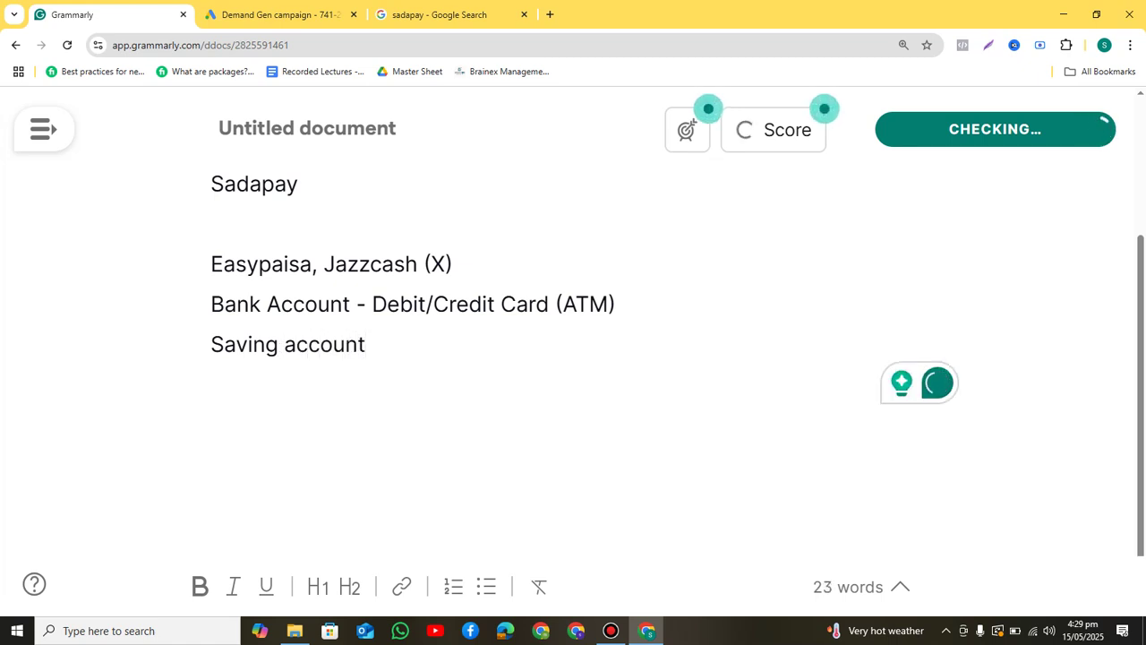
{"action": "type", "text": ", "}
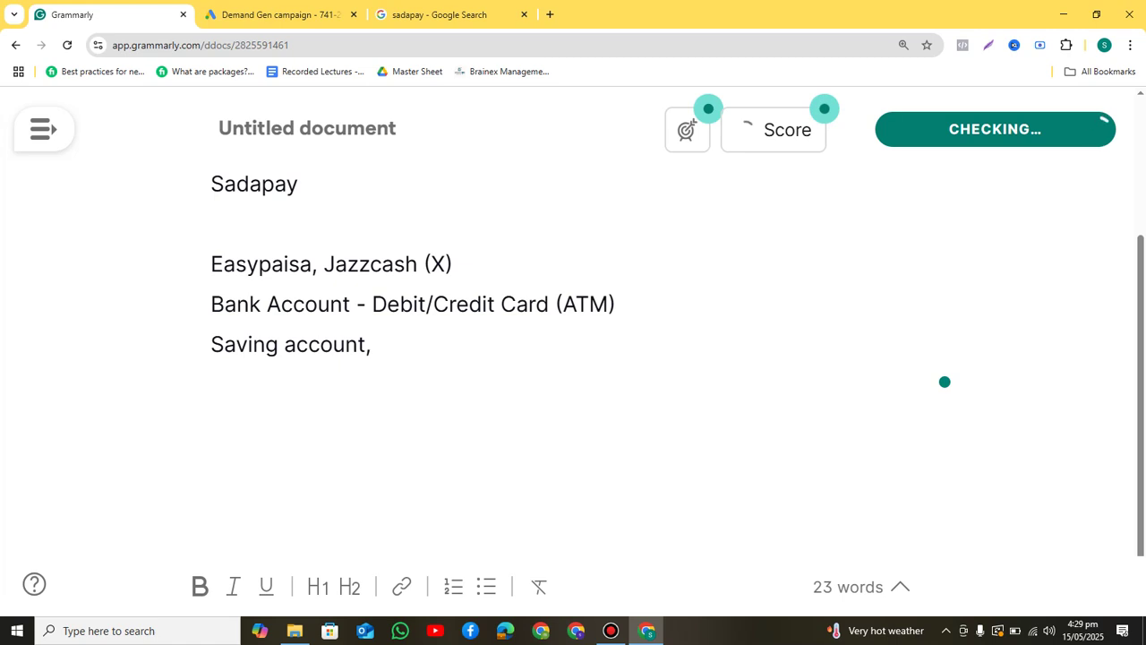
{"action": "type", "text": "P"}
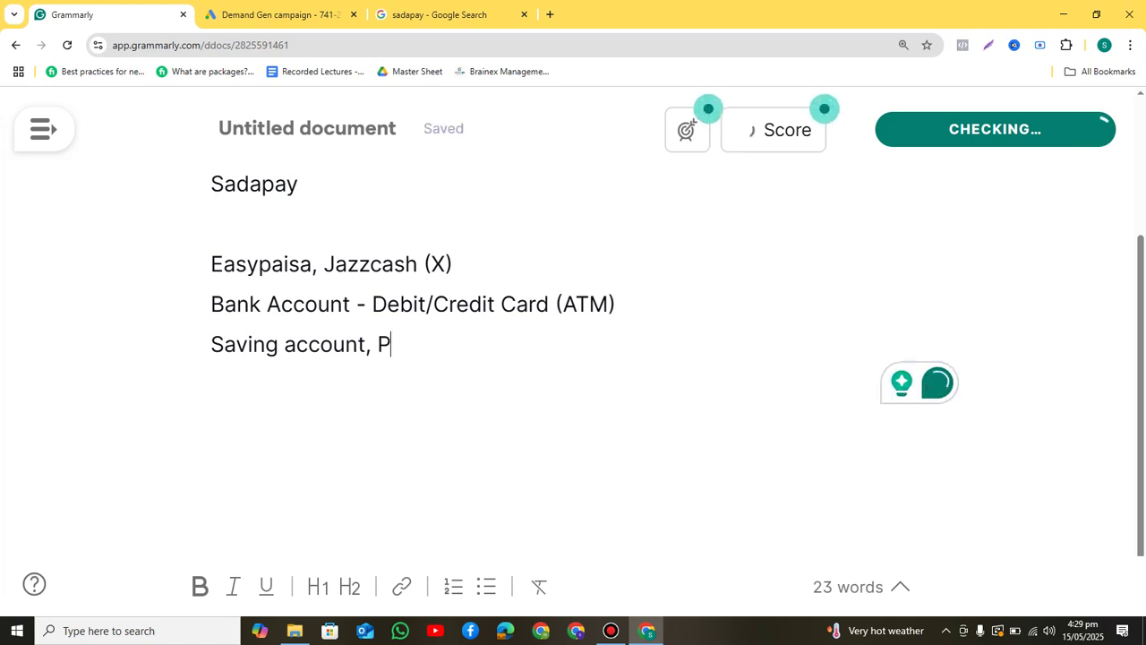
{"action": "type", "text": "ay"}
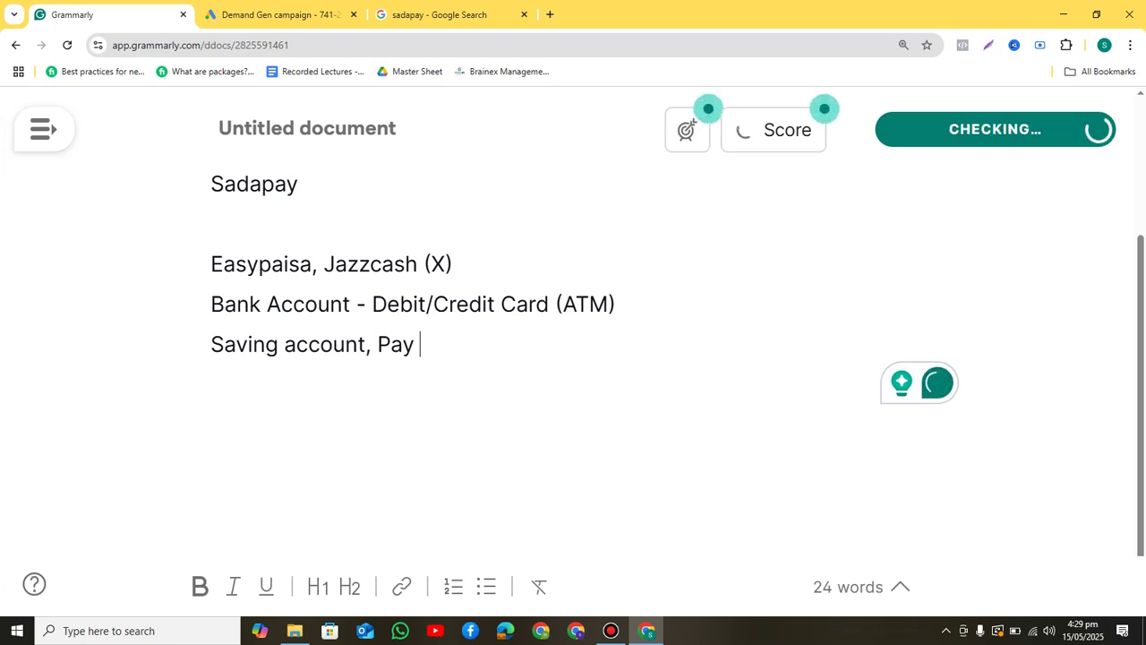
{"action": "type", "text": "("}
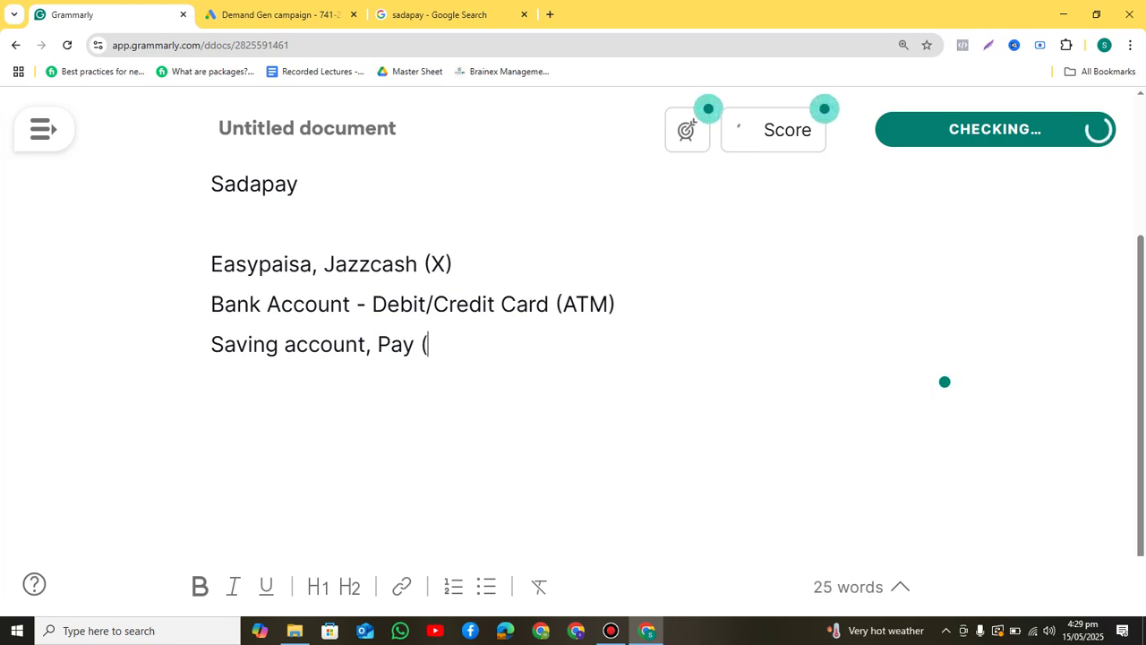
{"action": "type", "text": "X)"}
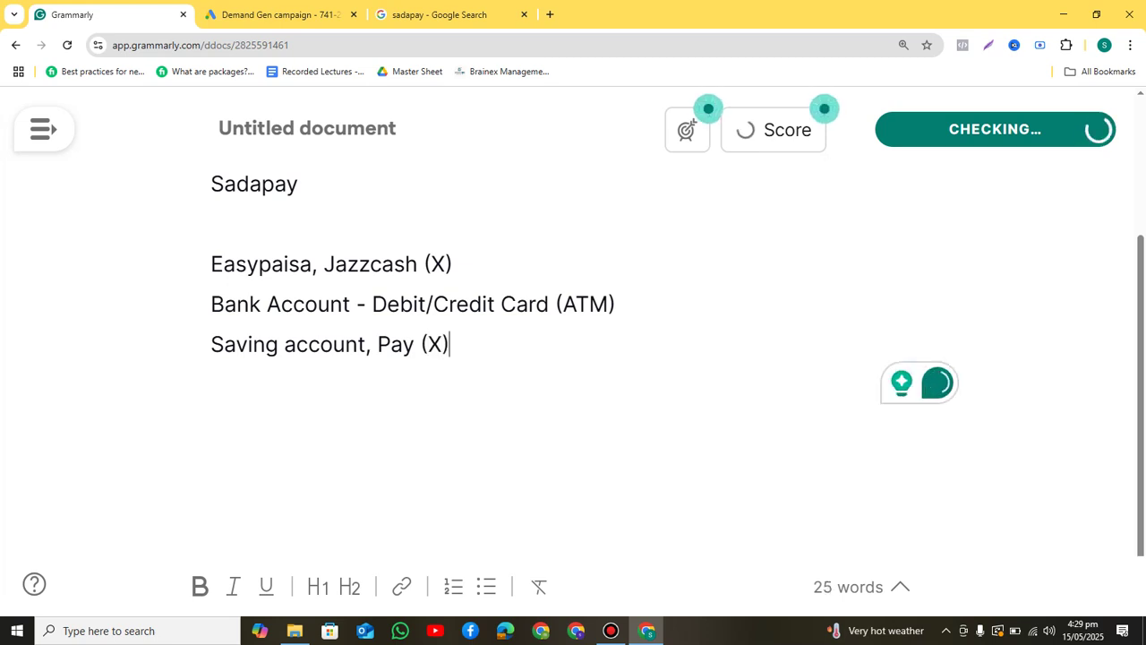
- Add the lines "Extra account" and "tax 14 - 26%" below the saving account line
{"action": "key", "text": "Return"}
{"action": "type", "text": "E"}
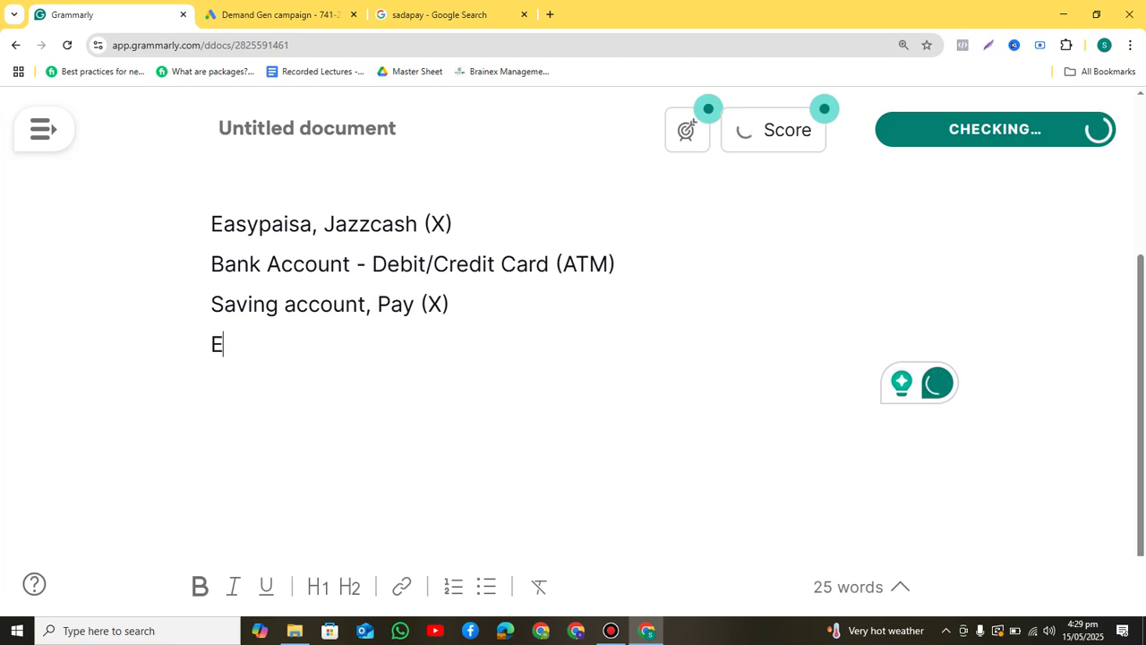
{"action": "type", "text": "xtra"}
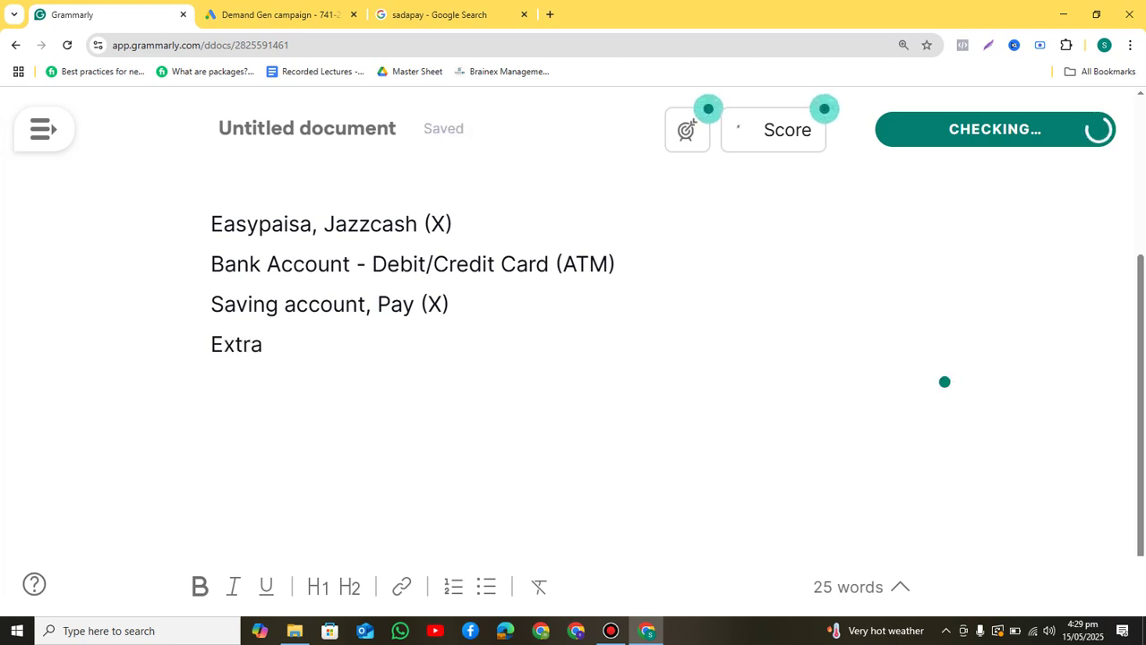
{"action": "type", "text": " account"}
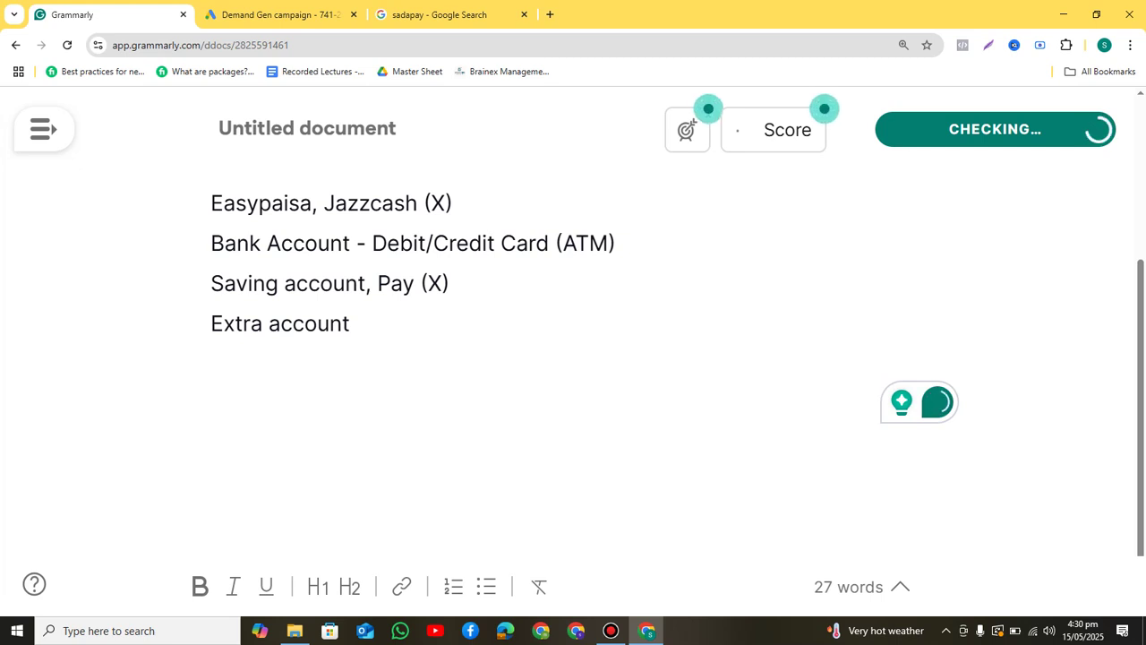
{"action": "type", "text": "tax"}
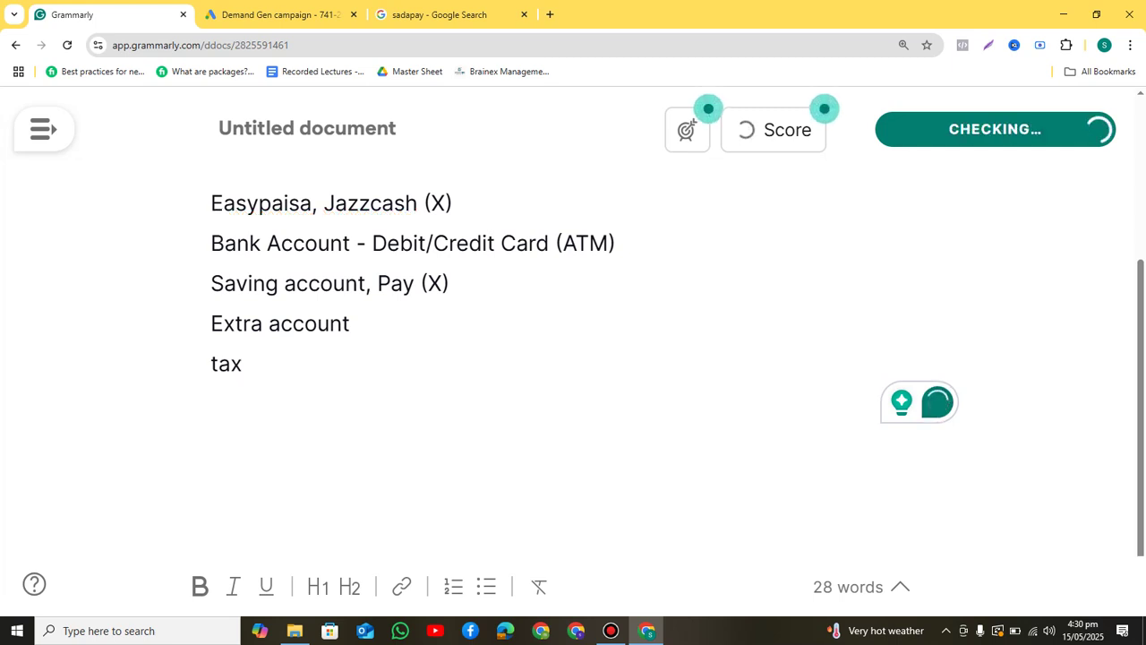
{"action": "type", "text": "14 - "}
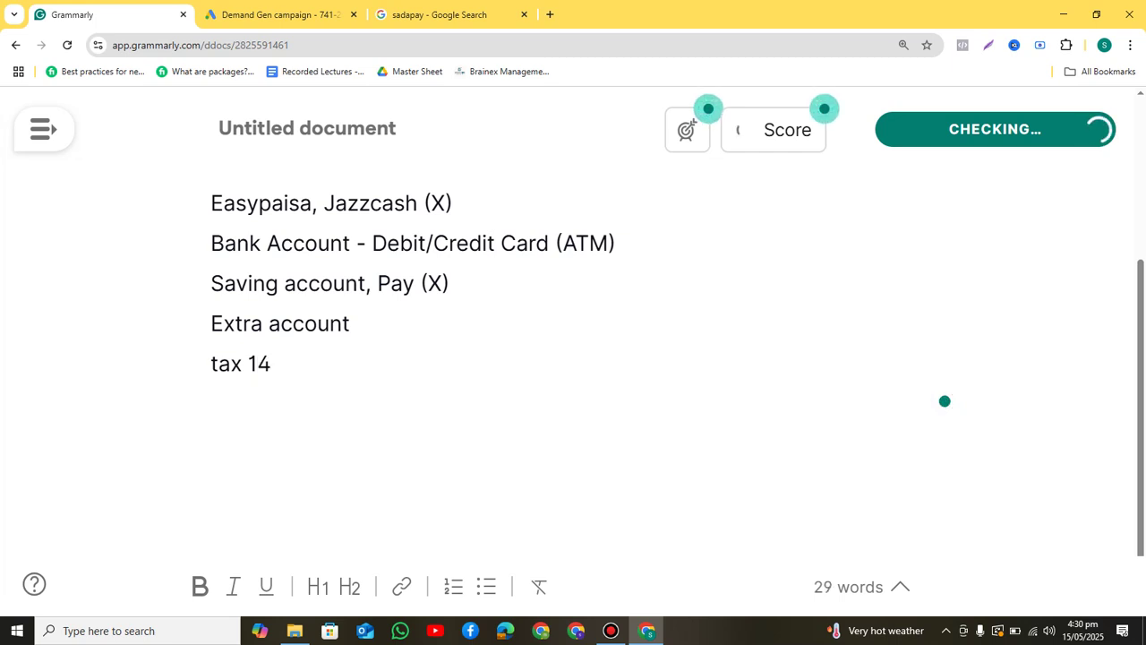
{"action": "type", "text": "2"}
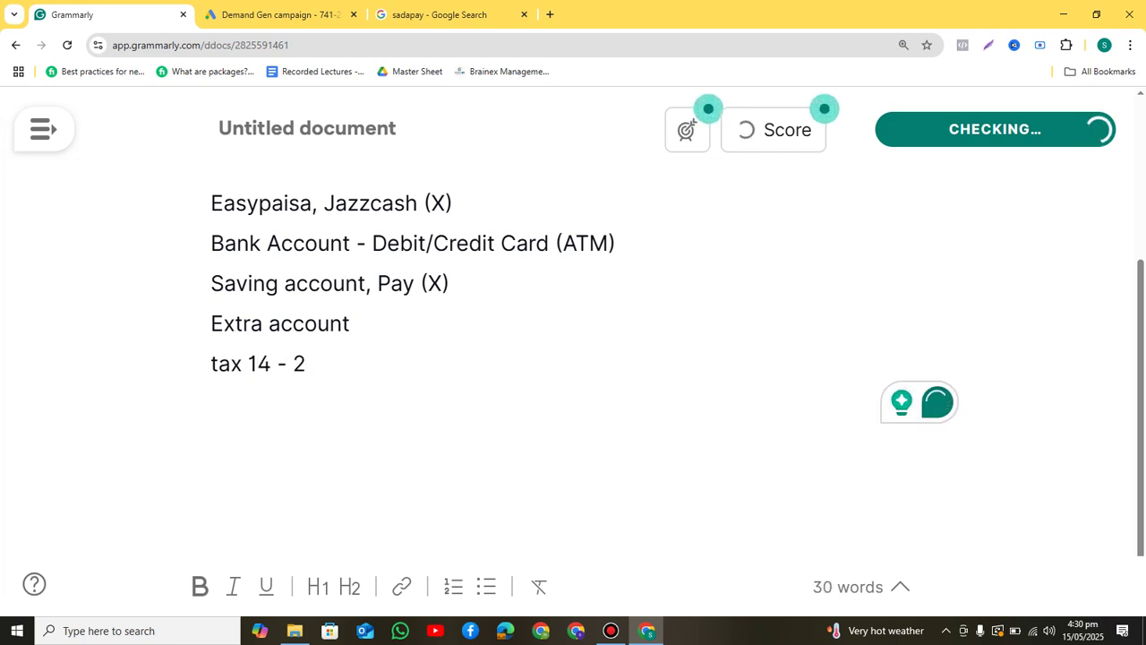
{"action": "type", "text": "6%"}
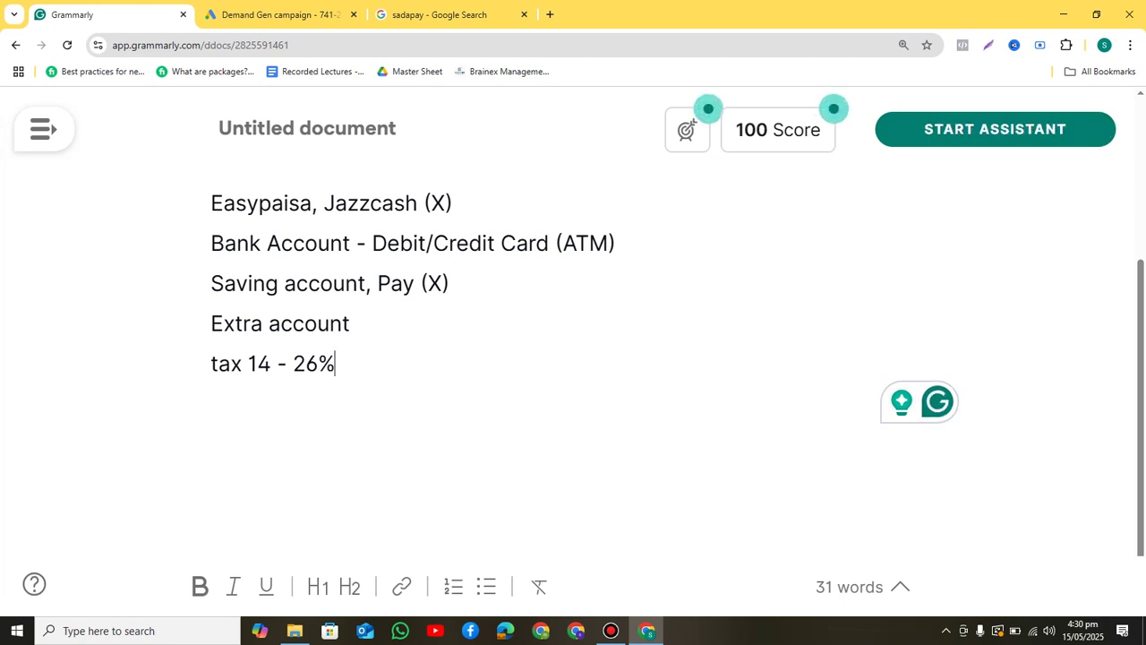
- Add the line "Nayapay" below the tax line
{"action": "key", "text": "Return"}
{"action": "type", "text": "Nay"}
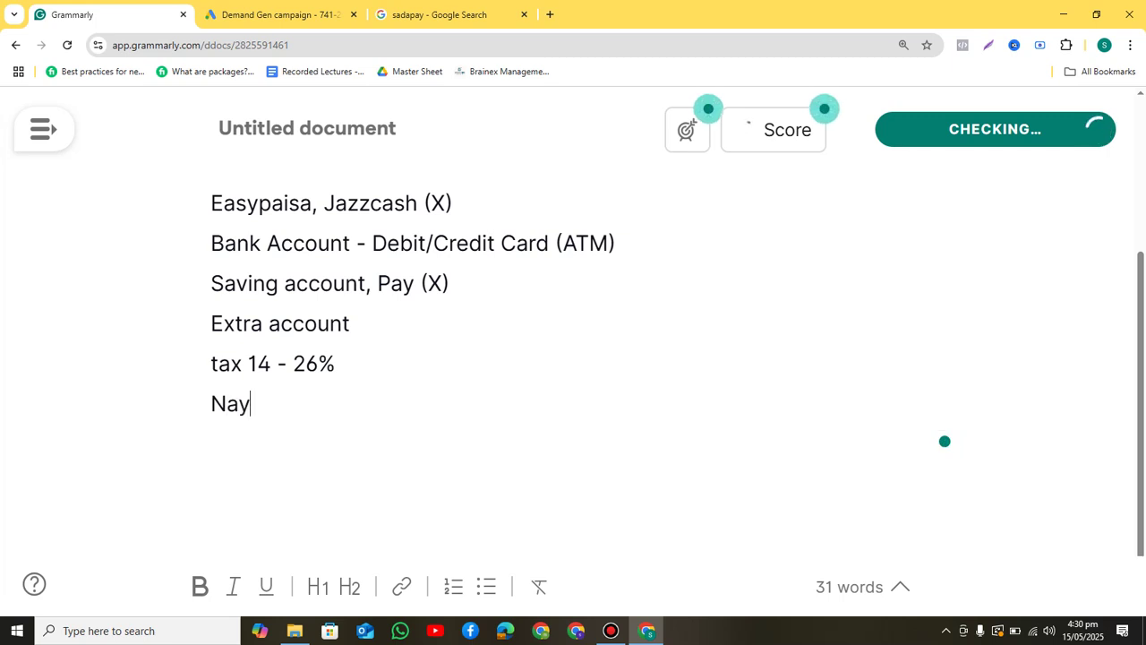
{"action": "type", "text": "apay"}
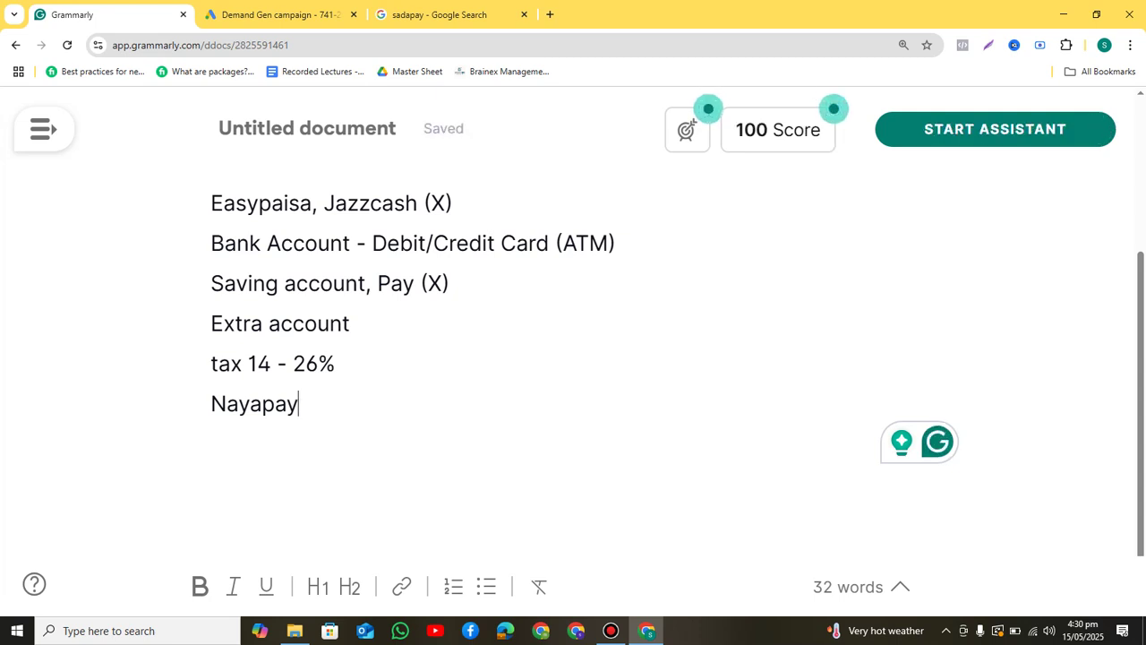
- Append "= 7.4%" to the Sadapay line below "Google Ad Account"
{"action": "key", "text": "Up"}
{"action": "key", "text": "Up"}
{"action": "key", "text": "Up"}
{"action": "key", "text": "Up"}
{"action": "key", "text": "Up"}
{"action": "key", "text": "Up"}
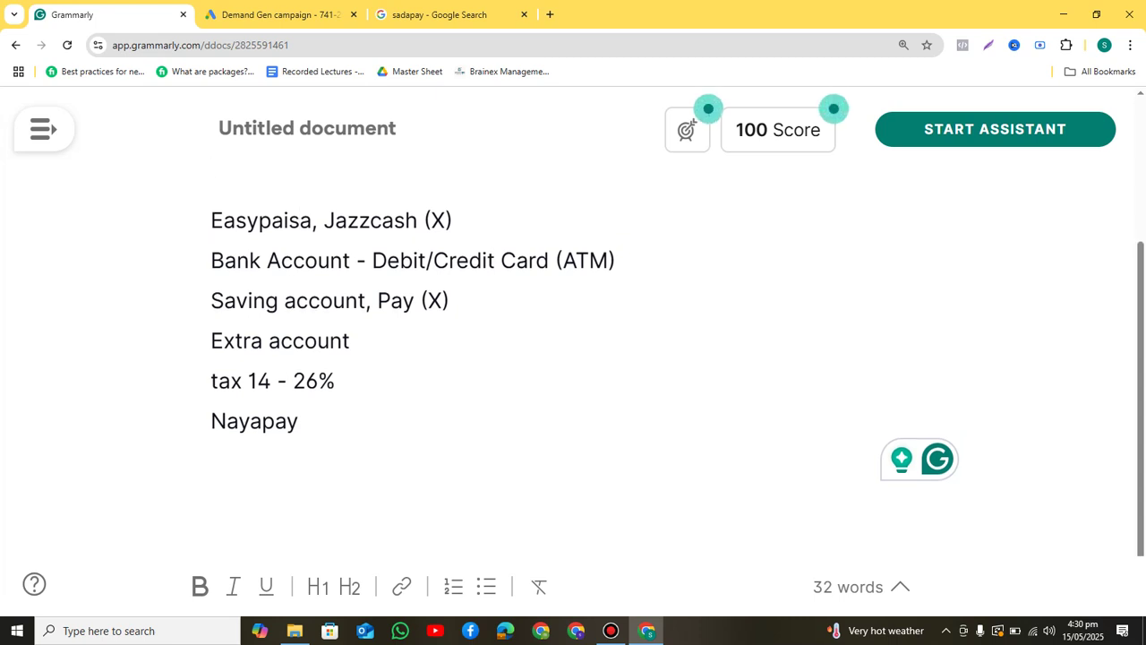
{"action": "key", "text": "Up"}
{"action": "key", "text": "Up"}
{"action": "key", "text": "Down"}
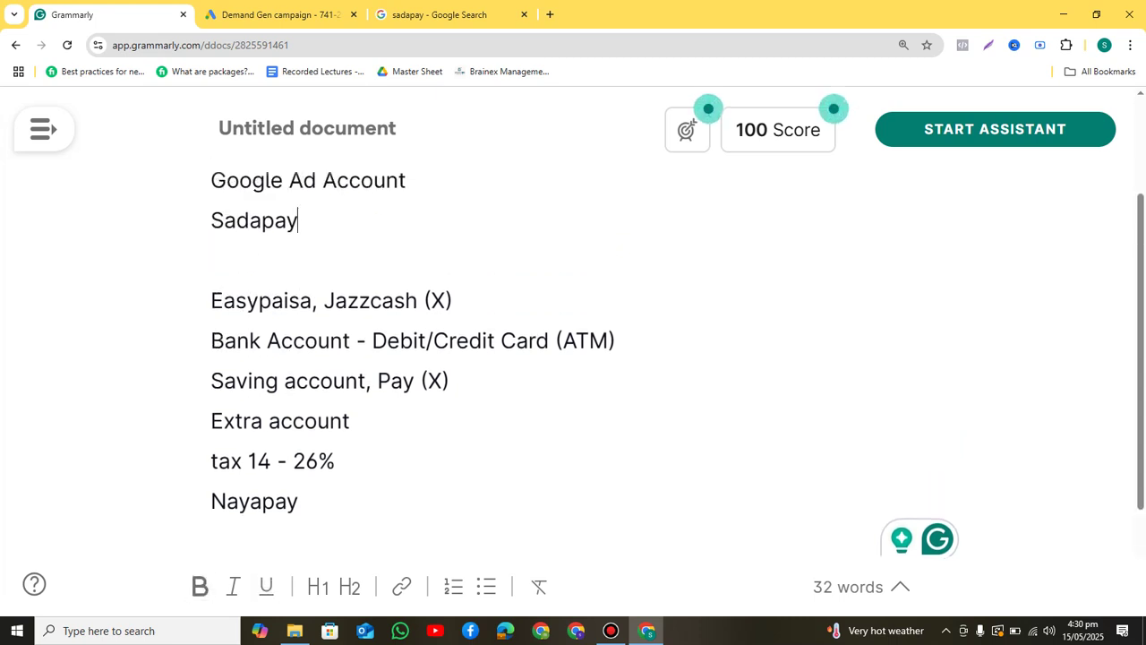
{"action": "key", "text": "shift+Home"}
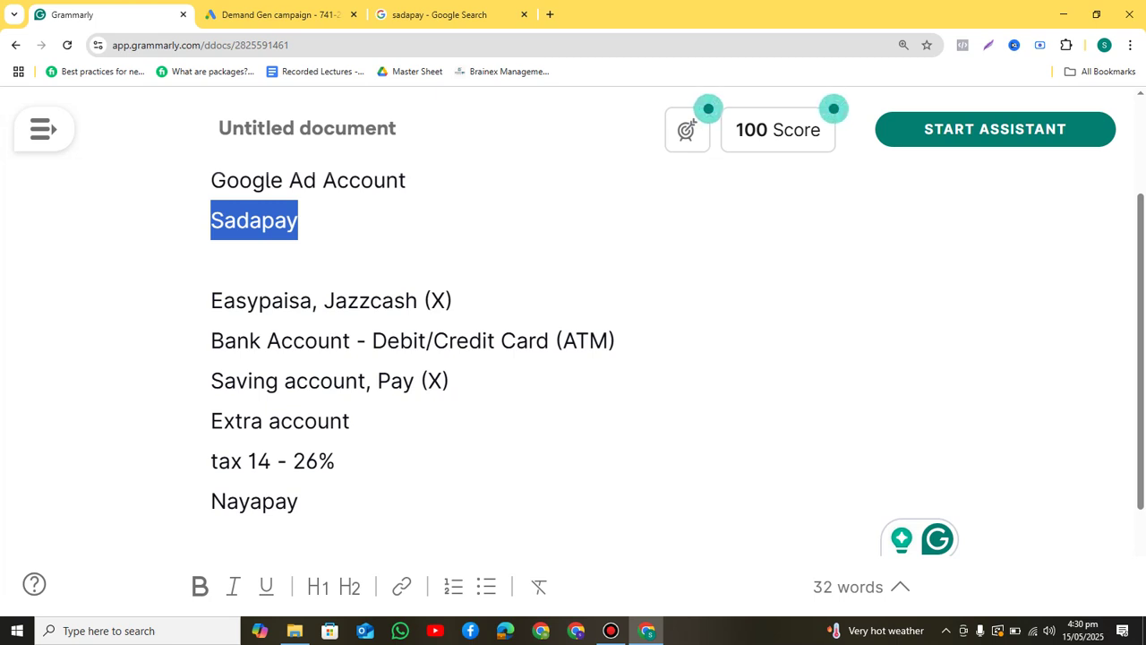
{"action": "key", "text": "End"}
{"action": "type", "text": "= "}
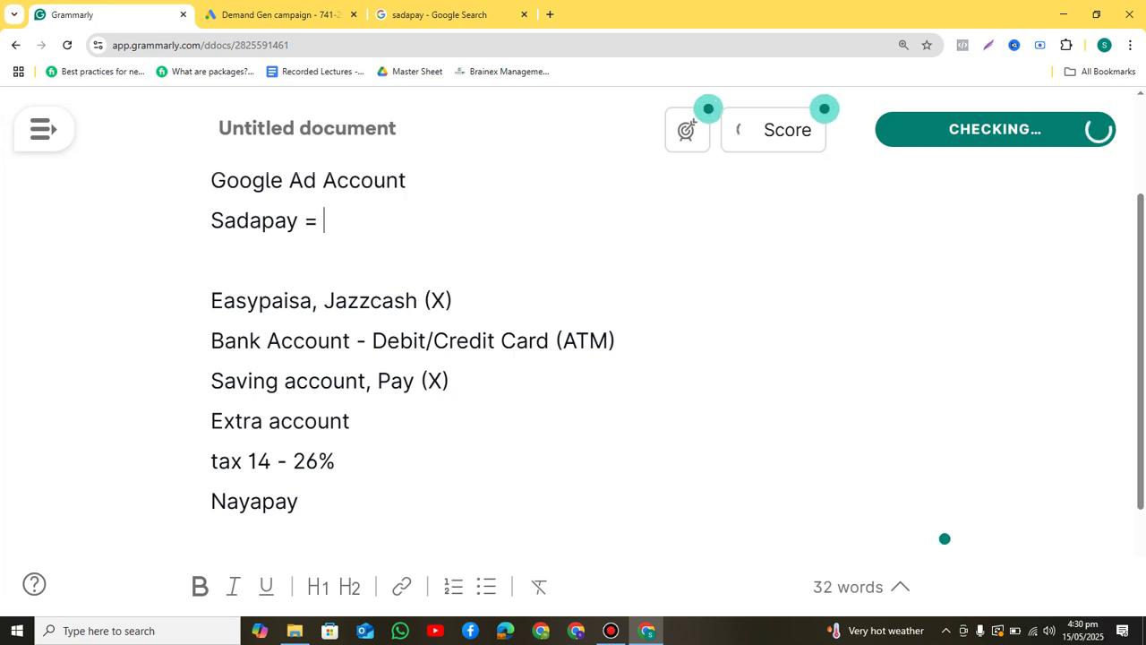
{"action": "type", "text": "7"}
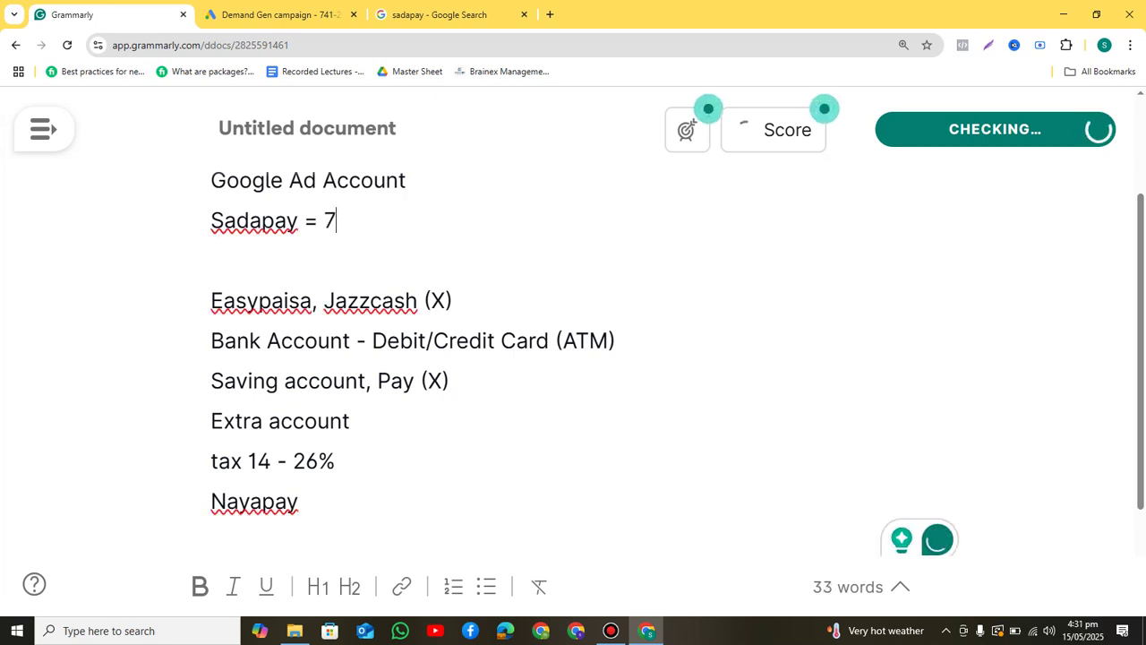
{"action": "type", "text": ".4%"}
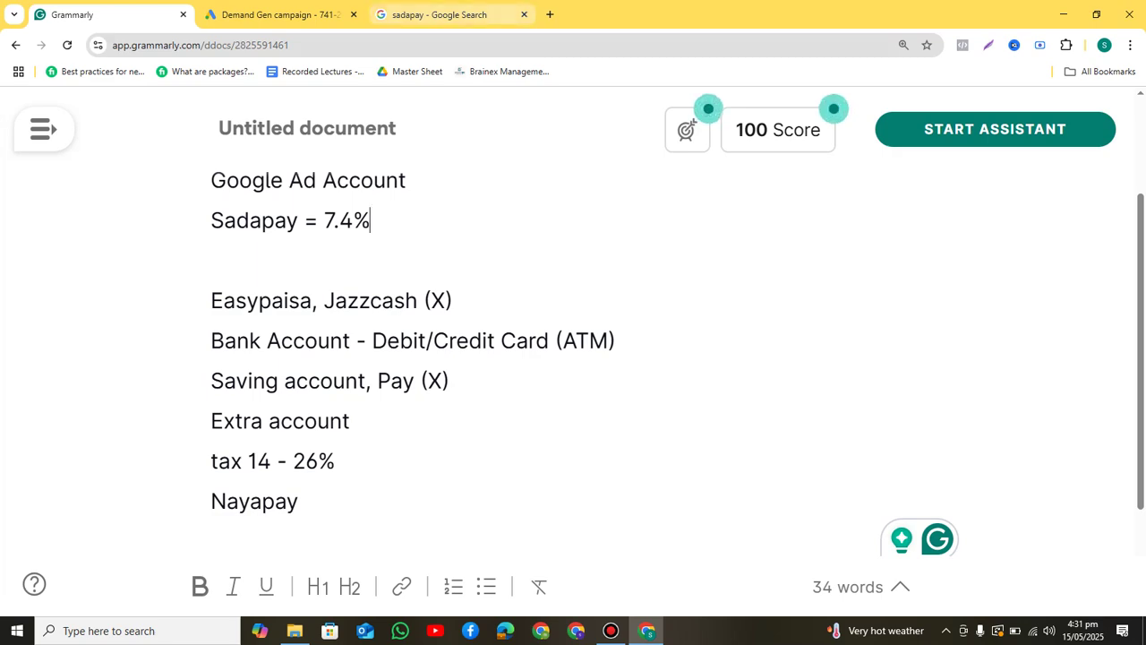
- Look over the sadapay image results, close that search tab and return to the class notes in Grammarly
{"action": "left_click", "coordinate": [445, 14]}
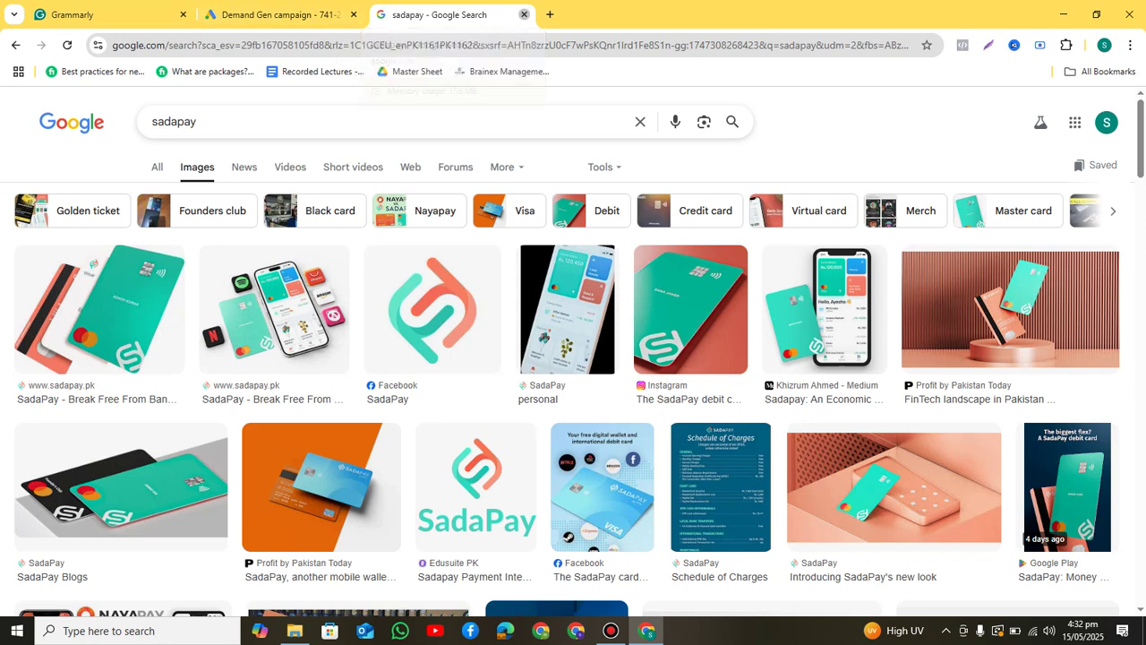
{"action": "left_click", "coordinate": [269, 14]}
{"action": "left_click", "coordinate": [108, 14]}
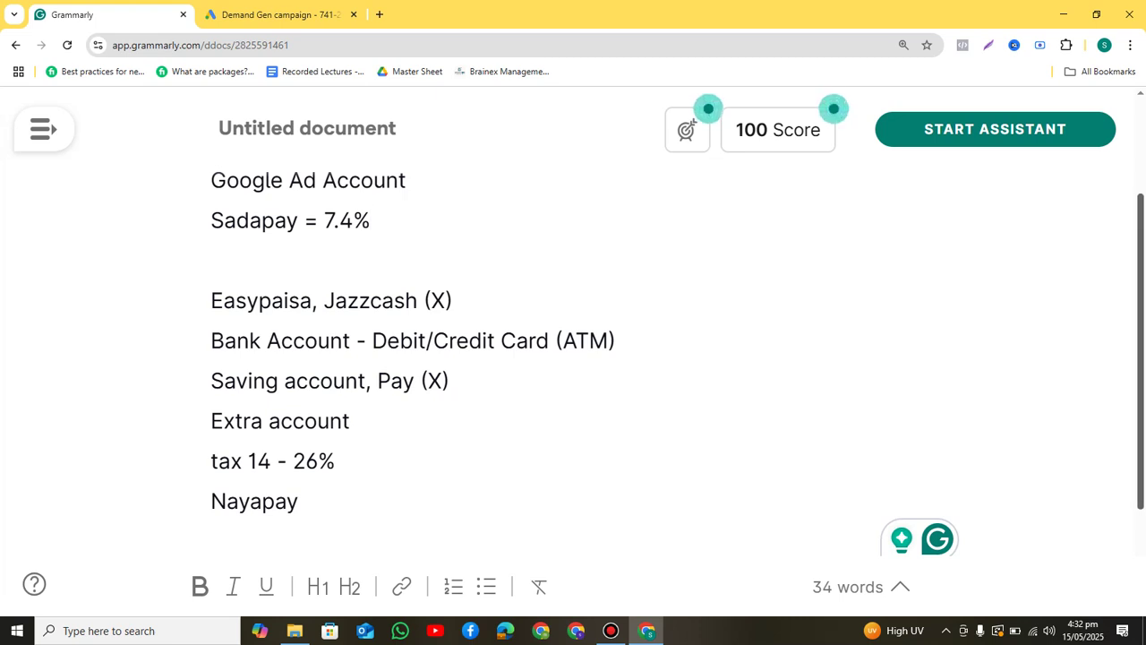
{"action": "scroll", "coordinate": [573, 358], "scroll_direction": "up", "scroll_amount": 1}
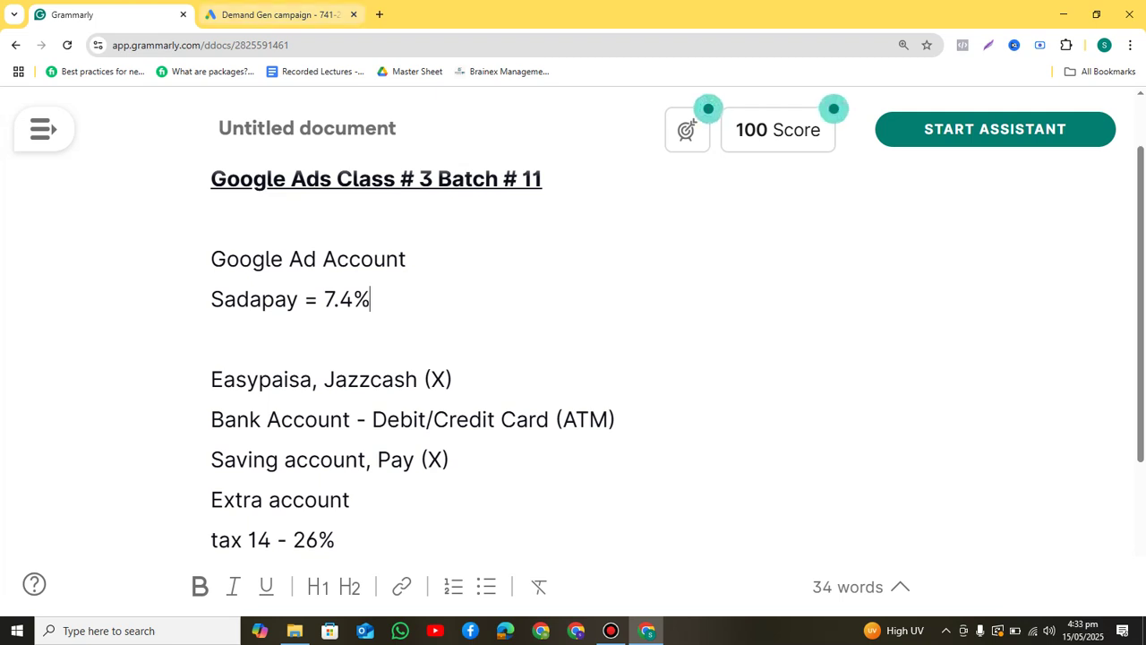
- Delete all the note lines below "Google Ad Account", from the Sadapay line through Nayapay
{"action": "left_click", "coordinate": [278, 14]}
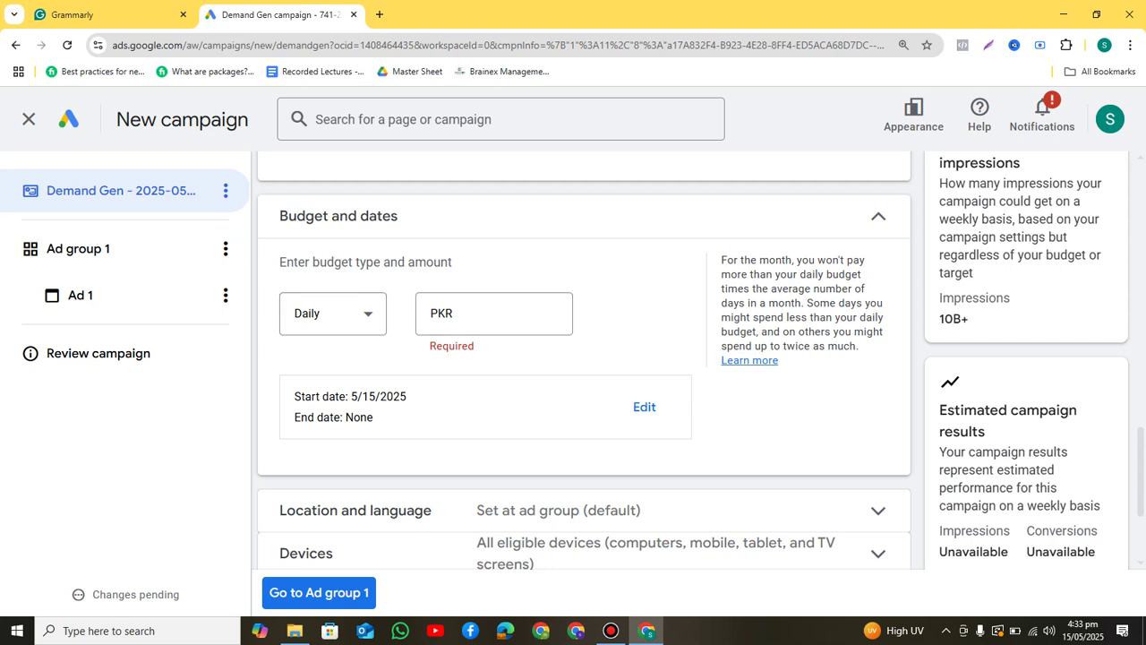
{"action": "key", "text": "ctrl+shift+Tab"}
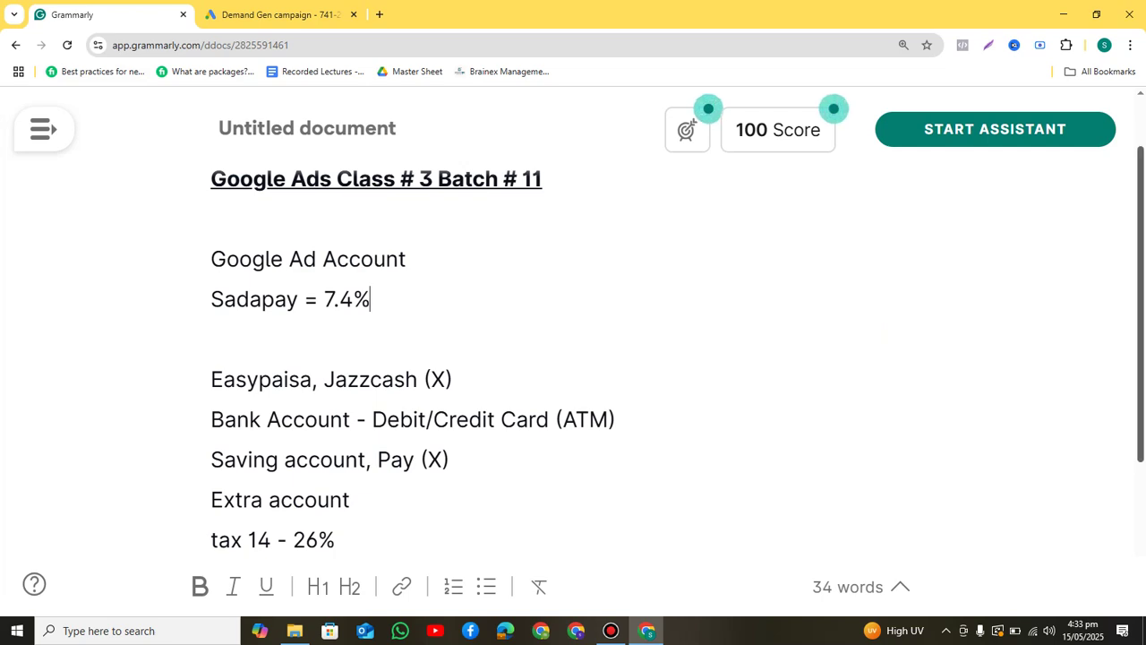
{"action": "scroll", "coordinate": [573, 359], "scroll_direction": "down", "scroll_amount": 1}
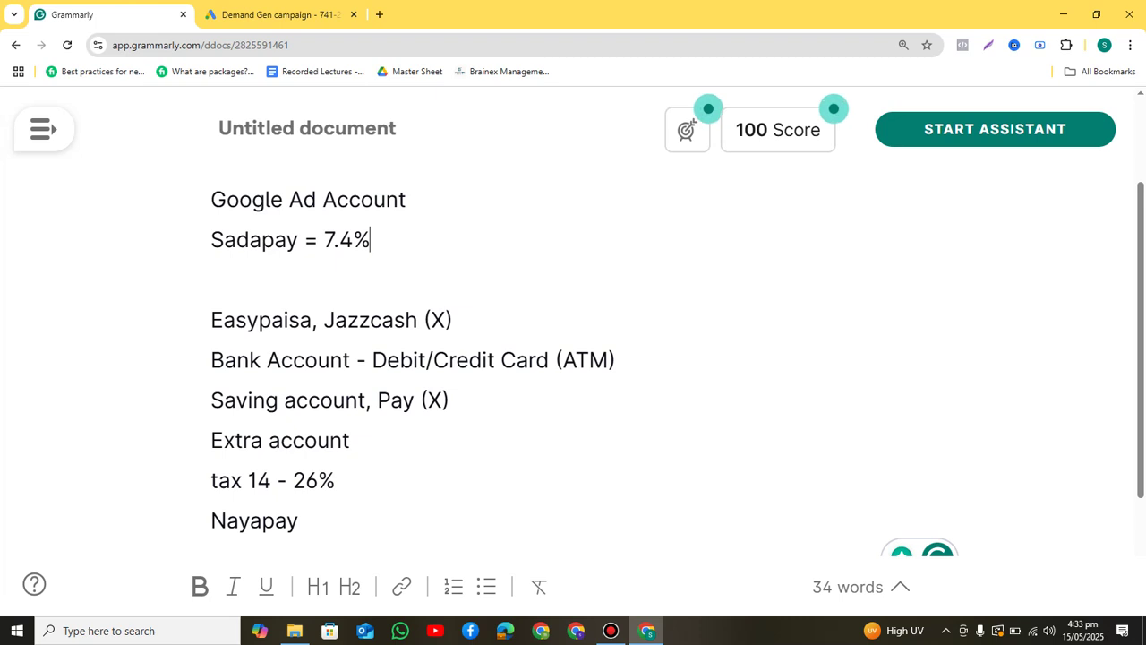
{"action": "scroll", "coordinate": [573, 369], "scroll_direction": "down", "scroll_amount": 1}
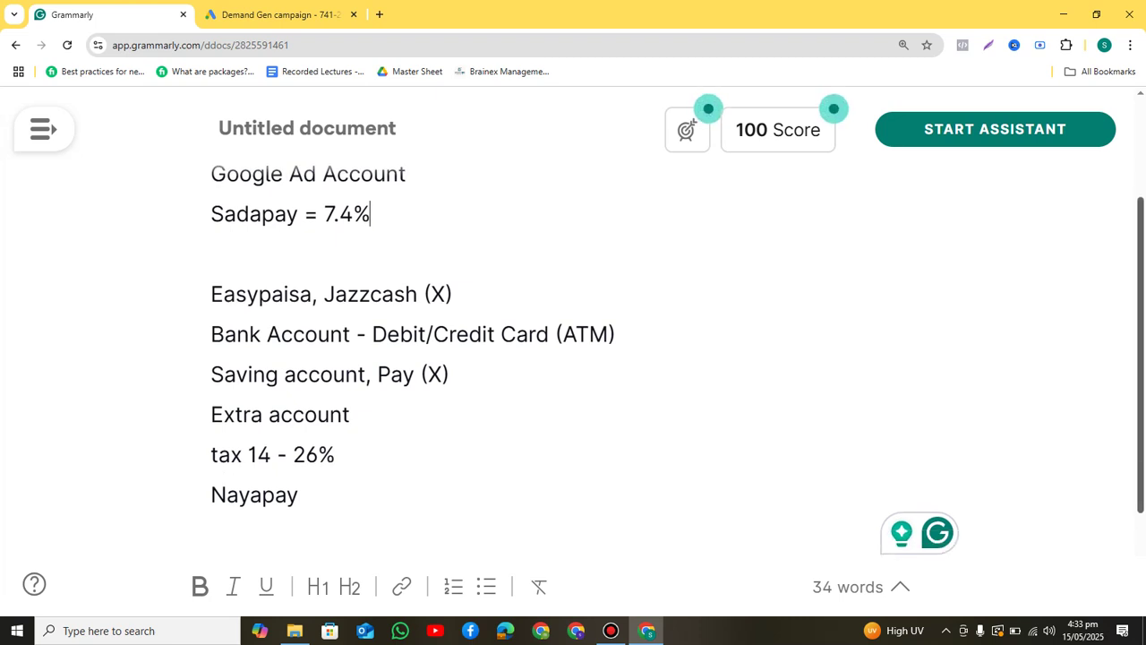
{"action": "left_click_drag", "start_coordinate": [299, 495], "coordinate": [212, 295]}
{"action": "key", "text": "ctrl+shift+Up"}
{"action": "key", "text": "ctrl+shift+Up"}
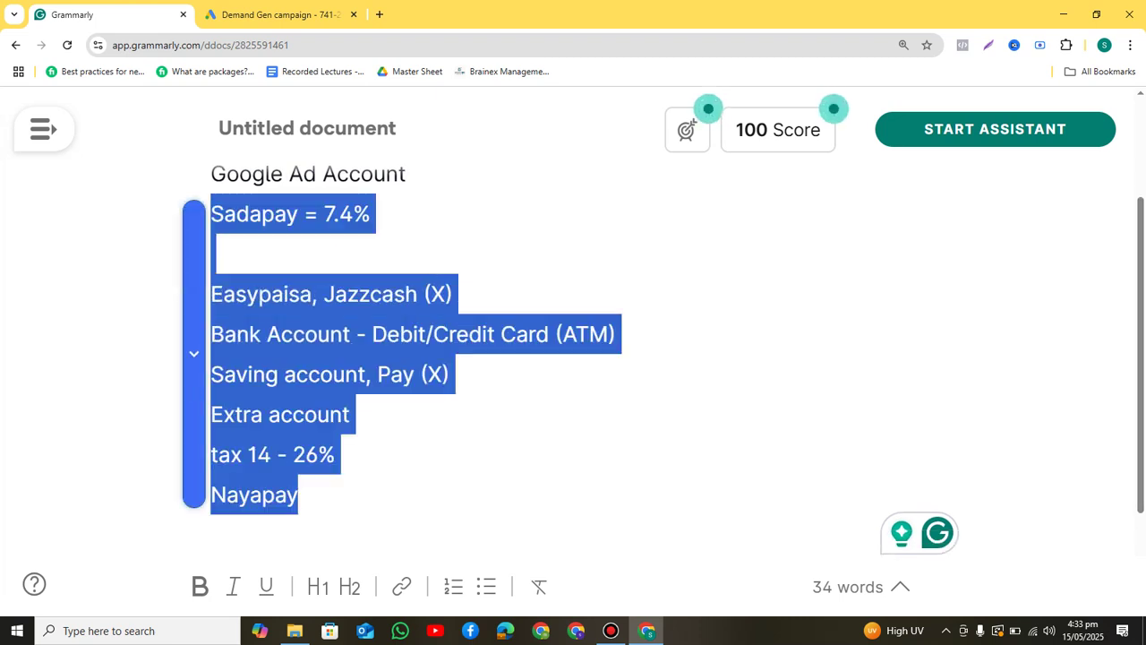
{"action": "key", "text": "BackSpace"}
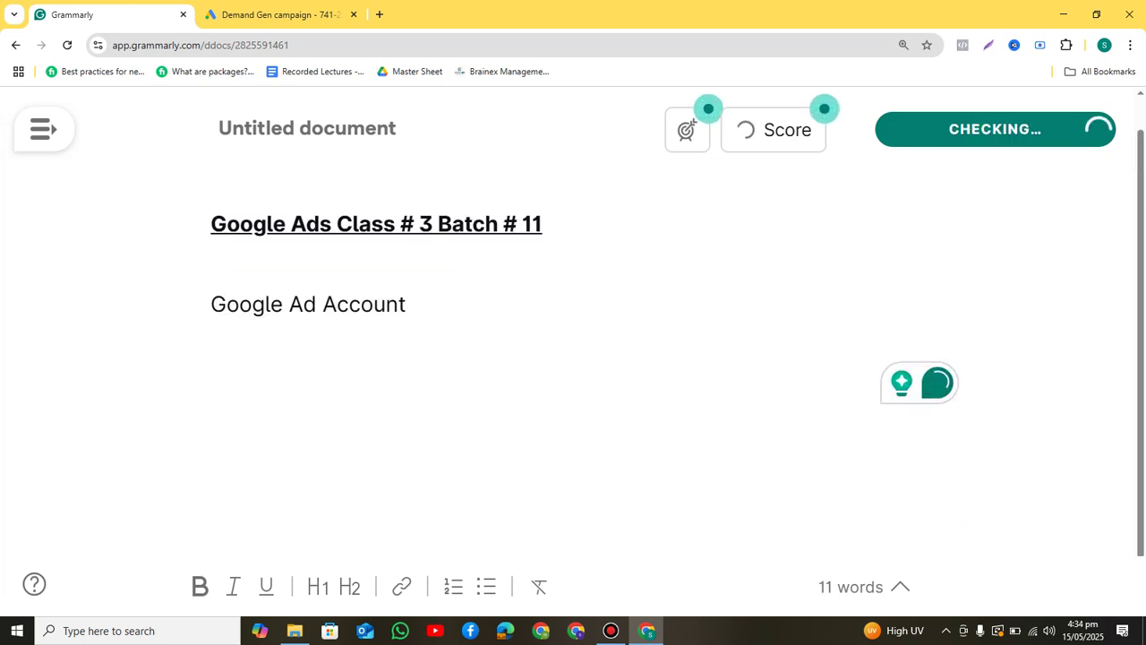
- Switch to the Demand Gen campaign in Google Ads and enter a daily budget of PKR 100
{"action": "key", "text": "ctrl+Tab"}
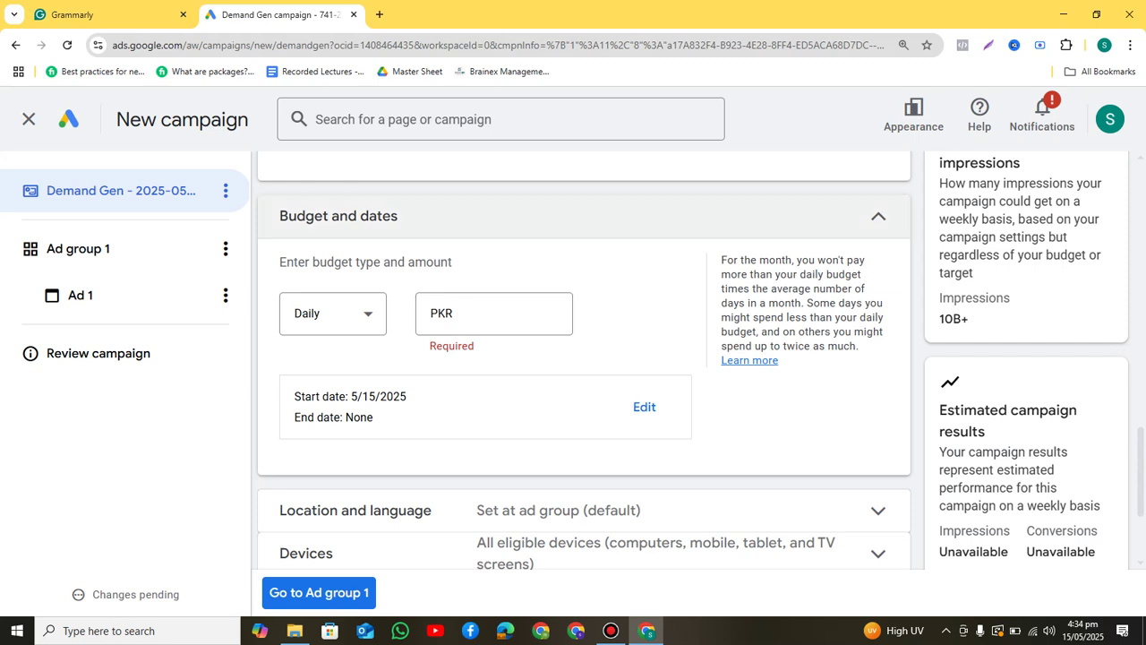
{"action": "left_click", "coordinate": [501, 314]}
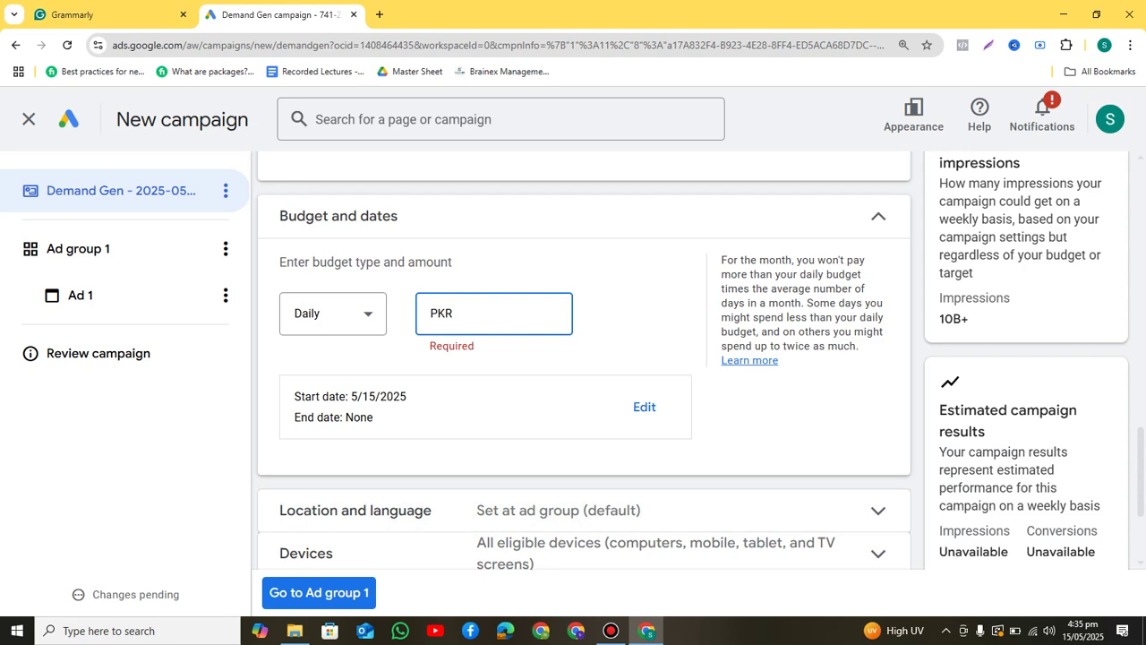
{"action": "type", "text": "100"}
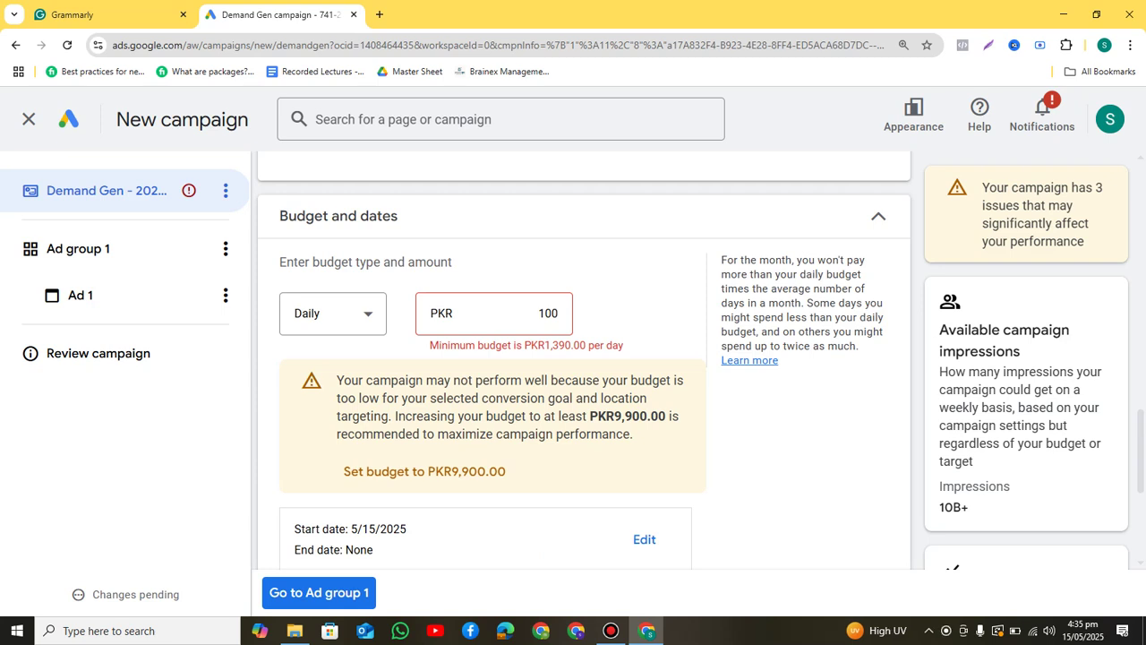
- Change the campaign's daily budget to PKR 300 and check whether the amount is accepted
{"action": "double_click", "coordinate": [548, 313]}
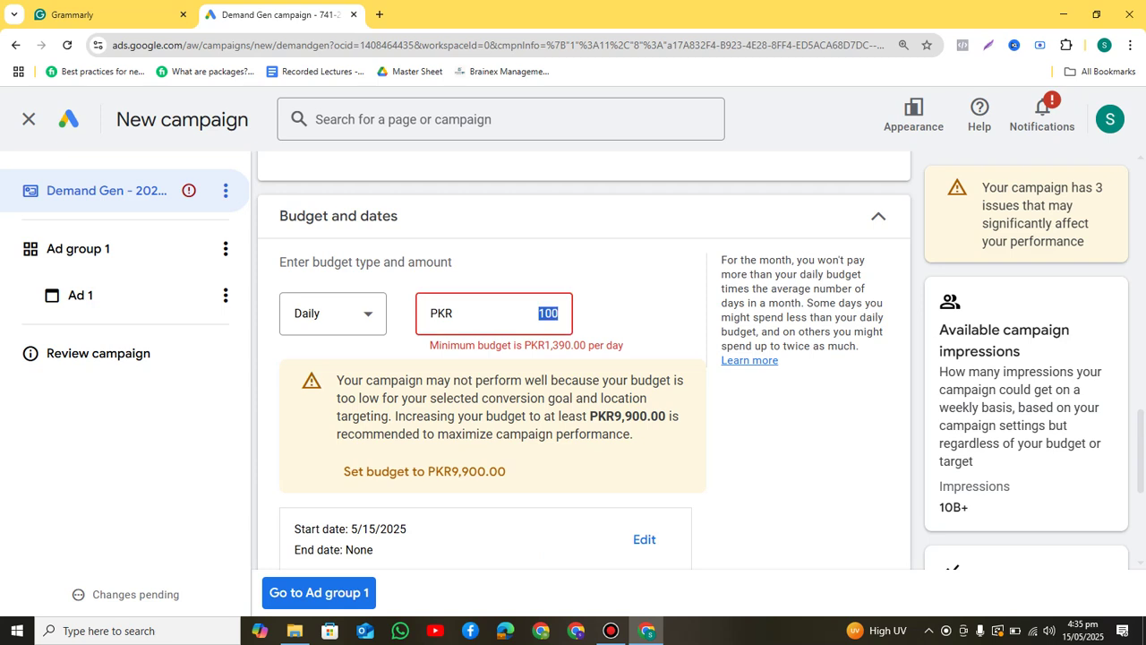
{"action": "key", "text": "BackSpace"}
{"action": "type", "text": "300"}
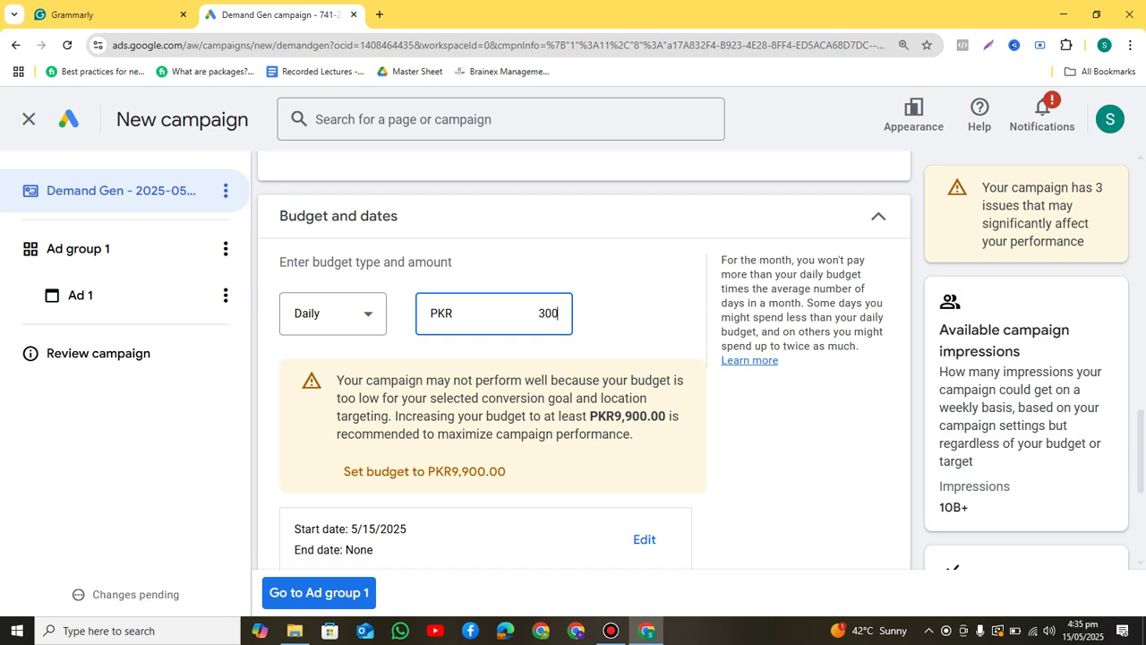
{"action": "left_click_drag", "start_coordinate": [538, 313], "coordinate": [561, 313]}
{"action": "key", "text": "Tab"}
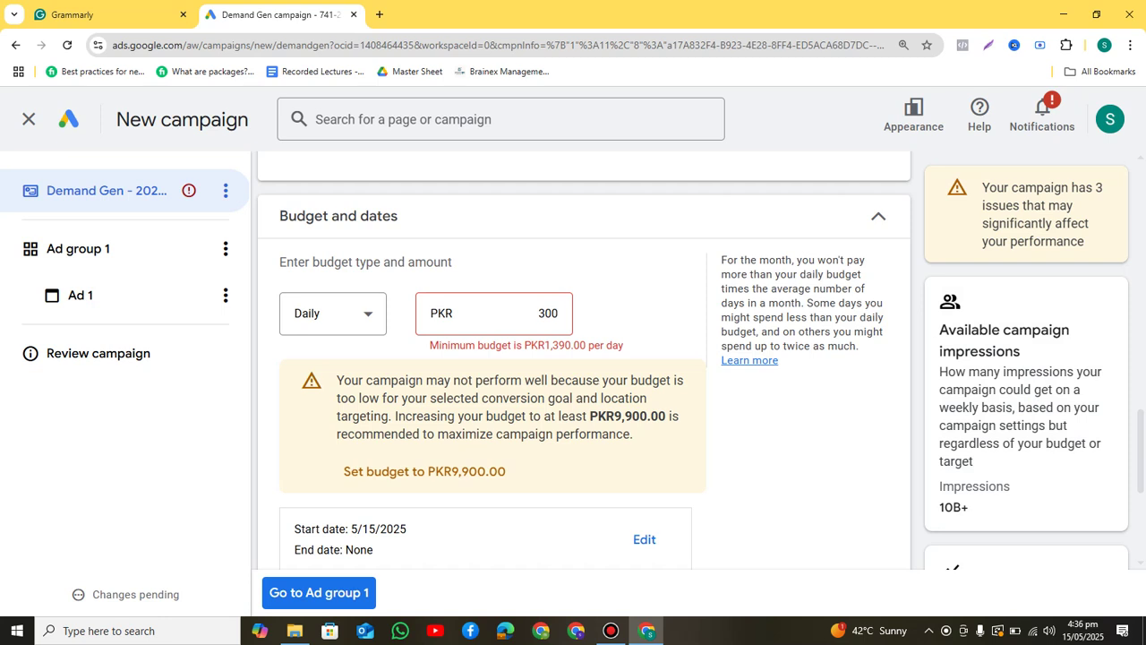
- Change the campaign's daily budget to PKR 600 and check whether the amount is accepted
{"action": "key", "text": "shift+Tab"}
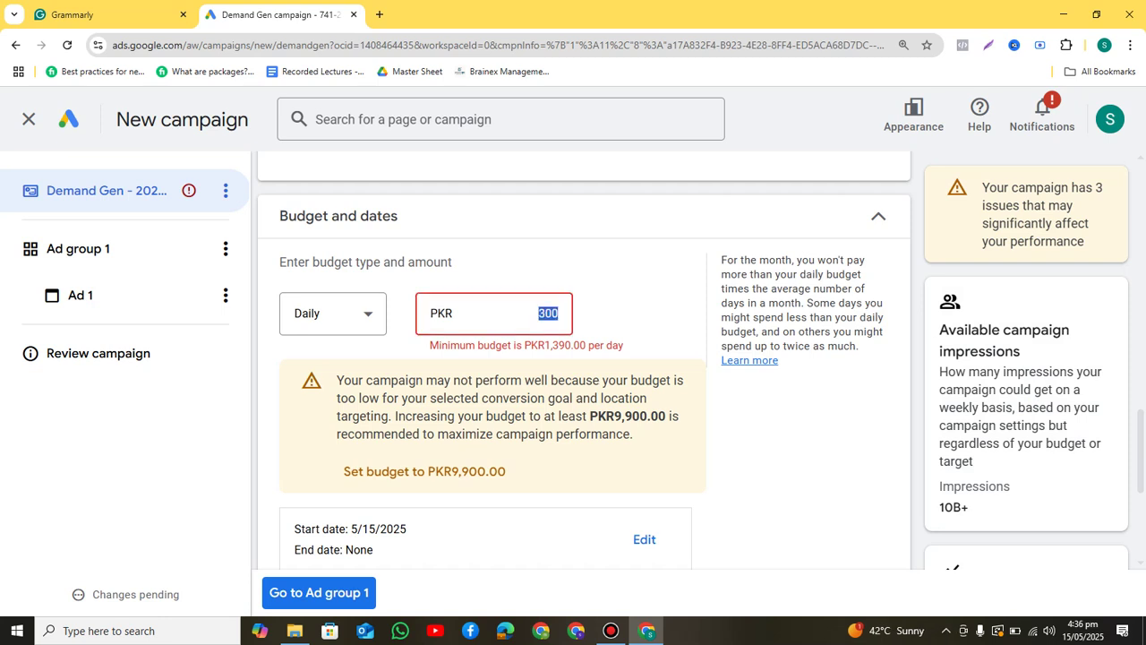
{"action": "type", "text": "600"}
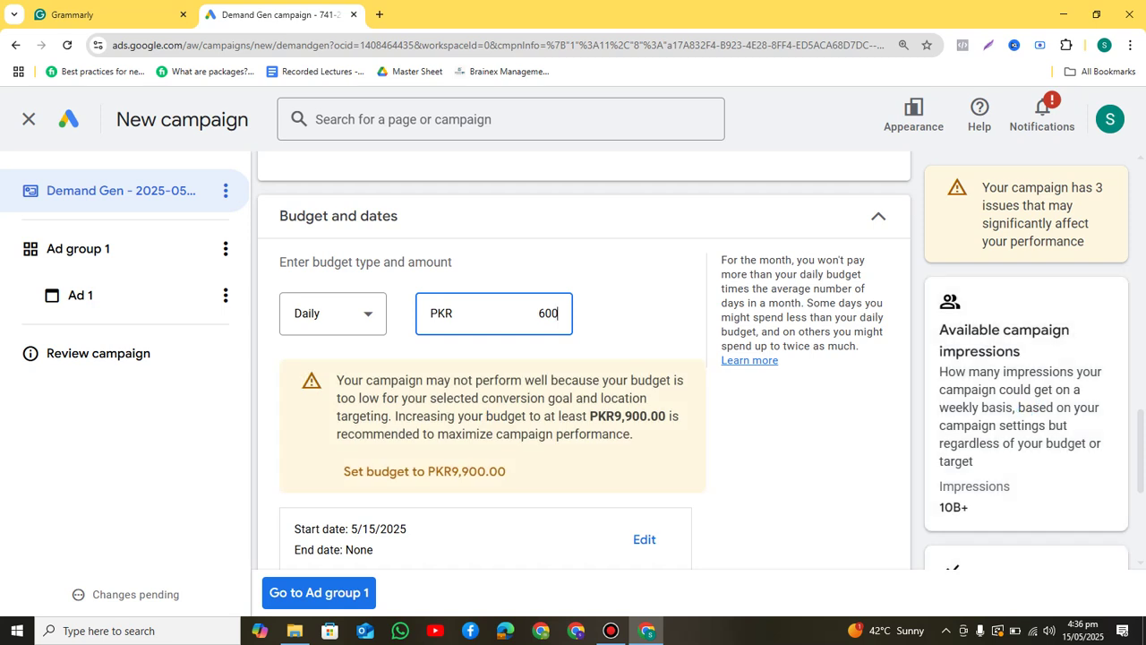
{"action": "key", "text": "Tab"}
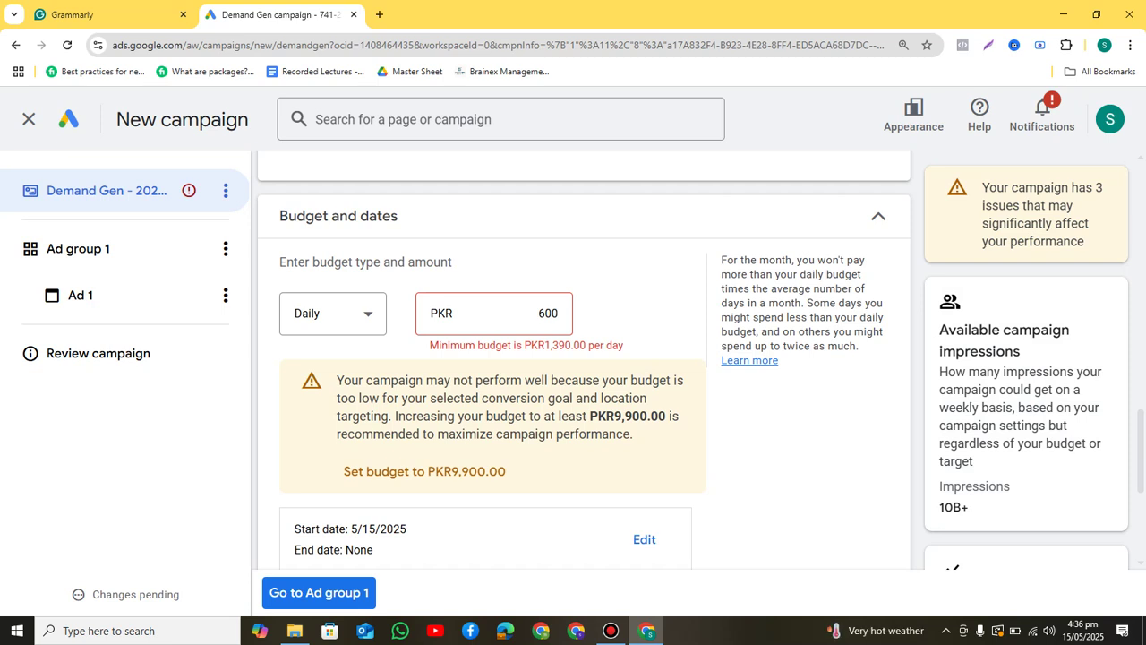
- Review the campaign name, campaign goal, conversion goals and target cost per action sections above the budget settings
{"action": "scroll", "coordinate": [582, 358], "scroll_direction": "down", "scroll_amount": 1}
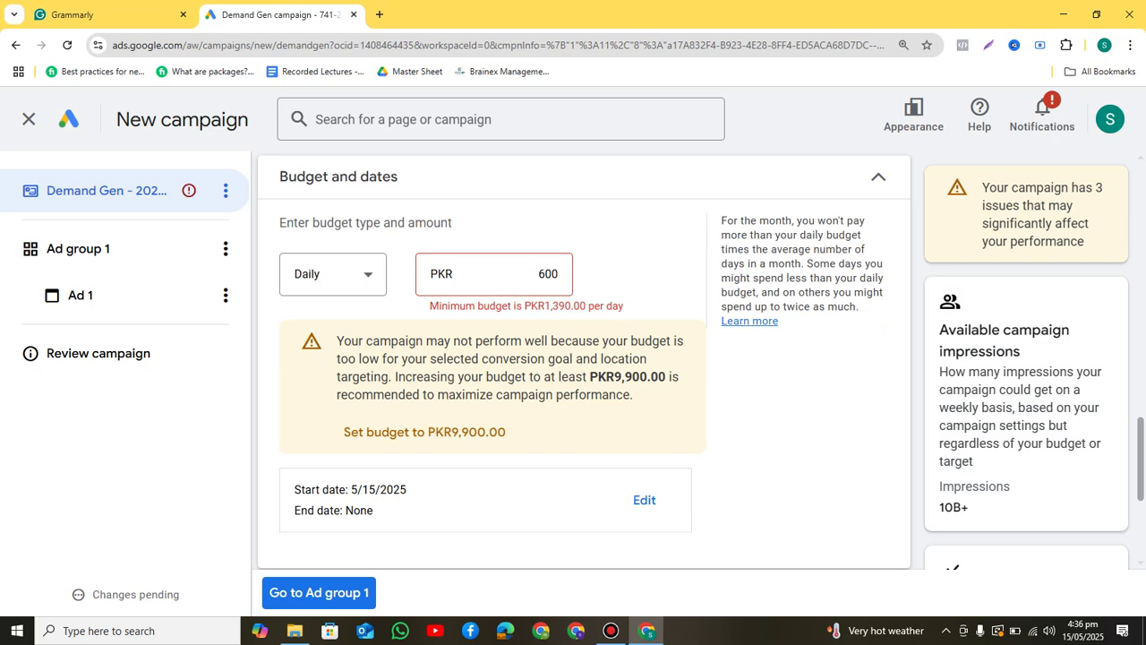
{"action": "scroll", "coordinate": [581, 358], "scroll_direction": "up", "scroll_amount": 1}
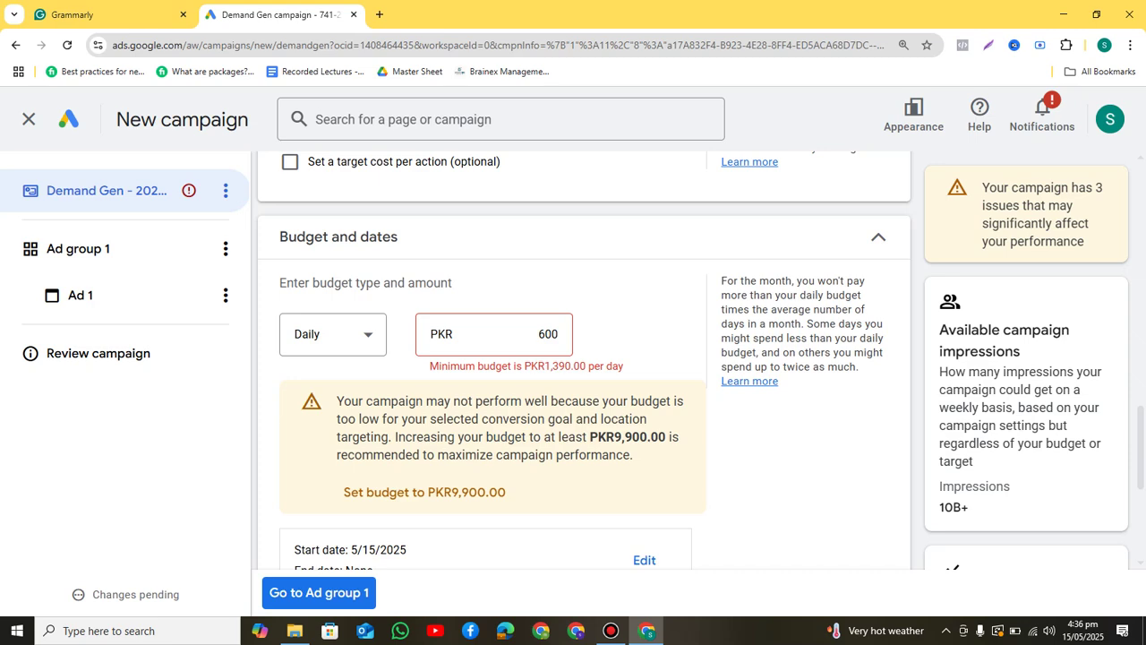
{"action": "scroll", "coordinate": [582, 358], "scroll_direction": "up", "scroll_amount": 10}
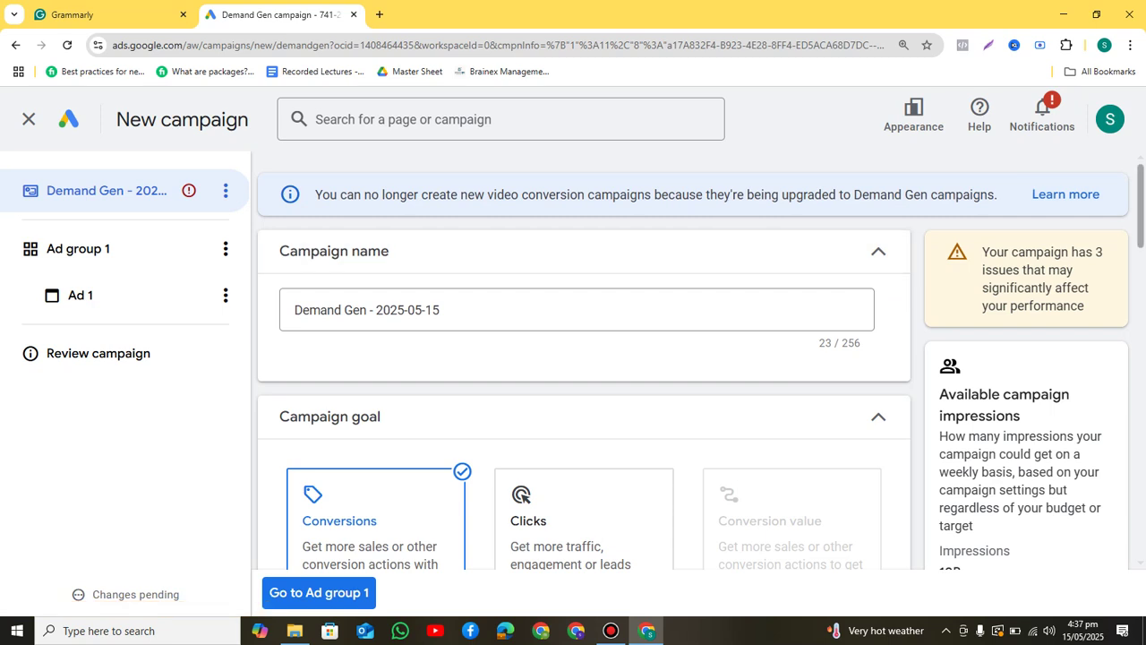
{"action": "scroll", "coordinate": [582, 358], "scroll_direction": "down", "scroll_amount": 6}
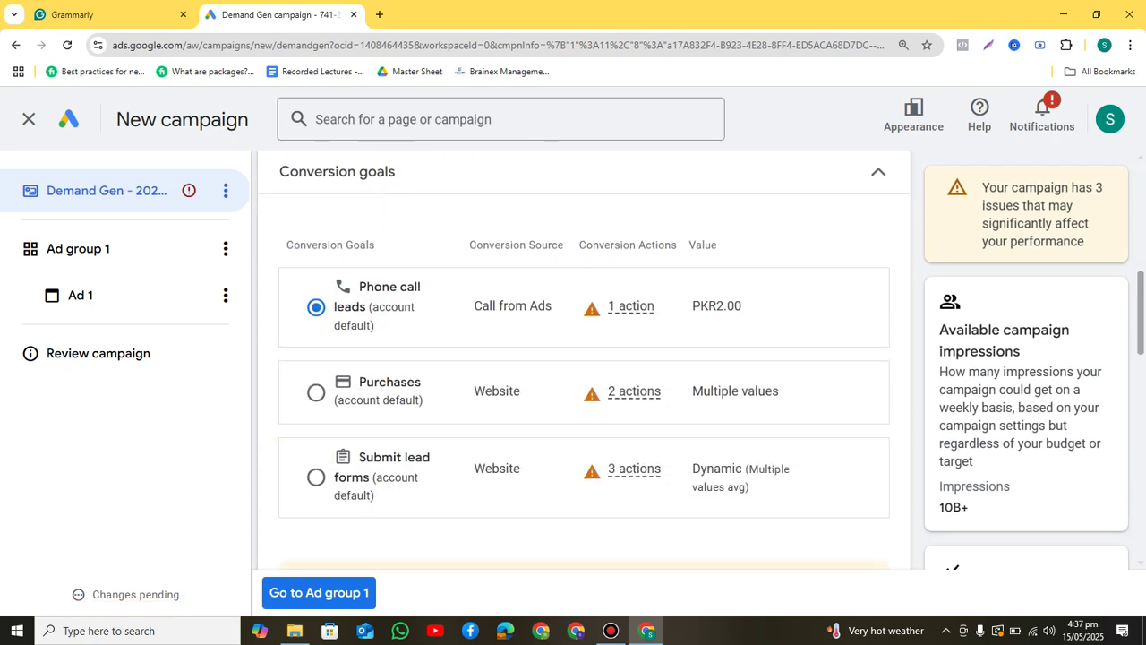
{"action": "scroll", "coordinate": [582, 358], "scroll_direction": "down", "scroll_amount": 3}
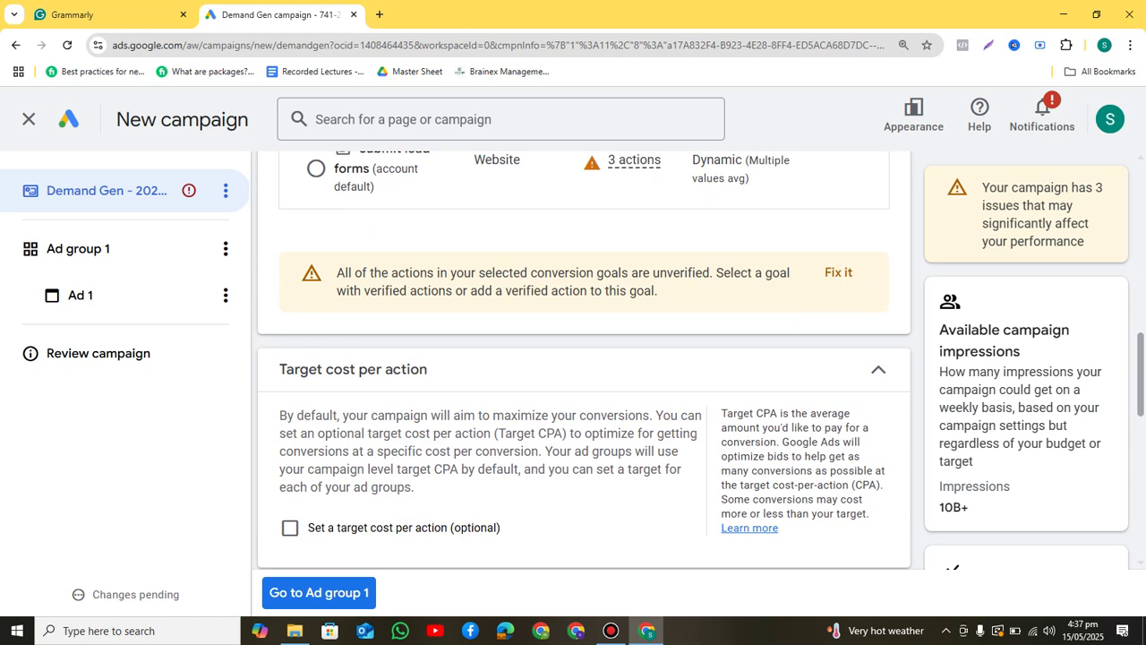
{"action": "scroll", "coordinate": [582, 358], "scroll_direction": "down", "scroll_amount": 4}
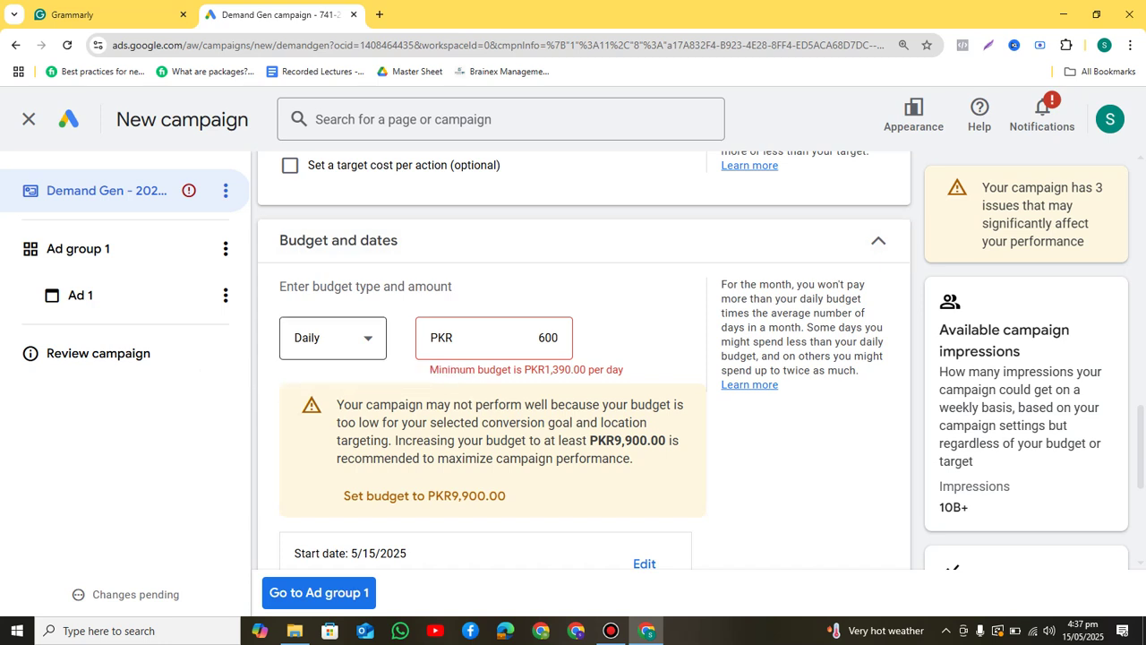
- Try the Campaign total budget type and set the type back to Daily
{"action": "left_click", "coordinate": [332, 337]}
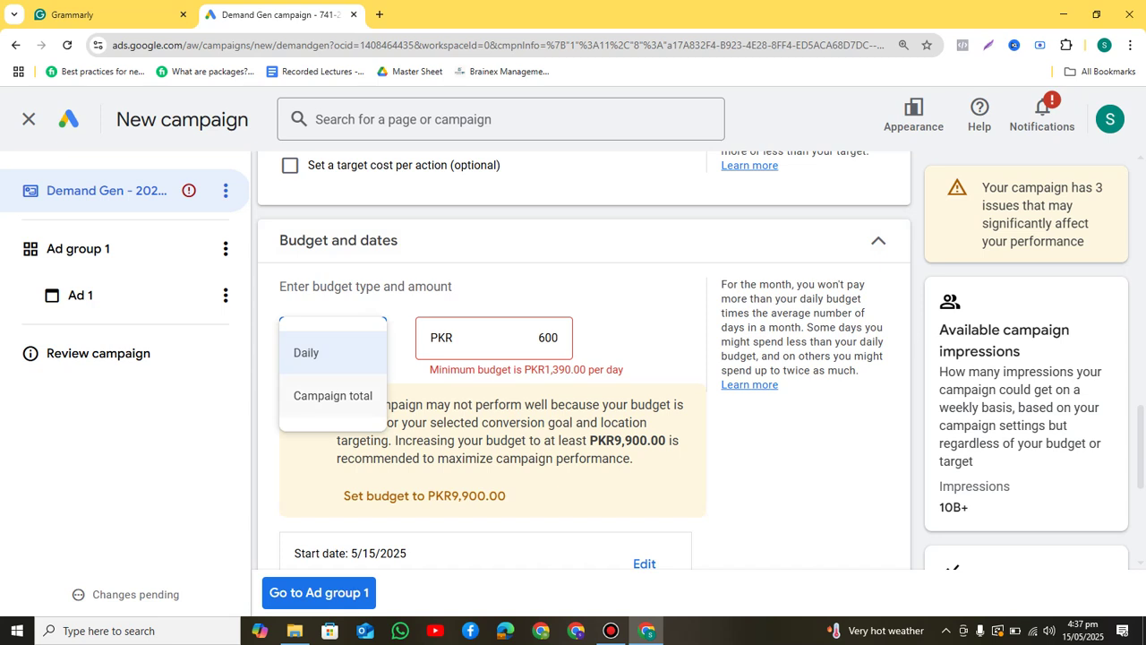
{"action": "left_click", "coordinate": [332, 396]}
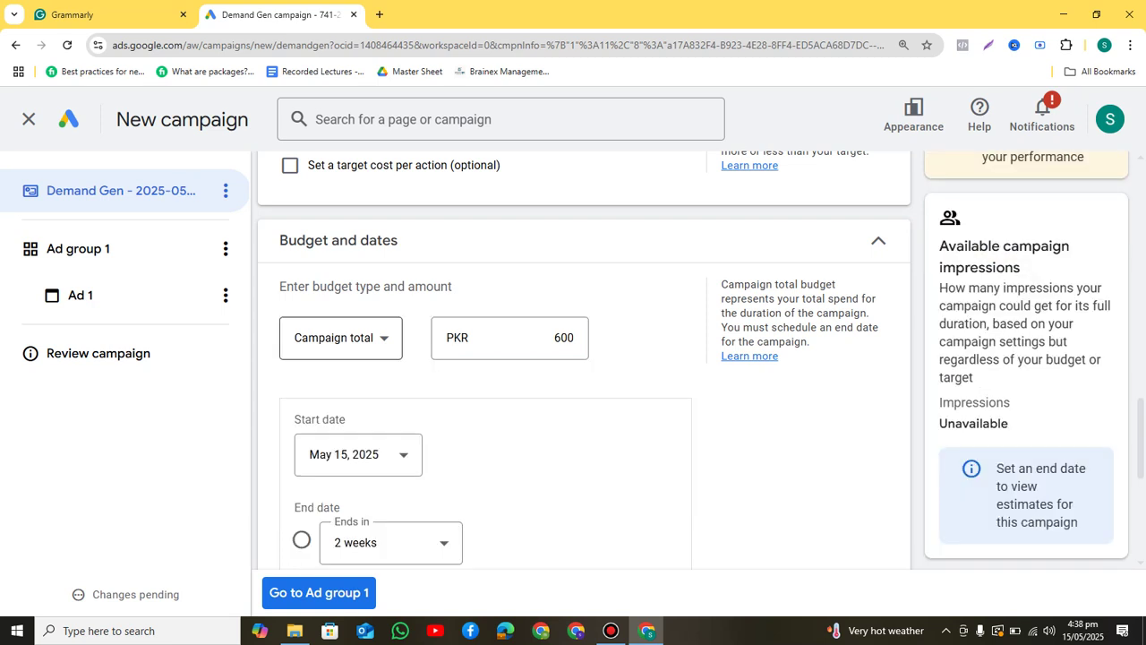
{"action": "left_click", "coordinate": [333, 338]}
{"action": "left_click", "coordinate": [332, 352]}
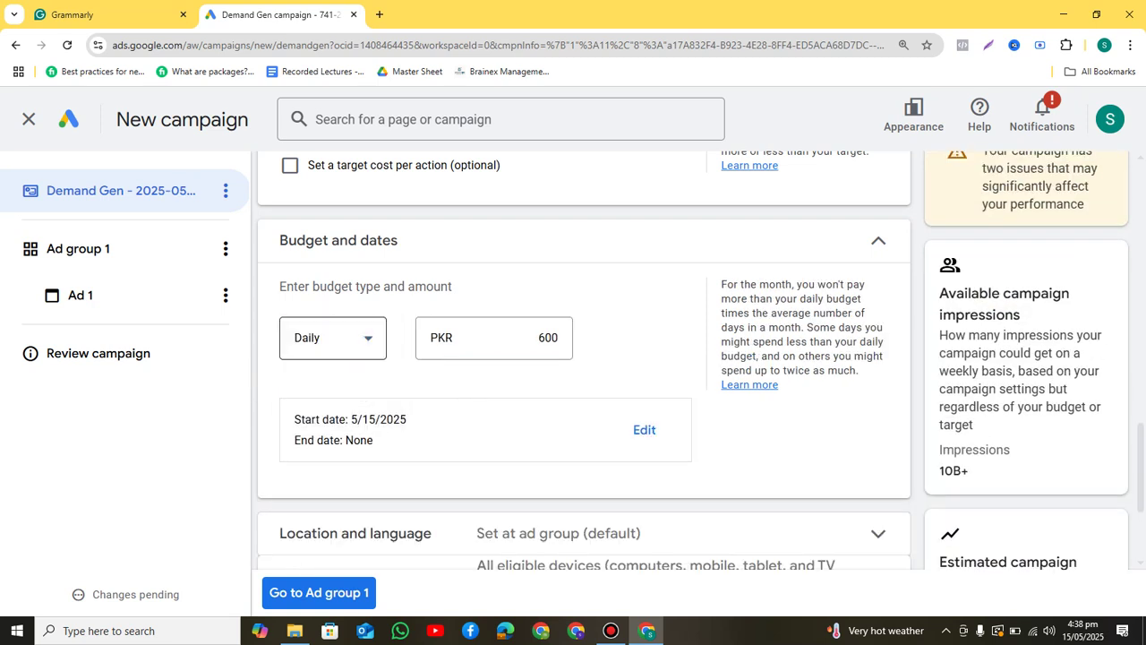
- Change the campaign's daily budget to PKR 1,500 and check the campaign estimates for that amount
{"action": "left_click_drag", "start_coordinate": [537, 337], "coordinate": [562, 338]}
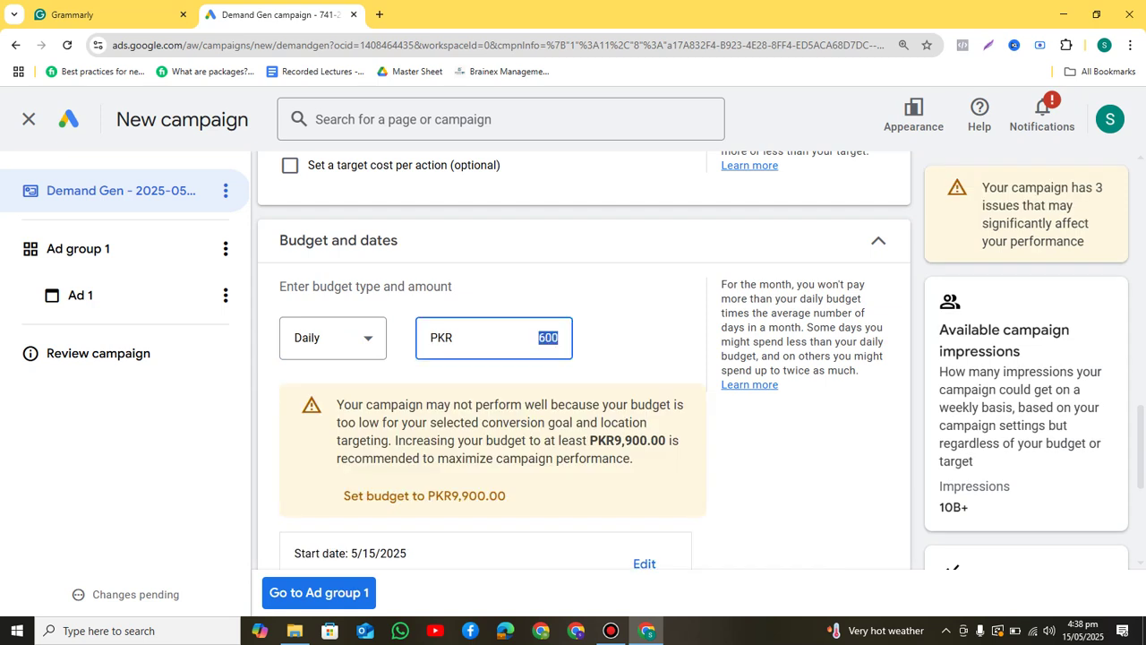
{"action": "key", "text": "BackSpace"}
{"action": "type", "text": "1"}
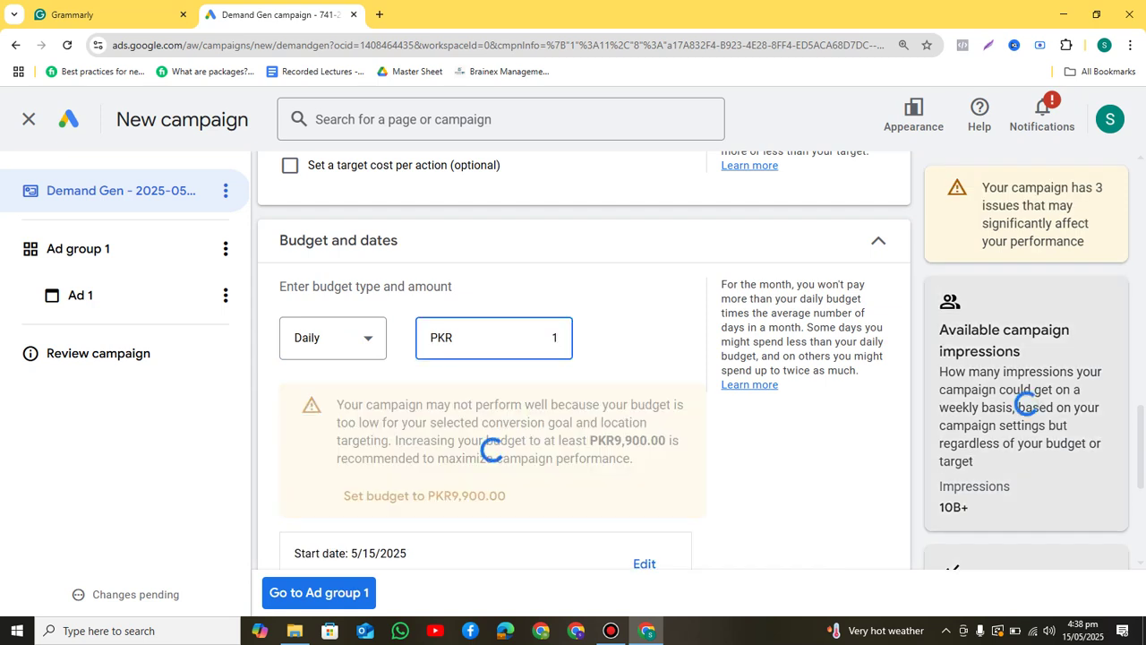
{"action": "type", "text": ",500"}
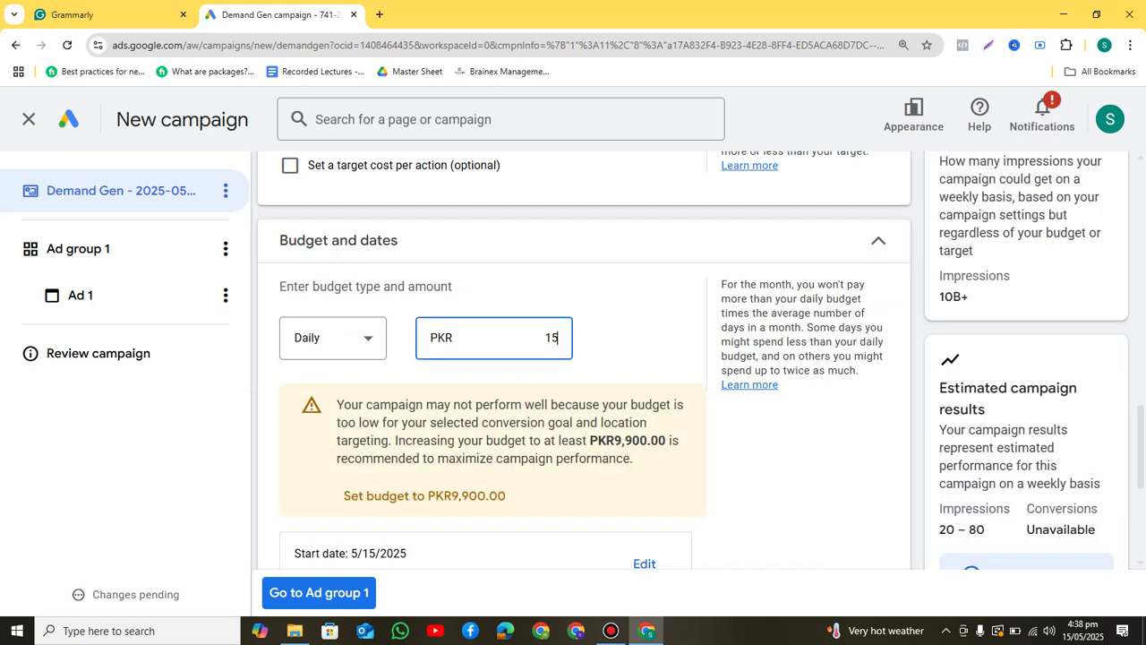
{"action": "left_click", "coordinate": [1016, 191]}
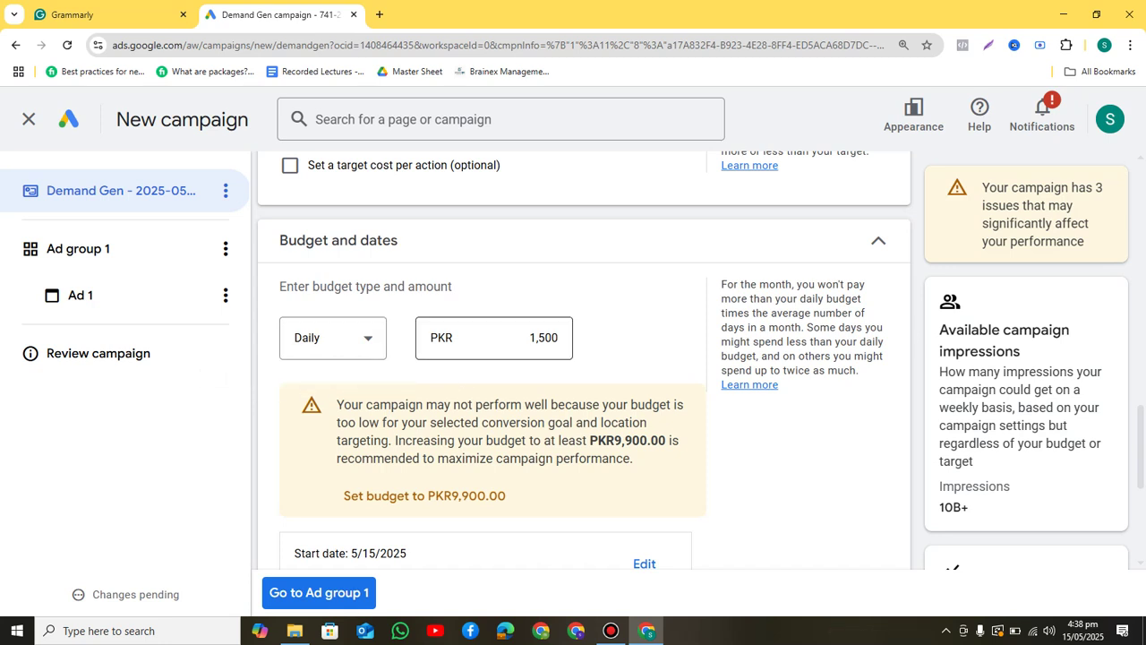
{"action": "left_click_drag", "start_coordinate": [529, 339], "coordinate": [561, 339]}
{"action": "left_click", "coordinate": [618, 338]}
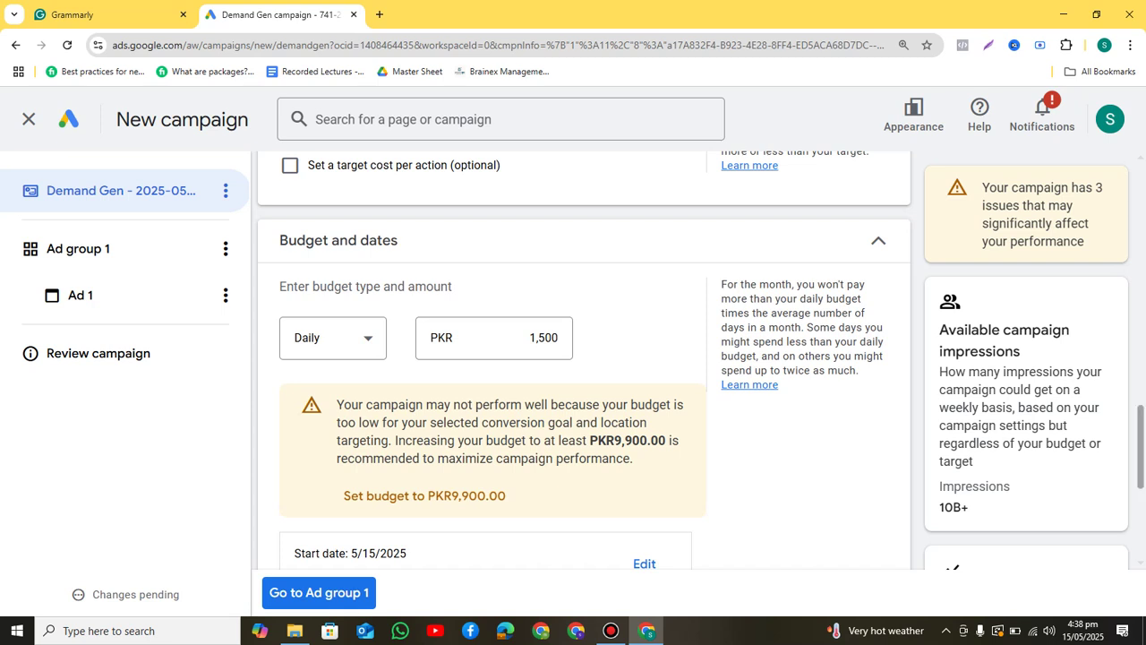
- Switch to Calculator, multiply the daily budget of 1500 by 7 for the weekly spend, and return to the campaign page
{"action": "scroll", "coordinate": [583, 358], "scroll_direction": "down", "scroll_amount": 4}
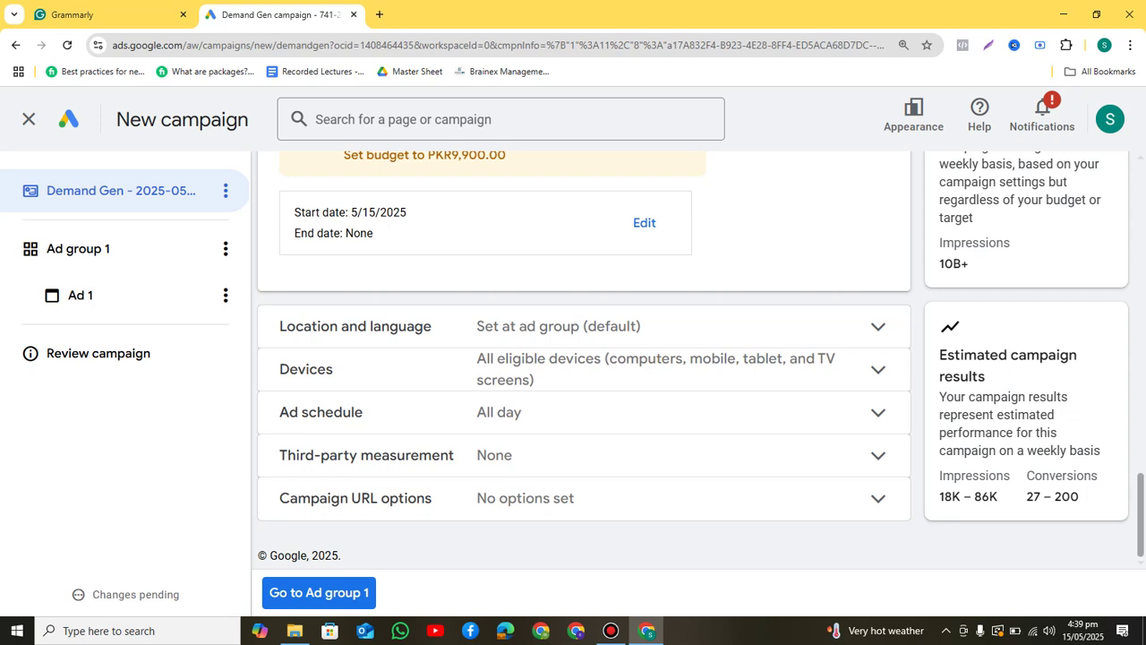
{"action": "scroll", "coordinate": [583, 358], "scroll_direction": "up", "scroll_amount": 3}
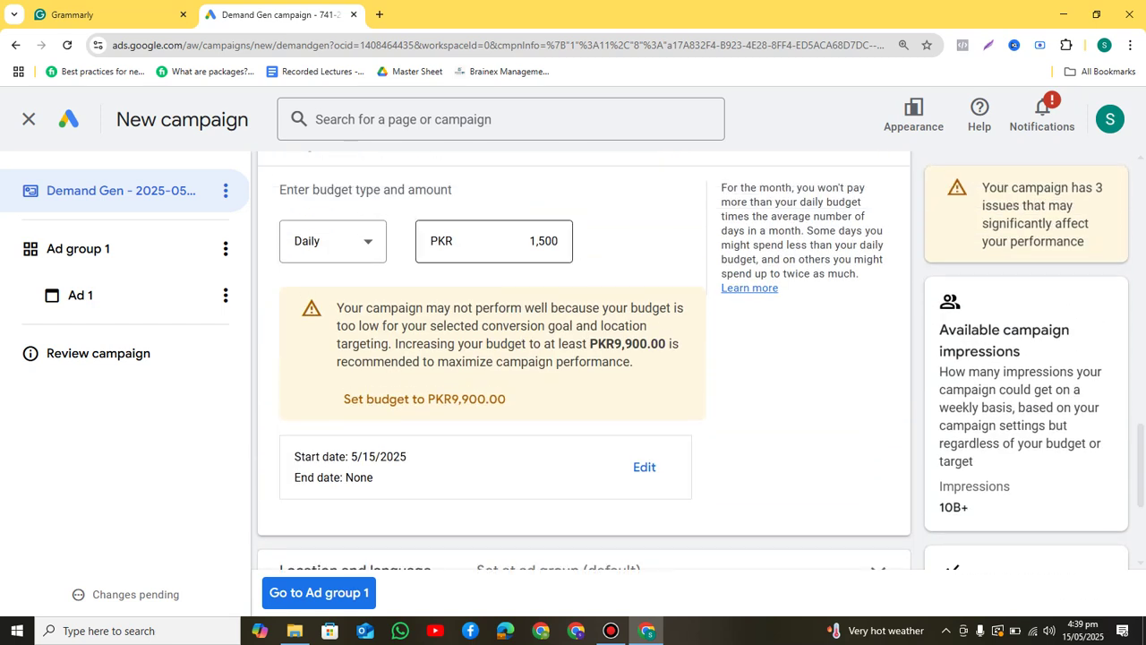
{"action": "left_click", "coordinate": [62, 630]}
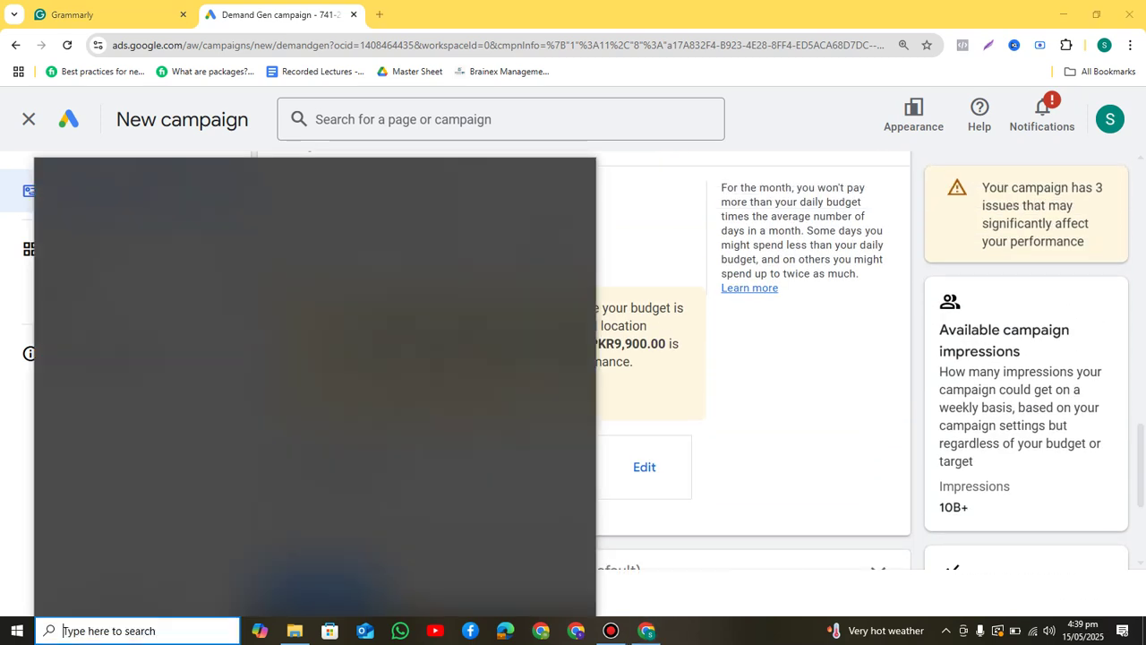
{"action": "left_click", "coordinate": [99, 246]}
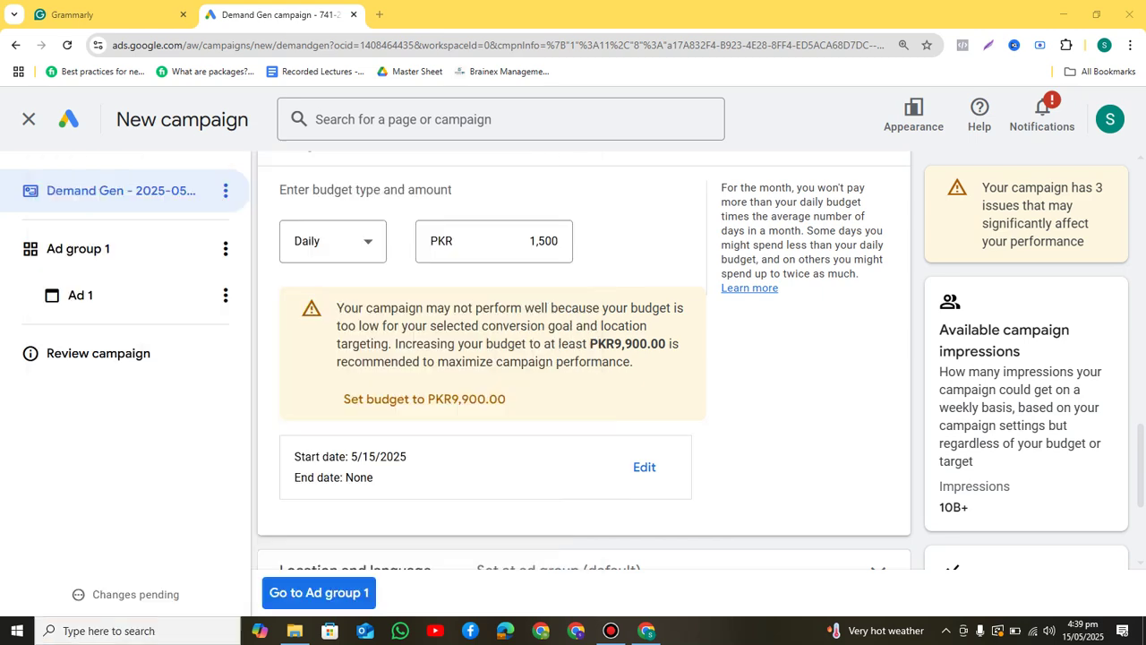
{"action": "type", "text": "1"}
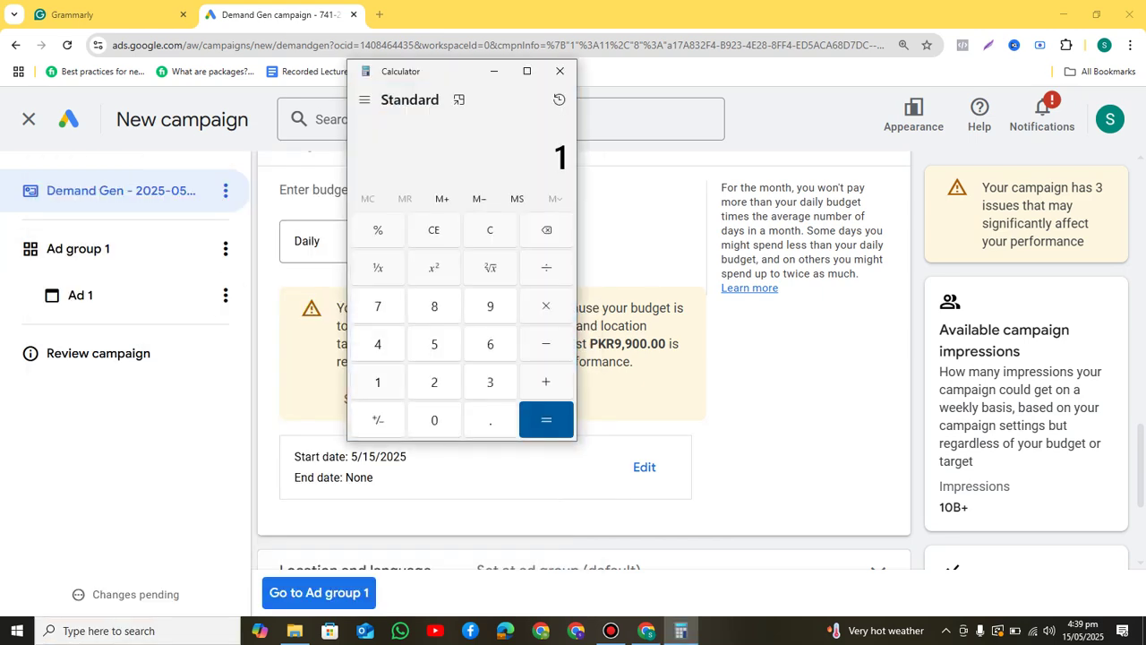
{"action": "type", "text": "500"}
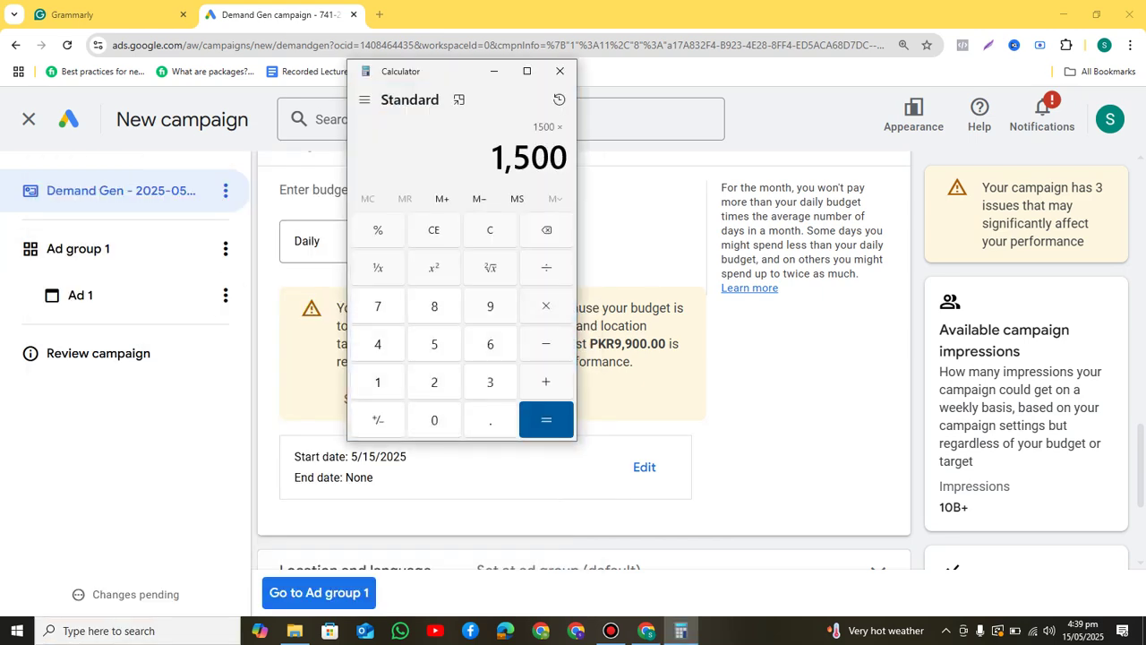
{"action": "type", "text": "*7"}
{"action": "key", "text": "Return"}
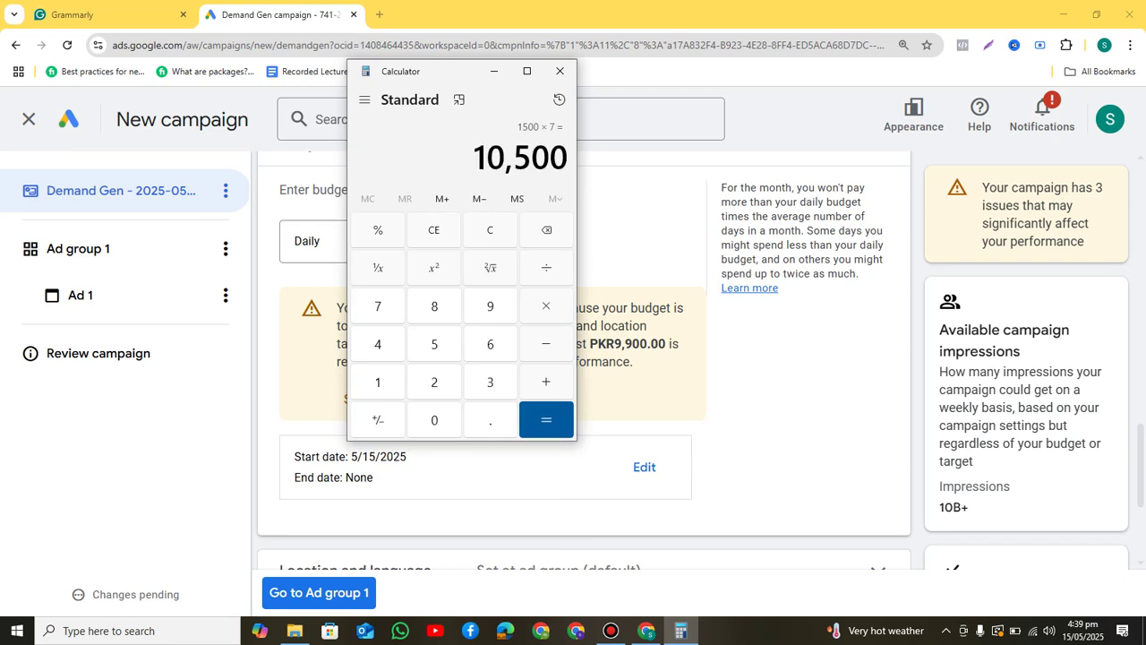
{"action": "left_click", "coordinate": [493, 71]}
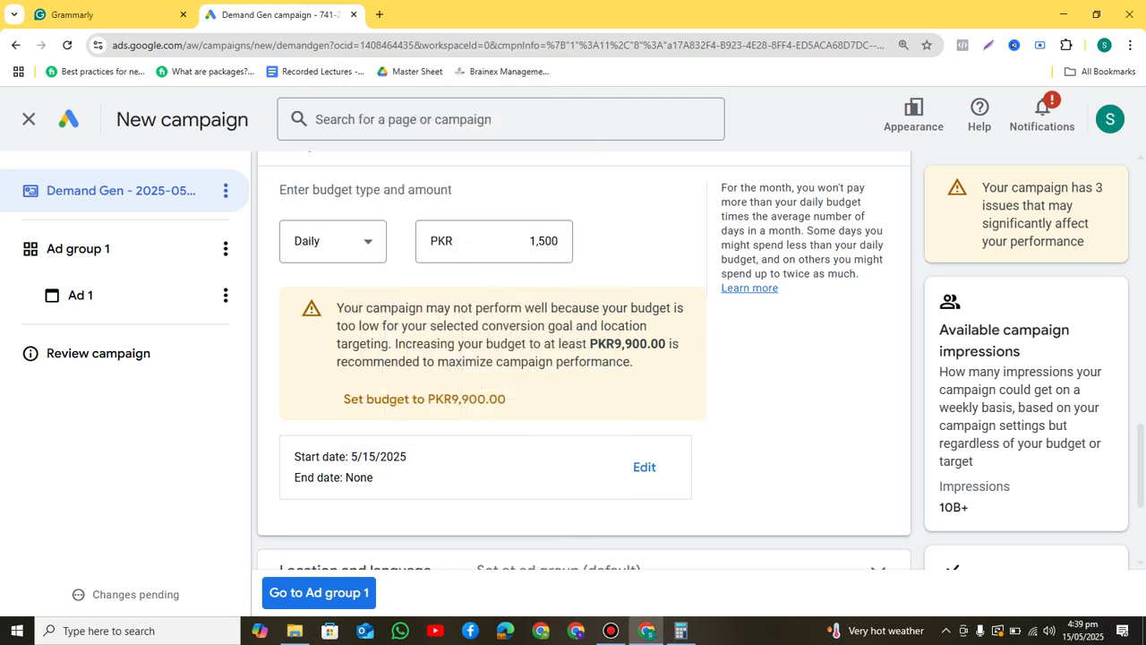
- Look over the target cost per action and budget sections and view the available budget types, keeping Daily
{"action": "scroll", "coordinate": [582, 358], "scroll_direction": "down", "scroll_amount": 3}
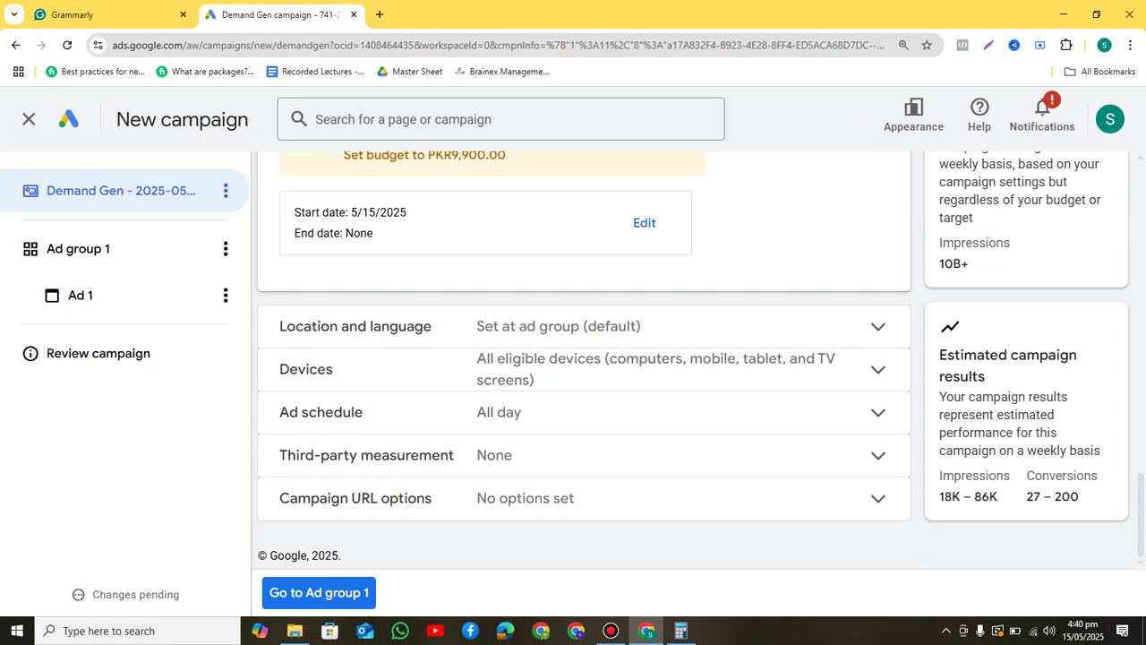
{"action": "scroll", "coordinate": [584, 358], "scroll_direction": "up", "scroll_amount": 5}
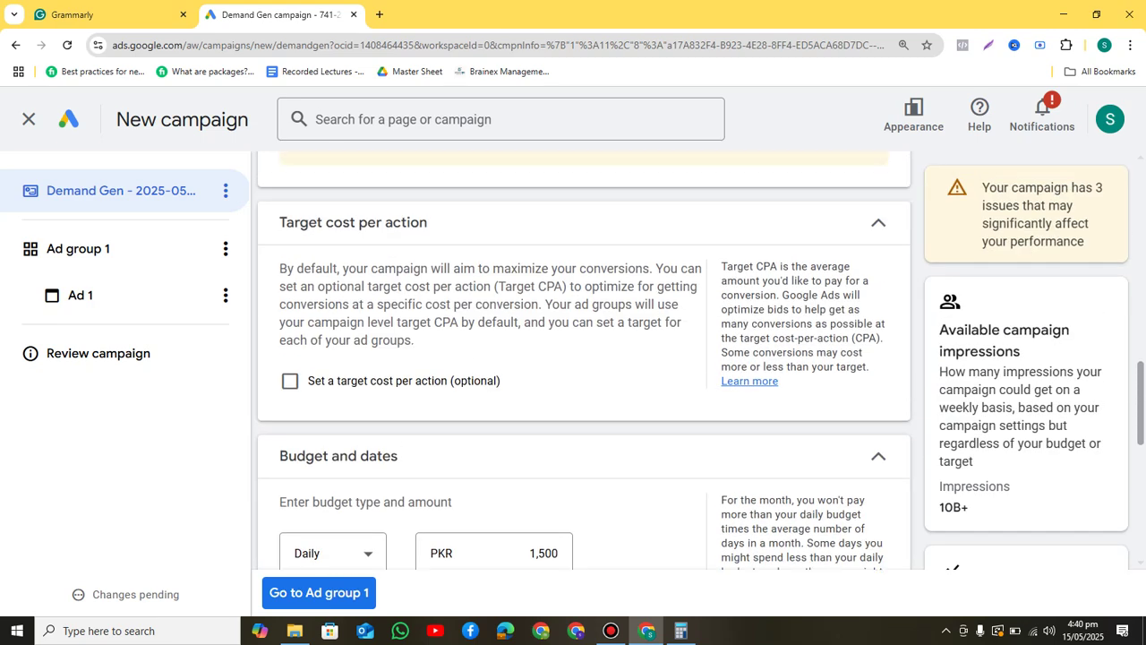
{"action": "scroll", "coordinate": [584, 358], "scroll_direction": "down", "scroll_amount": 1}
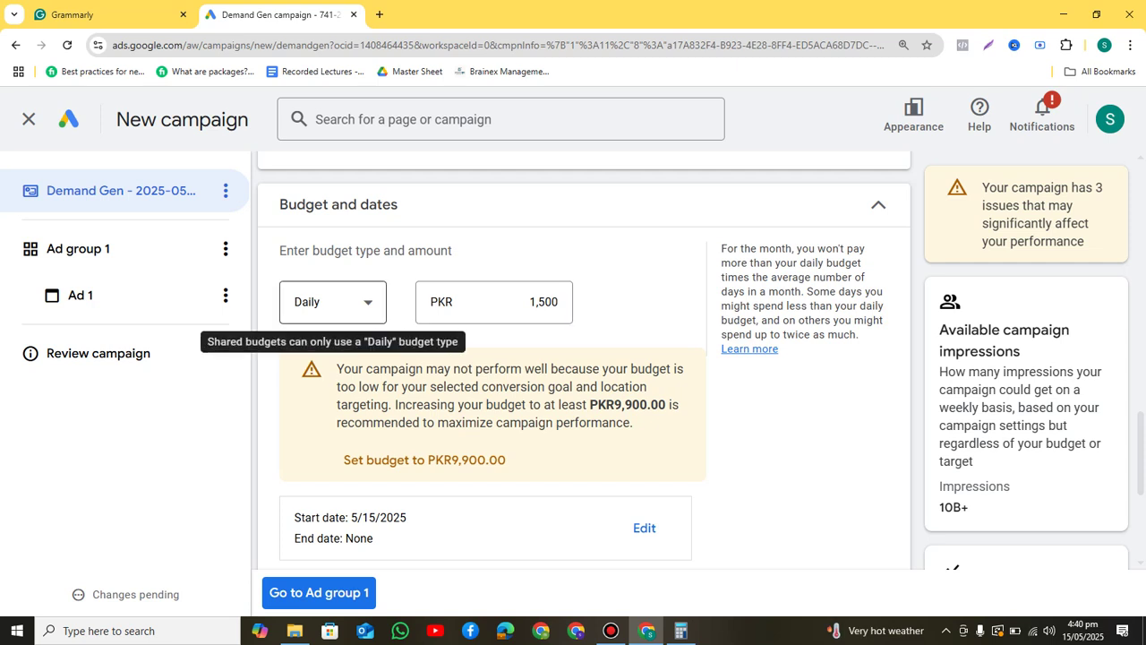
{"action": "left_click", "coordinate": [333, 301]}
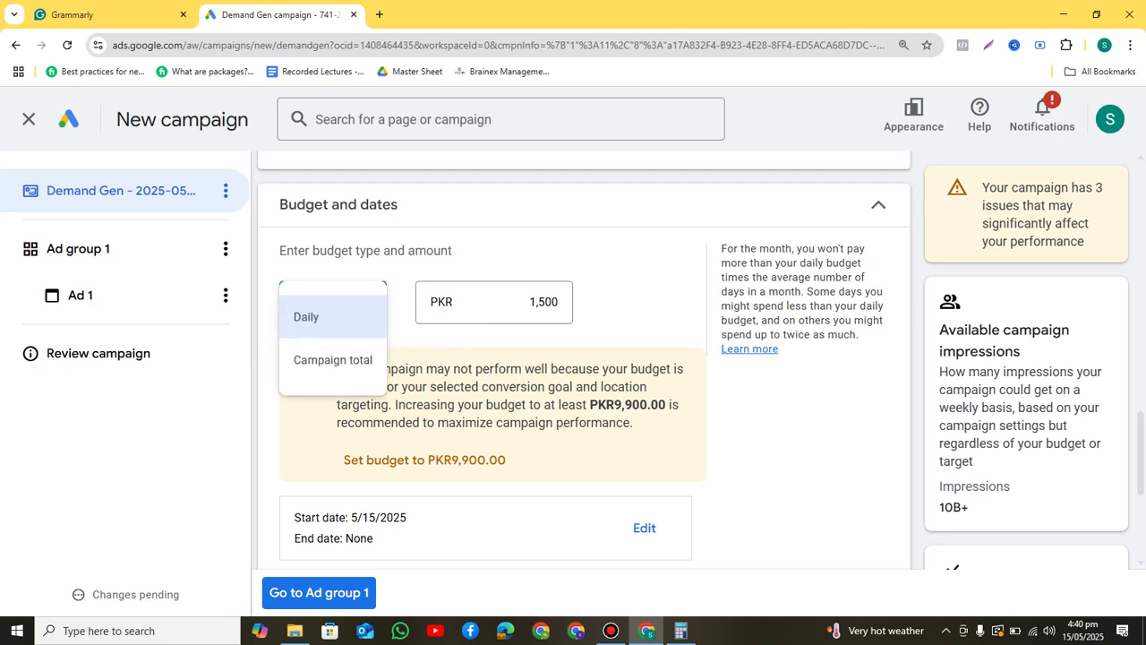
{"action": "key", "text": "Escape"}
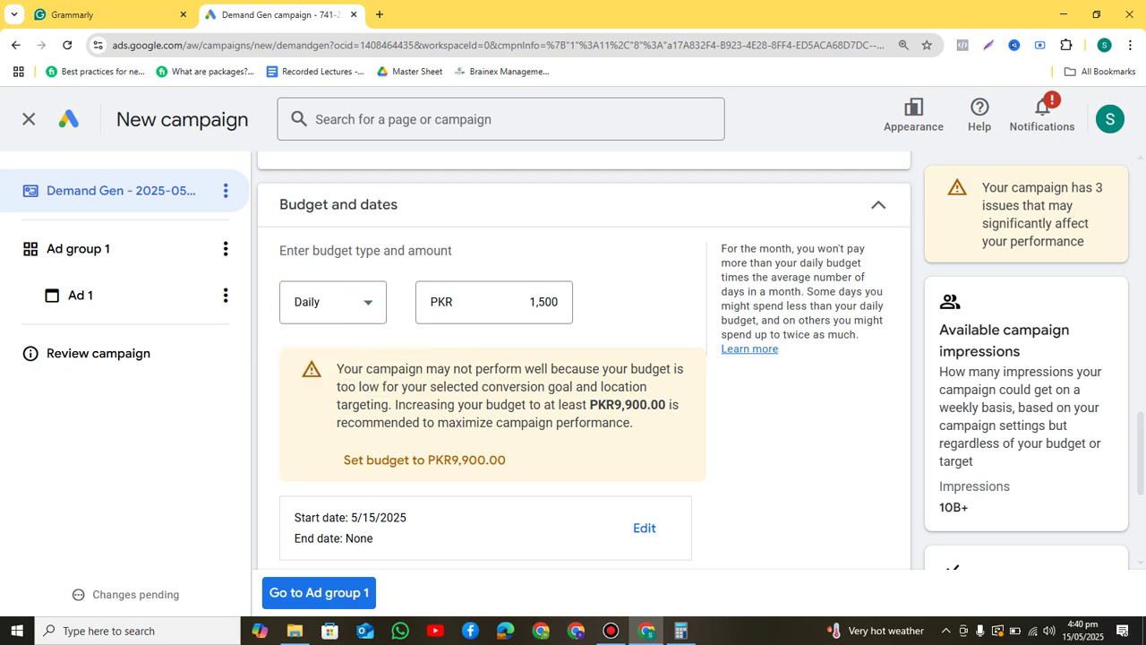
- Open the campaign's start and end dates for editing and set the end date to May 20, 2025
{"action": "scroll", "coordinate": [583, 362], "scroll_direction": "down", "scroll_amount": 1}
{"action": "scroll", "coordinate": [584, 362], "scroll_direction": "down", "scroll_amount": 1}
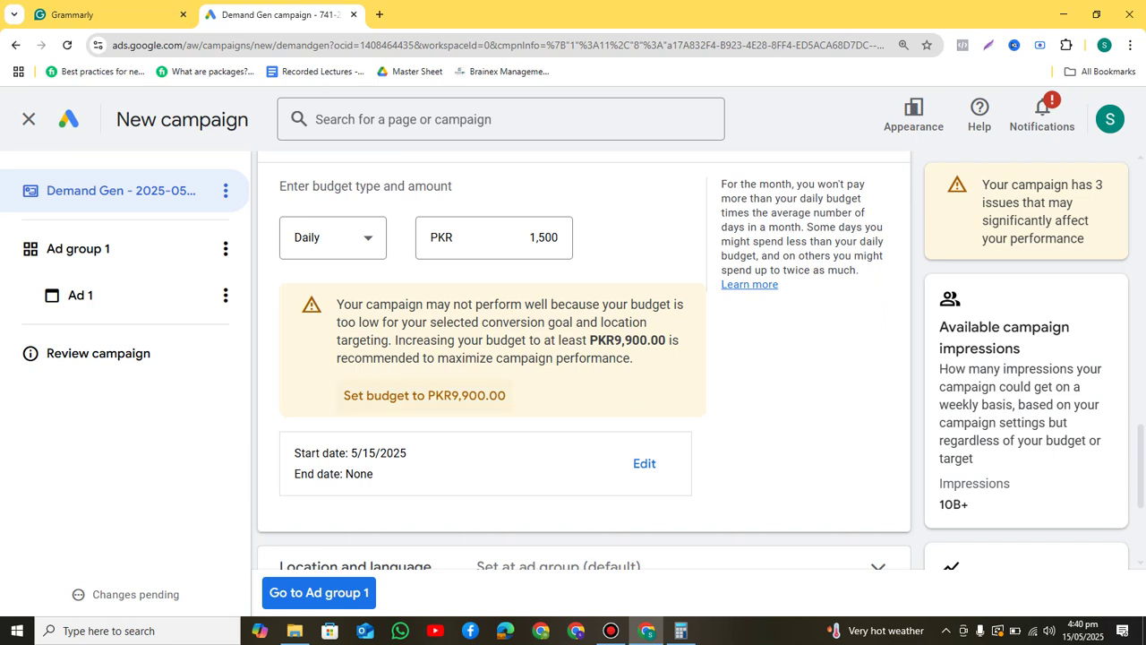
{"action": "left_click", "coordinate": [643, 463]}
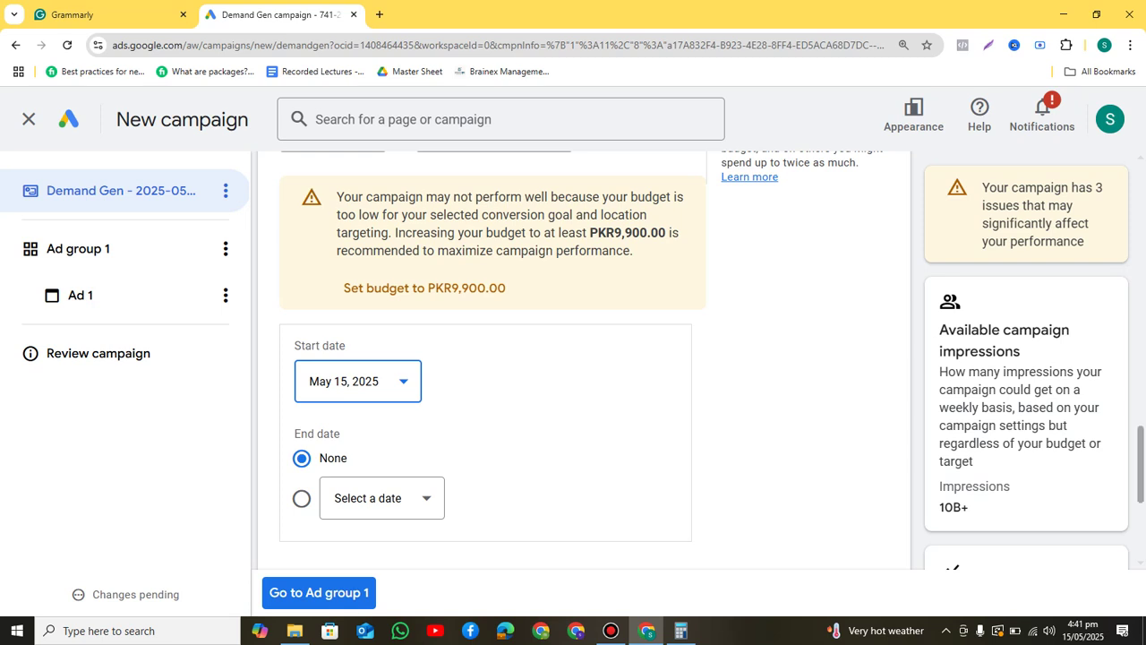
{"action": "scroll", "coordinate": [712, 358], "scroll_direction": "up", "scroll_amount": 1}
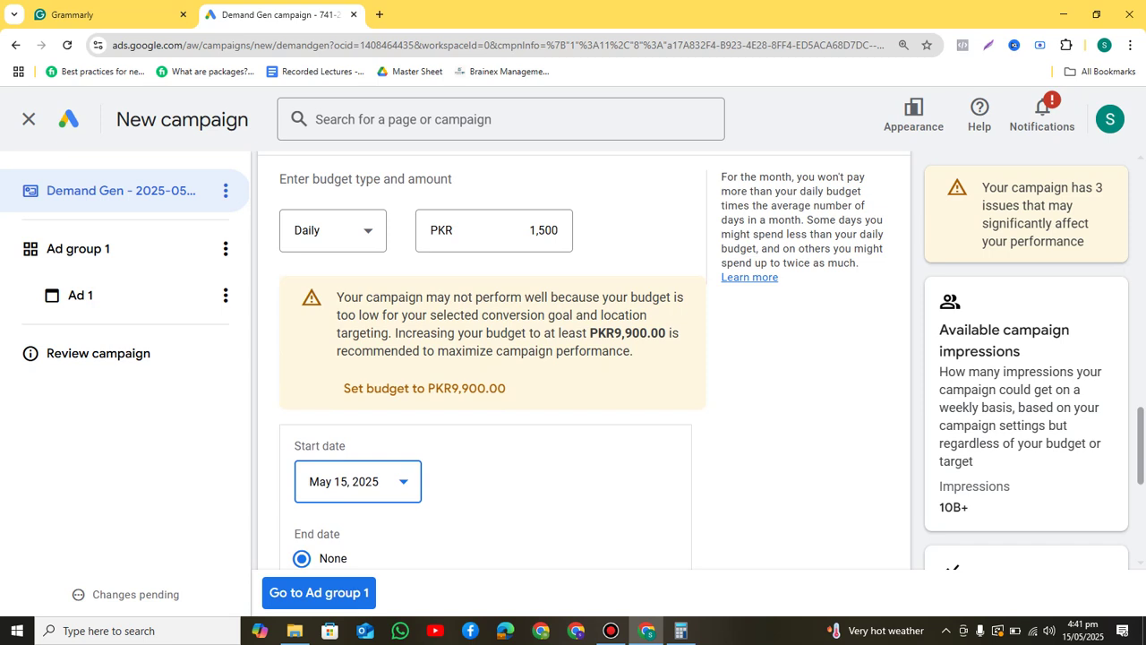
{"action": "scroll", "coordinate": [582, 358], "scroll_direction": "down", "scroll_amount": 1}
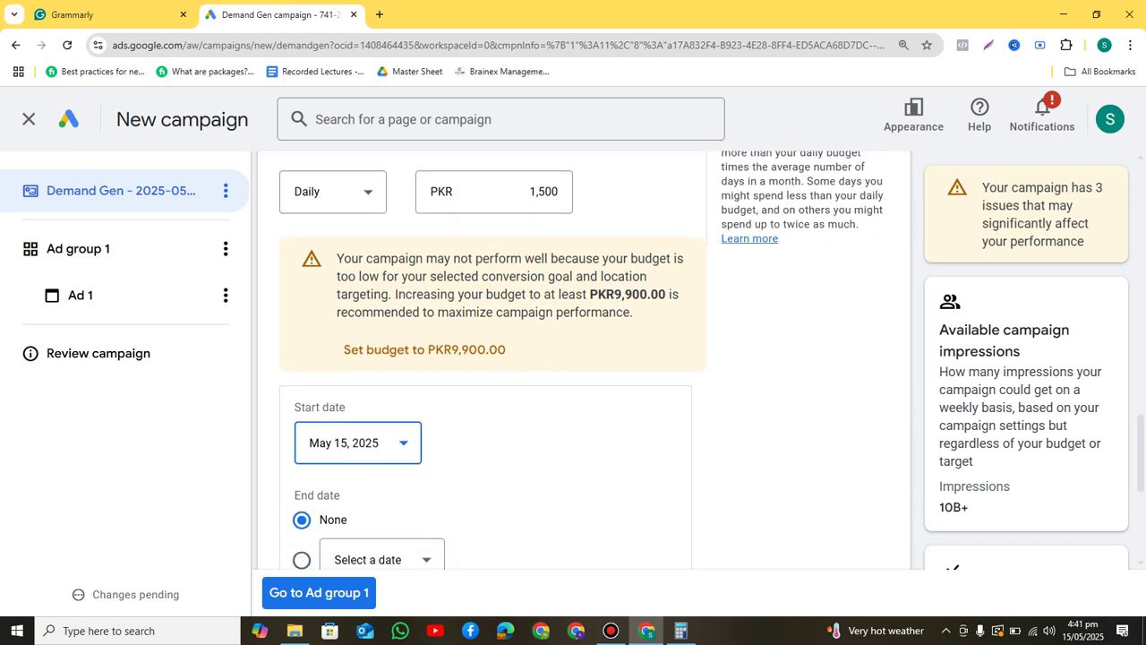
{"action": "scroll", "coordinate": [582, 358], "scroll_direction": "down", "scroll_amount": 1}
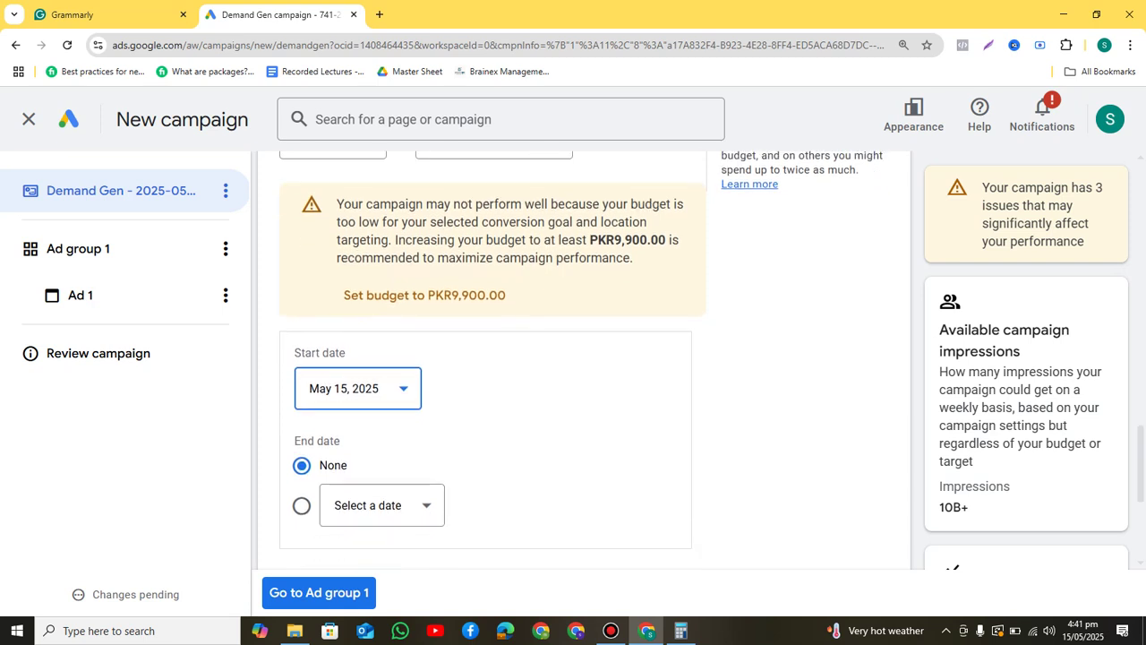
{"action": "left_click", "coordinate": [423, 505]}
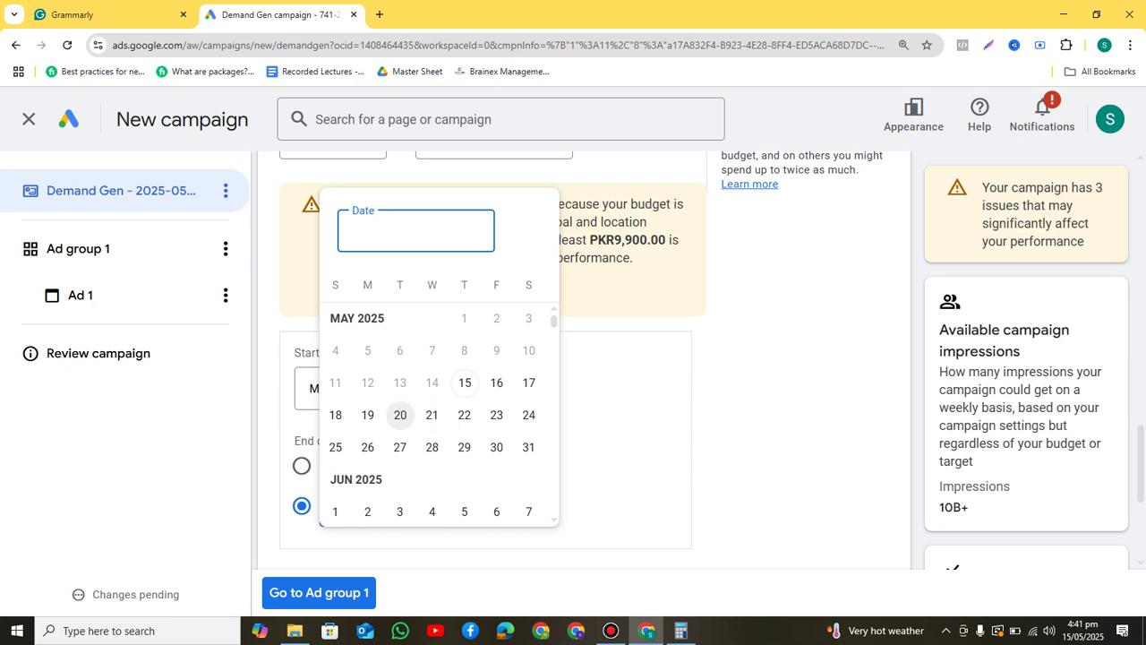
{"action": "left_click", "coordinate": [399, 414]}
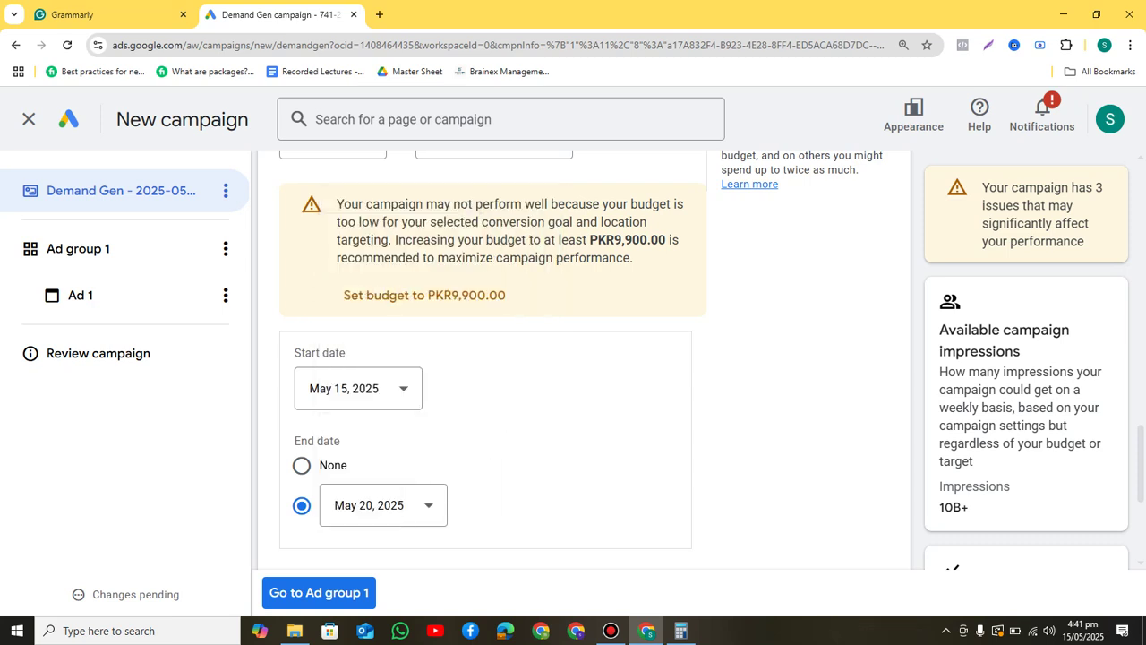
{"action": "scroll", "coordinate": [582, 359], "scroll_direction": "down", "scroll_amount": 1}
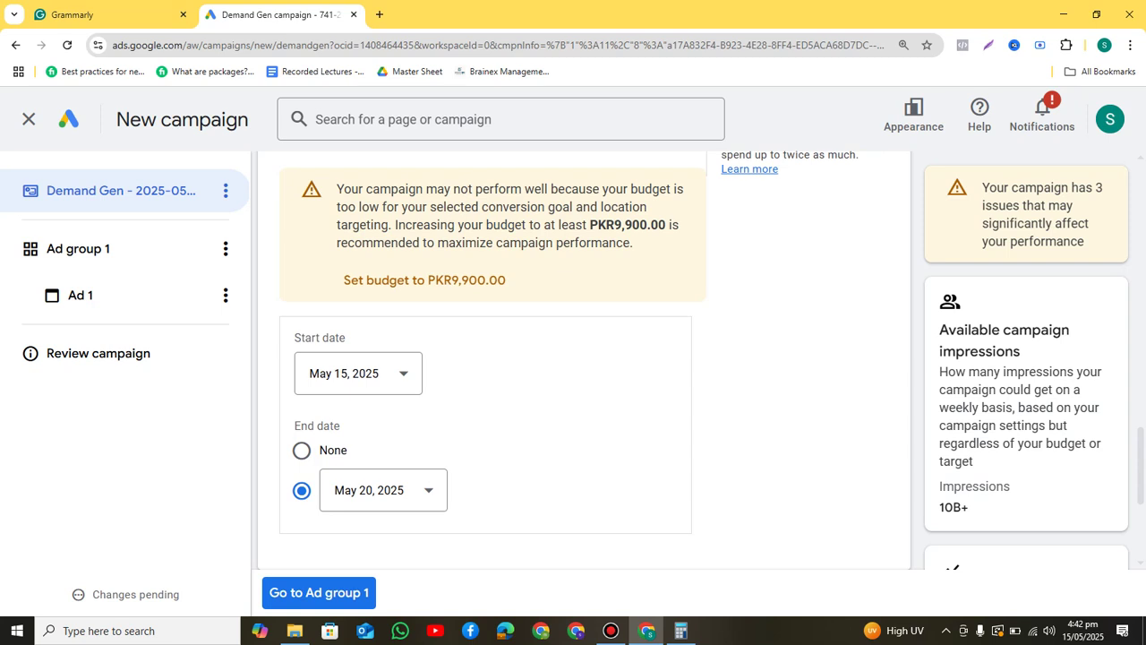
- Change the campaign's budget type from Daily to Campaign total
{"action": "scroll", "coordinate": [492, 358], "scroll_direction": "up", "scroll_amount": 2}
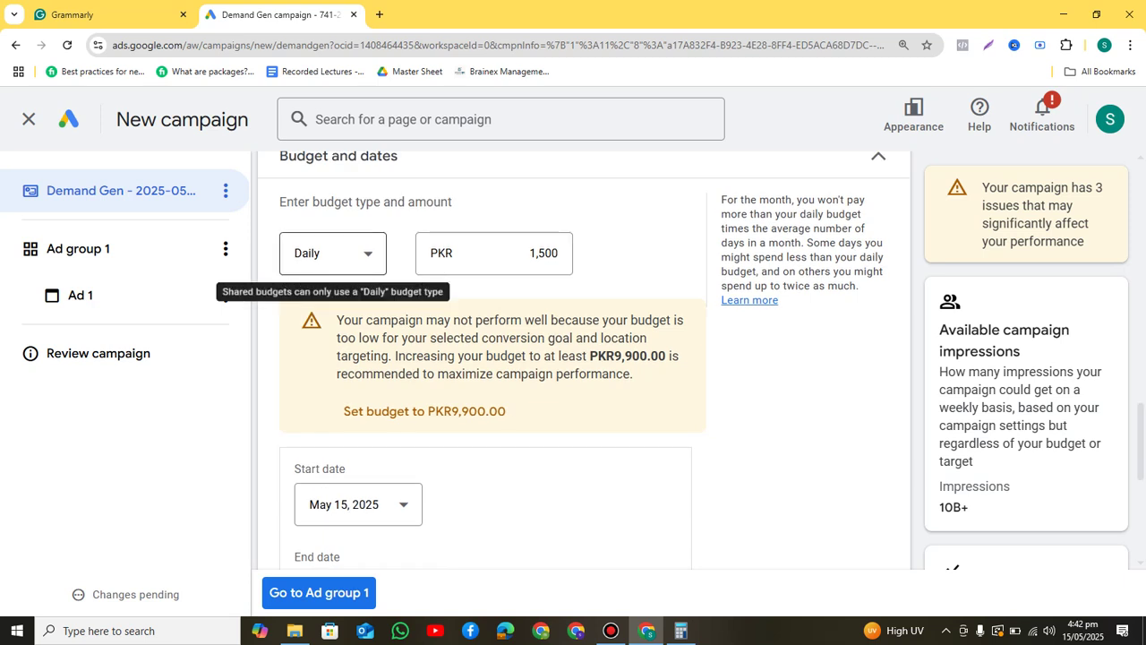
{"action": "left_click", "coordinate": [332, 252]}
{"action": "left_click", "coordinate": [323, 298]}
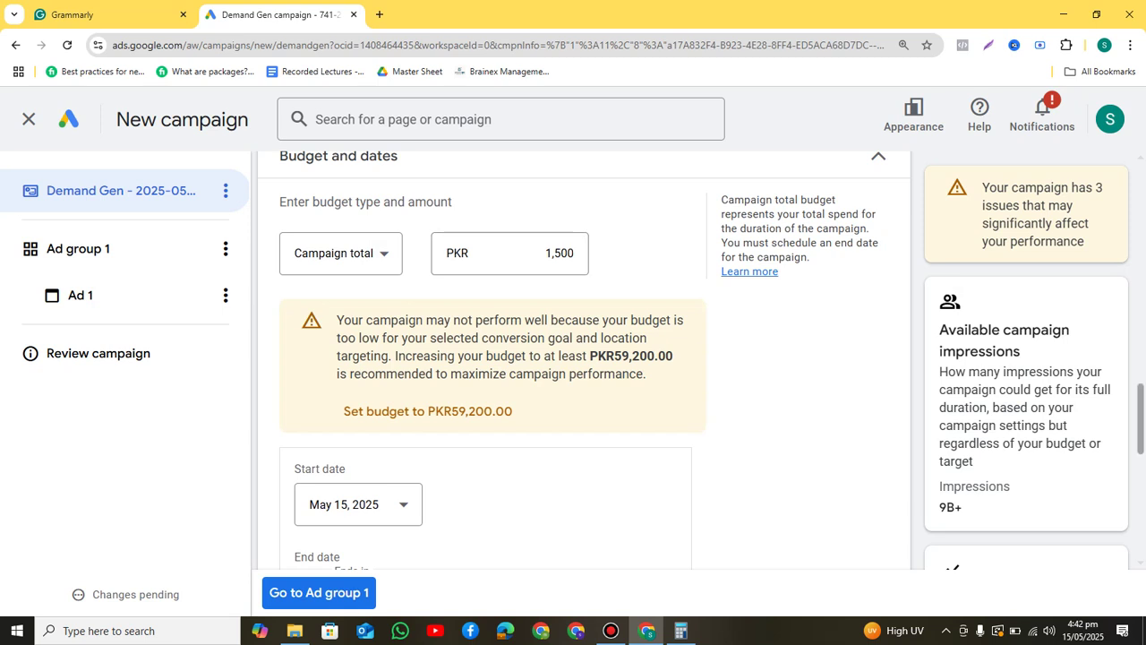
- Try ending the campaign in 2 weeks, view the other duration options, and set the end date back to May 20, 2025
{"action": "scroll", "coordinate": [581, 358], "scroll_direction": "down", "scroll_amount": 2}
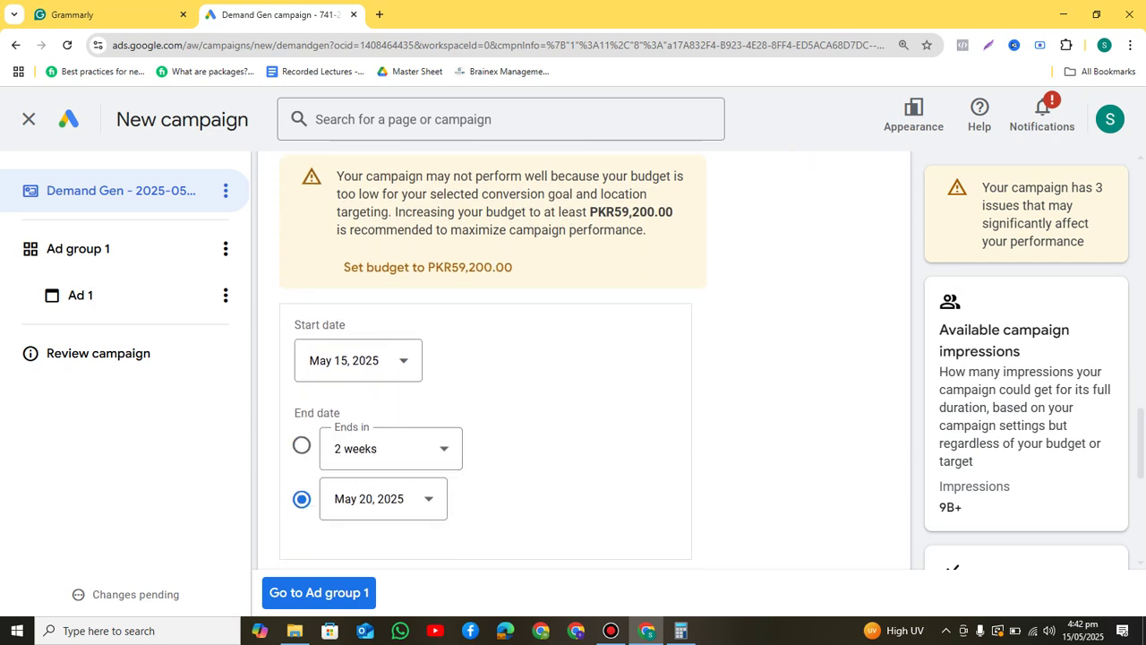
{"action": "left_click", "coordinate": [301, 445]}
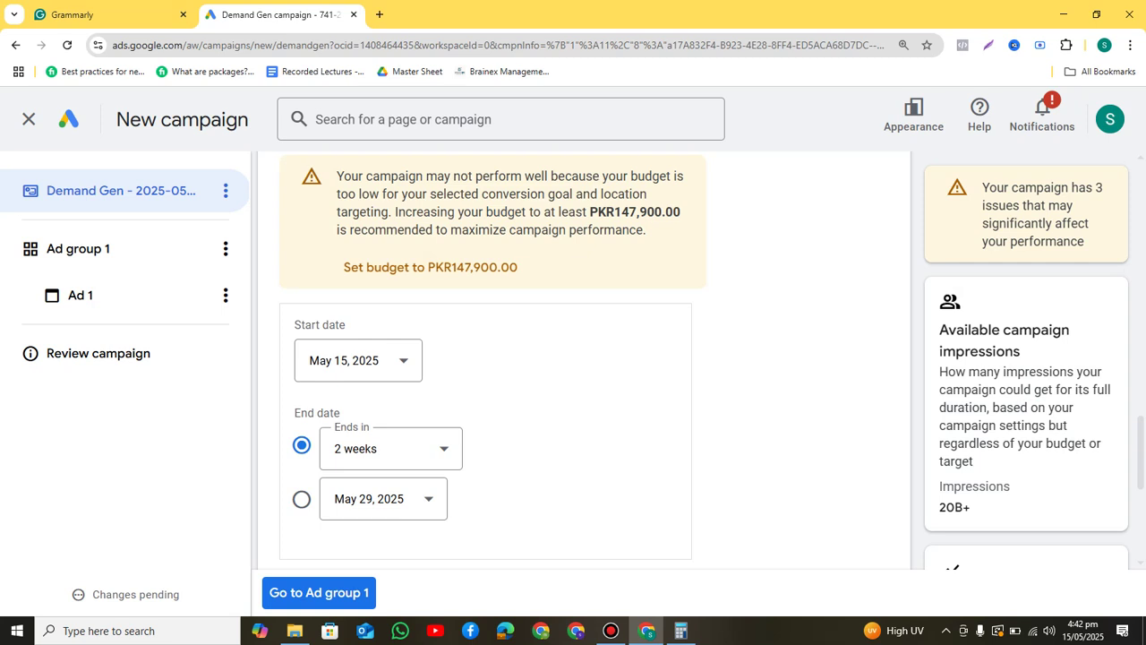
{"action": "left_click", "coordinate": [390, 449]}
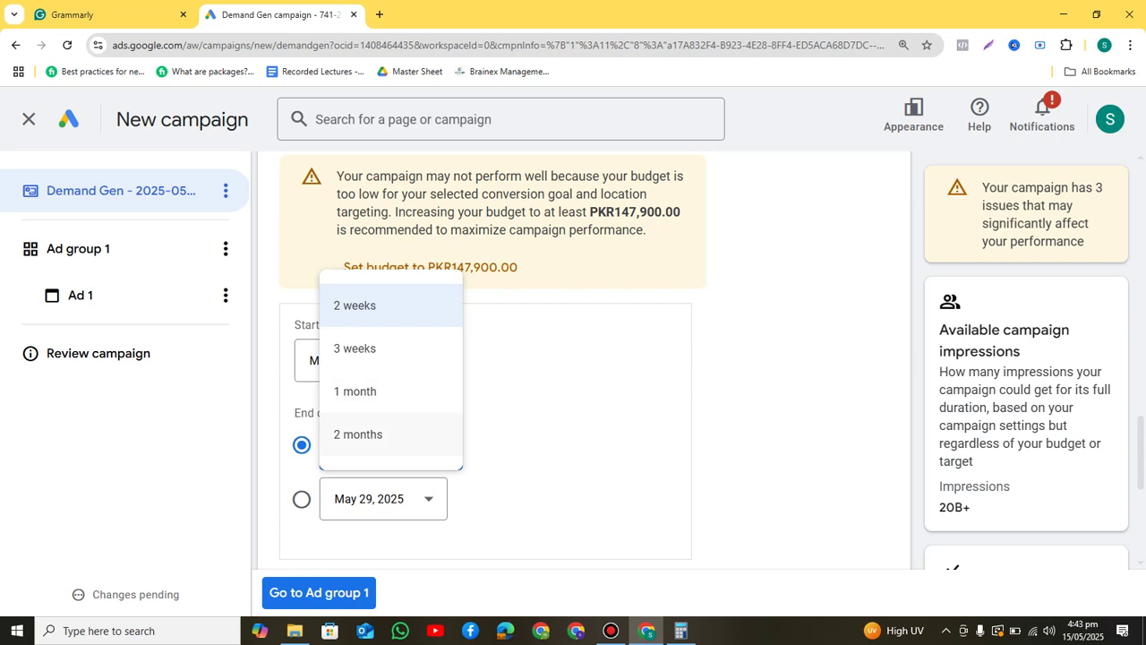
{"action": "left_click", "coordinate": [394, 497]}
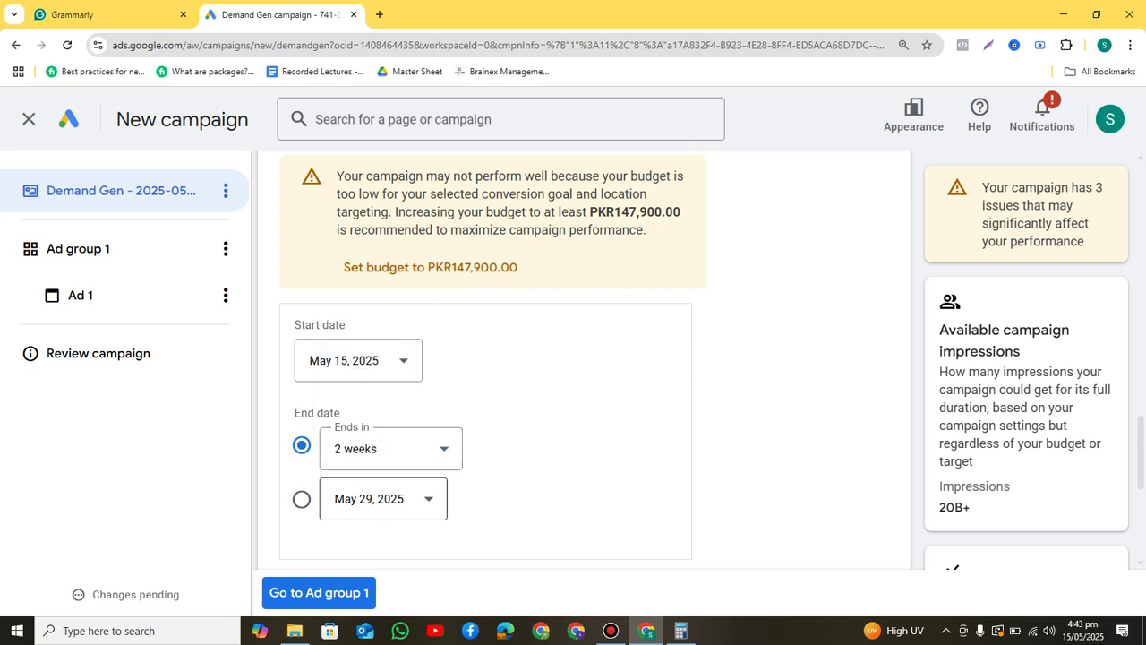
{"action": "left_click", "coordinate": [394, 499]}
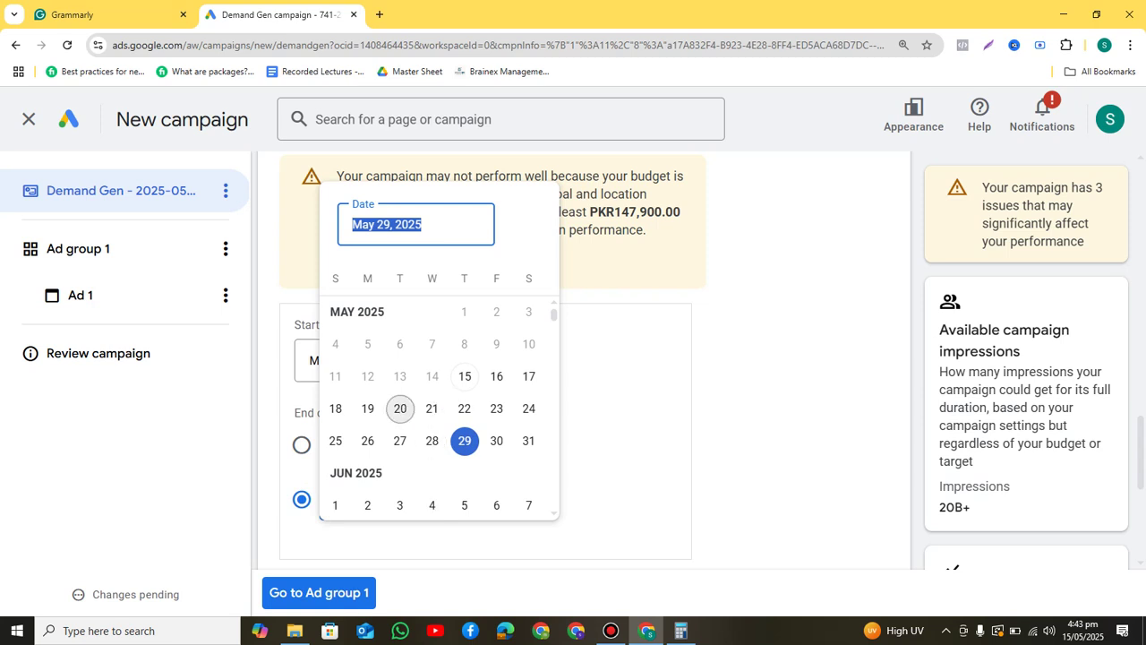
{"action": "left_click", "coordinate": [399, 409]}
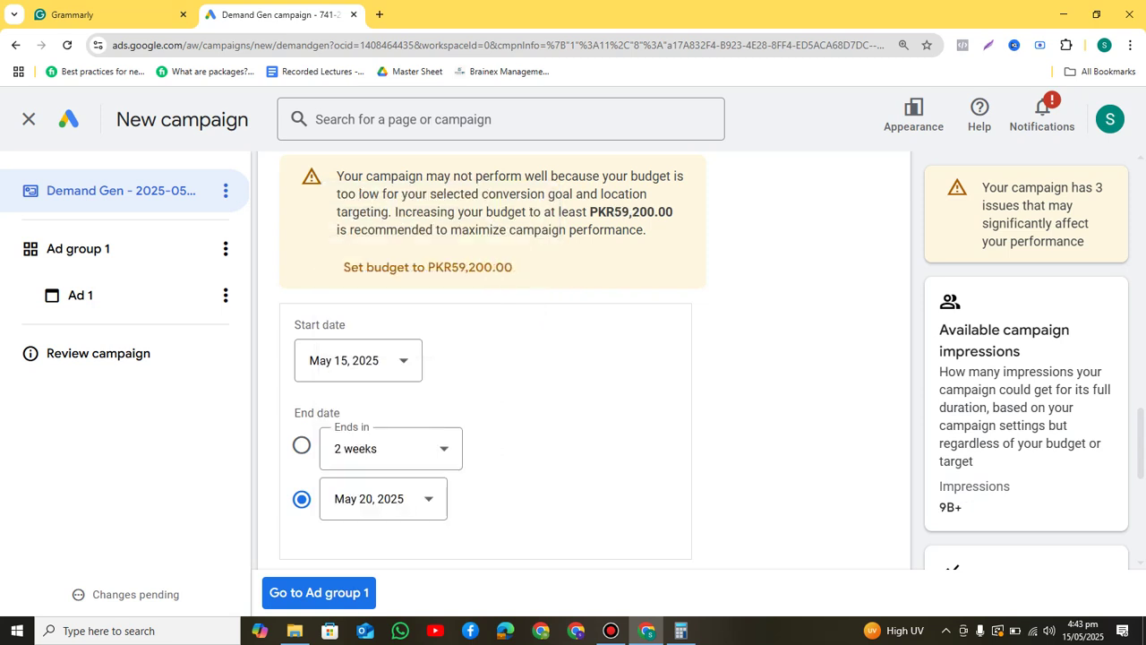
{"action": "scroll", "coordinate": [501, 358], "scroll_direction": "up", "scroll_amount": 2}
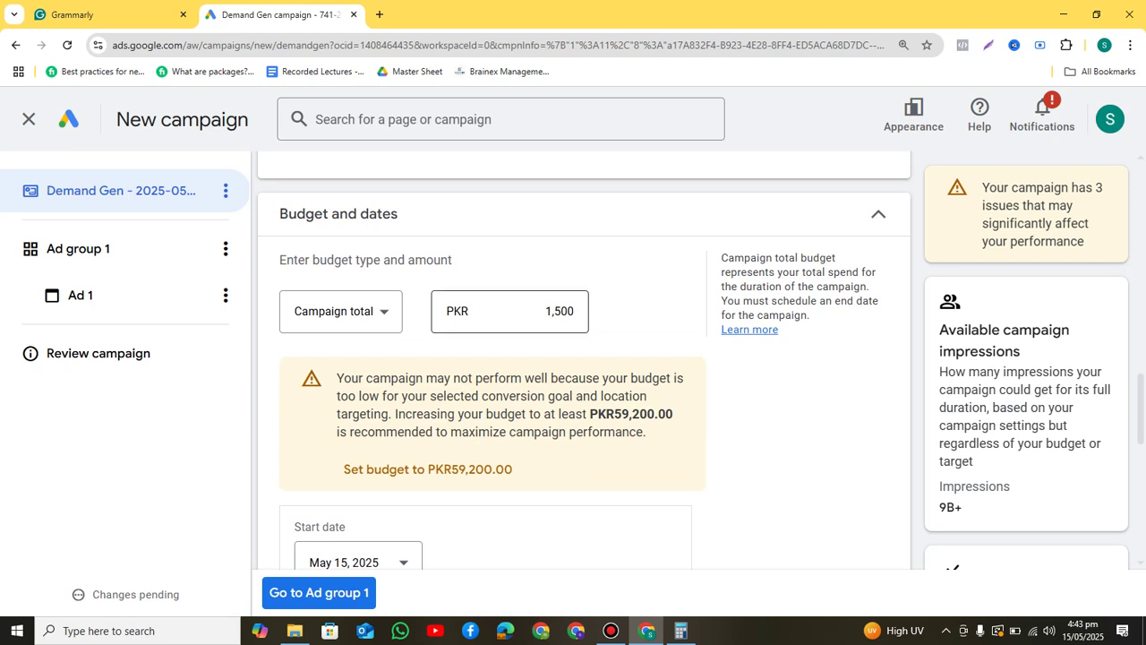
- Try a campaign total budget of PKR 5,000
{"action": "left_click_drag", "start_coordinate": [544, 310], "coordinate": [575, 310]}
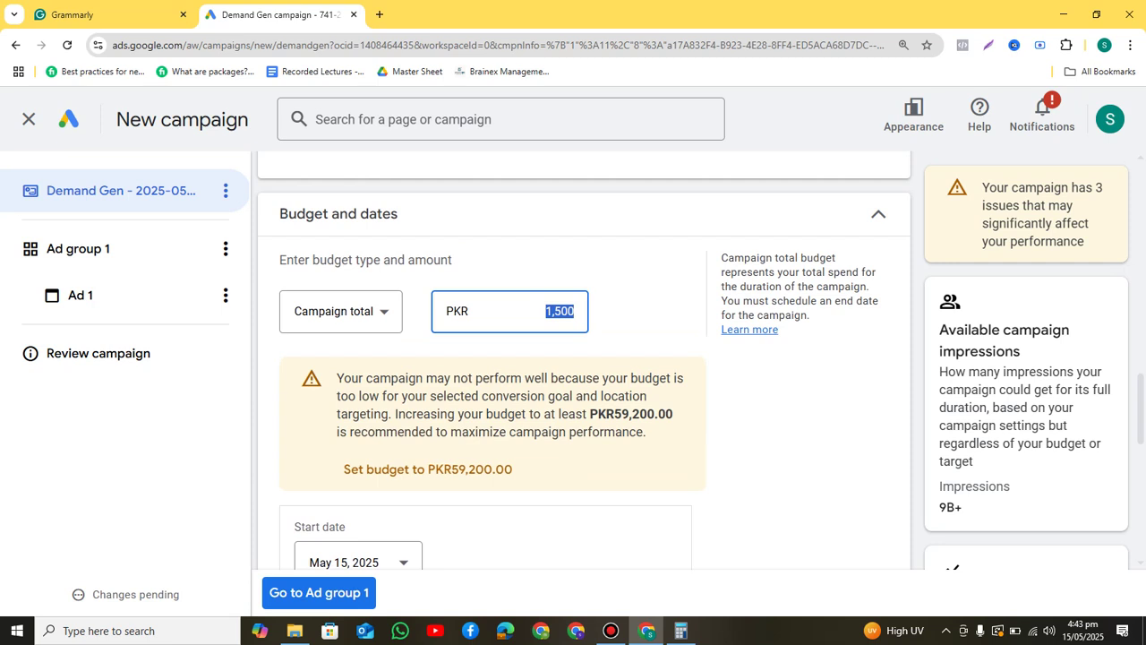
{"action": "type", "text": "5000"}
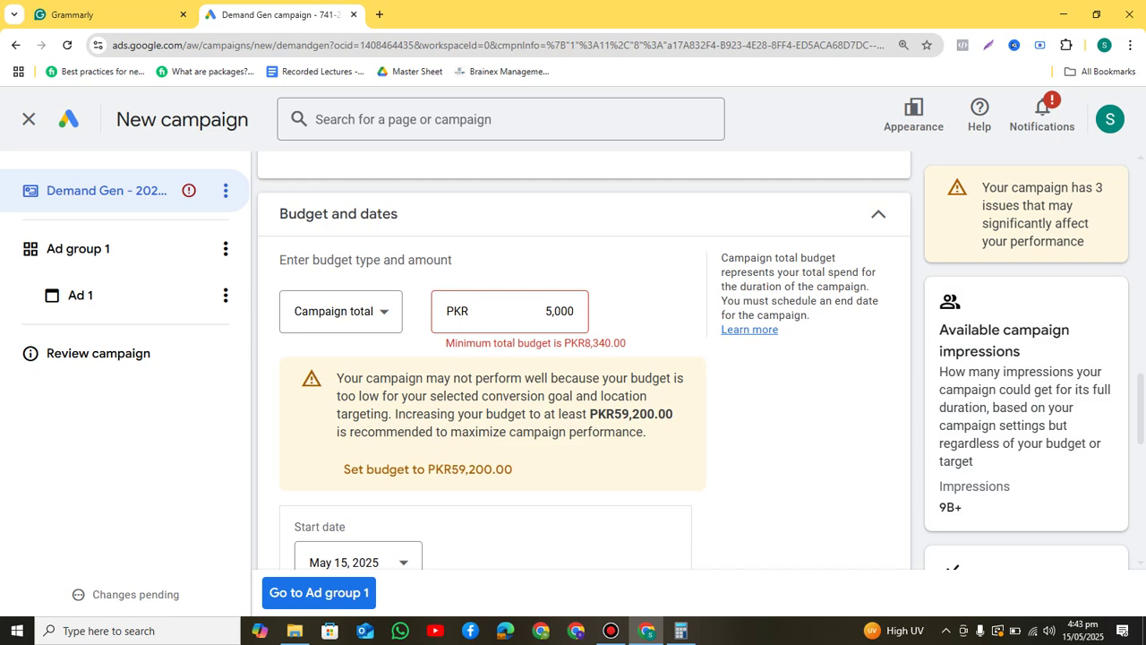
- Switch to the Calculator and multiply 1390 by 5 to check the minimum total budget
{"action": "left_click", "coordinate": [681, 630]}
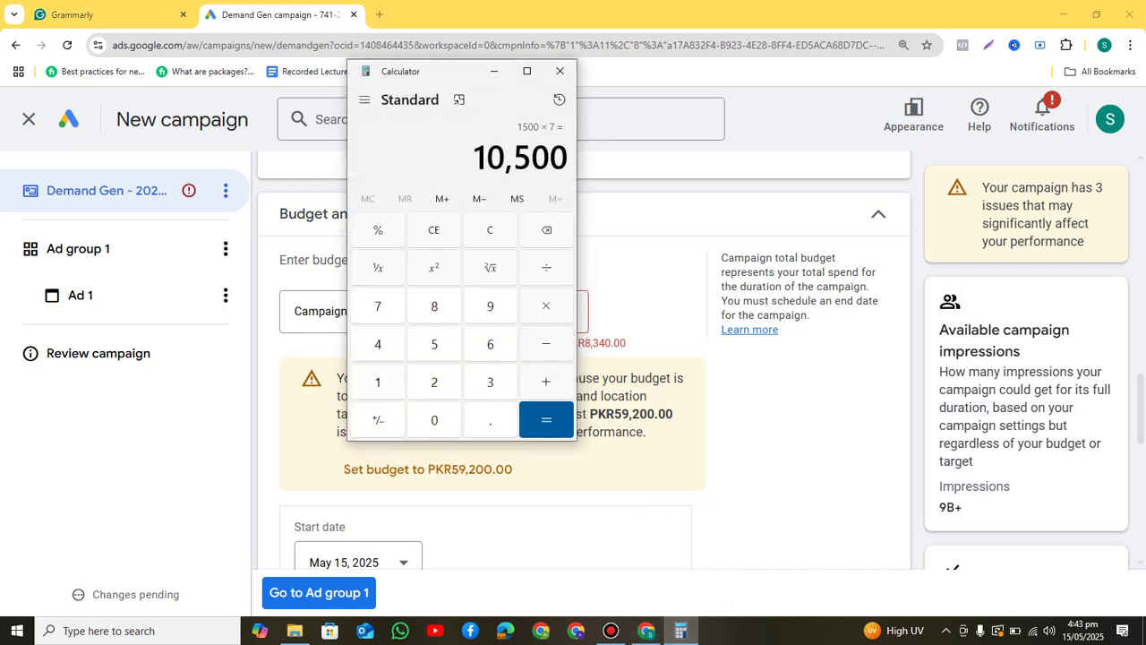
{"action": "key", "text": "Escape"}
{"action": "type", "text": "1"}
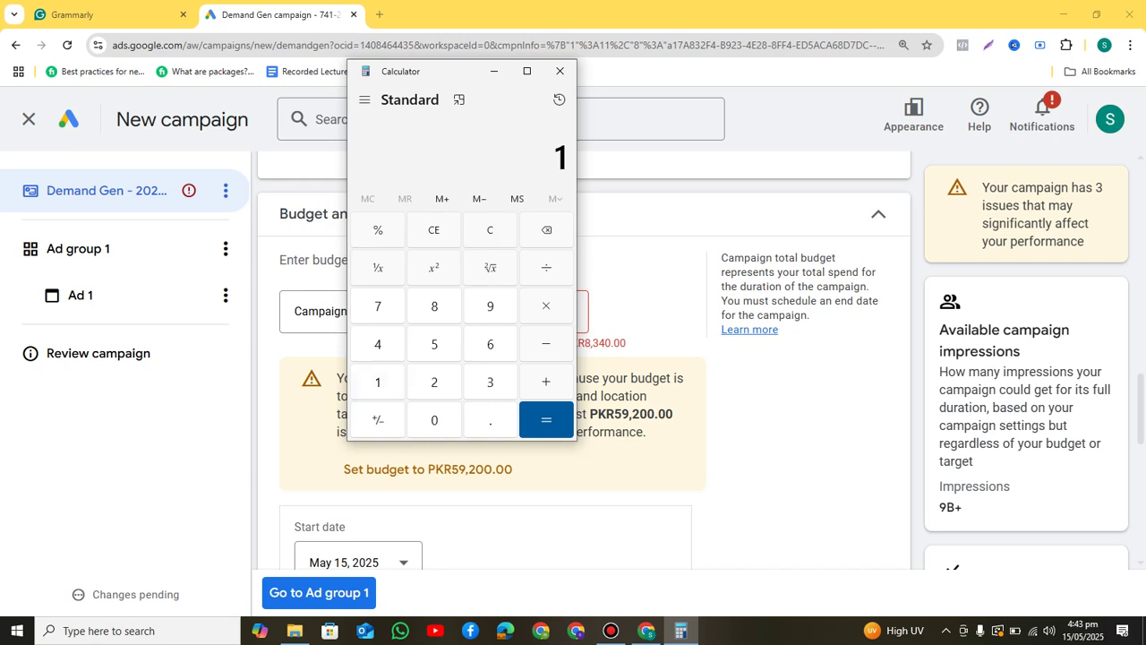
{"action": "type", "text": "390*5"}
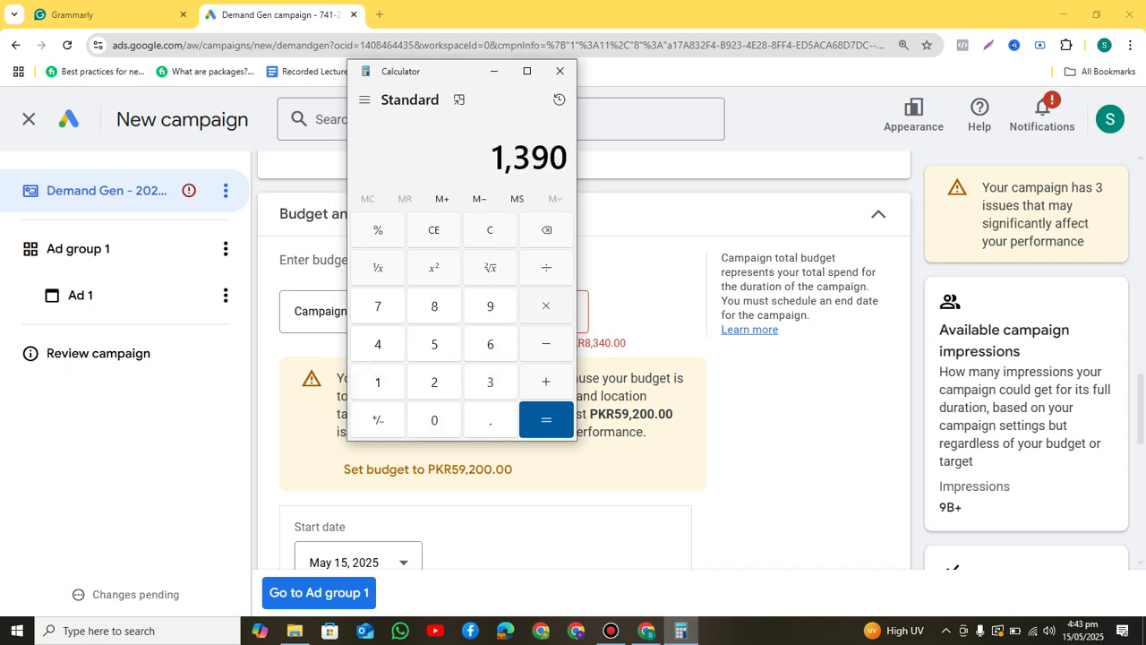
{"action": "key", "text": "Return"}
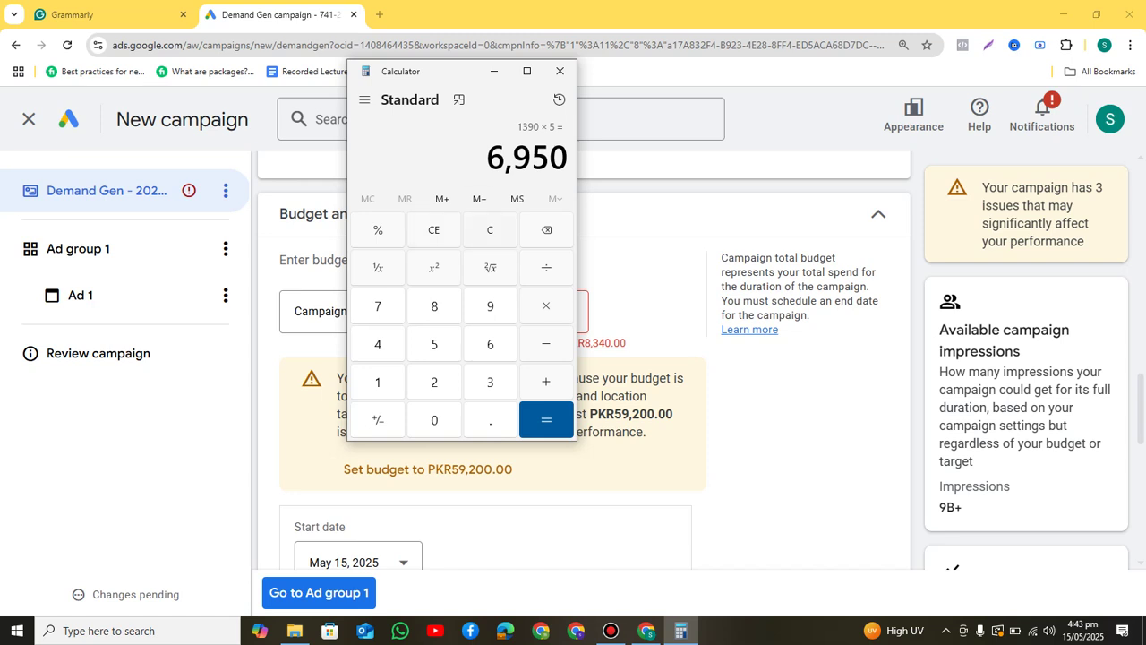
- Multiply 1390 by 6 in the Calculator, move its window off the budget amount, and minimize it
{"action": "key", "text": "Escape"}
{"action": "type", "text": "19"}
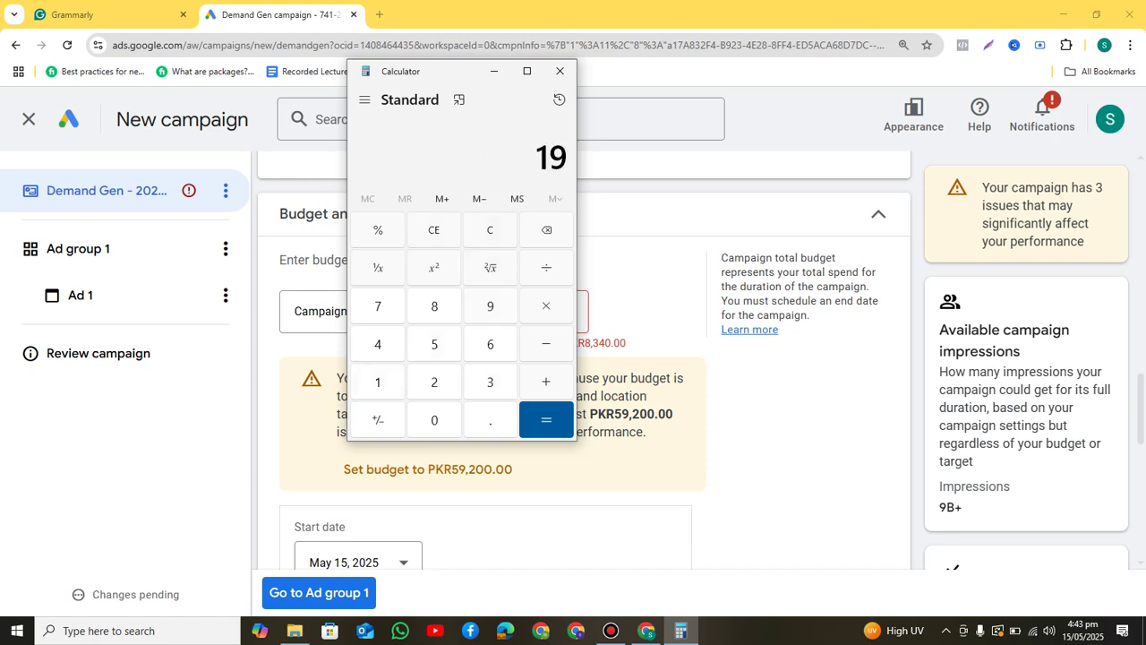
{"action": "key", "text": "BackSpace"}
{"action": "type", "text": "390*6"}
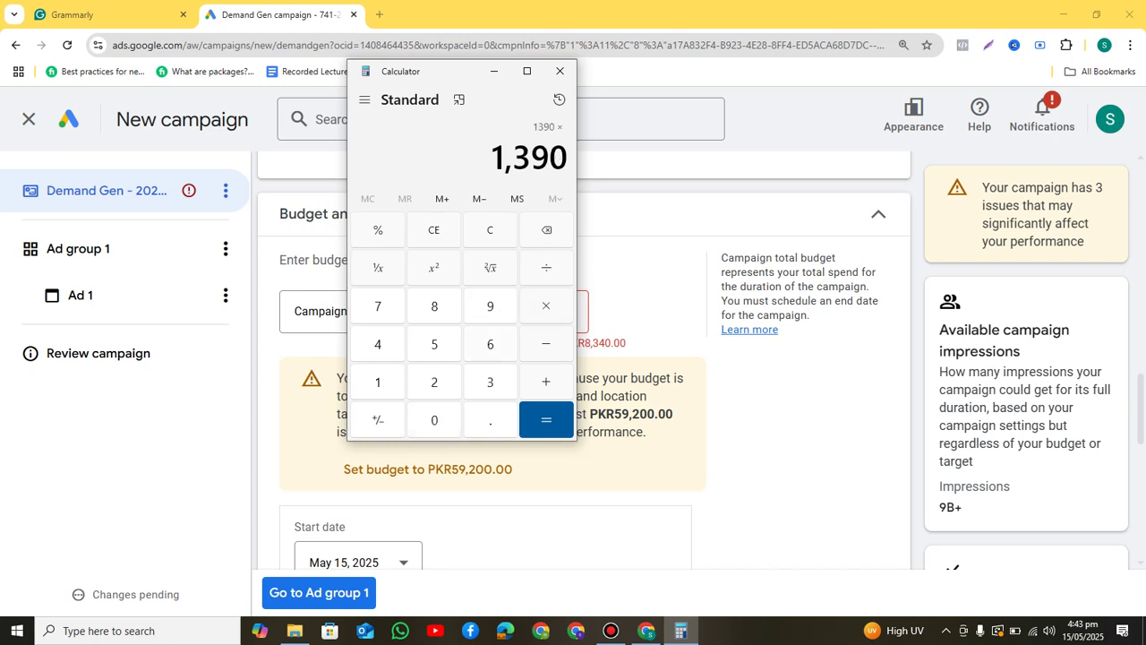
{"action": "key", "text": "Return"}
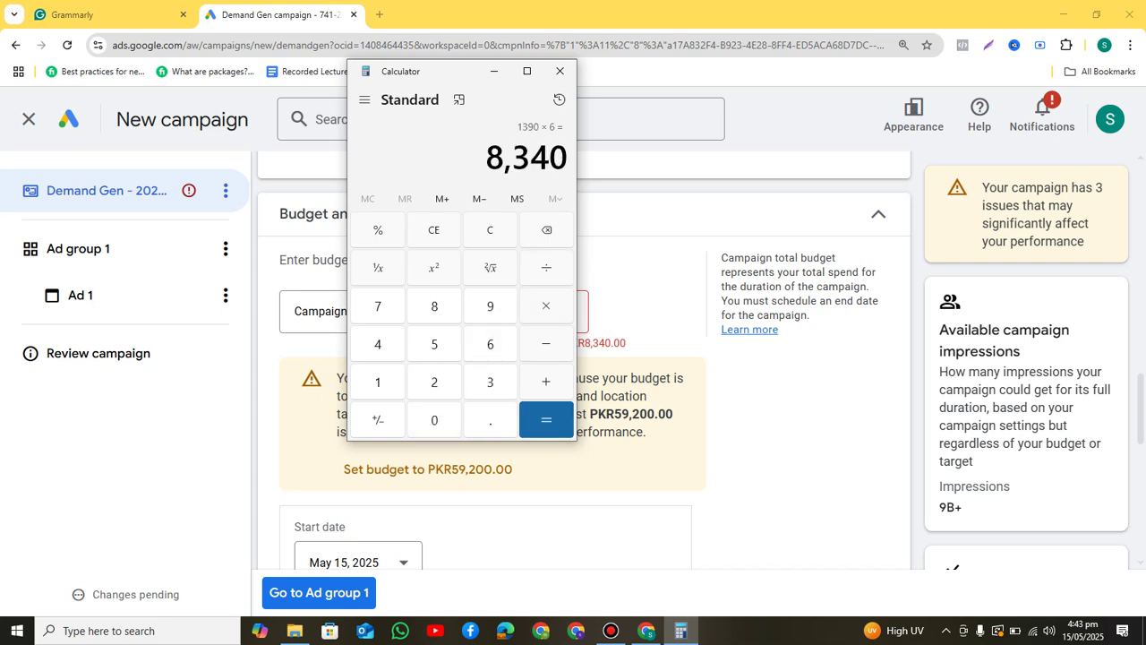
{"action": "left_click_drag", "start_coordinate": [420, 71], "coordinate": [353, 98]}
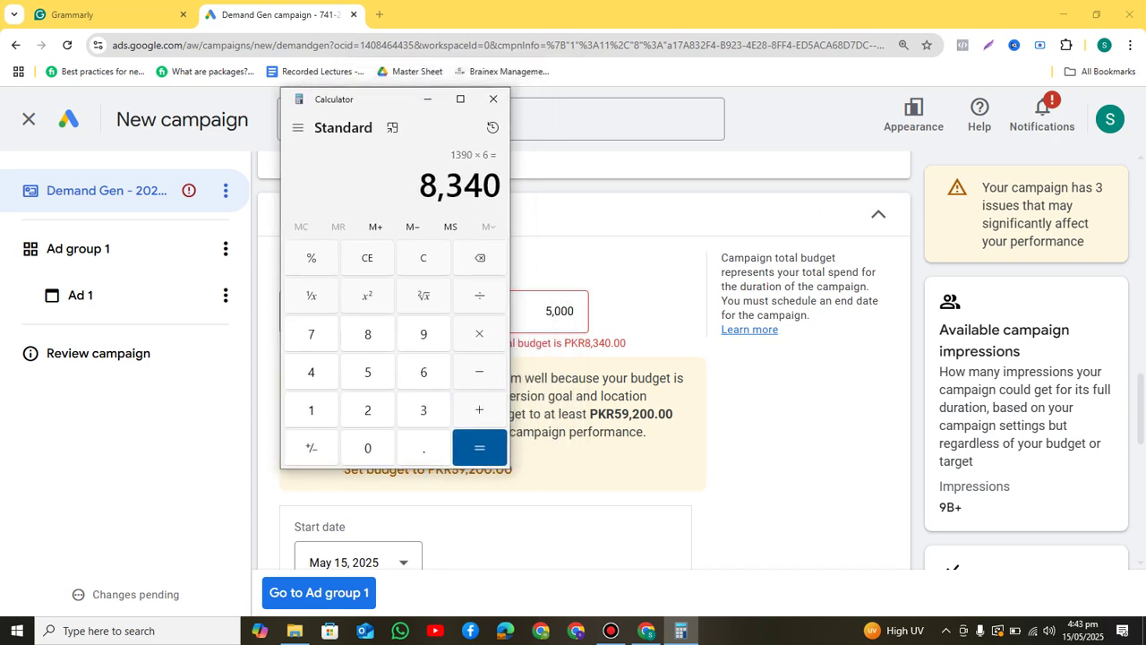
{"action": "left_click", "coordinate": [427, 98]}
- Set the campaign total budget to PKR 10,000 and review the campaign's start and end dates
{"action": "left_click_drag", "start_coordinate": [544, 311], "coordinate": [575, 311]}
{"action": "type", "text": "10000"}
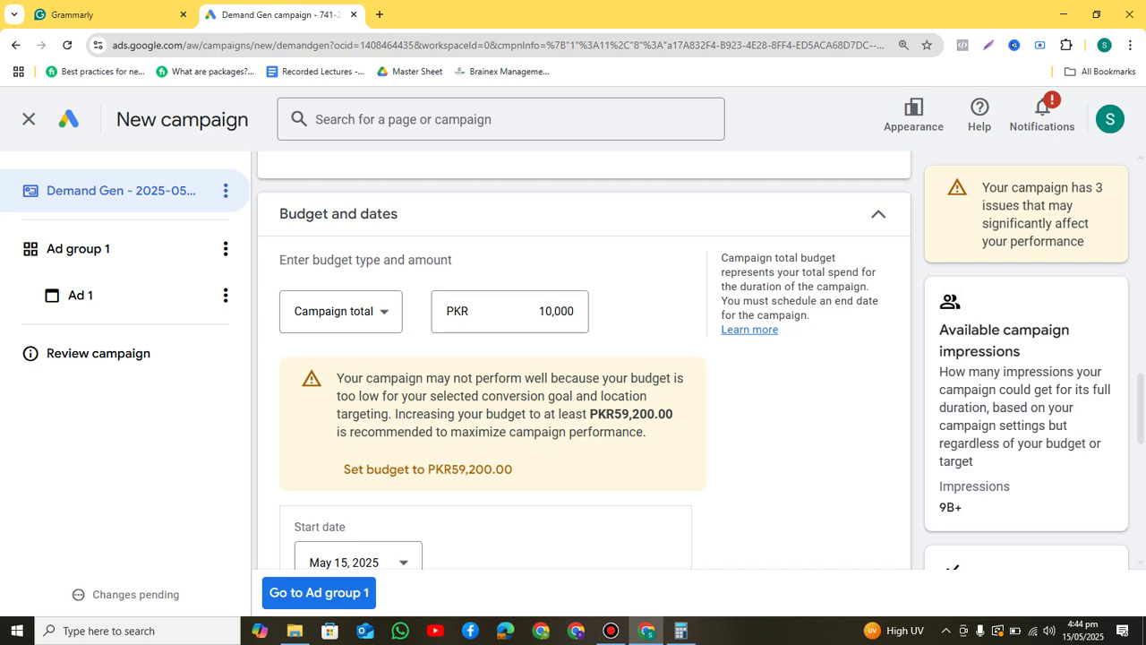
{"action": "scroll", "coordinate": [582, 358], "scroll_direction": "down", "scroll_amount": 3}
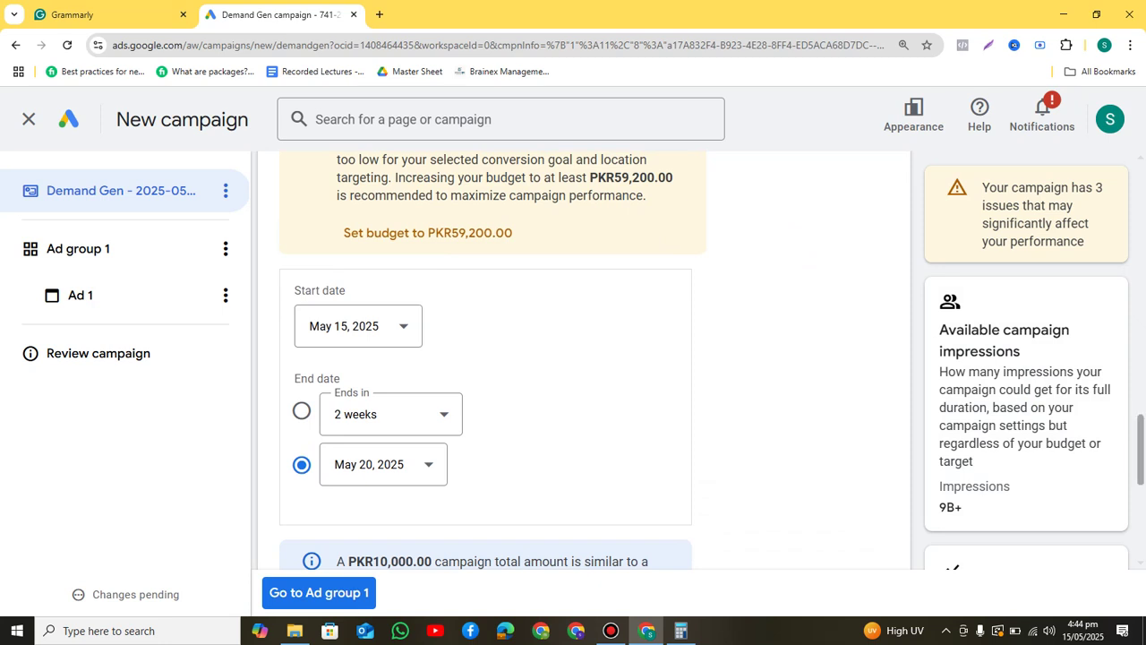
{"action": "scroll", "coordinate": [582, 358], "scroll_direction": "up", "scroll_amount": 1}
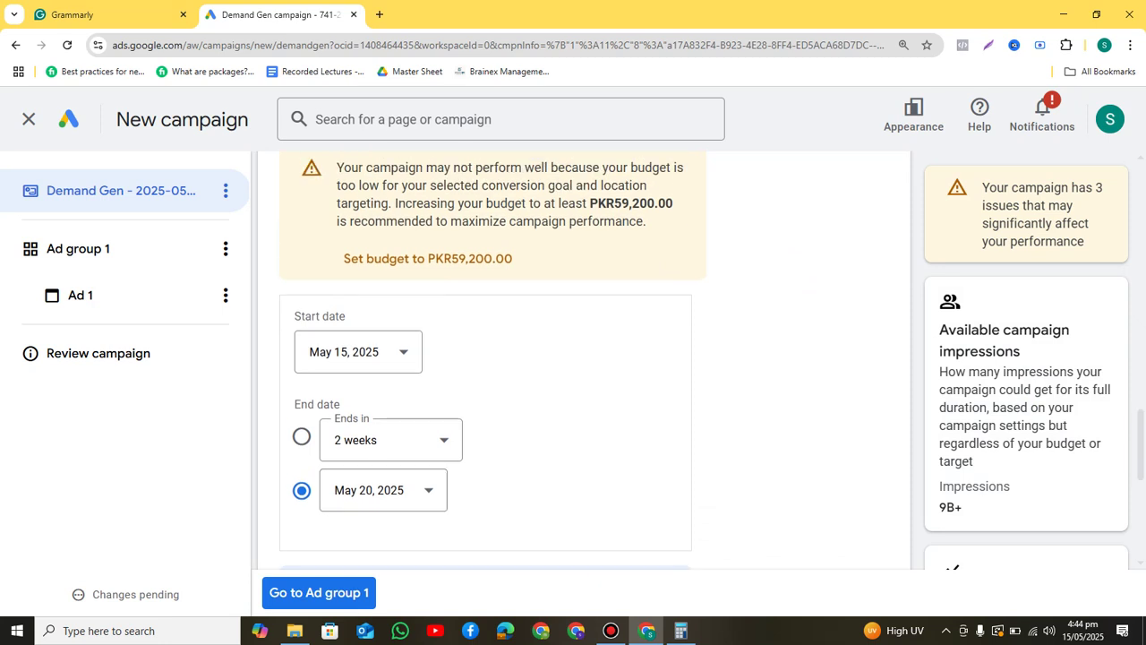
{"action": "scroll", "coordinate": [582, 358], "scroll_direction": "up", "scroll_amount": 2}
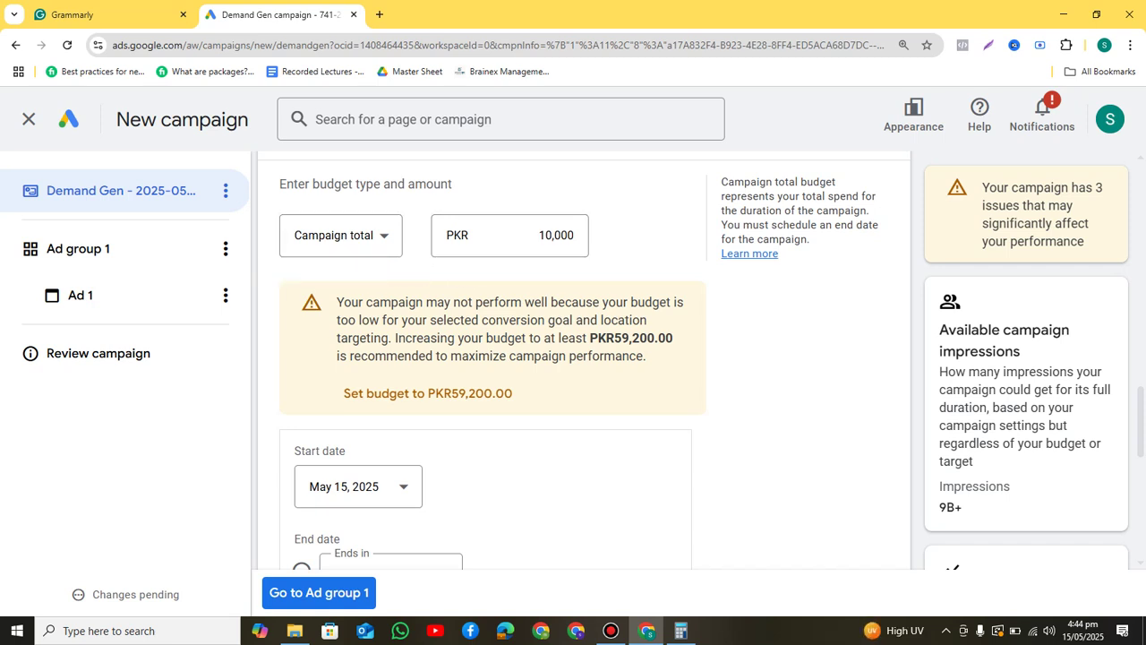
- Switch to the Calculator, divide 10000 by 6 to work out the daily spend, highlight the whole-number part, and close it
{"action": "left_click", "coordinate": [680, 631]}
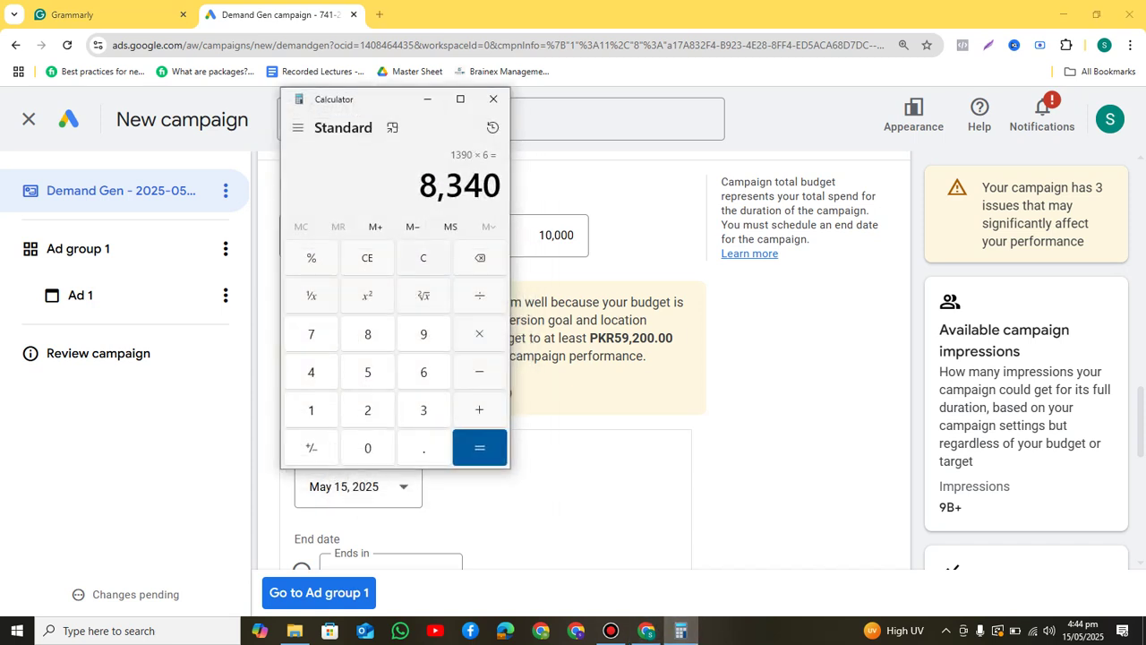
{"action": "key", "text": "Escape"}
{"action": "type", "text": "100000"}
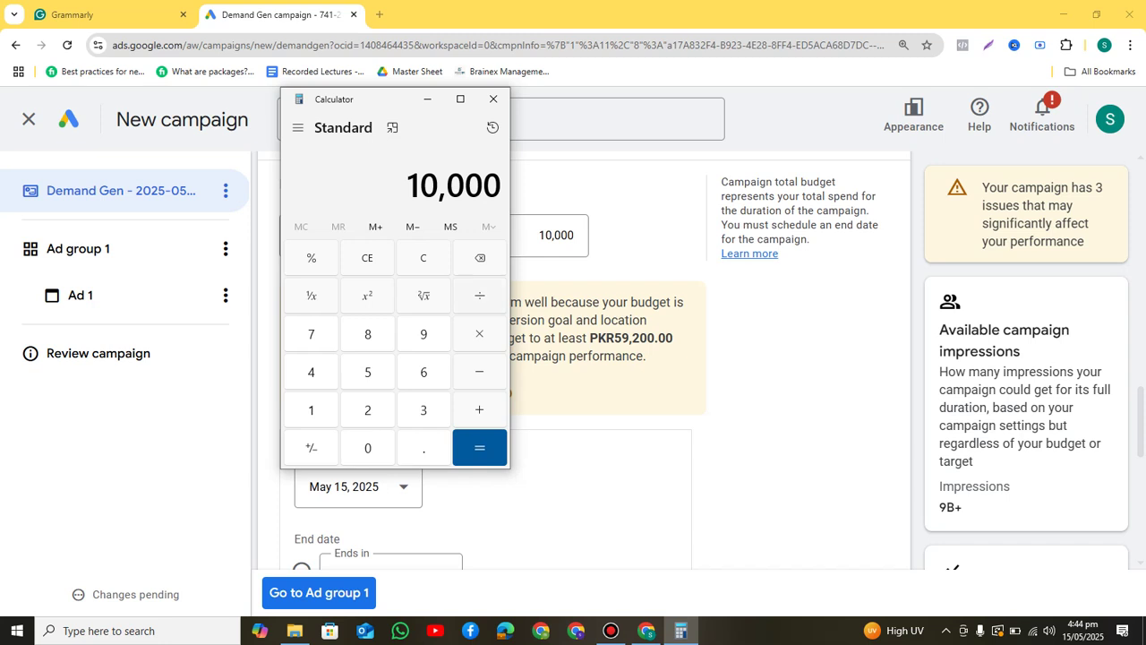
{"action": "key", "text": "slash"}
{"action": "type", "text": "6"}
{"action": "key", "text": "Return"}
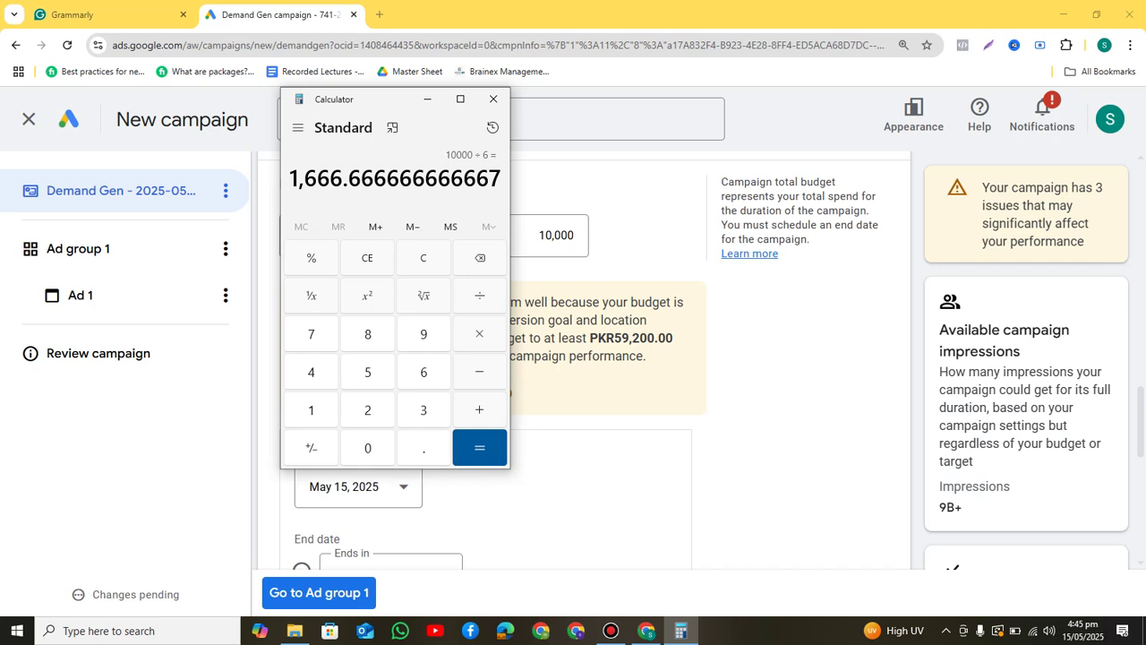
{"action": "left_click_drag", "start_coordinate": [344, 178], "coordinate": [288, 178]}
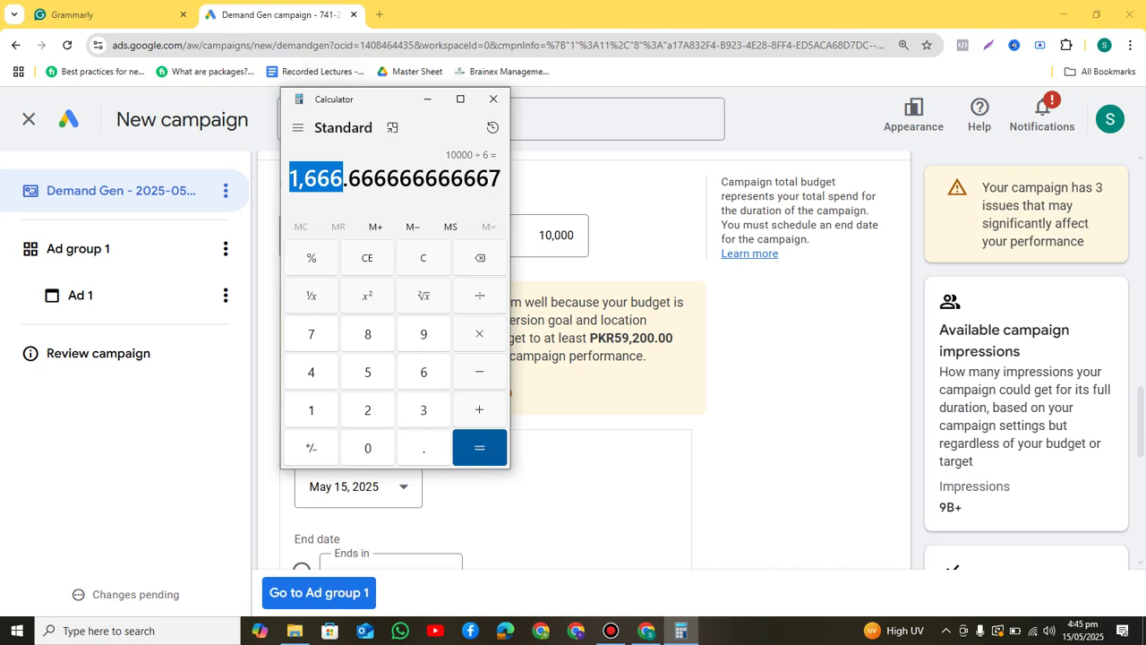
{"action": "left_click", "coordinate": [492, 98]}
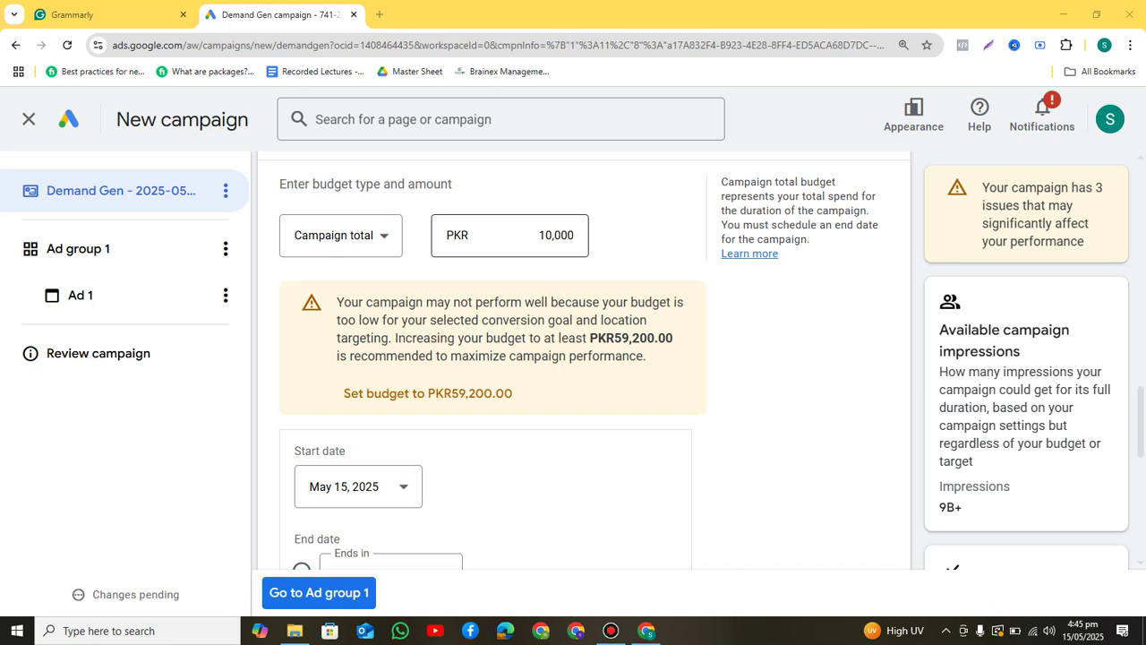
- Look over the campaign's total budget, its dates, the equivalent daily budget note and the recommended campaign duration
{"action": "scroll", "coordinate": [582, 358], "scroll_direction": "down", "scroll_amount": 1}
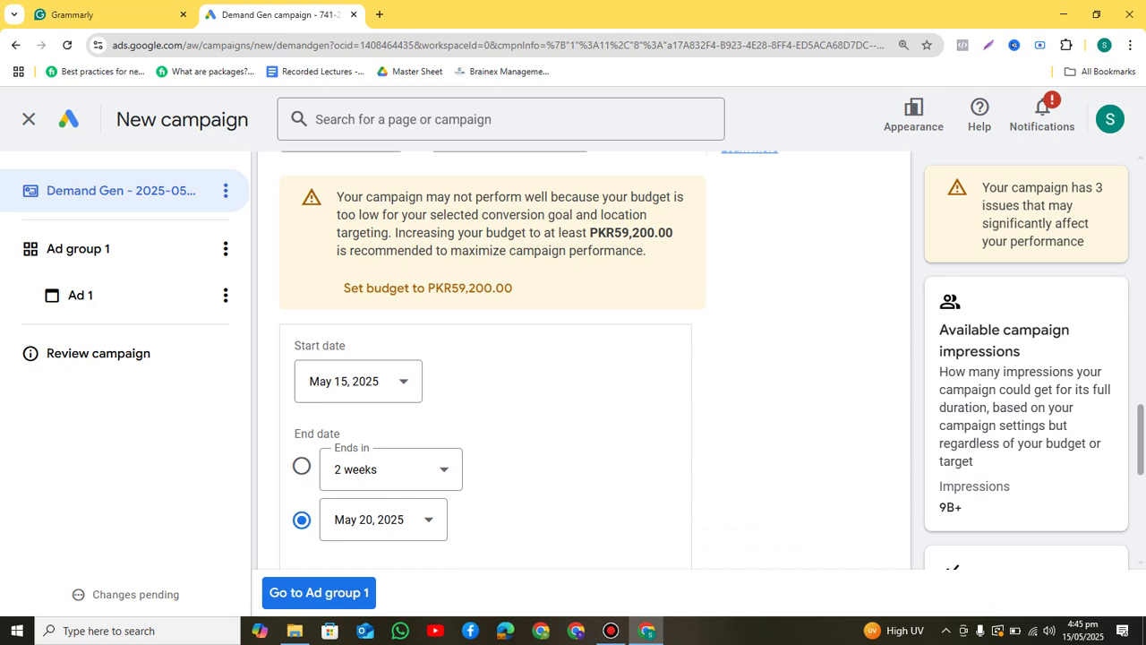
{"action": "scroll", "coordinate": [582, 358], "scroll_direction": "up", "scroll_amount": 2}
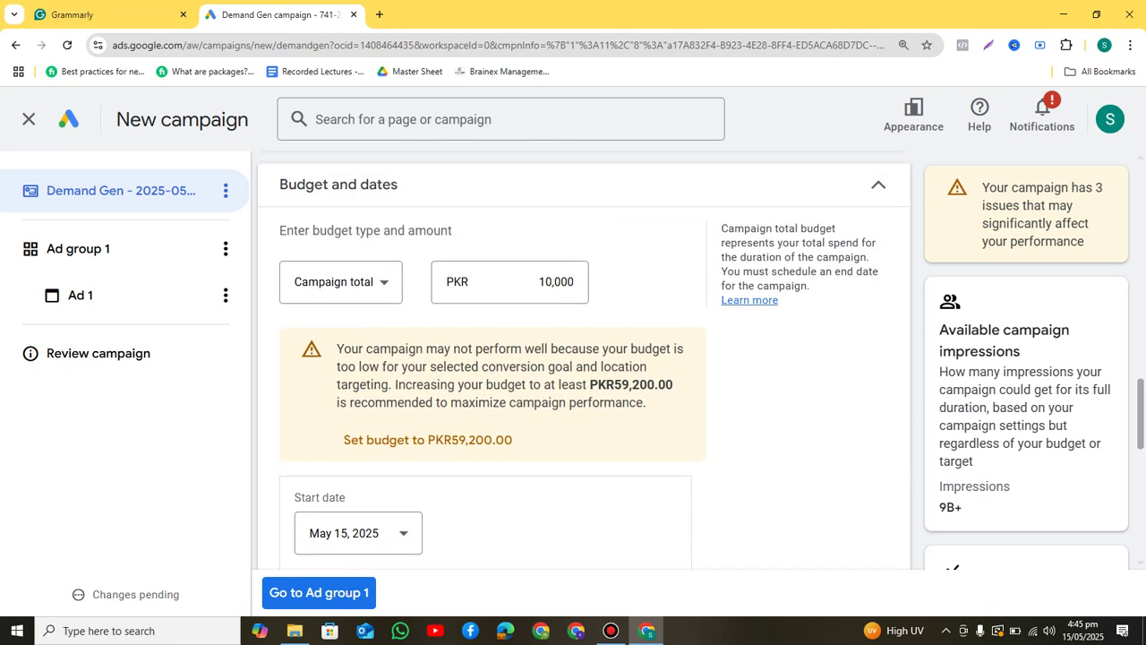
{"action": "scroll", "coordinate": [582, 358], "scroll_direction": "down", "scroll_amount": 2}
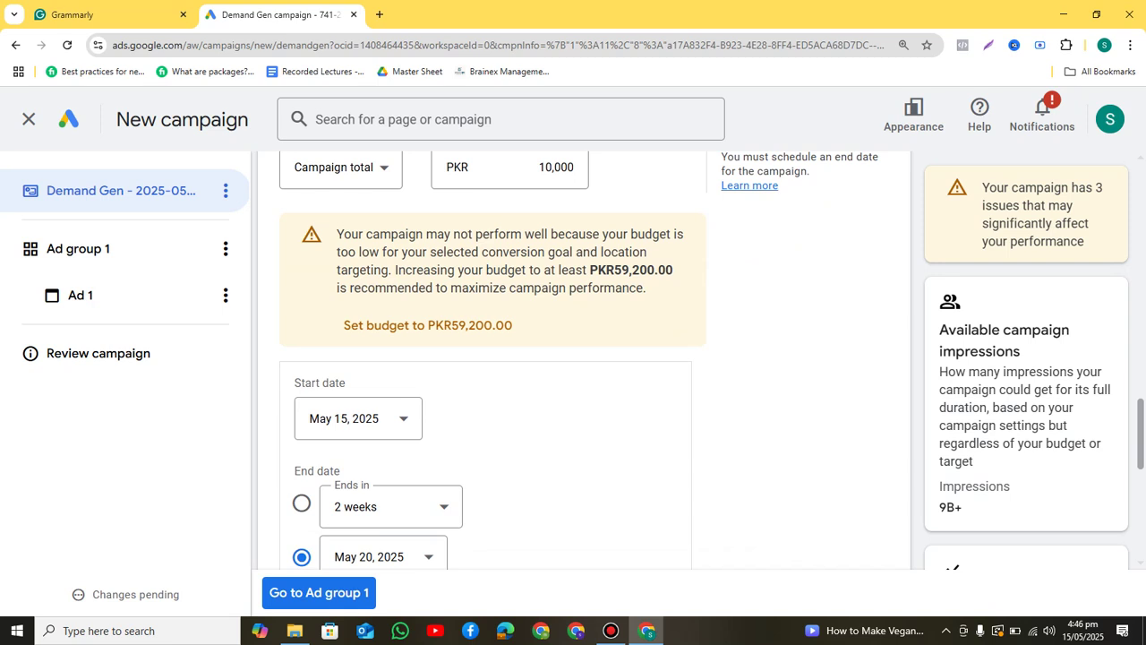
{"action": "scroll", "coordinate": [582, 358], "scroll_direction": "up", "scroll_amount": 1}
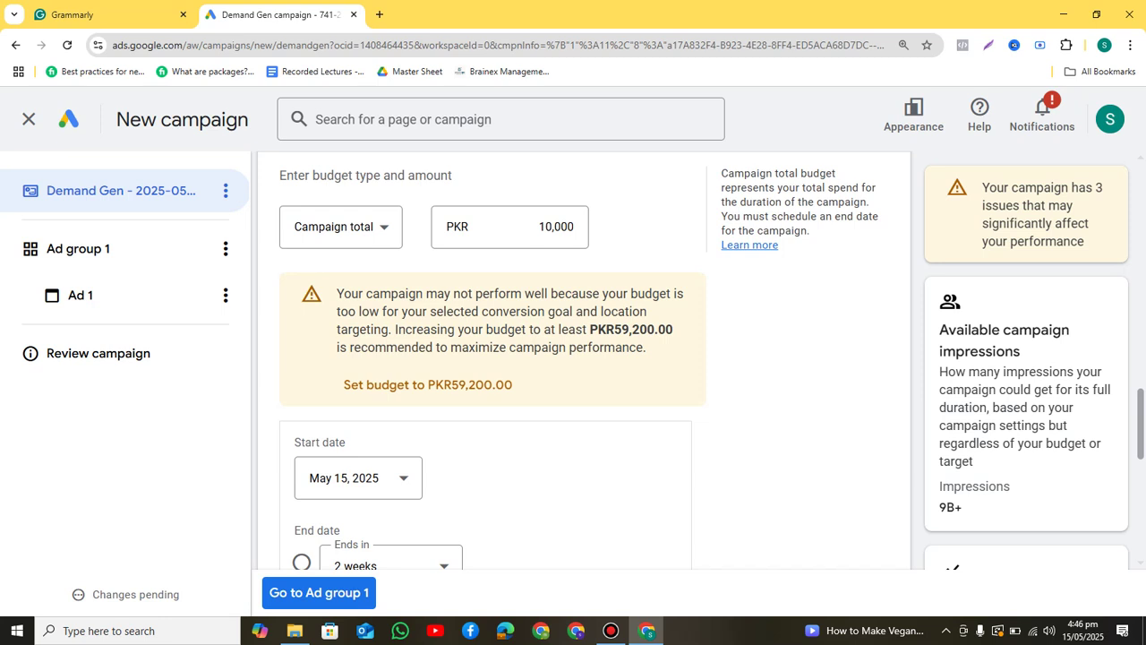
{"action": "scroll", "coordinate": [582, 358], "scroll_direction": "up", "scroll_amount": 1}
{"action": "scroll", "coordinate": [582, 358], "scroll_direction": "down", "scroll_amount": 4}
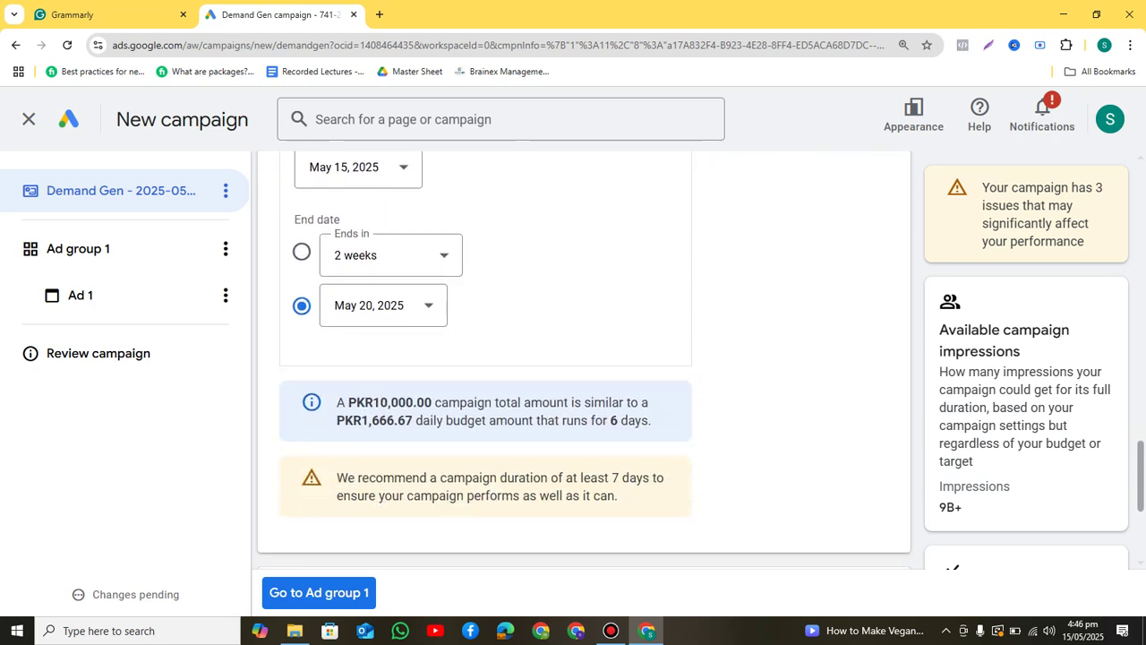
{"action": "scroll", "coordinate": [582, 358], "scroll_direction": "down", "scroll_amount": 3}
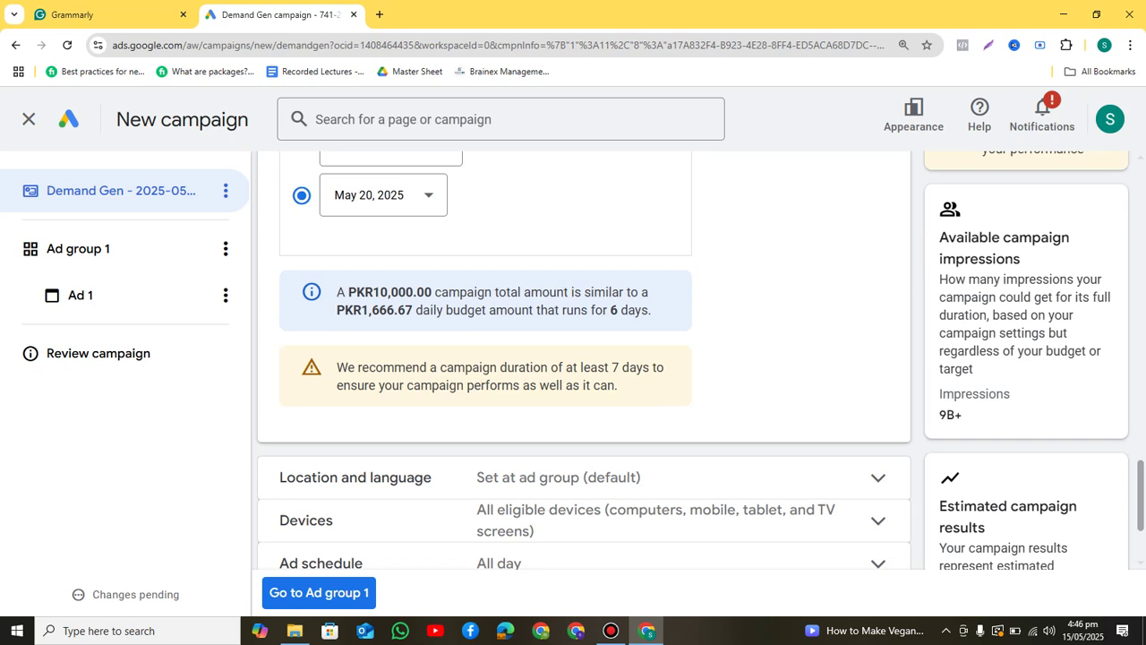
{"action": "scroll", "coordinate": [582, 358], "scroll_direction": "up", "scroll_amount": 4}
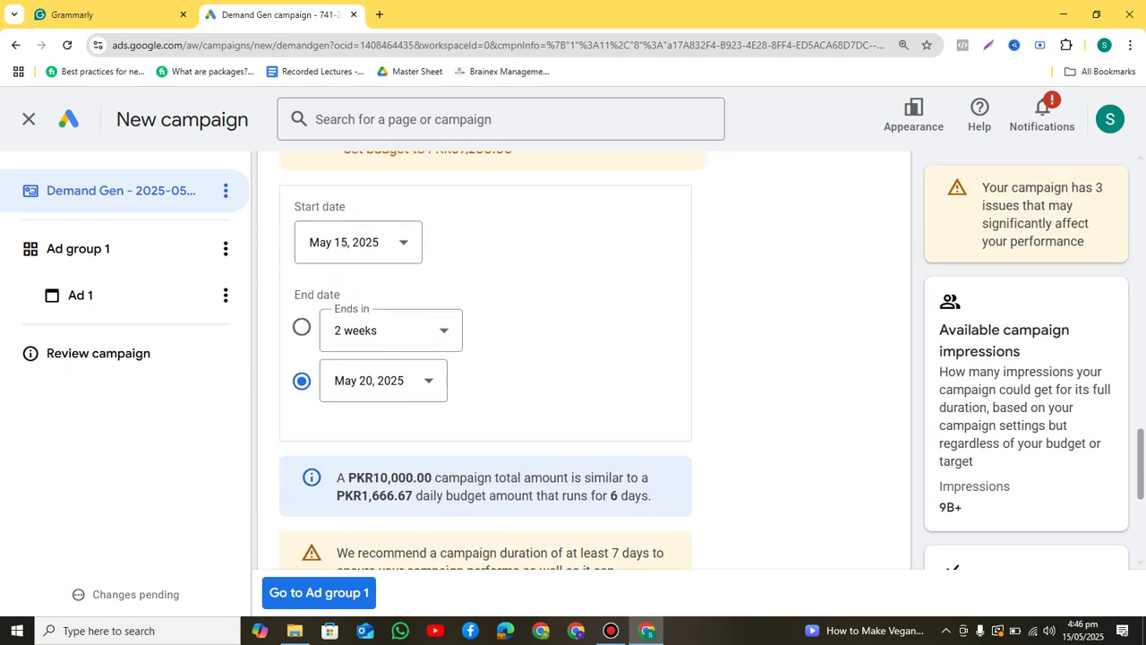
{"action": "scroll", "coordinate": [582, 359], "scroll_direction": "up", "scroll_amount": 1}
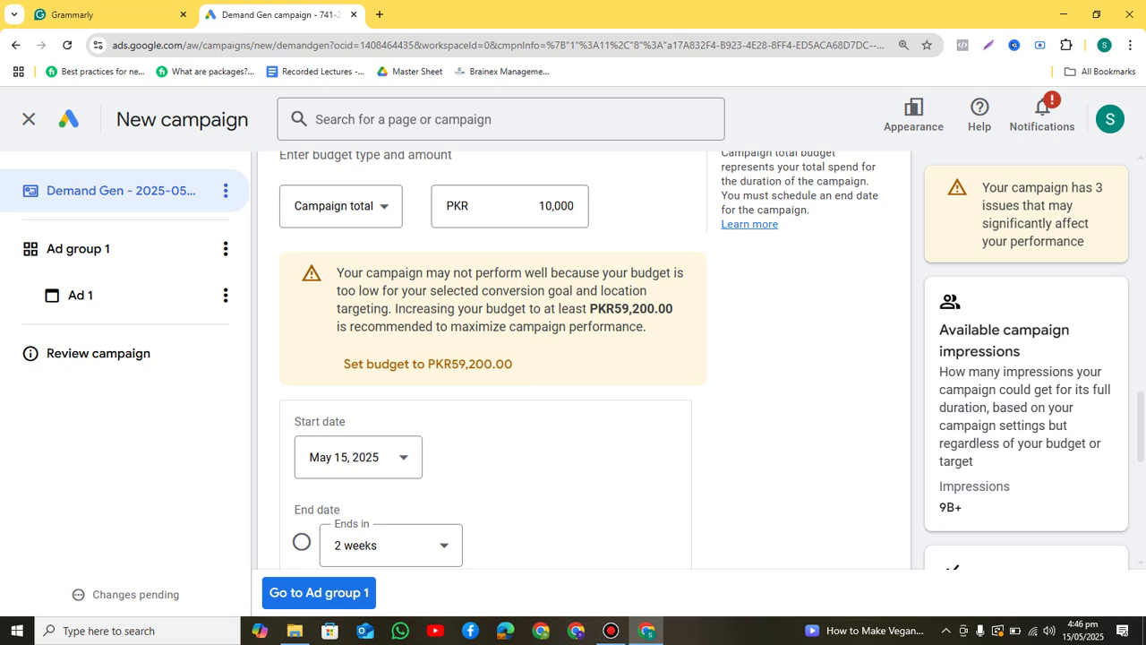
{"action": "scroll", "coordinate": [582, 358], "scroll_direction": "down", "scroll_amount": 3}
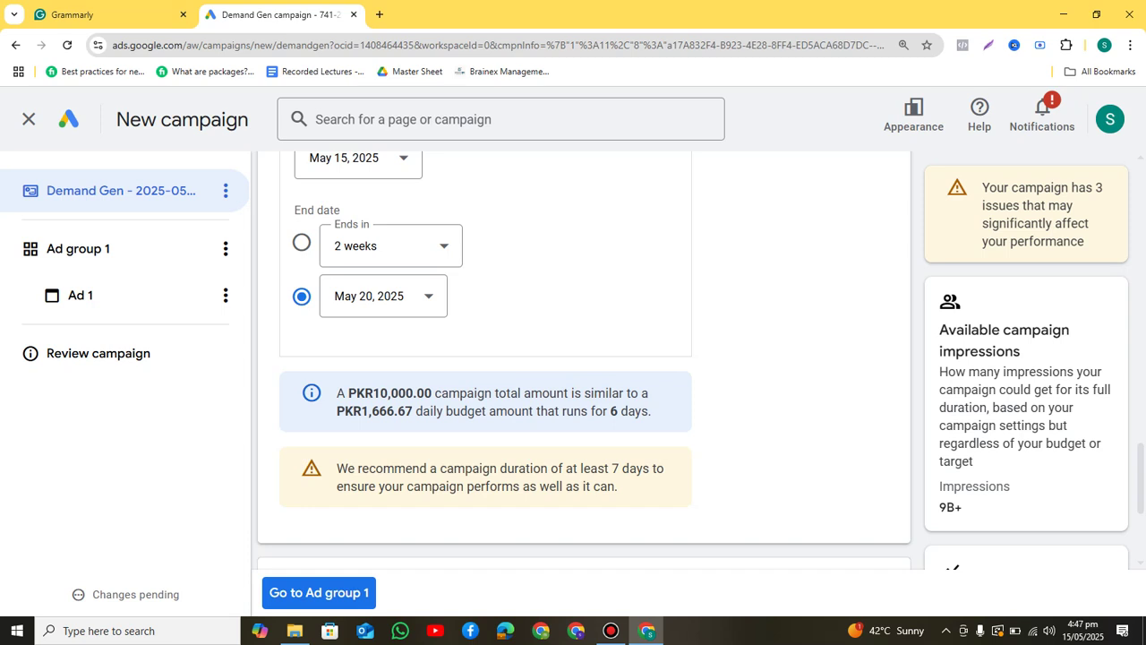
- Reopen the Calculator and add 7.4% to 10000
{"action": "left_click", "coordinate": [135, 631]}
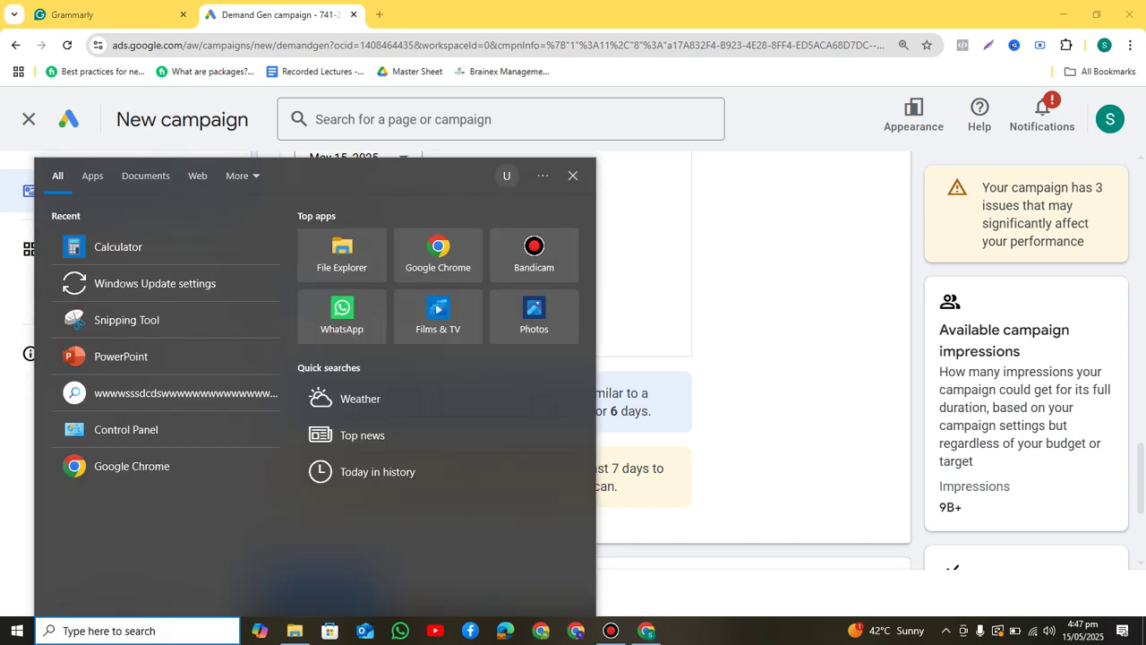
{"action": "left_click", "coordinate": [118, 246]}
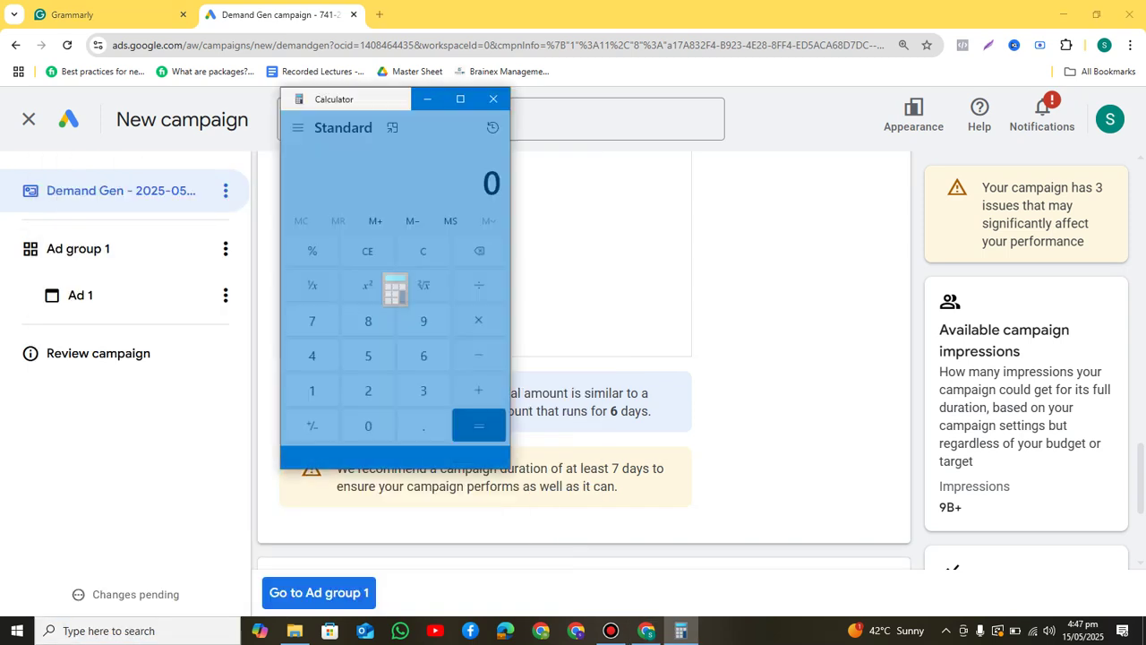
{"action": "type", "text": "10,00"}
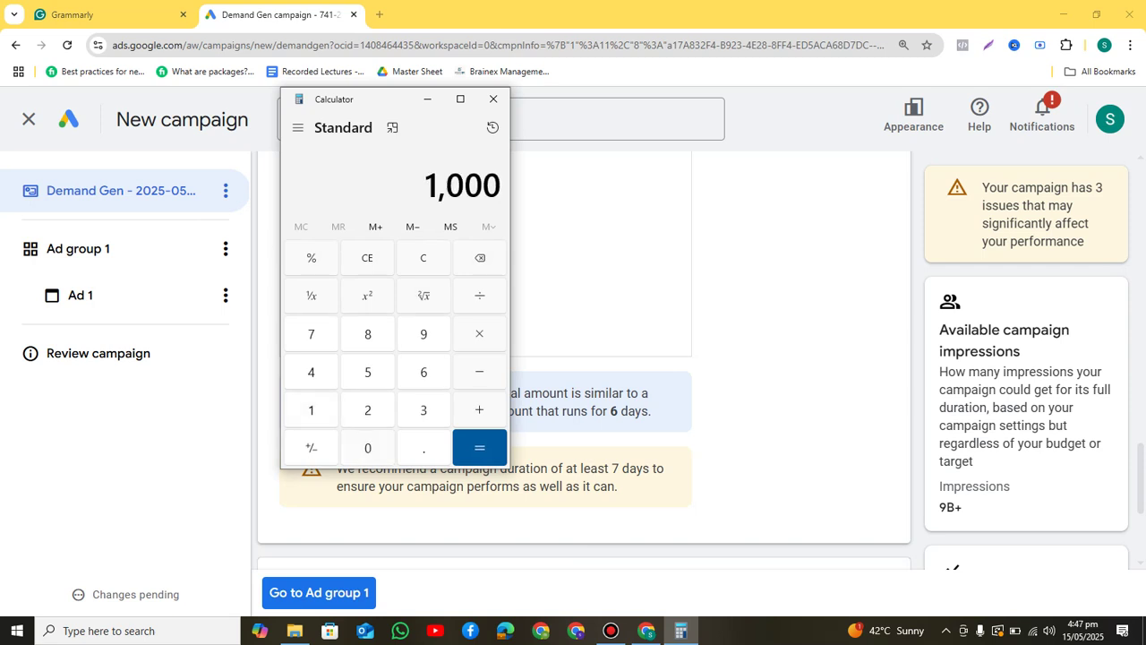
{"action": "type", "text": "0"}
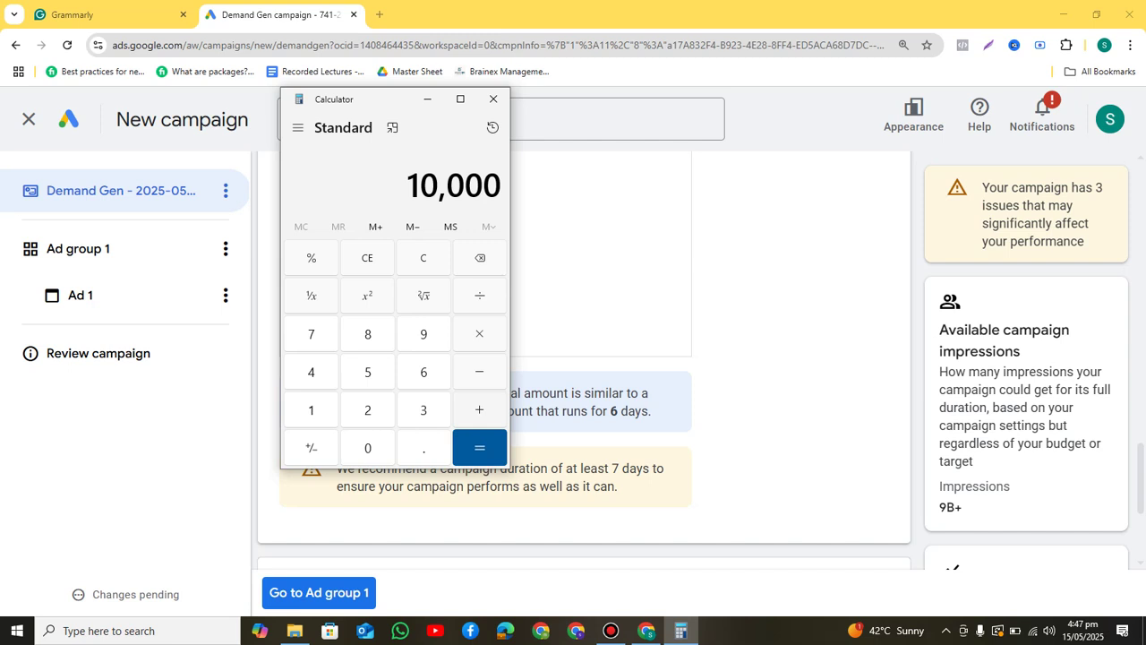
{"action": "key", "text": "plus"}
{"action": "type", "text": "7.4"}
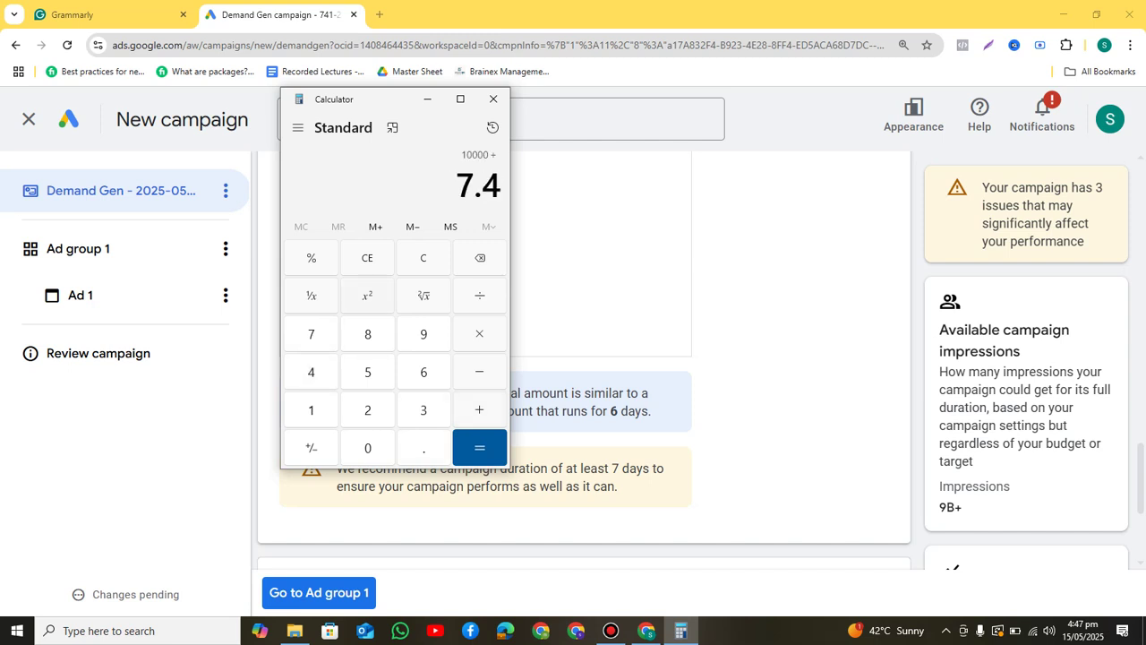
{"action": "key", "text": "percent"}
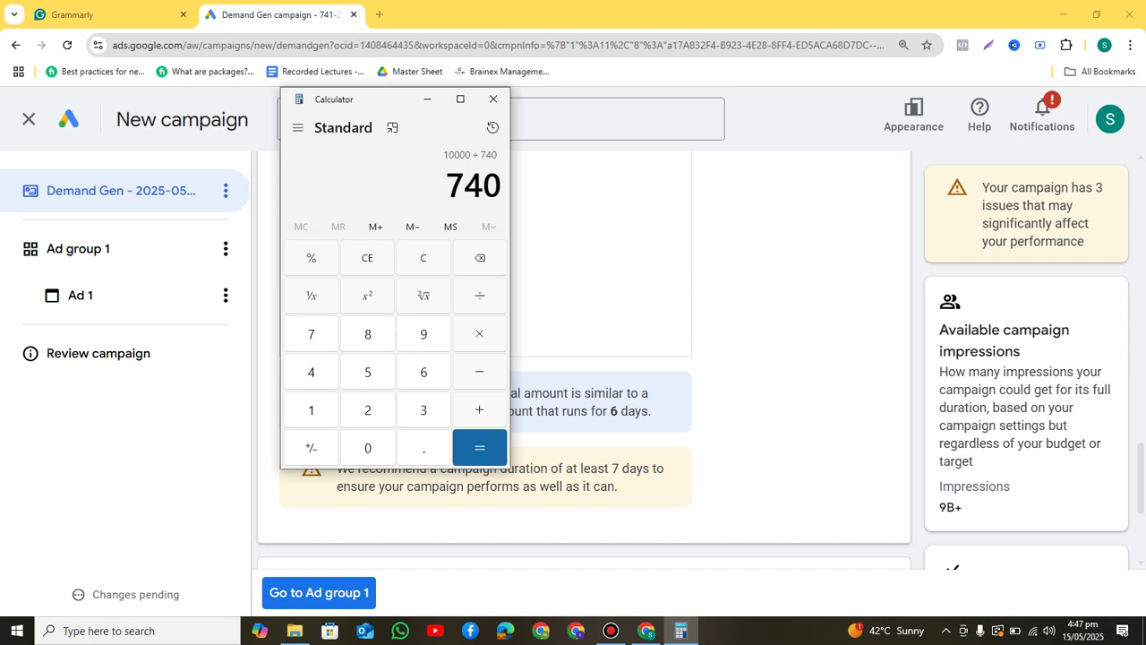
{"action": "key", "text": "Return"}
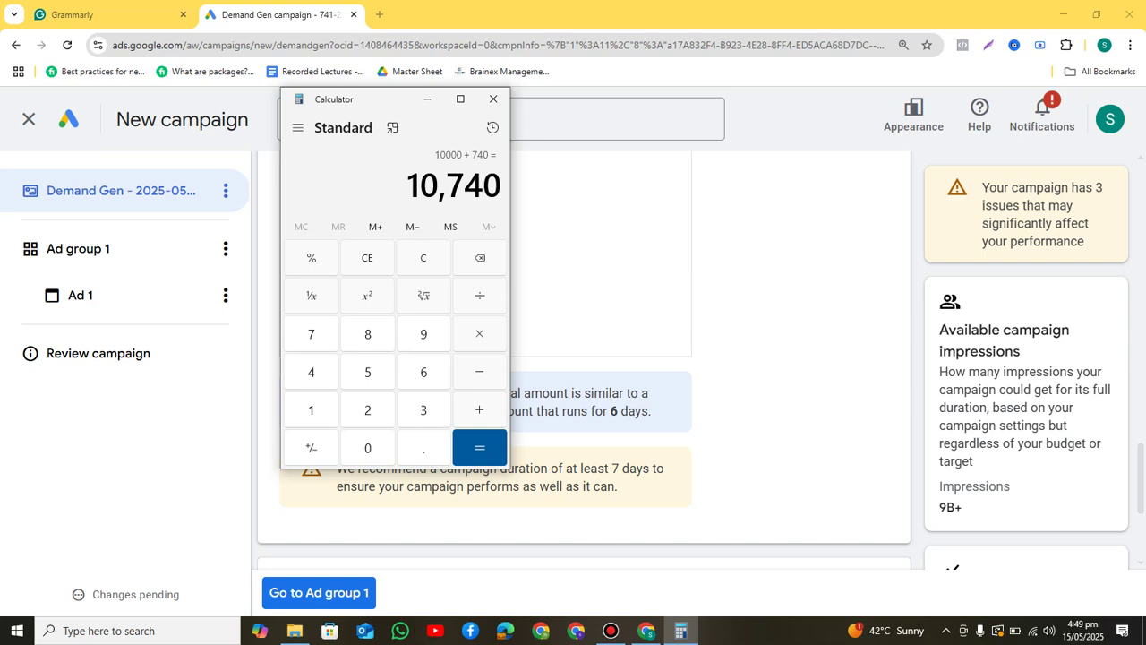
- Minimise the Calculator, look at the class notes in the Grammarly document, and return to the Google Ads campaign
{"action": "left_click", "coordinate": [427, 99]}
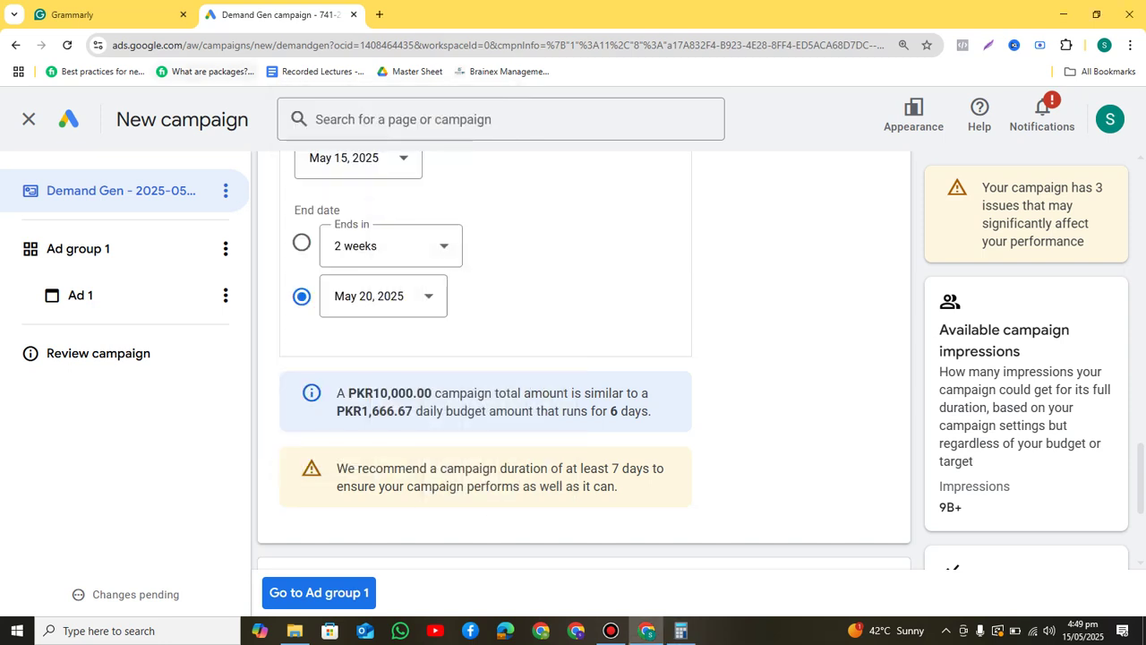
{"action": "left_click", "coordinate": [100, 14]}
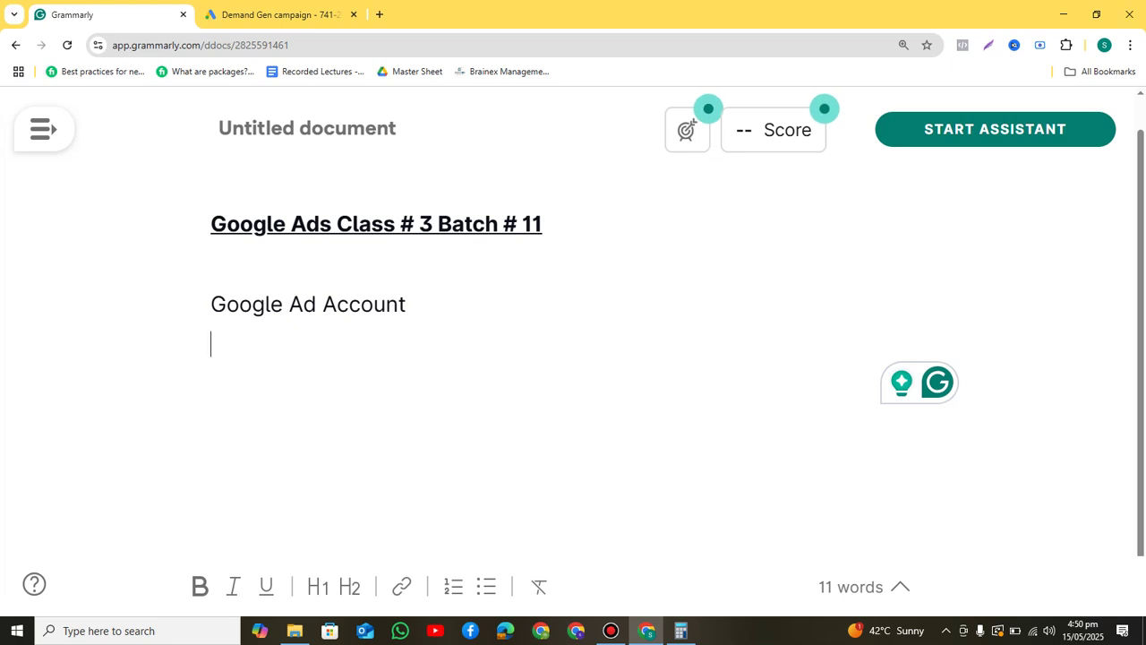
{"action": "key", "text": "ctrl+Tab"}
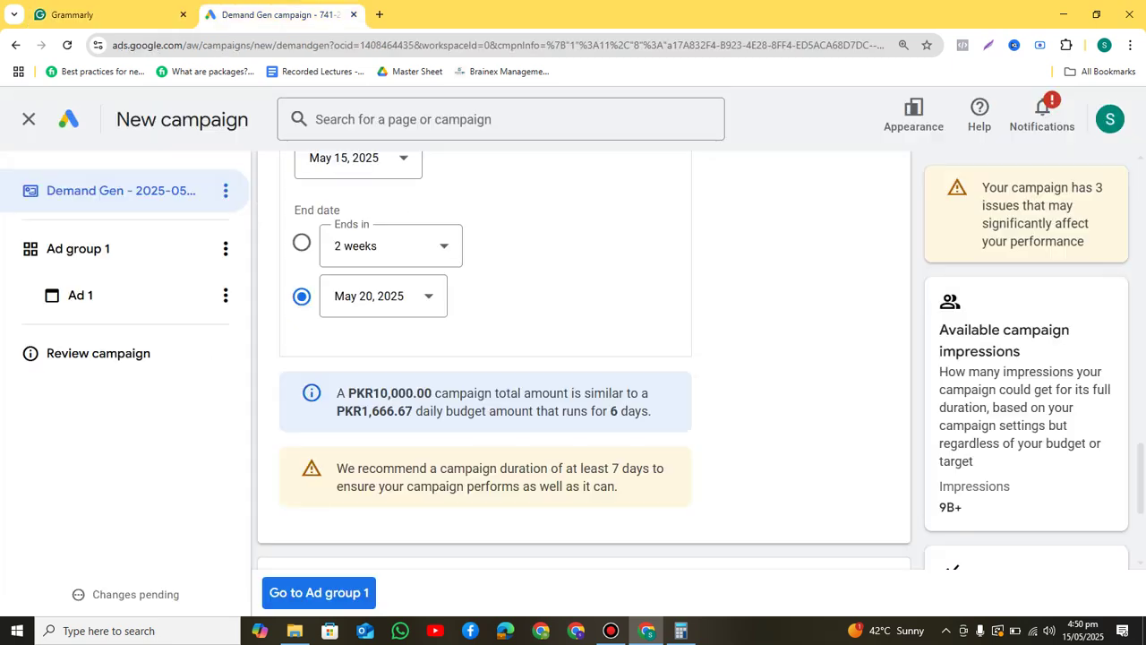
- Enable campaign level location and language targeting, and review the Locations and Languages options
{"action": "scroll", "coordinate": [584, 358], "scroll_direction": "down", "scroll_amount": 3}
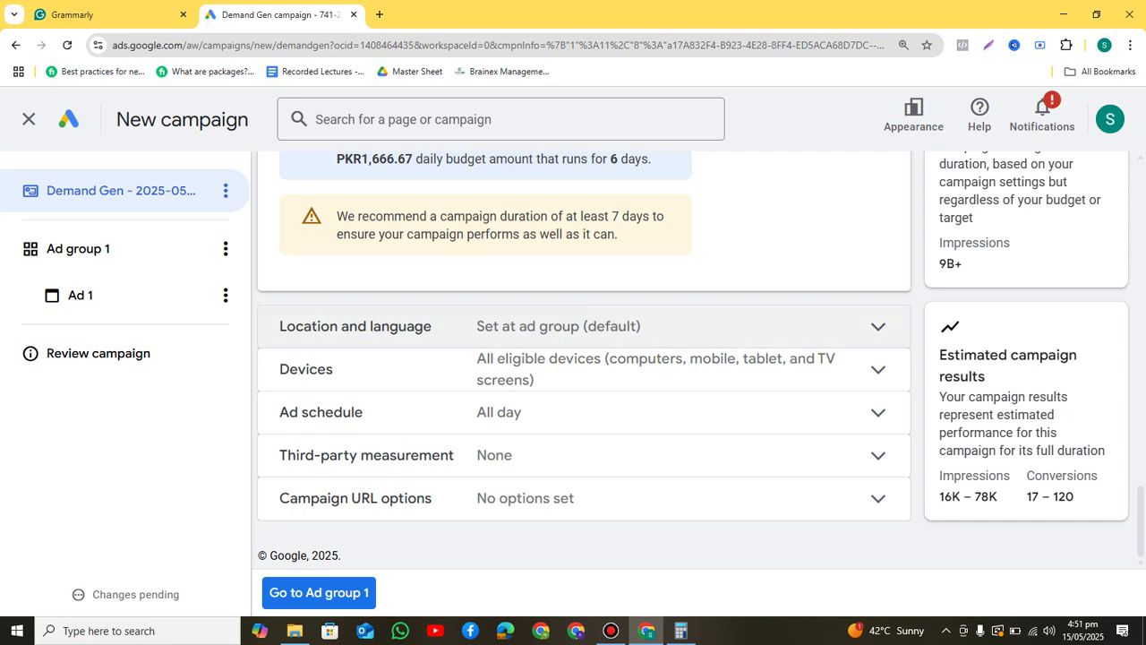
{"action": "left_click", "coordinate": [582, 326]}
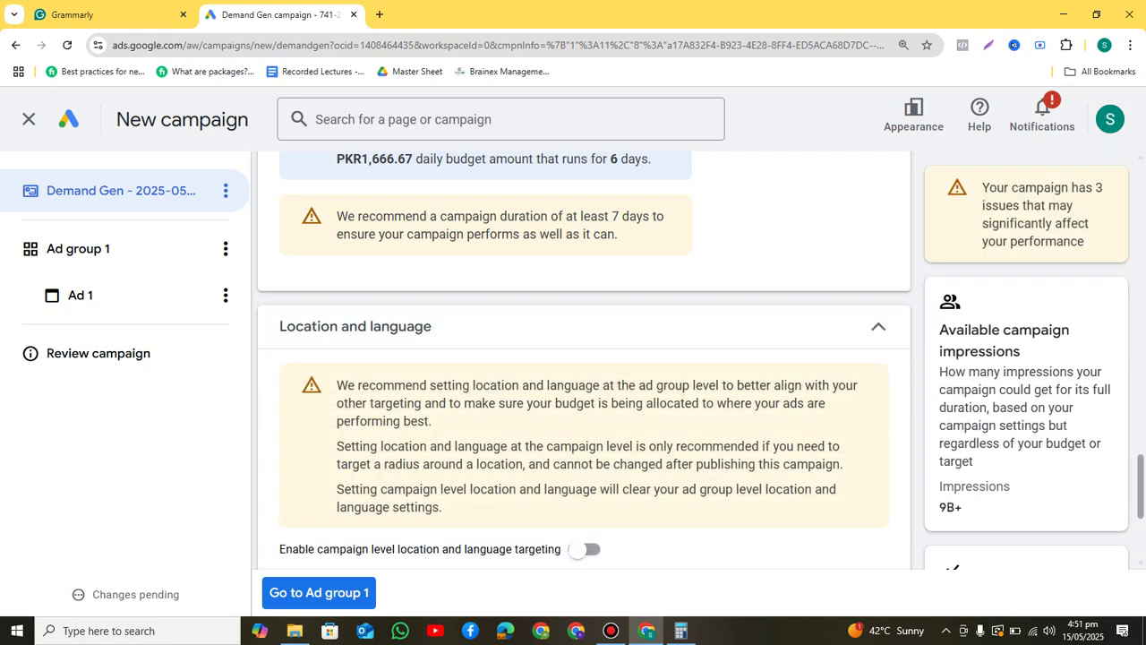
{"action": "scroll", "coordinate": [583, 358], "scroll_direction": "down", "scroll_amount": 2}
{"action": "scroll", "coordinate": [584, 358], "scroll_direction": "up", "scroll_amount": 1}
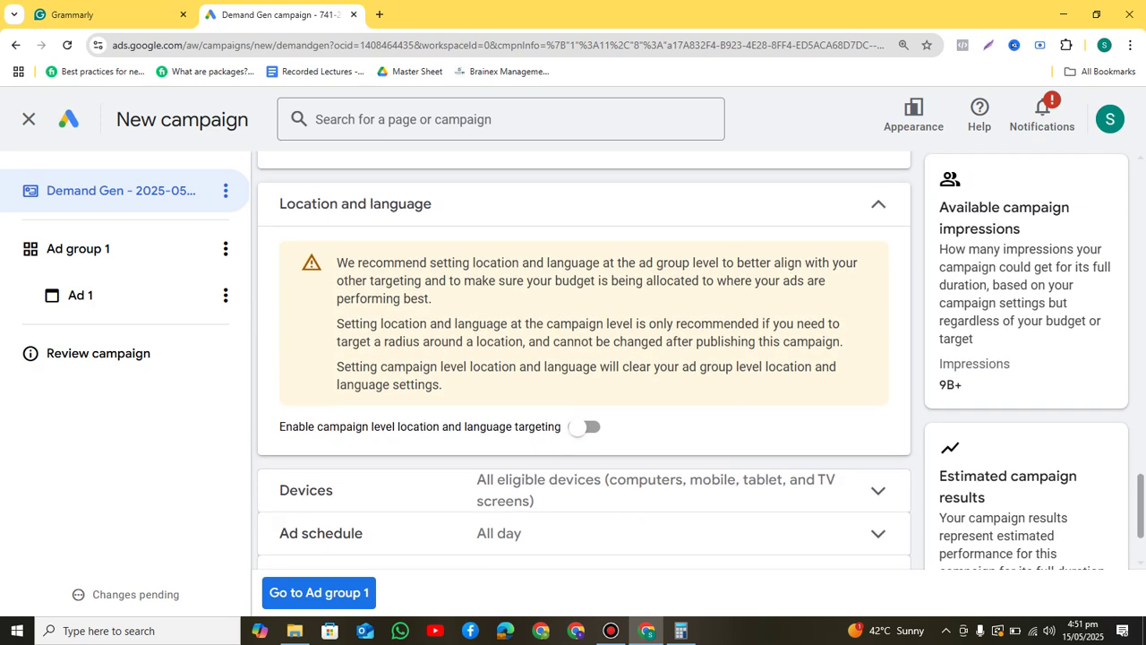
{"action": "scroll", "coordinate": [584, 359], "scroll_direction": "up", "scroll_amount": 1}
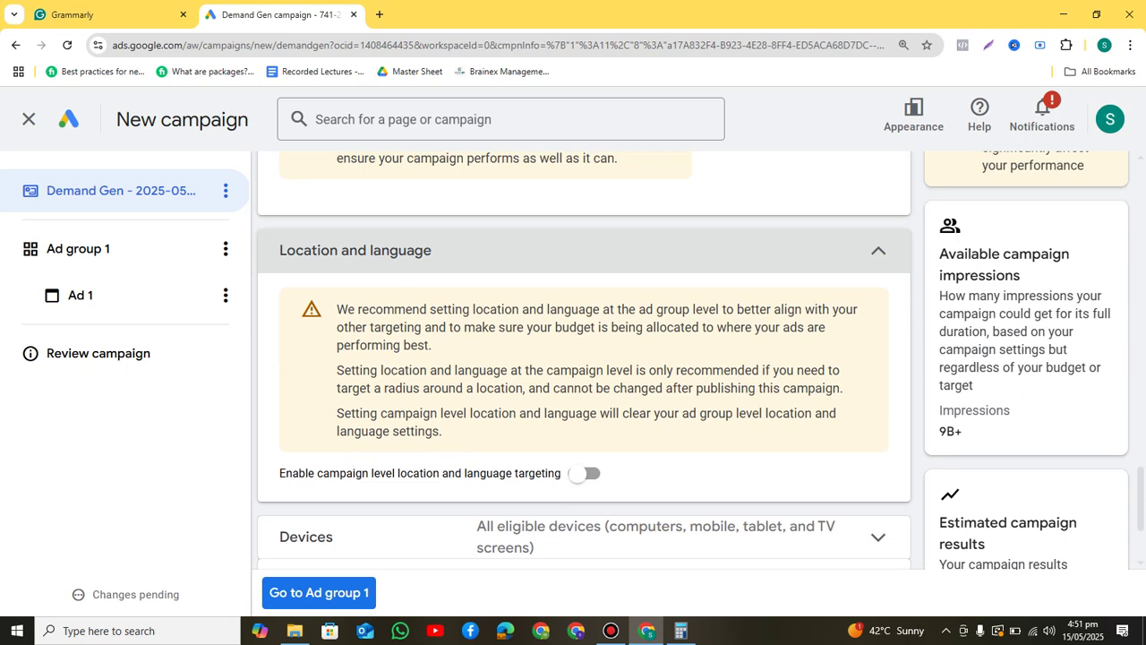
{"action": "left_click", "coordinate": [582, 473]}
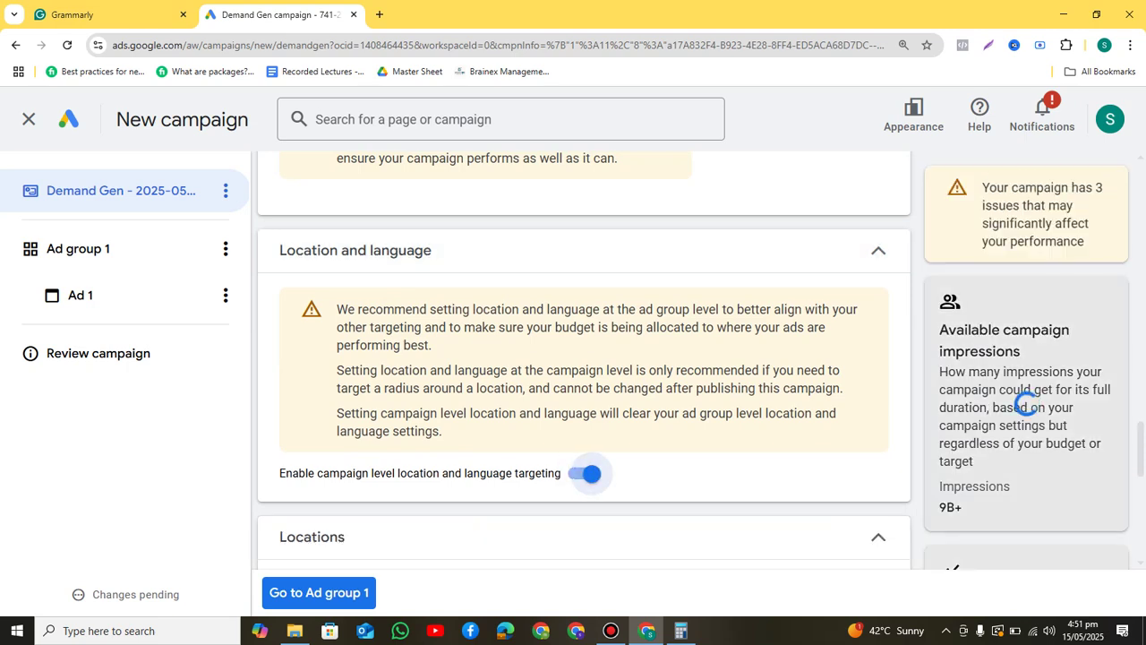
{"action": "scroll", "coordinate": [1023, 466], "scroll_direction": "down", "scroll_amount": 2}
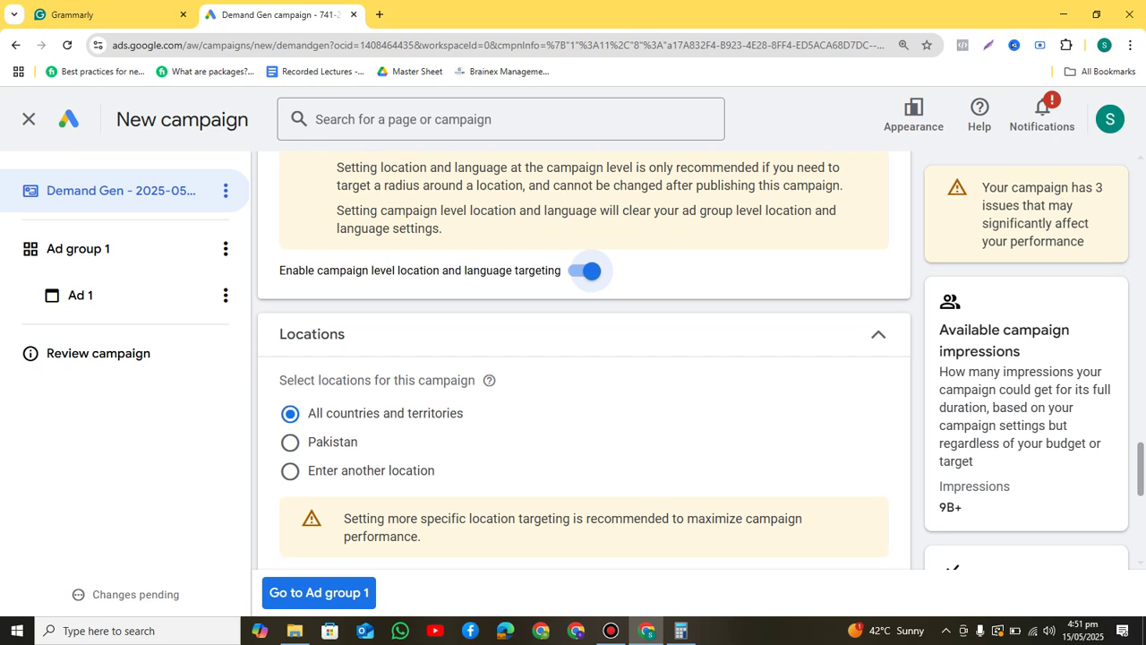
{"action": "scroll", "coordinate": [584, 358], "scroll_direction": "down", "scroll_amount": 2}
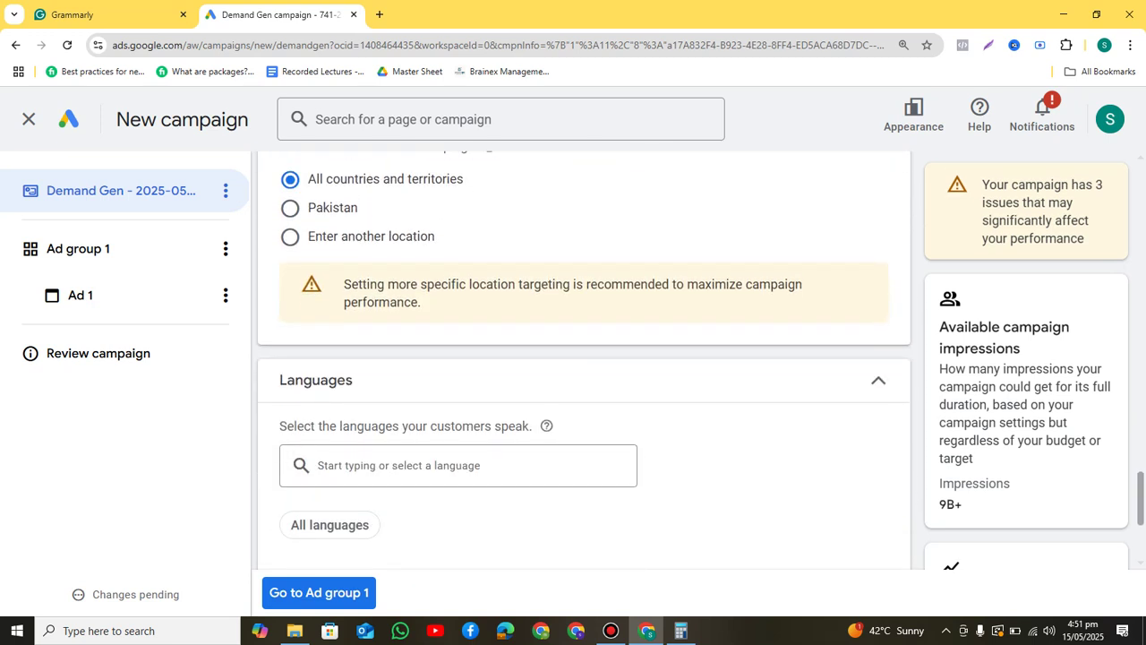
{"action": "scroll", "coordinate": [584, 358], "scroll_direction": "up", "scroll_amount": 1}
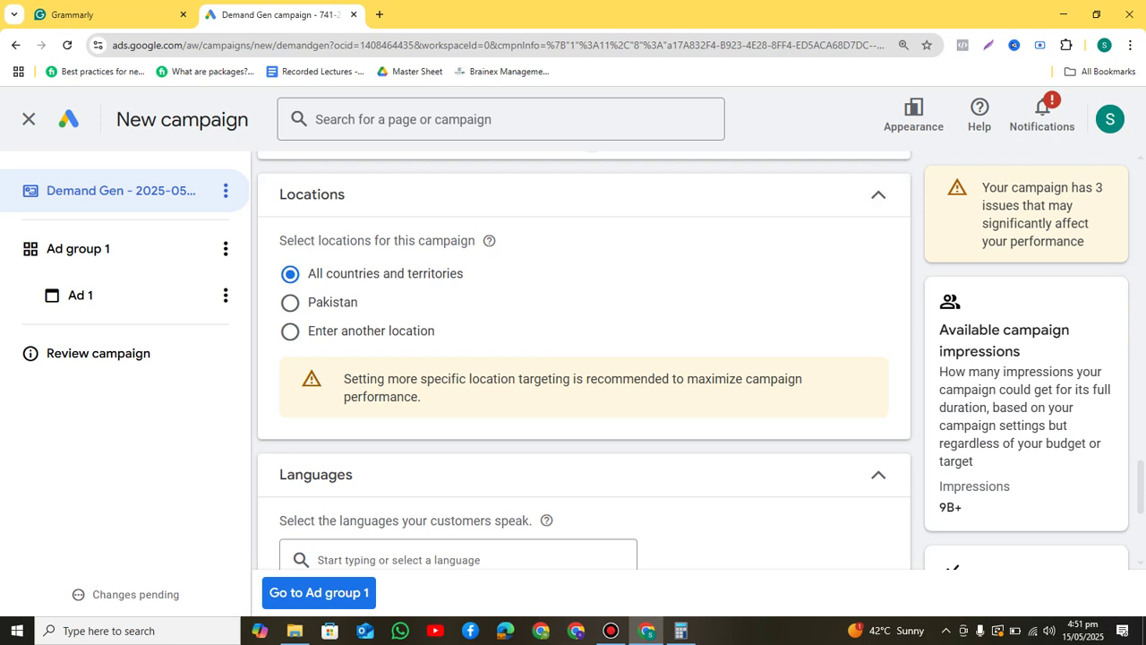
- Add the line "Skillup Academy" under "Google Ad Account" in the Grammarly notes and return to the Google Ads campaign
{"action": "key", "text": "ctrl+1"}
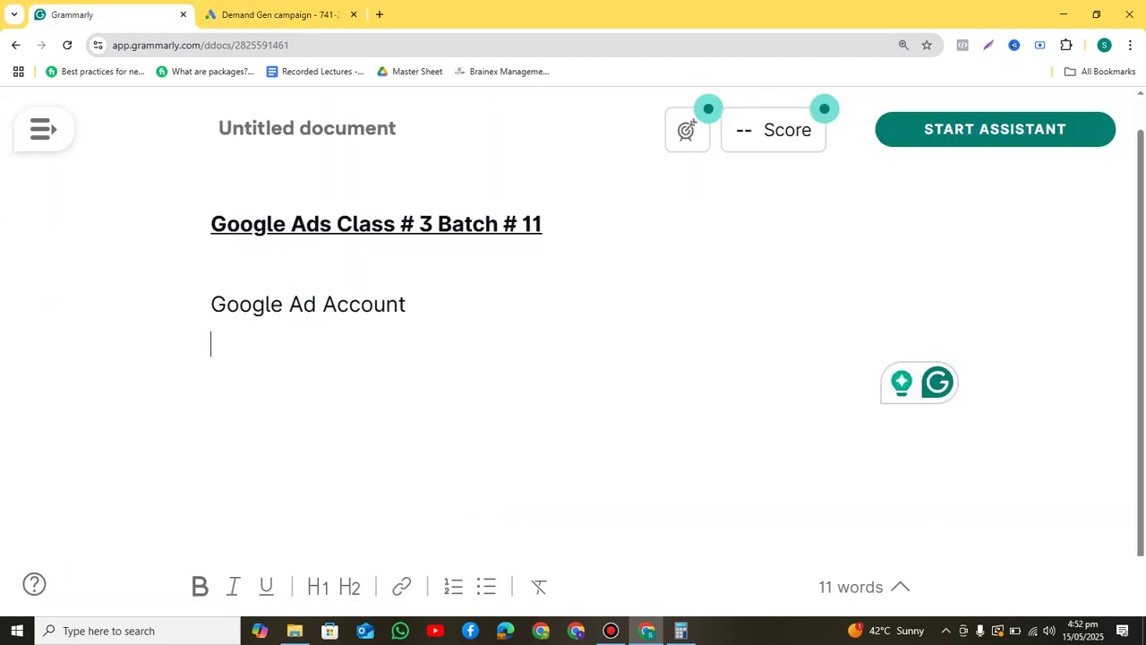
{"action": "type", "text": "Skillup A"}
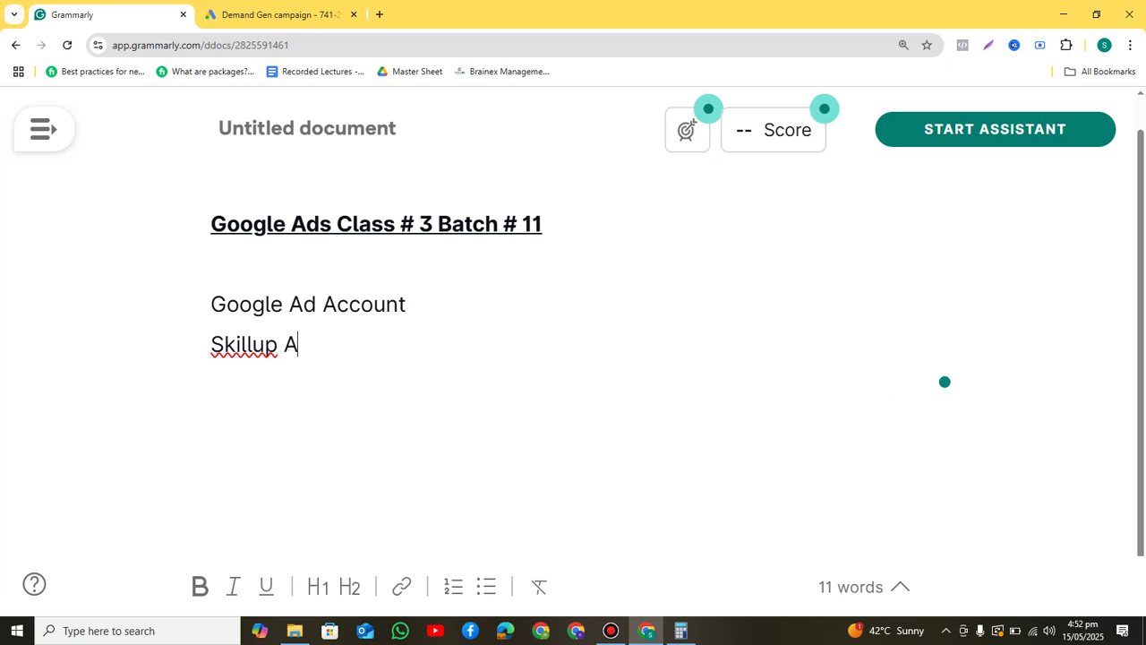
{"action": "type", "text": "cademy"}
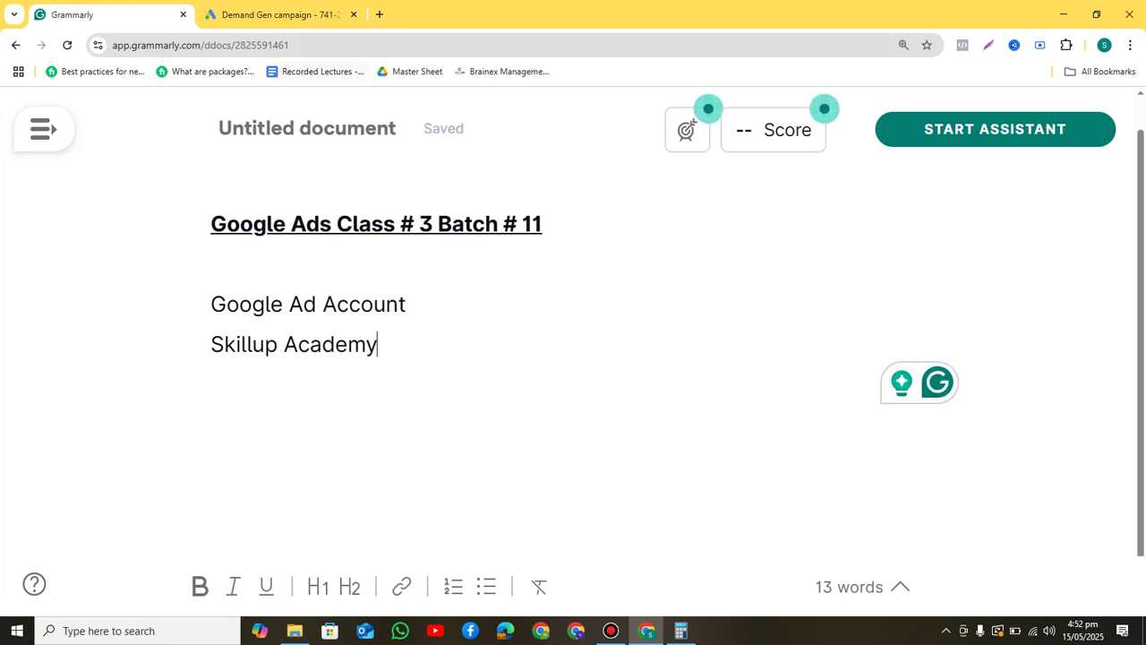
{"action": "key", "text": "ctrl+Tab"}
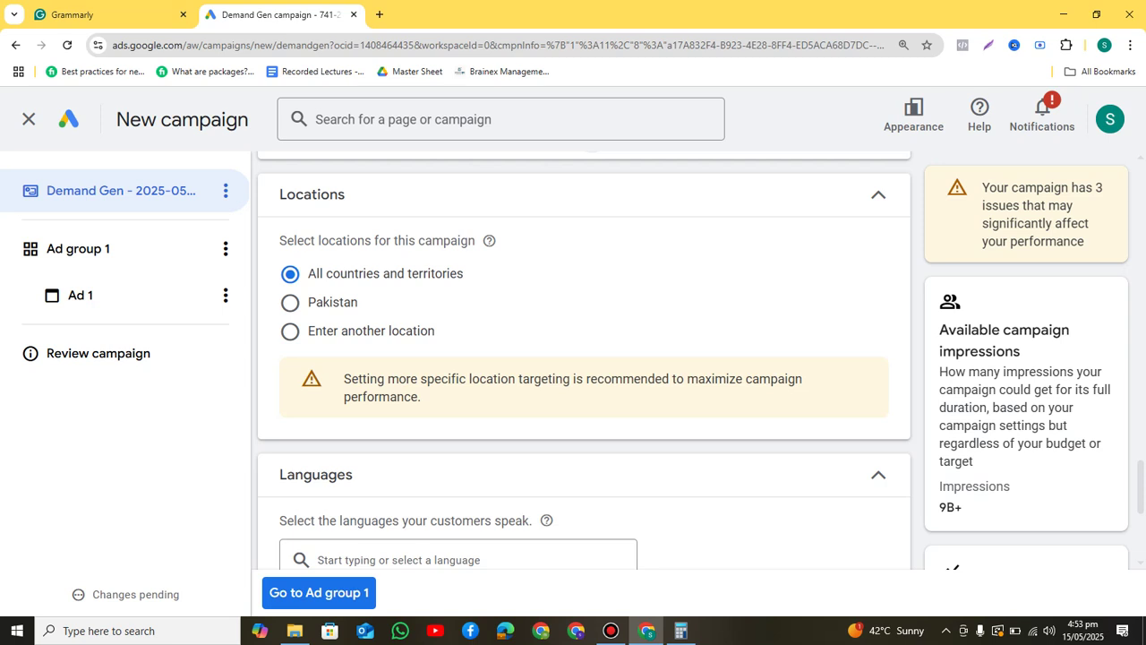
- Choose to enter another location and use Advanced search to include Dera Ismail Khan city, Khyber Pakhtunkhwa, Pakistan
{"action": "left_click", "coordinate": [290, 331]}
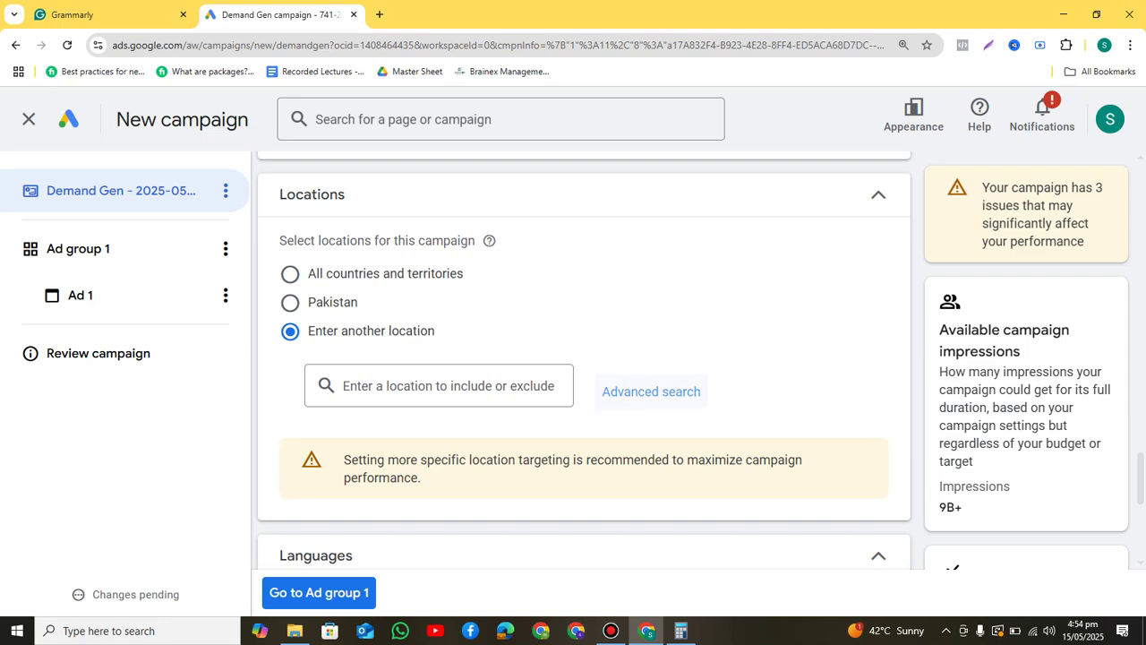
{"action": "left_click", "coordinate": [650, 391]}
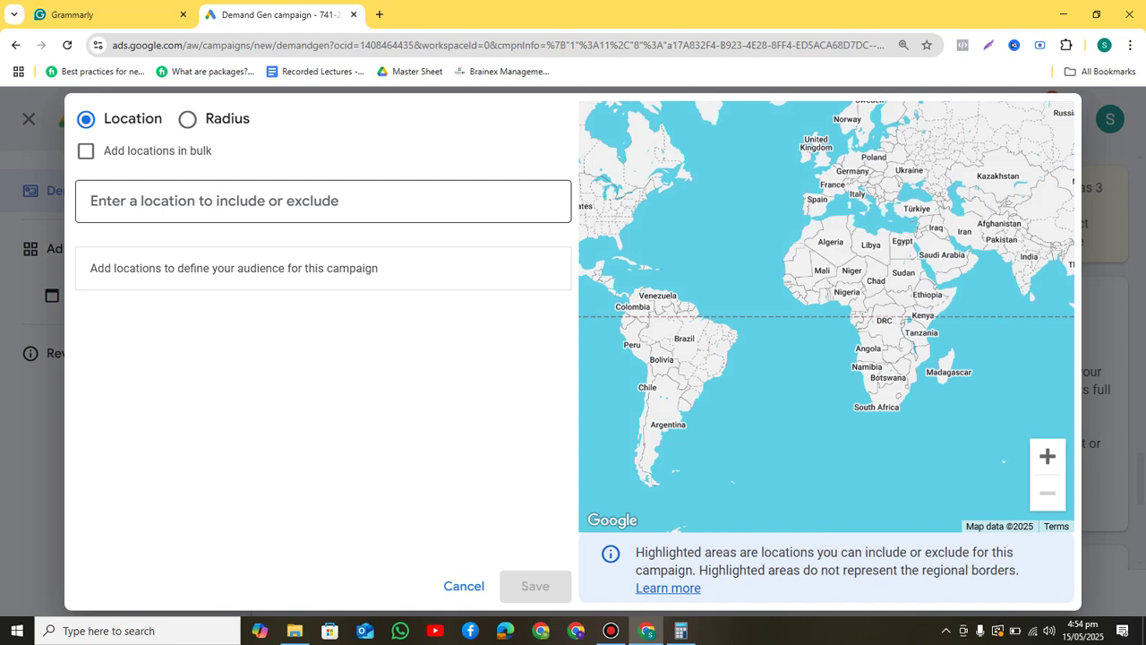
{"action": "left_click", "coordinate": [307, 201]}
{"action": "type", "text": "dera "}
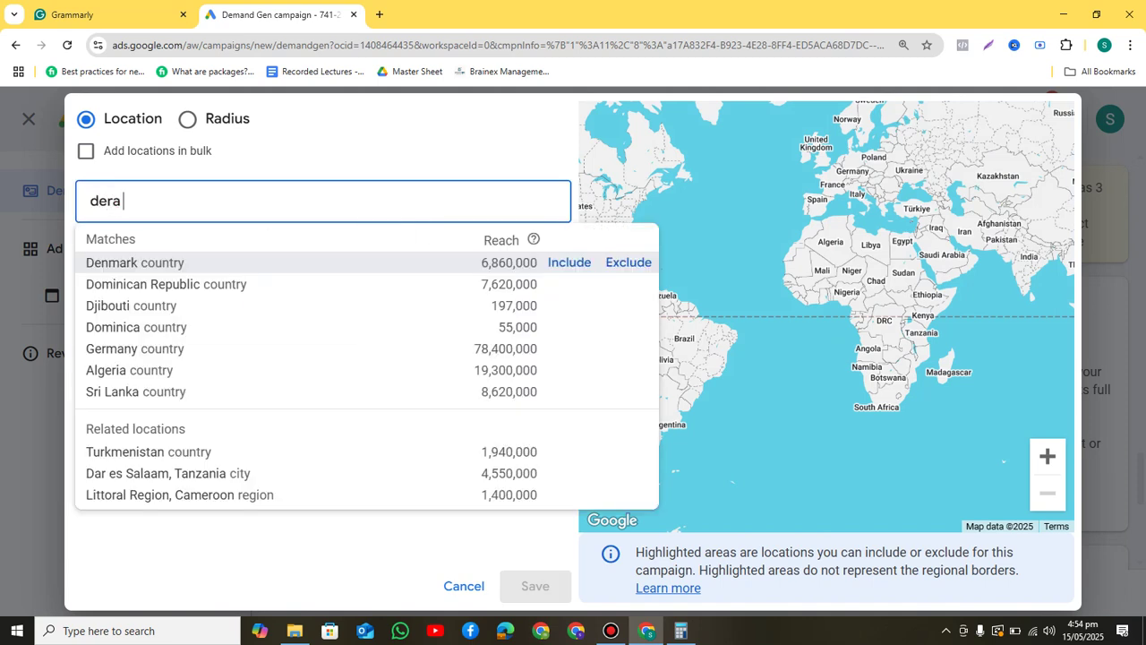
{"action": "type", "text": "ism"}
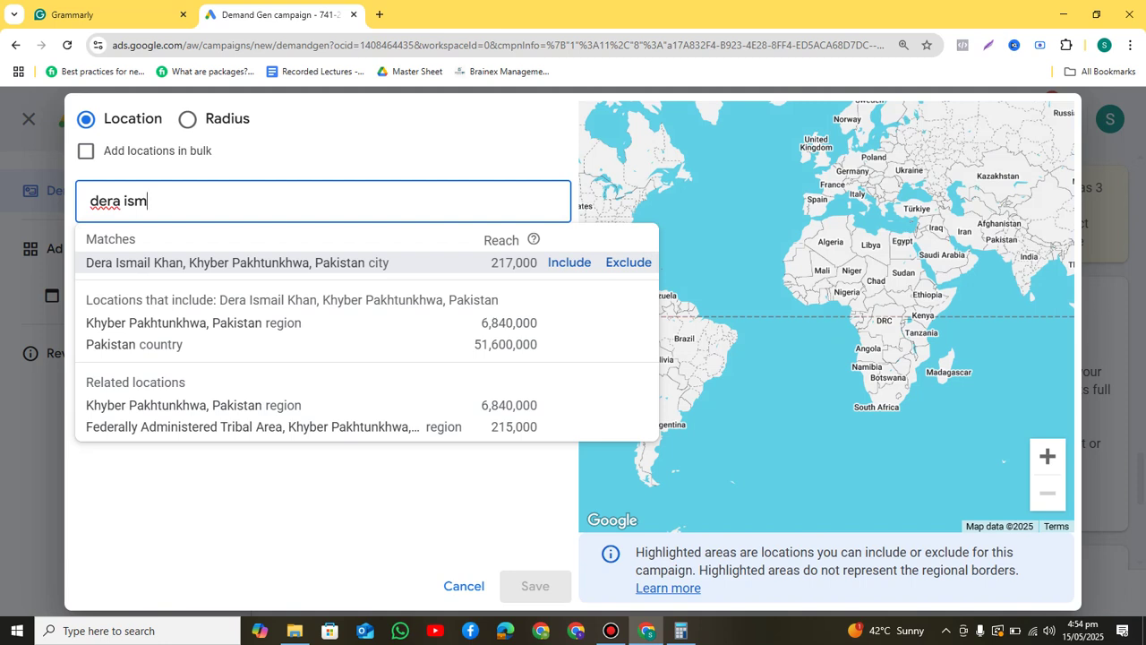
{"action": "mouse_move", "coordinate": [358, 344]}
{"action": "left_click", "coordinate": [569, 263]}
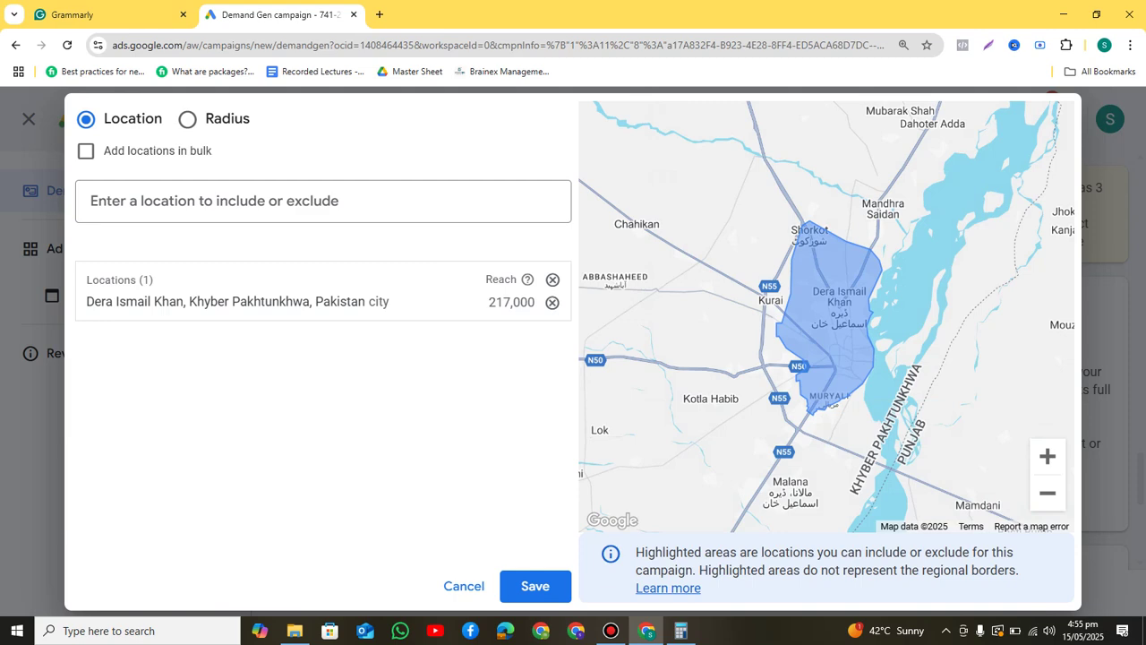
- Examine the highlighted Dera Ismail Khan target area and its surroundings on the map at wider and closer scales
{"action": "left_click_drag", "start_coordinate": [859, 295], "coordinate": [825, 344]}
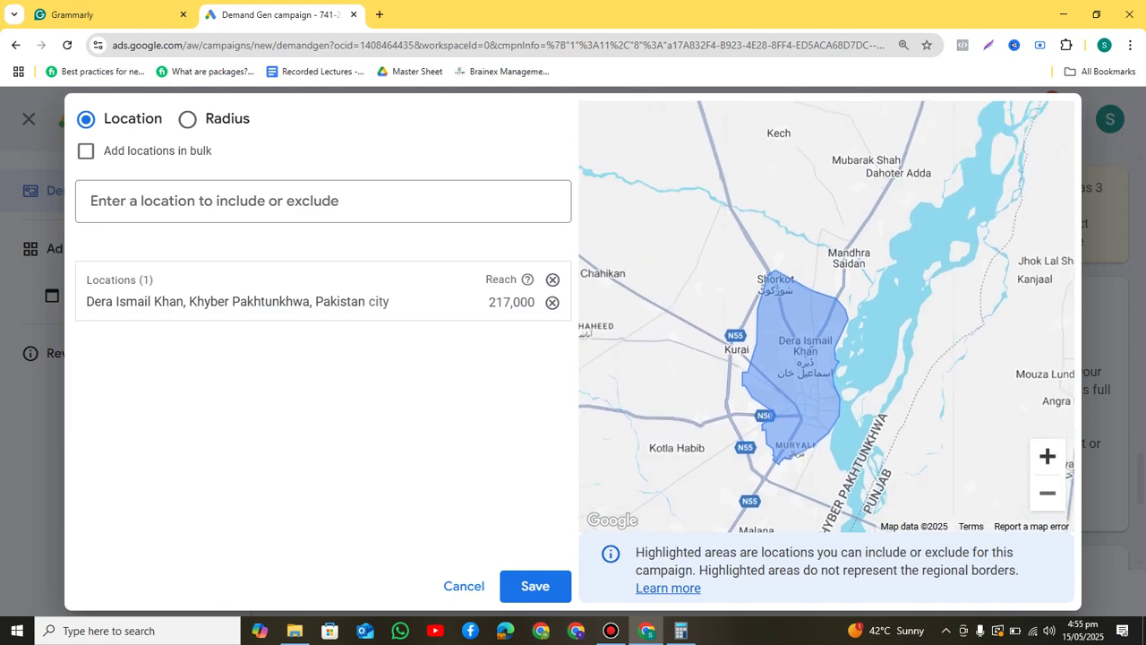
{"action": "left_click", "coordinate": [1048, 492]}
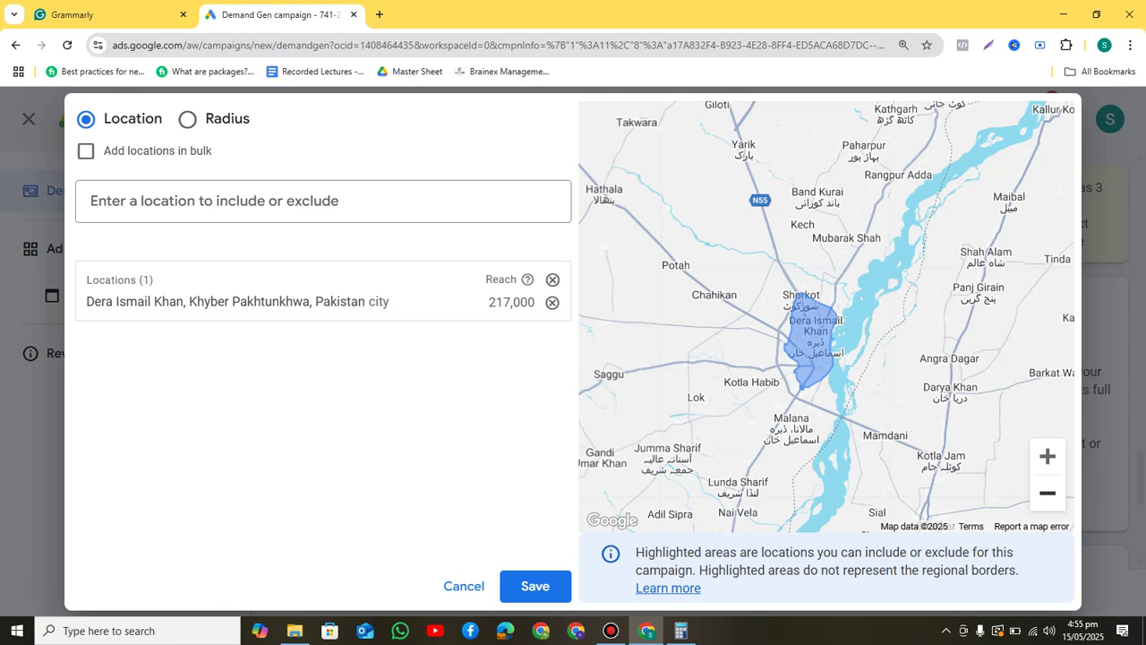
{"action": "left_click", "coordinate": [1047, 493]}
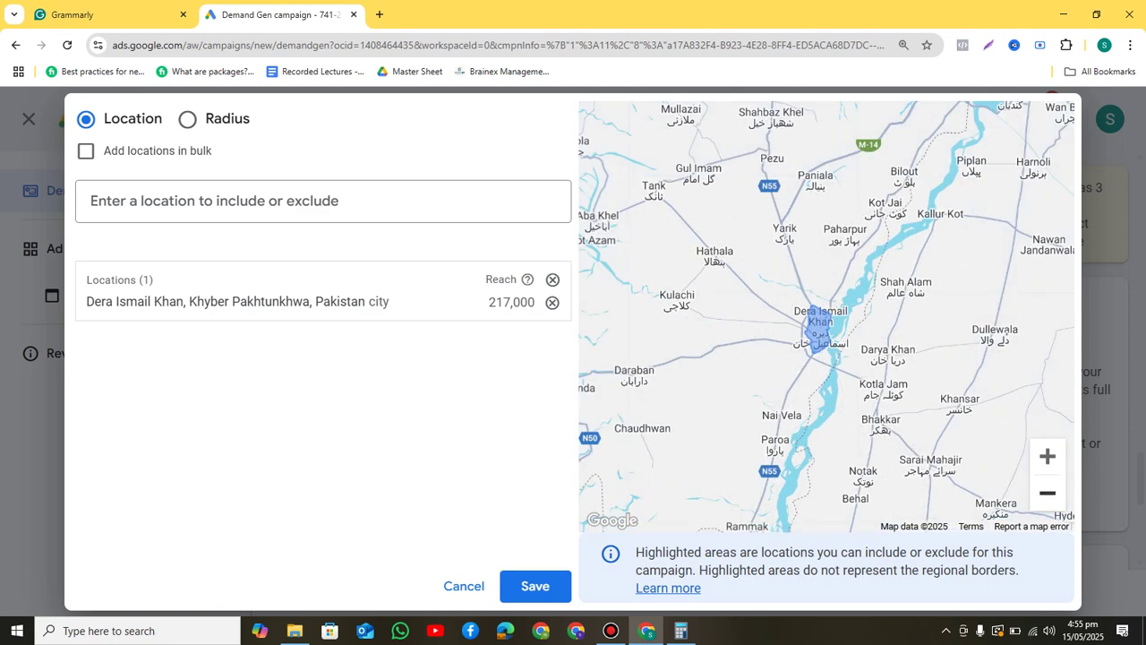
{"action": "left_click_drag", "start_coordinate": [913, 376], "coordinate": [913, 388]}
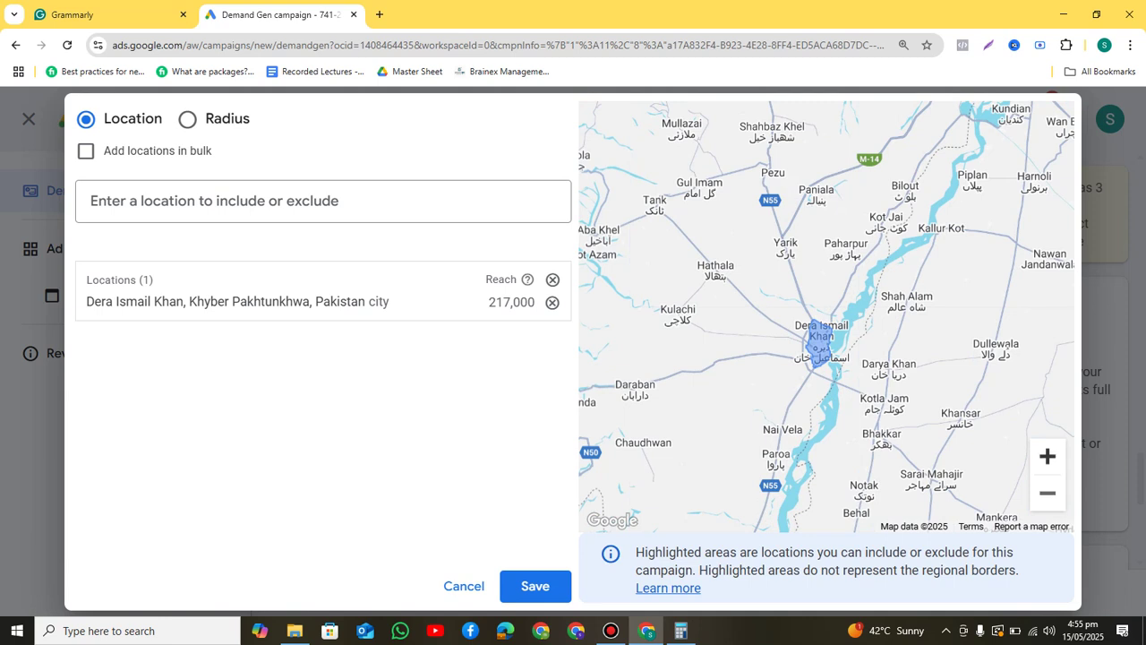
{"action": "left_click", "coordinate": [1047, 455]}
{"action": "left_click", "coordinate": [1047, 456]}
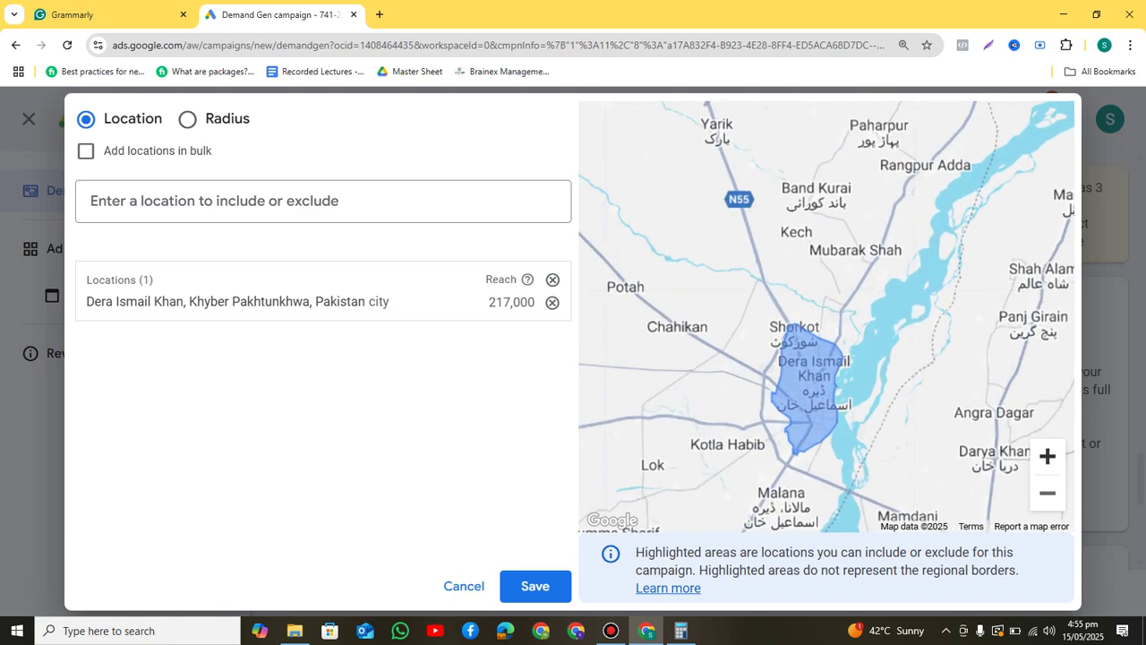
{"action": "left_click_drag", "start_coordinate": [828, 403], "coordinate": [854, 311]}
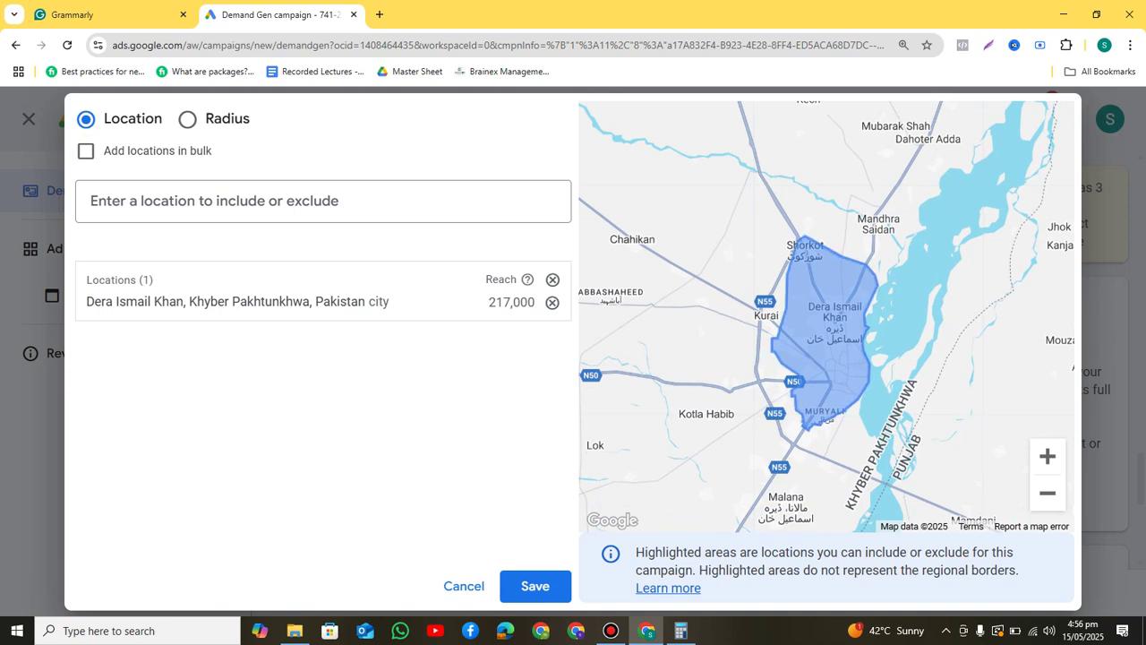
{"action": "left_click", "coordinate": [1047, 456]}
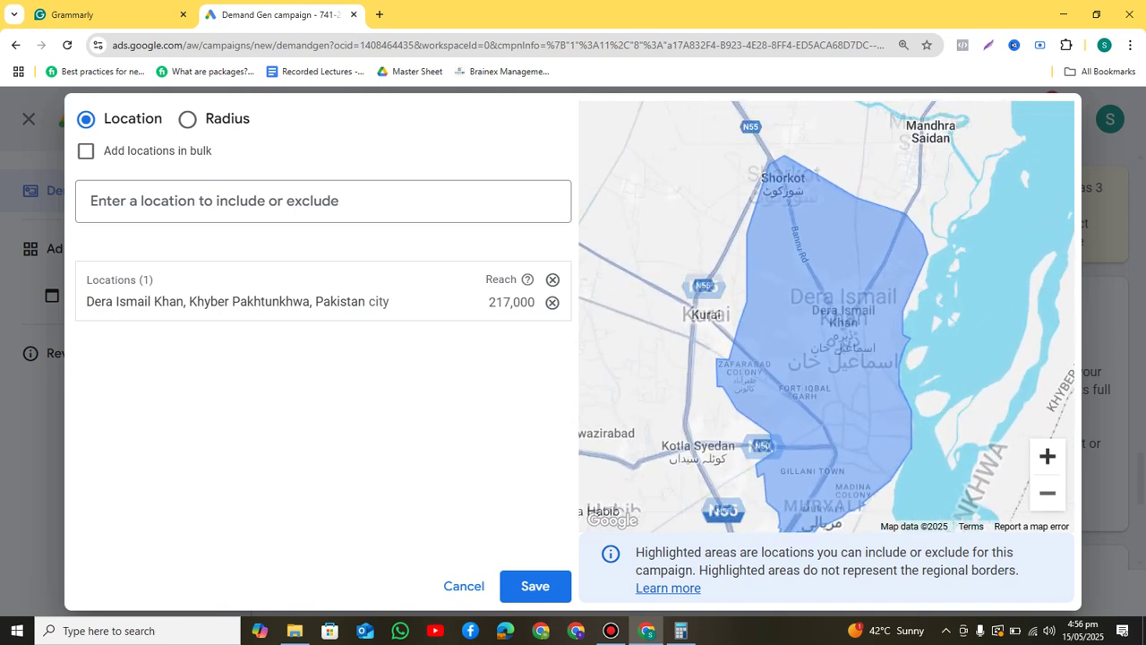
{"action": "left_click_drag", "start_coordinate": [835, 385], "coordinate": [832, 278]}
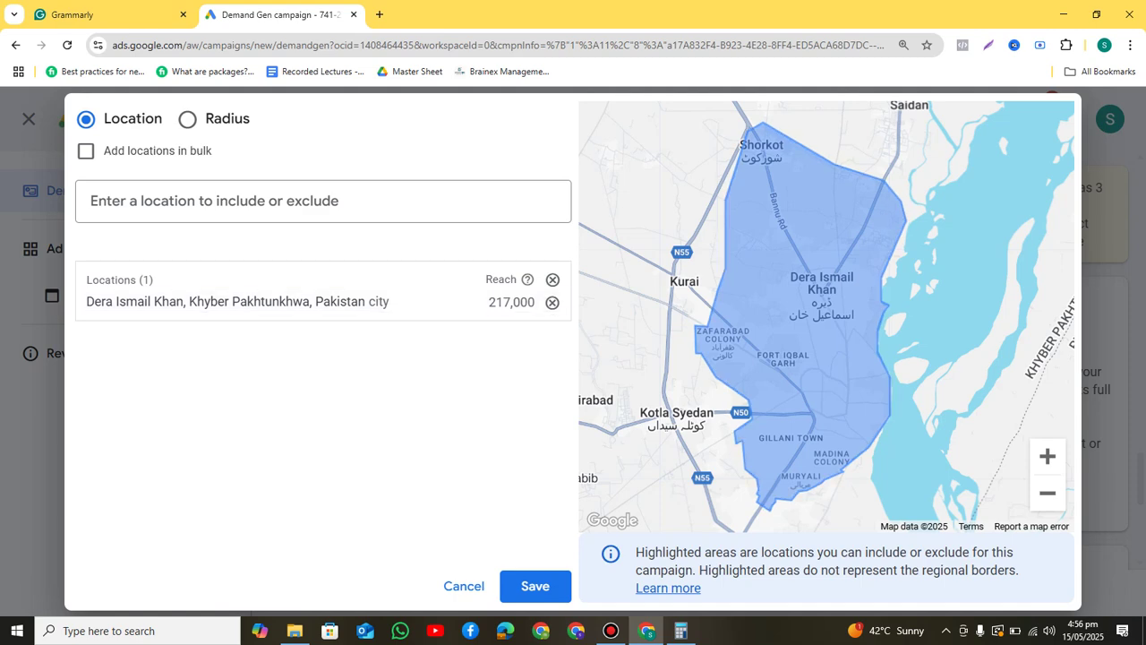
- Add a 20 mi radius target around Dera Ismail Khan and remove the city location from the list
{"action": "left_click", "coordinate": [187, 118]}
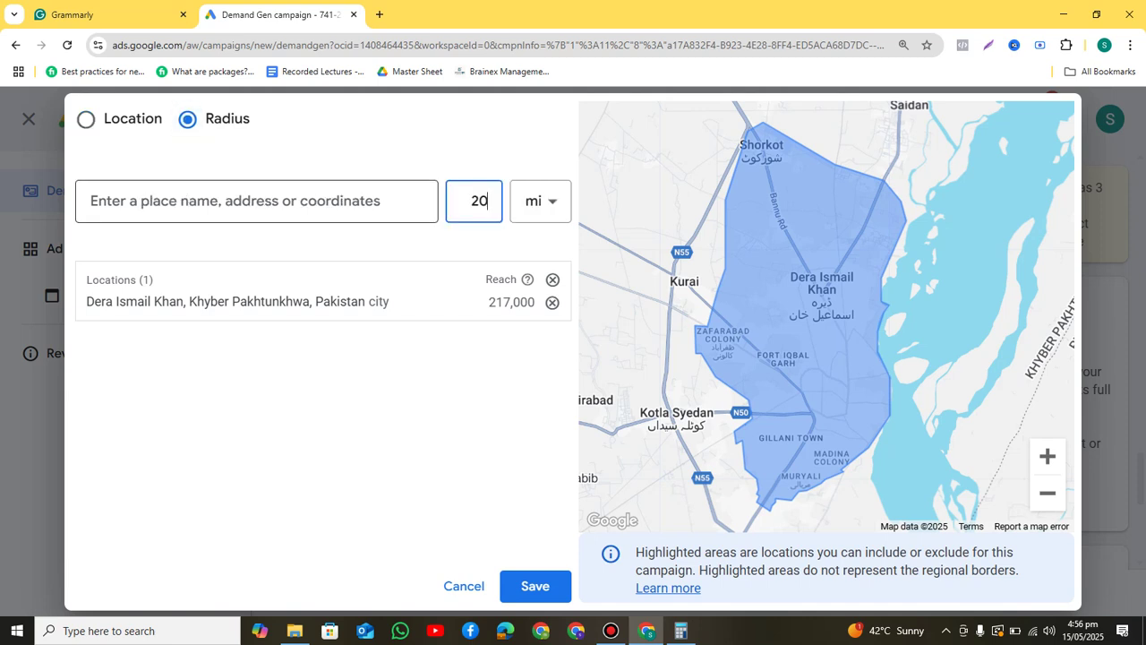
{"action": "left_click", "coordinate": [256, 200]}
{"action": "type", "text": "dera"}
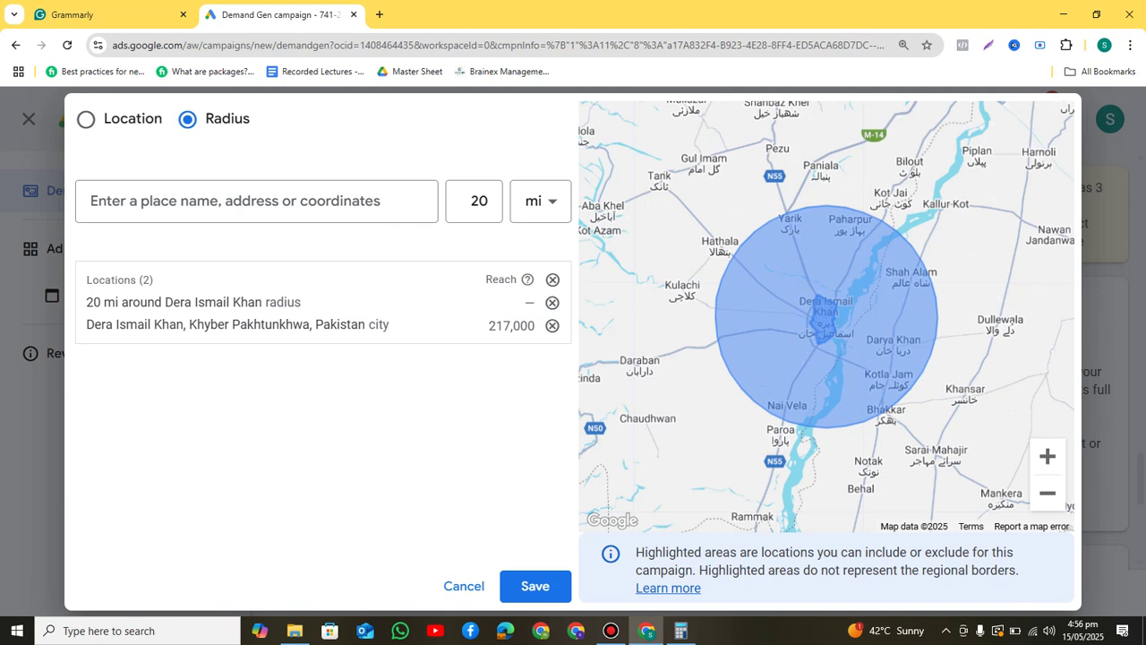
{"action": "left_click", "coordinate": [552, 325]}
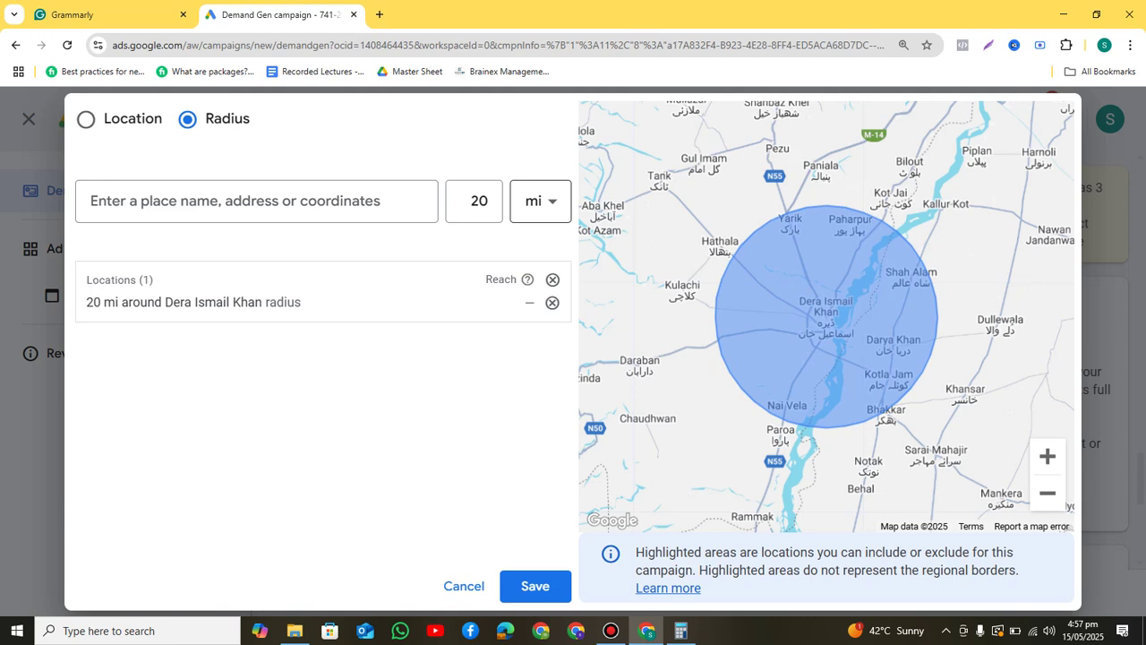
- Switch the radius unit for new entries to km and change the existing Dera Ismail Khan target to 20 km
{"action": "left_click", "coordinate": [540, 201]}
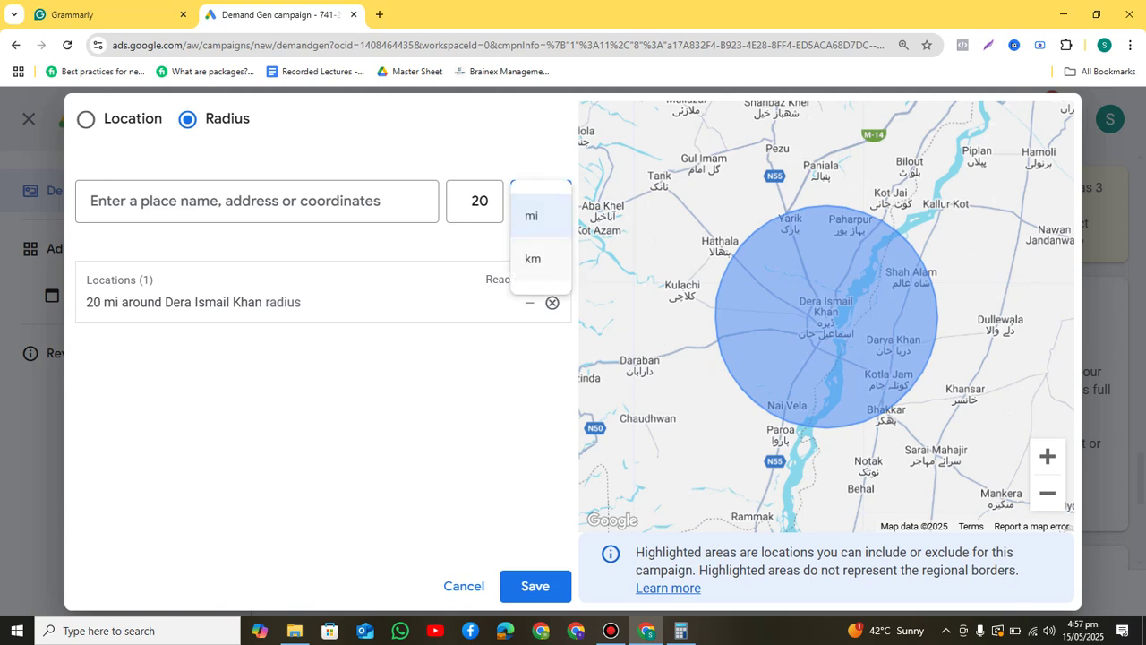
{"action": "left_click", "coordinate": [533, 259]}
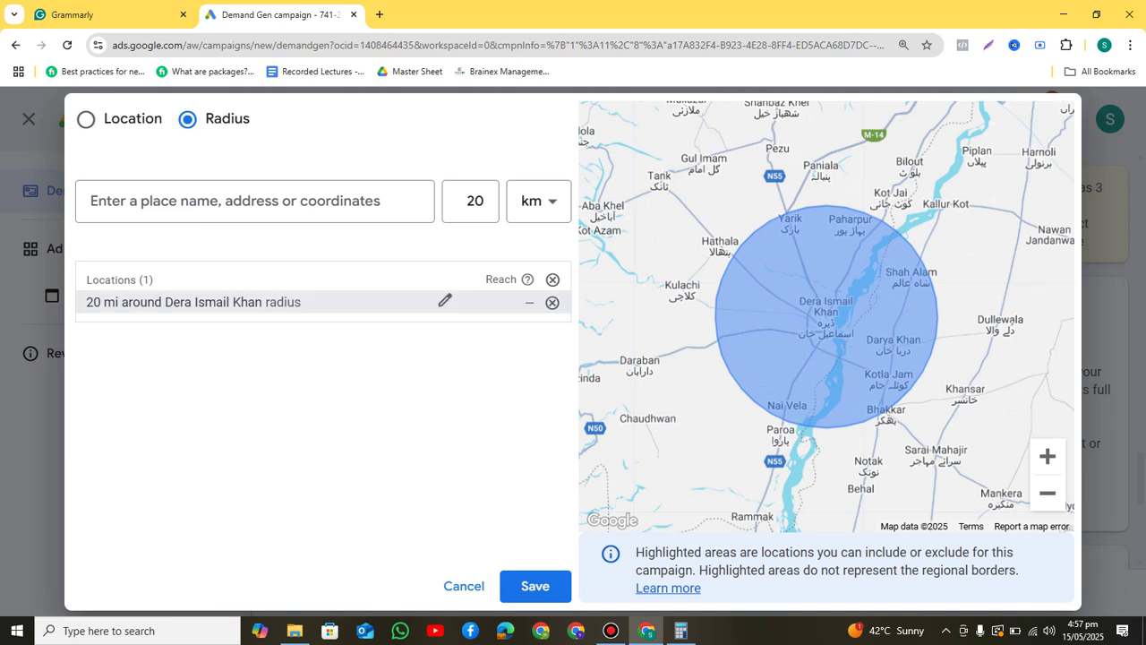
{"action": "left_click", "coordinate": [445, 301]}
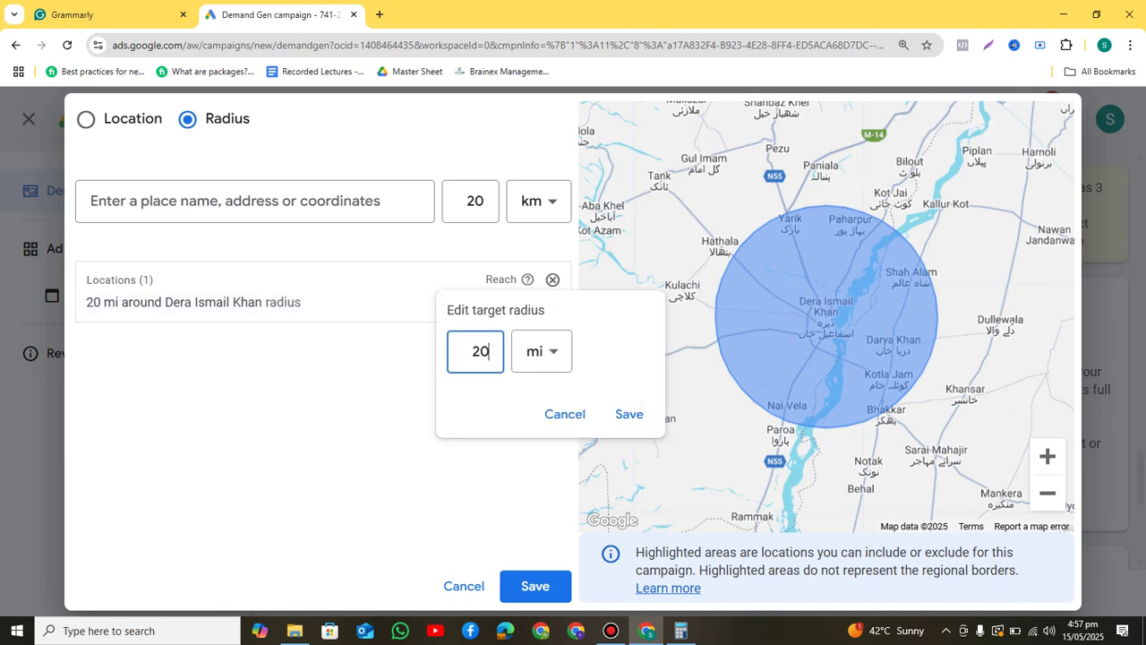
{"action": "left_click", "coordinate": [541, 352]}
{"action": "left_click", "coordinate": [533, 409]}
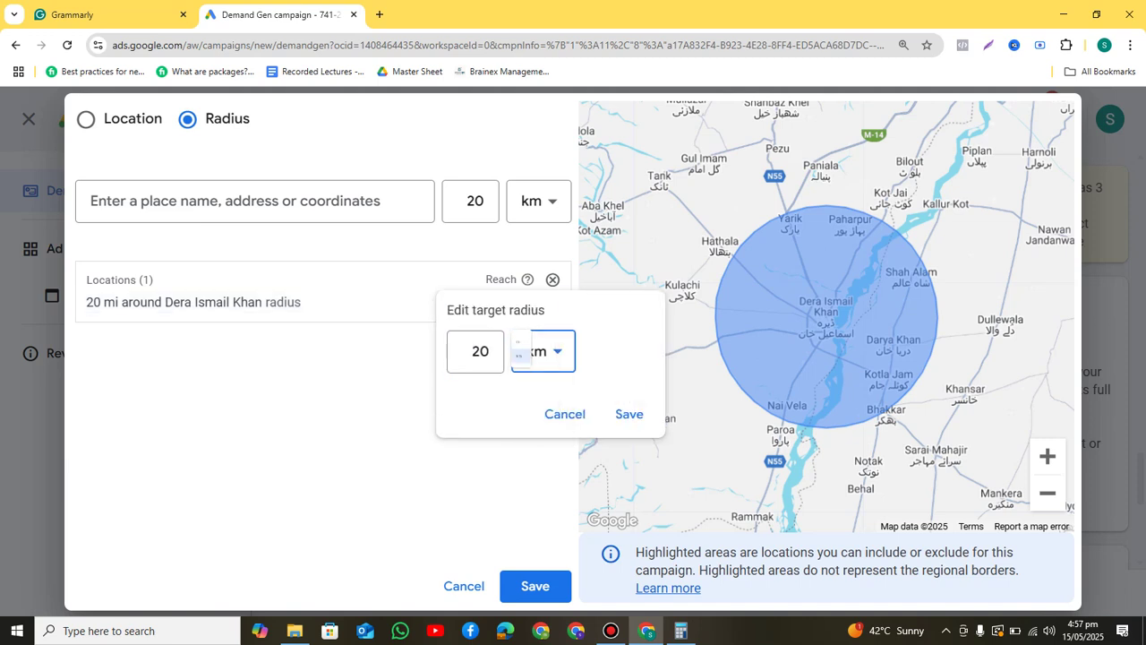
{"action": "left_click", "coordinate": [629, 414]}
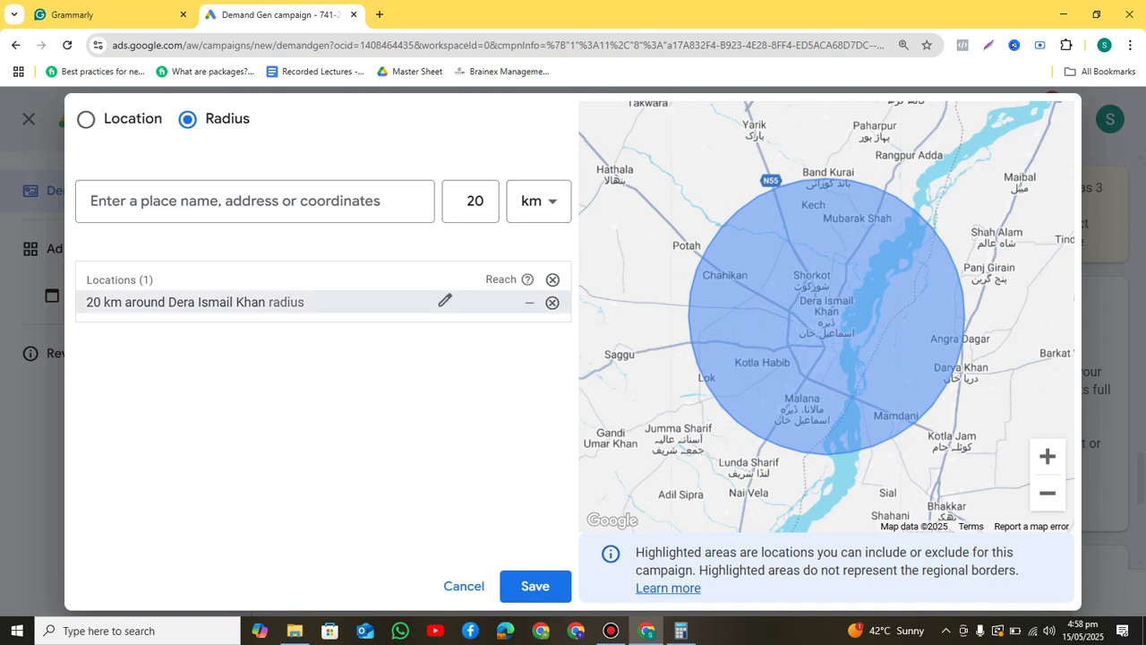
- Set the target radius around Dera Ismail Khan to 30 km
{"action": "left_click", "coordinate": [440, 300]}
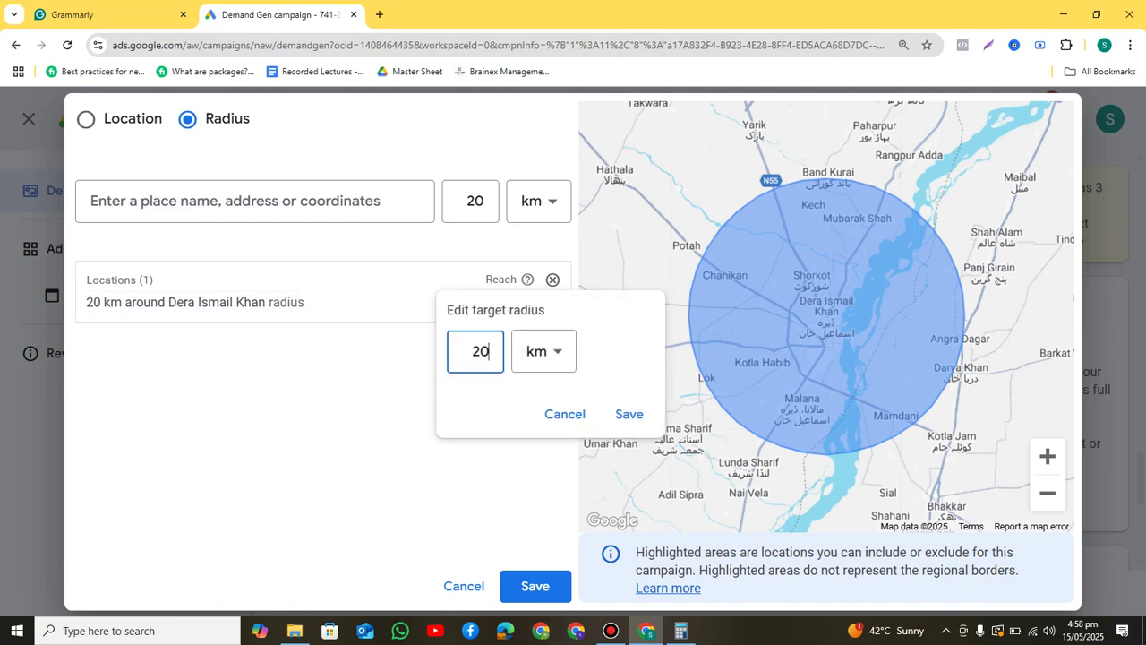
{"action": "left_click_drag", "start_coordinate": [471, 352], "coordinate": [490, 352]}
{"action": "type", "text": "30"}
{"action": "key", "text": "Return"}
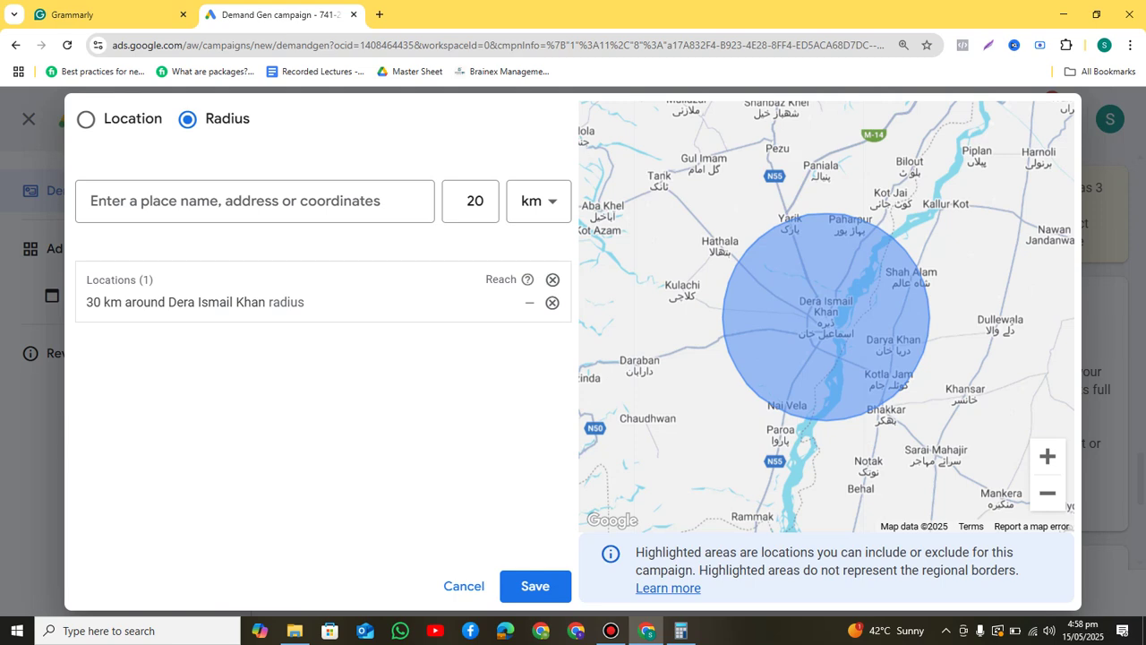
- Examine the area covered by the 30 km Dera Ismail Khan radius on the map at closer and wider scales
{"action": "left_click", "coordinate": [1046, 455]}
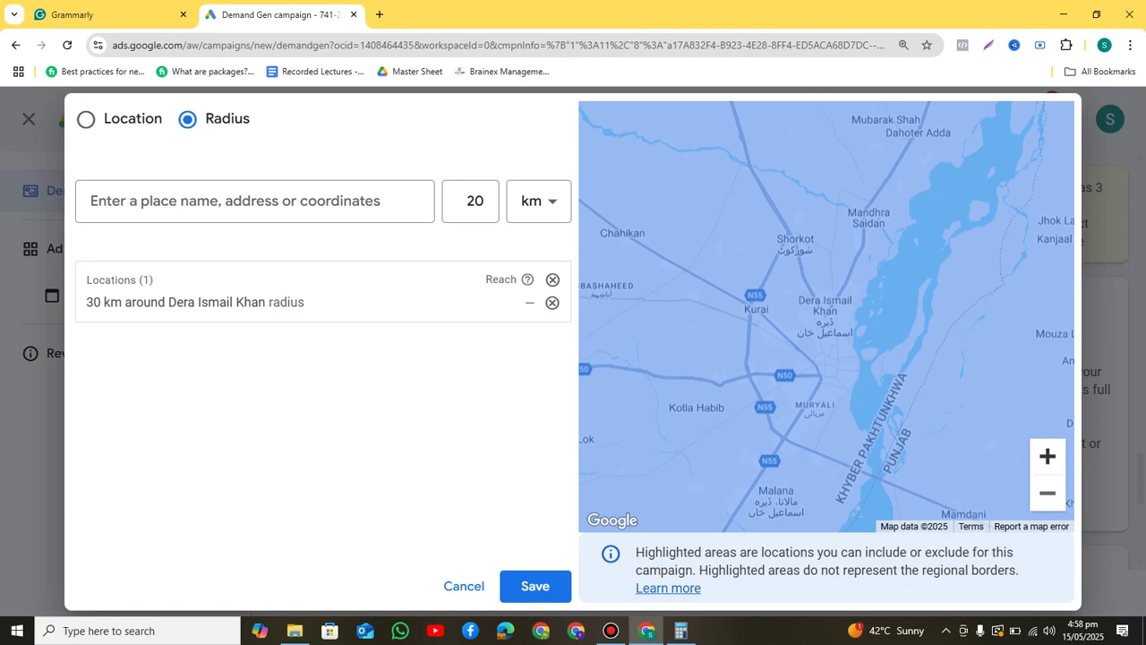
{"action": "left_click", "coordinate": [1047, 493]}
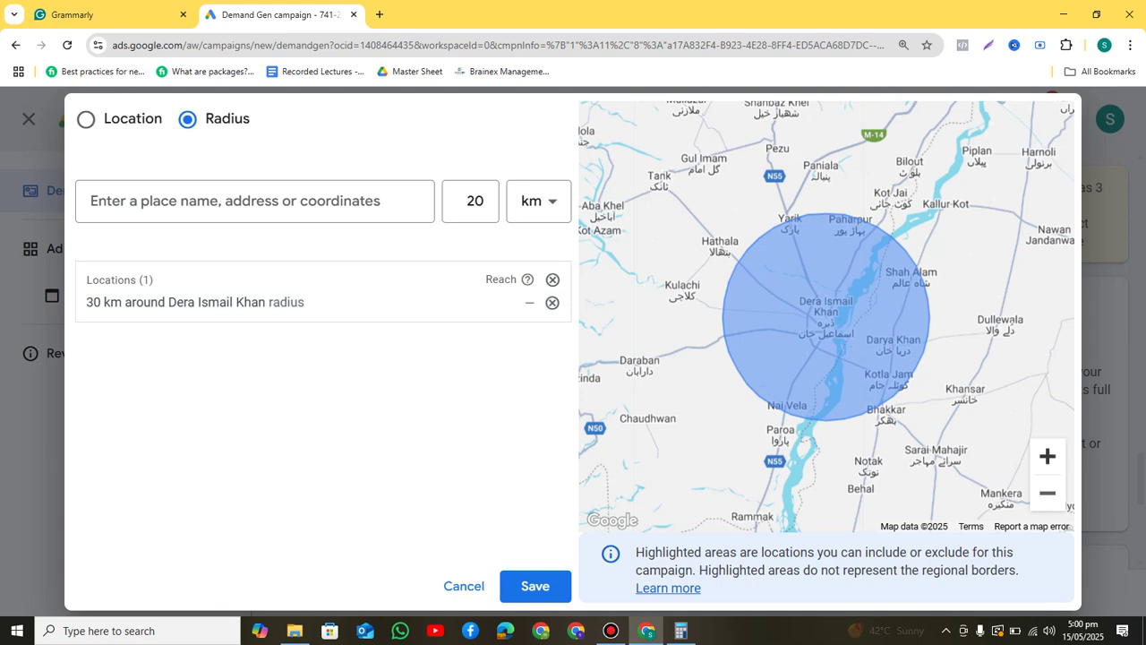
{"action": "left_click", "coordinate": [1047, 455]}
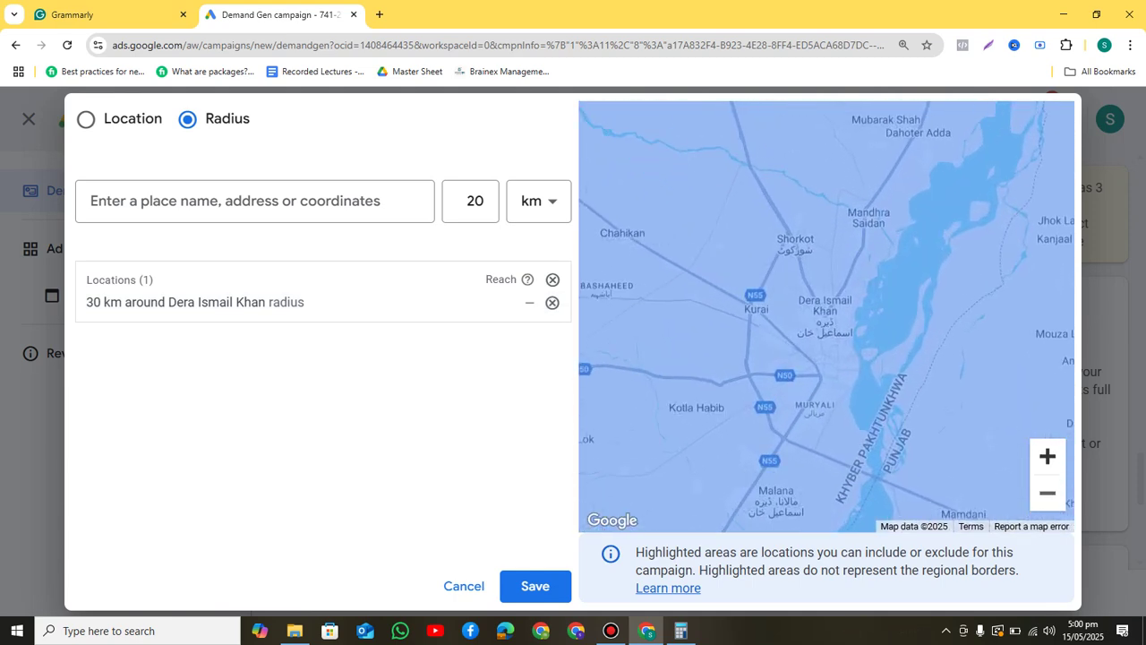
{"action": "left_click", "coordinate": [1047, 455]}
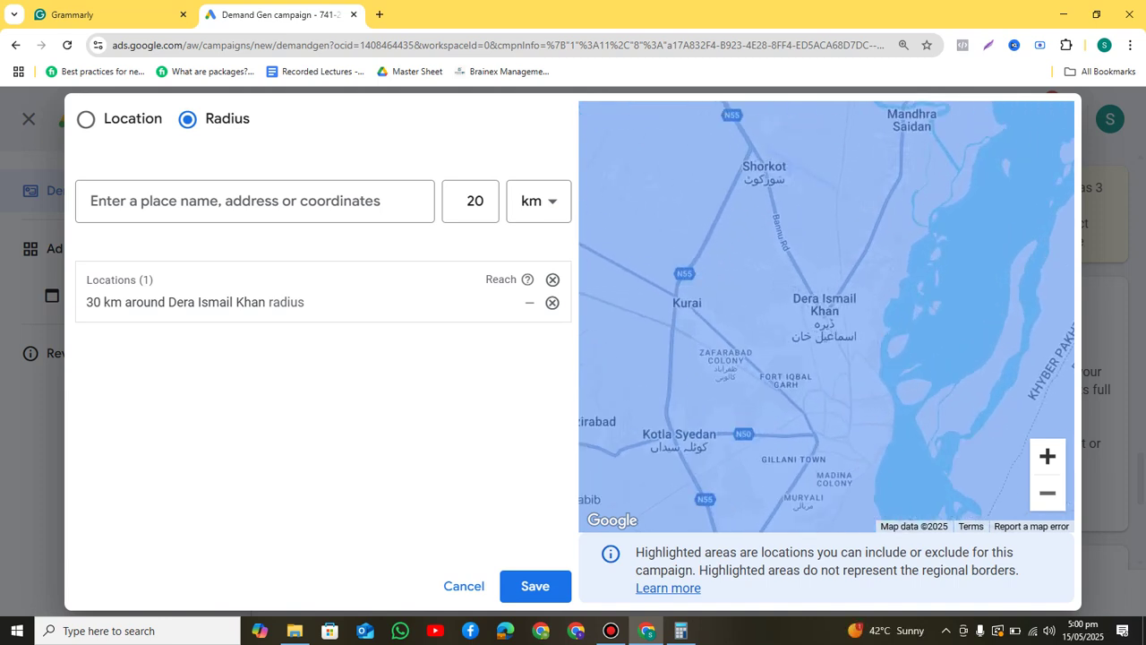
{"action": "left_click", "coordinate": [1047, 456]}
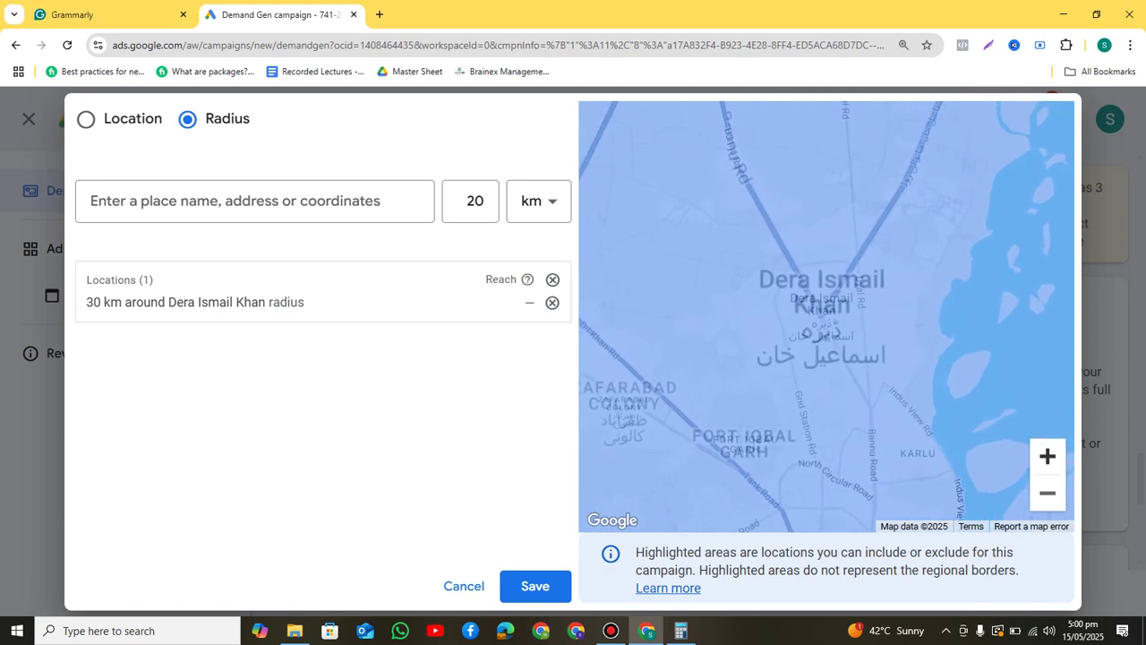
{"action": "left_click", "coordinate": [1047, 456]}
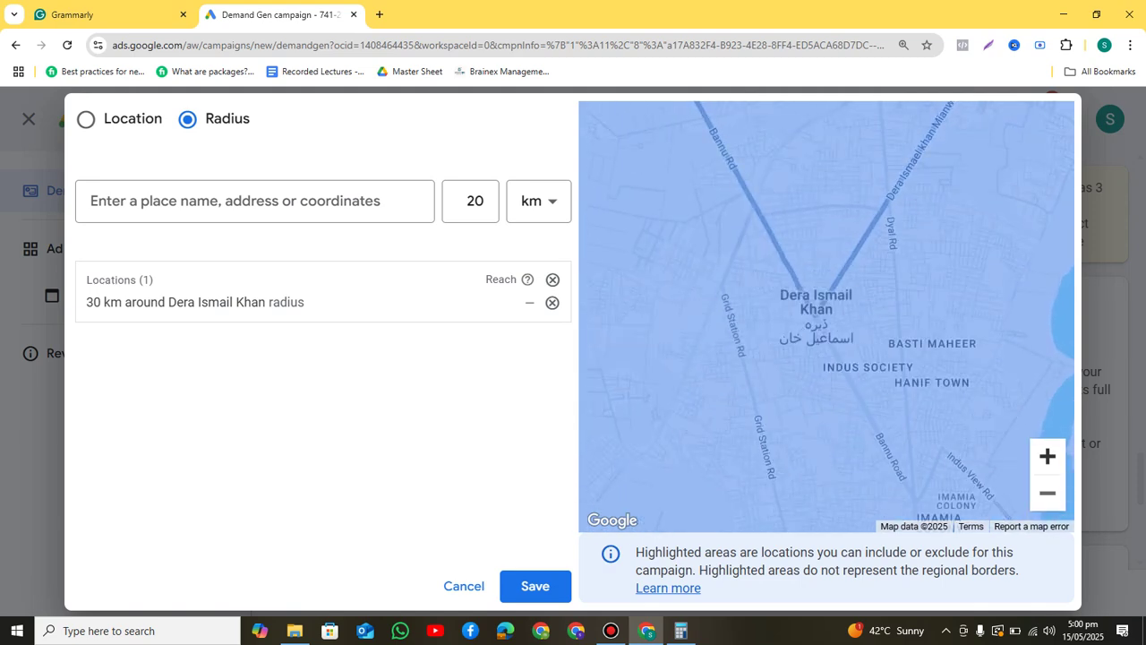
{"action": "left_click", "coordinate": [1047, 493]}
{"action": "left_click", "coordinate": [1047, 493]}
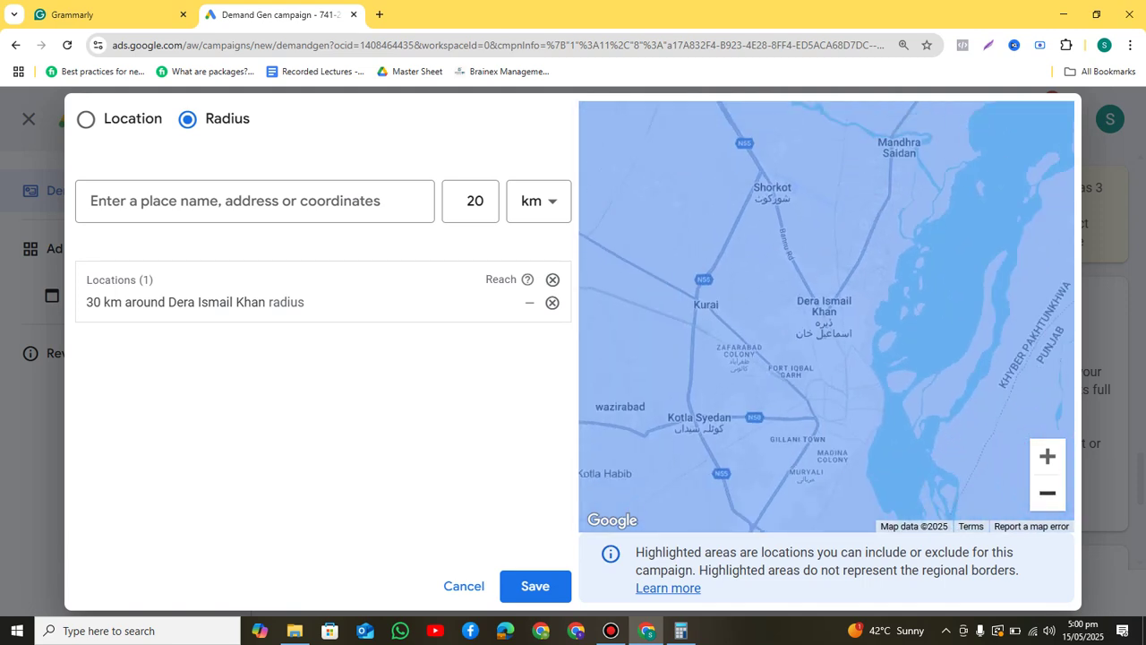
{"action": "left_click", "coordinate": [1047, 493]}
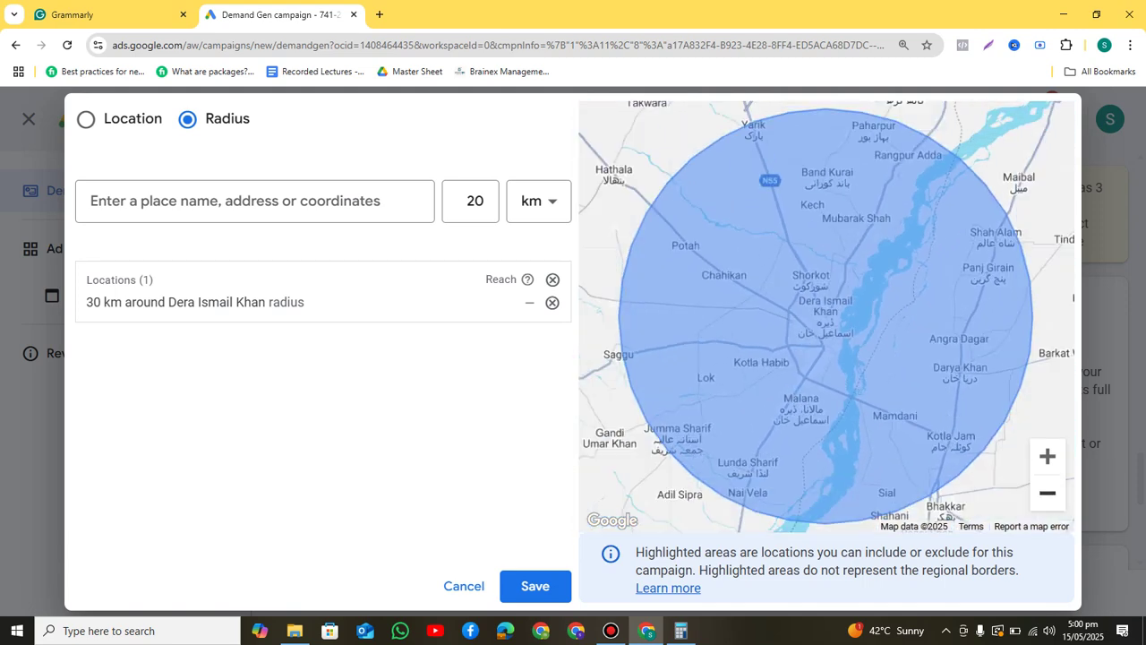
- Reduce the Dera Ismail Khan target radius to 1 km
{"action": "left_click", "coordinate": [445, 300]}
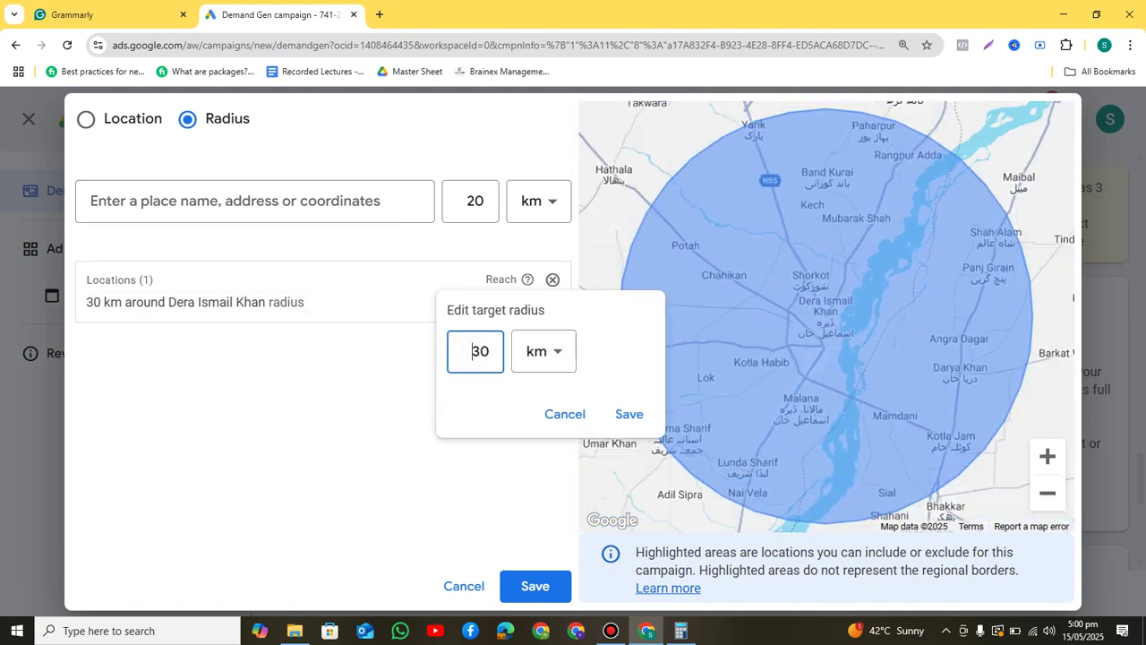
{"action": "double_click", "coordinate": [474, 351]}
{"action": "type", "text": "1"}
{"action": "left_click", "coordinate": [629, 413]}
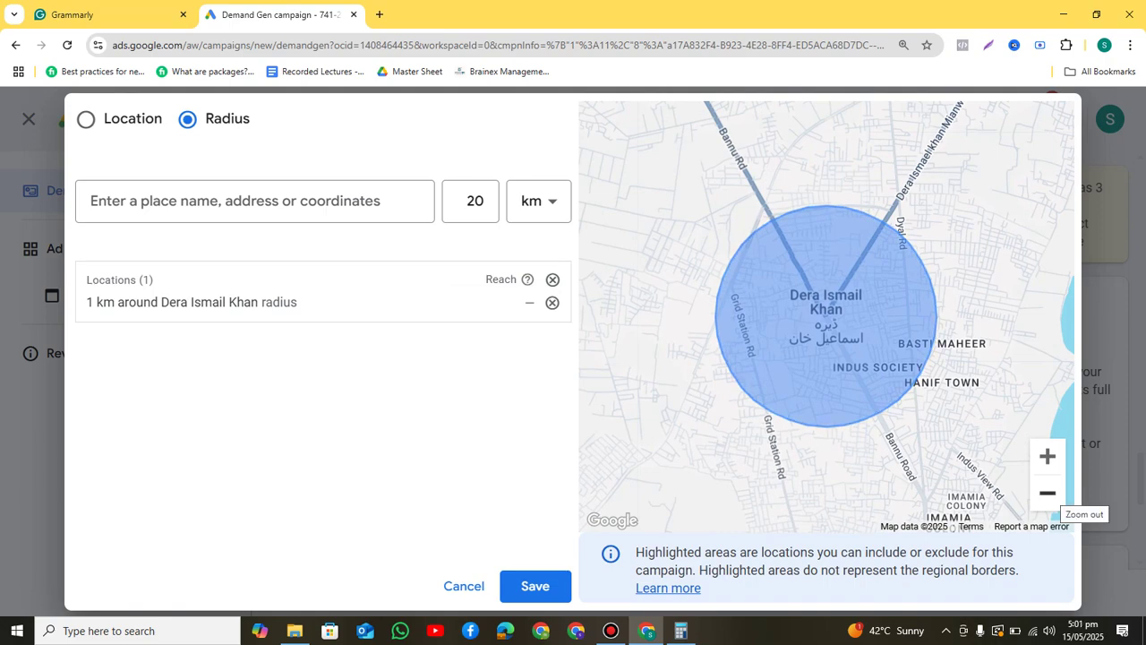
- Check which parts of the city the 1 km circle covers and set the Dera Ismail Khan target radius to 4 km
{"action": "left_click", "coordinate": [1047, 492]}
{"action": "left_click", "coordinate": [1047, 493]}
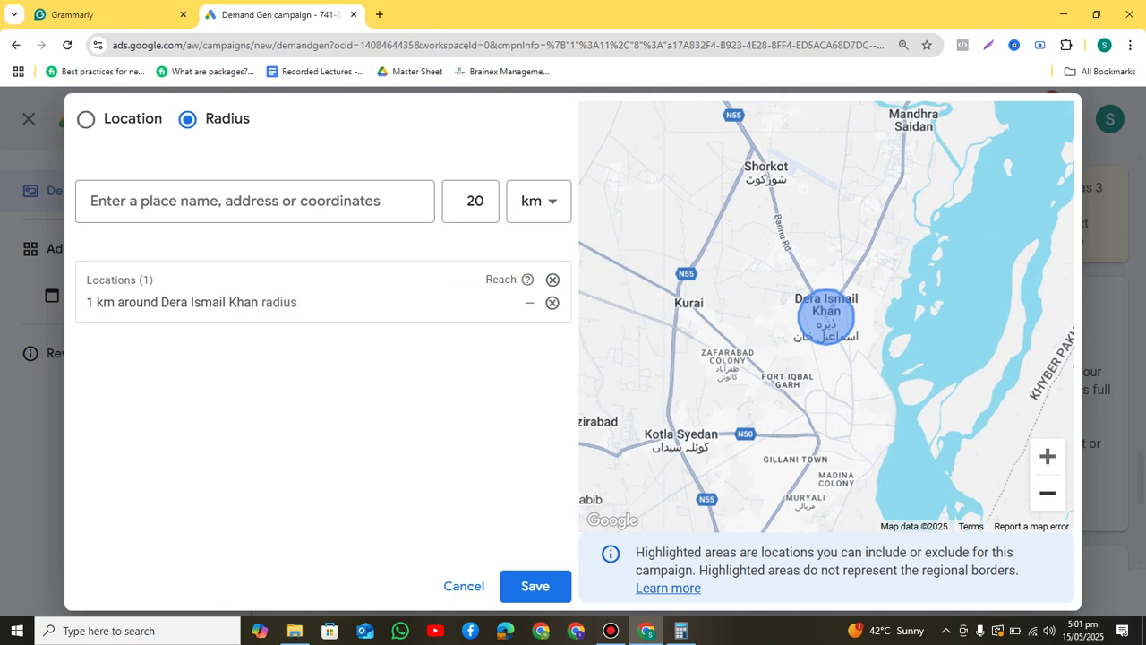
{"action": "left_click_drag", "start_coordinate": [826, 333], "coordinate": [828, 283]}
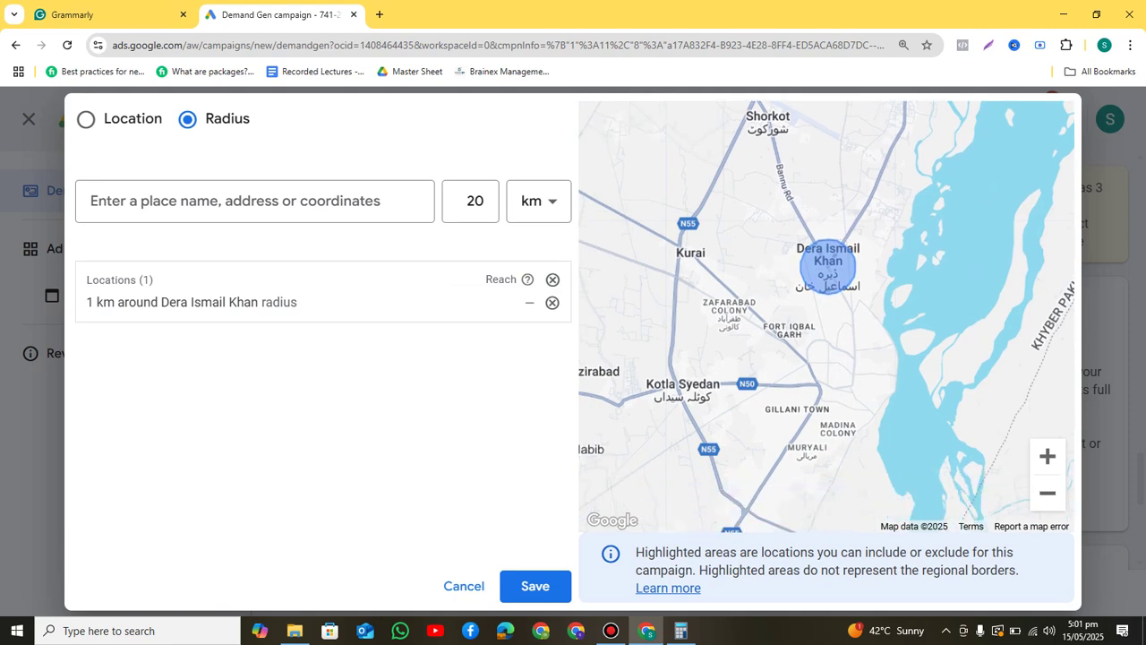
{"action": "left_click", "coordinate": [1047, 455]}
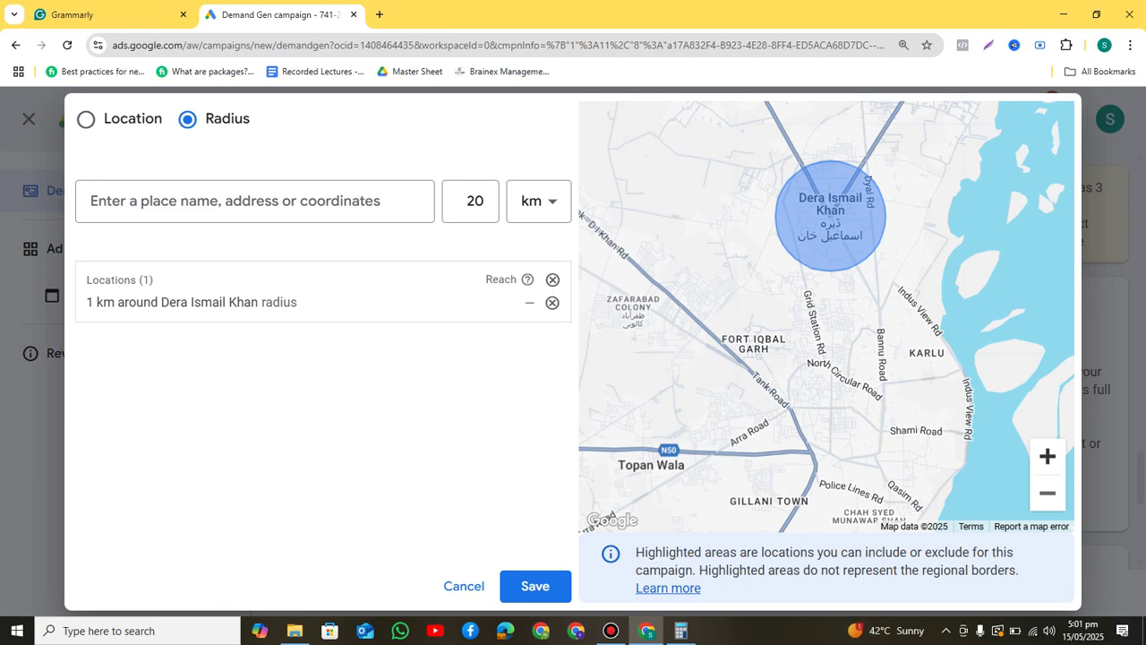
{"action": "mouse_move", "coordinate": [825, 316]}
{"action": "left_mouse_down"}
{"action": "mouse_move", "coordinate": [813, 275]}
{"action": "mouse_move", "coordinate": [809, 311]}
{"action": "left_mouse_up"}
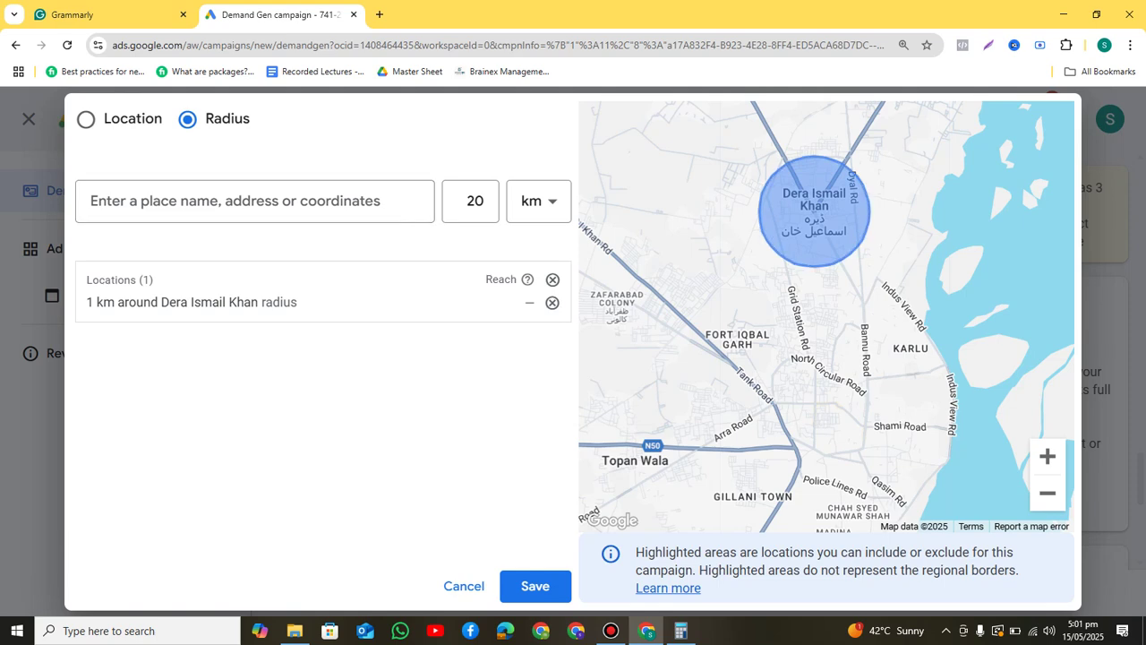
{"action": "left_click", "coordinate": [445, 302]}
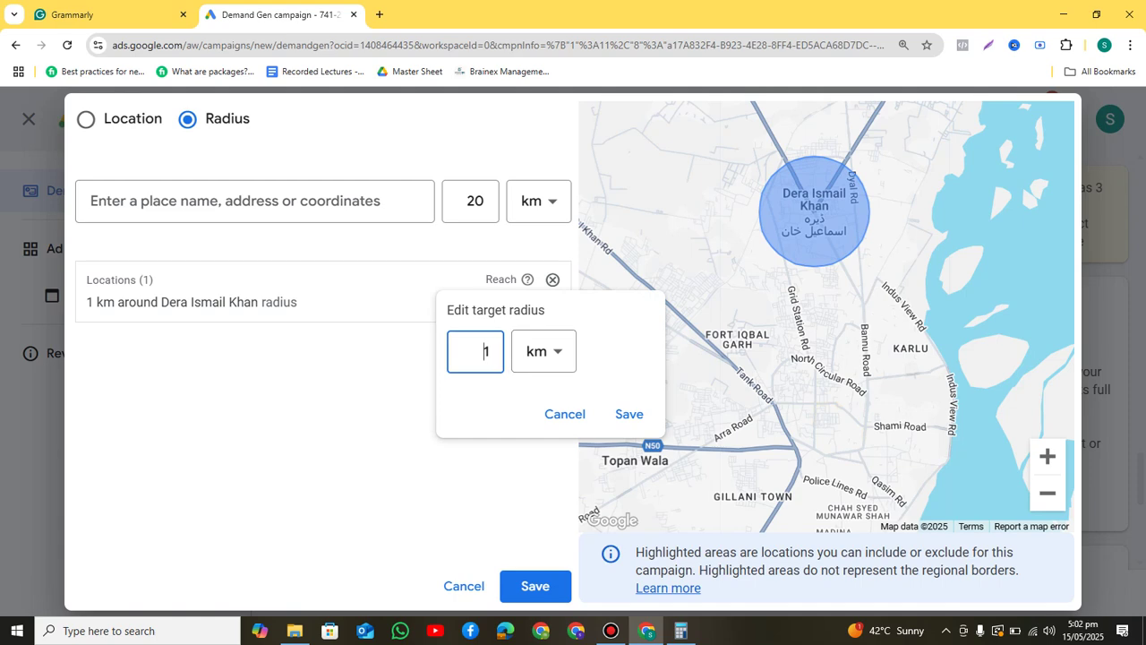
{"action": "key", "text": "BackSpace"}
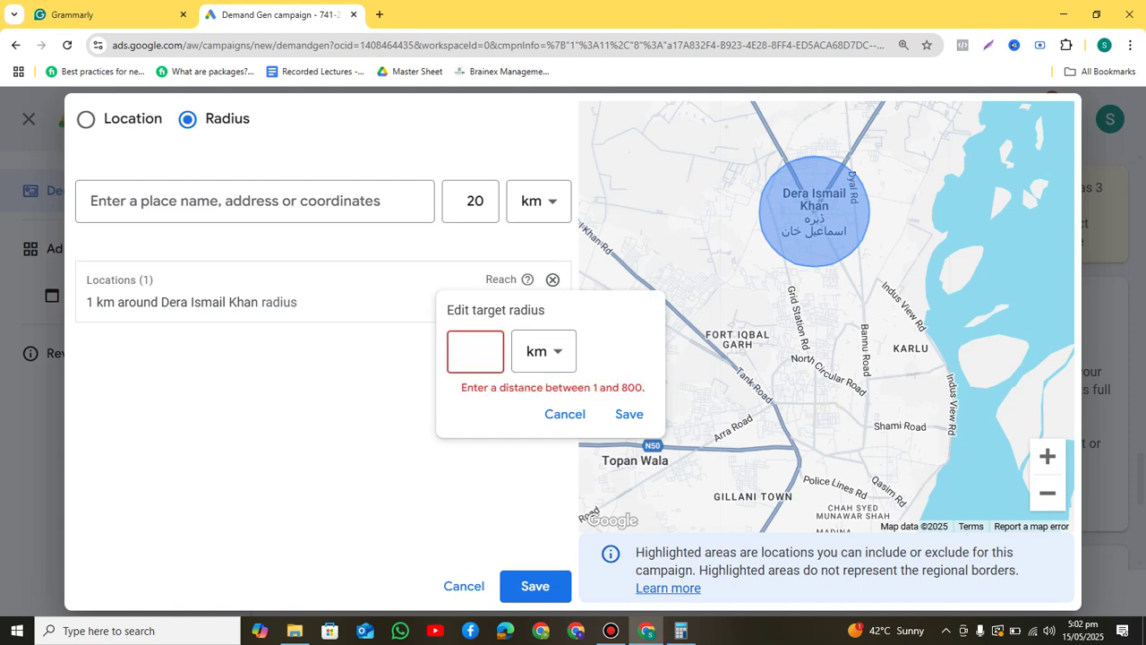
{"action": "type", "text": "4"}
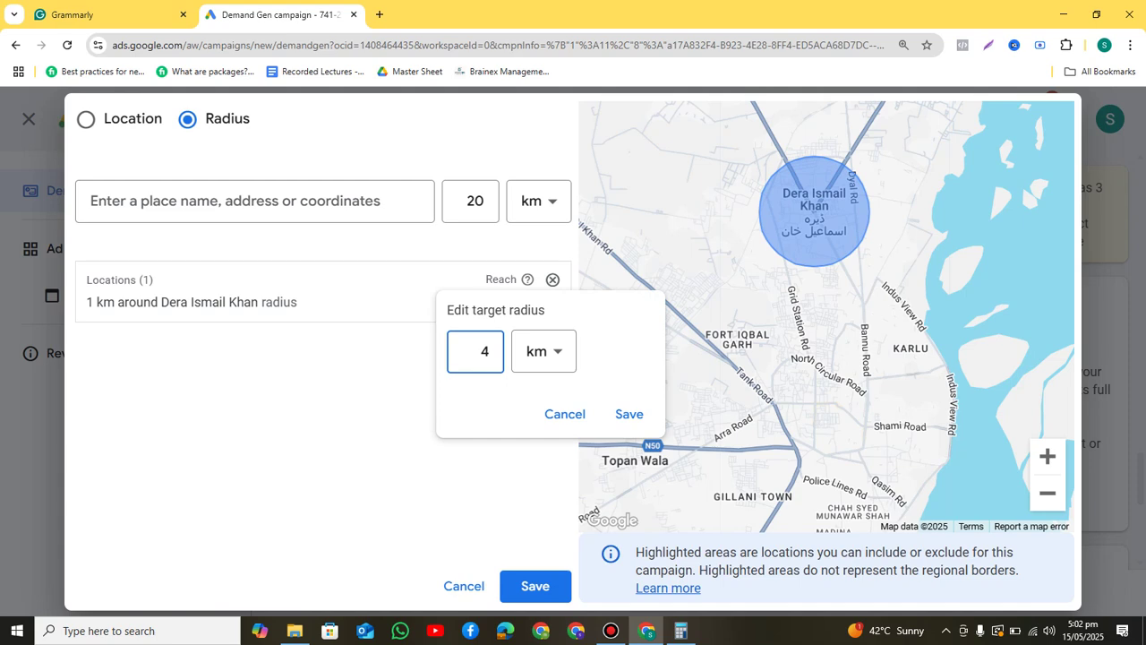
{"action": "key", "text": "Return"}
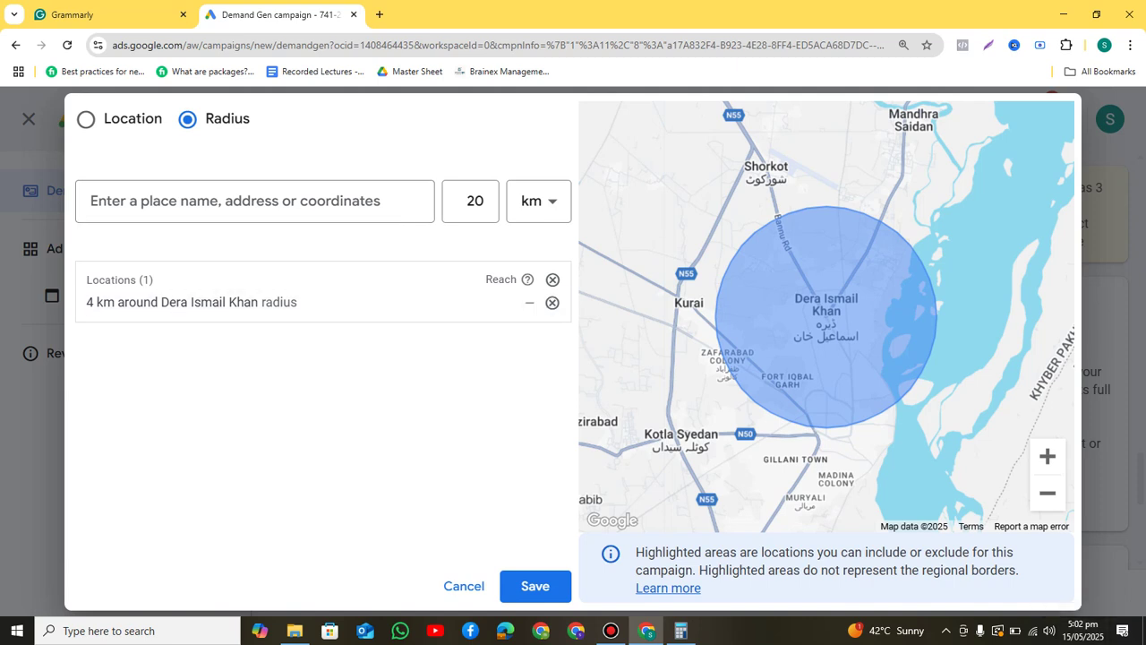
- Search the web for "google map" in a new browser tab and open Google Maps
{"action": "left_click", "coordinate": [379, 14]}
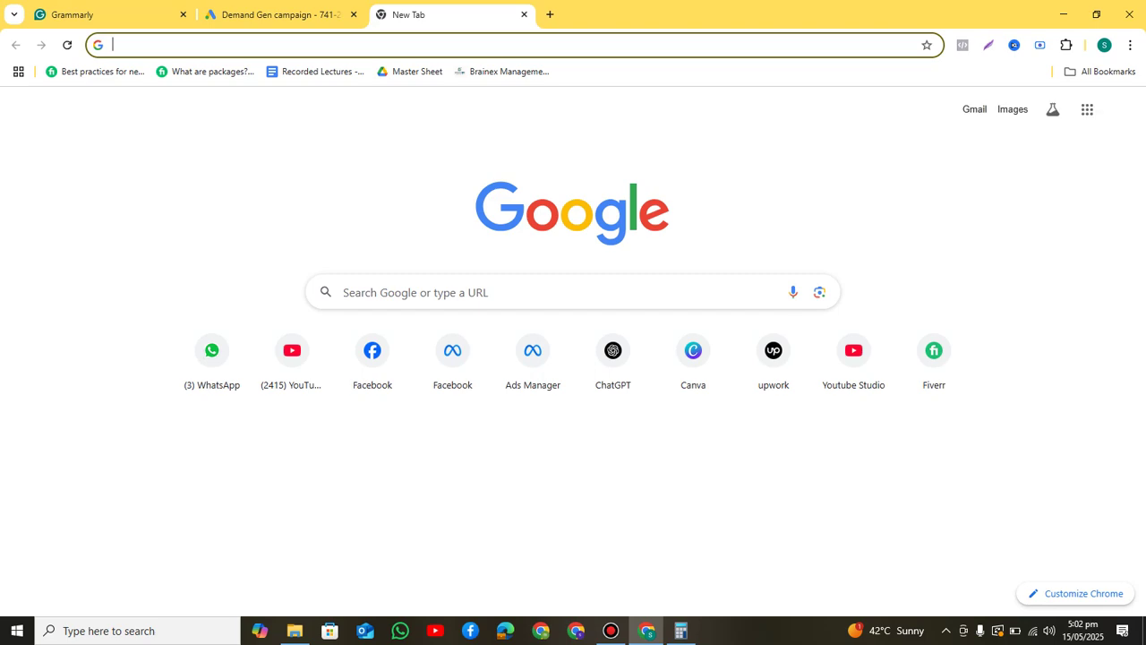
{"action": "type", "text": "google"}
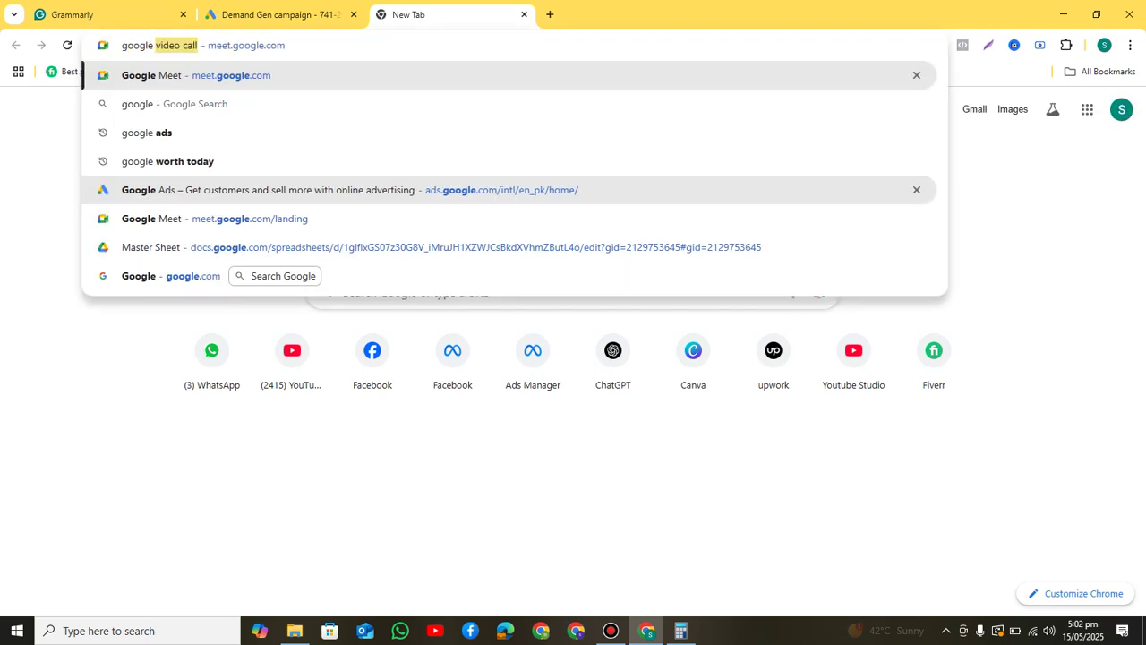
{"action": "type", "text": " map"}
{"action": "key", "text": "Return"}
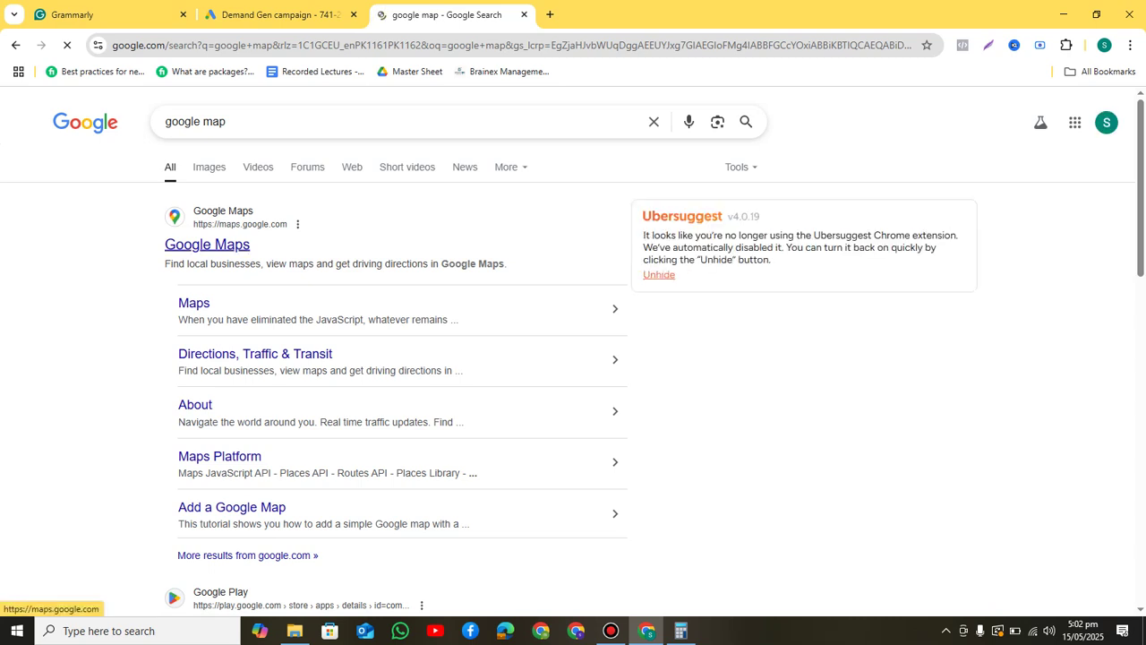
{"action": "left_click", "coordinate": [207, 244]}
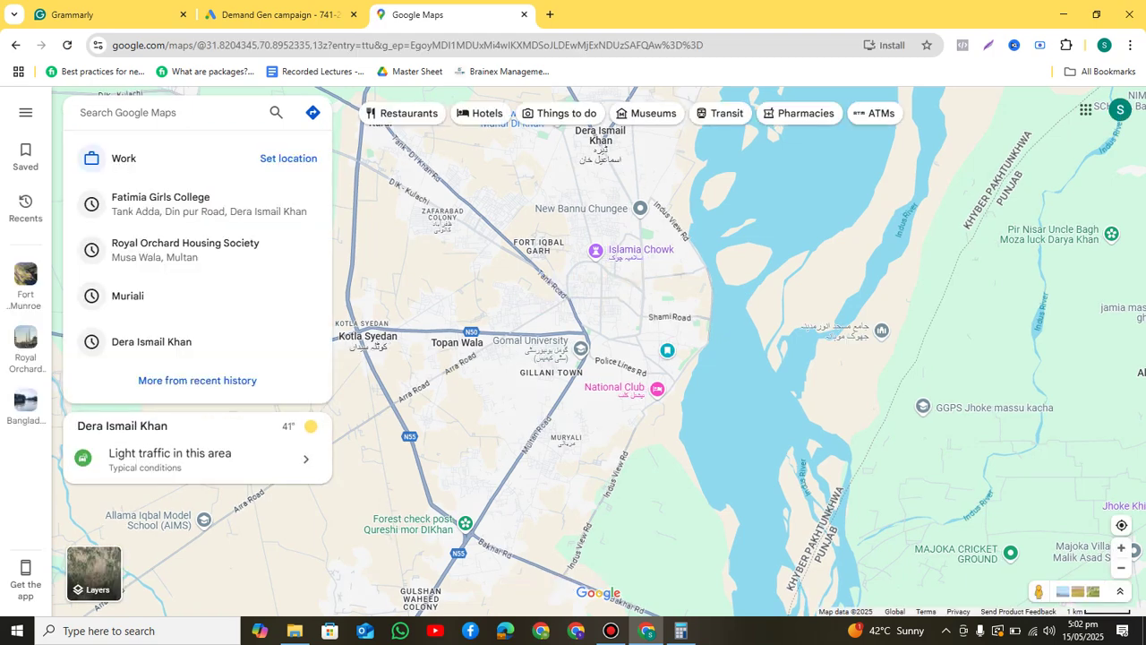
- Pin a point on Muslim Bazar near Gomal Market in Dera Ismail Khan and copy its coordinates, 31.832048, 70.902057
{"action": "left_click", "coordinate": [1121, 547]}
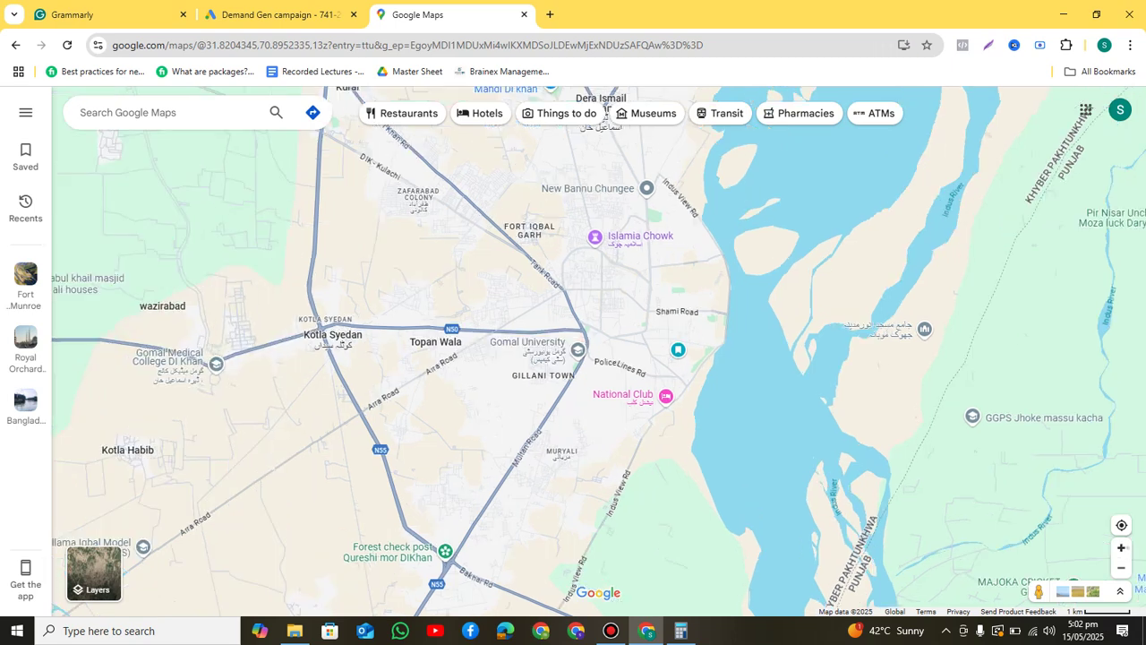
{"action": "left_click", "coordinate": [1121, 547]}
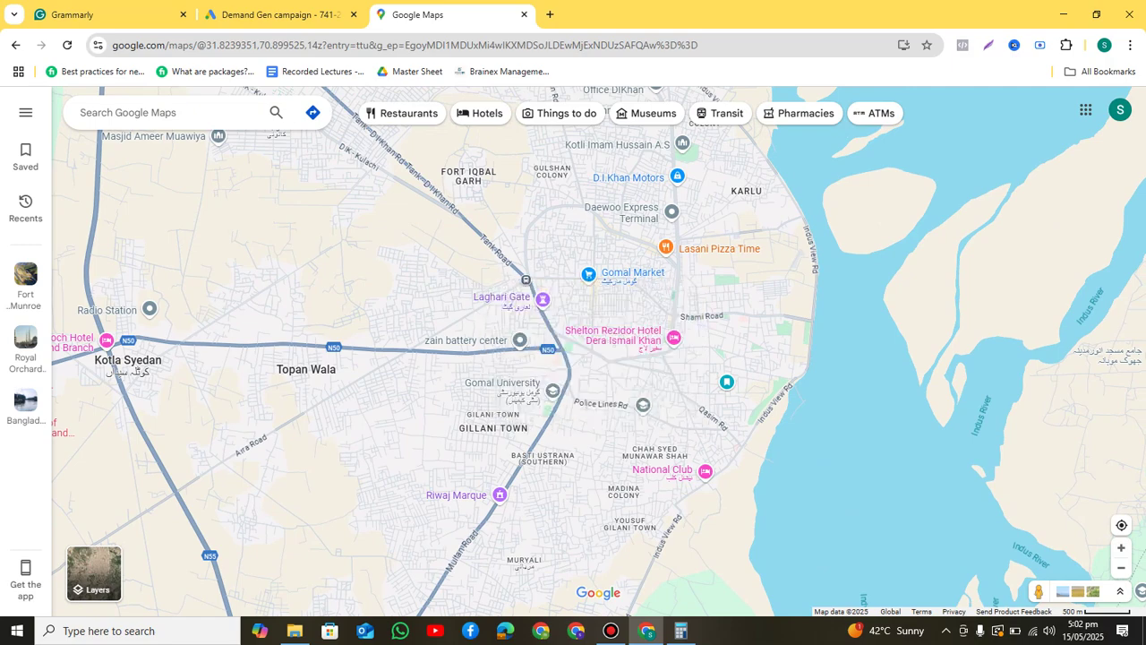
{"action": "left_click", "coordinate": [1121, 547]}
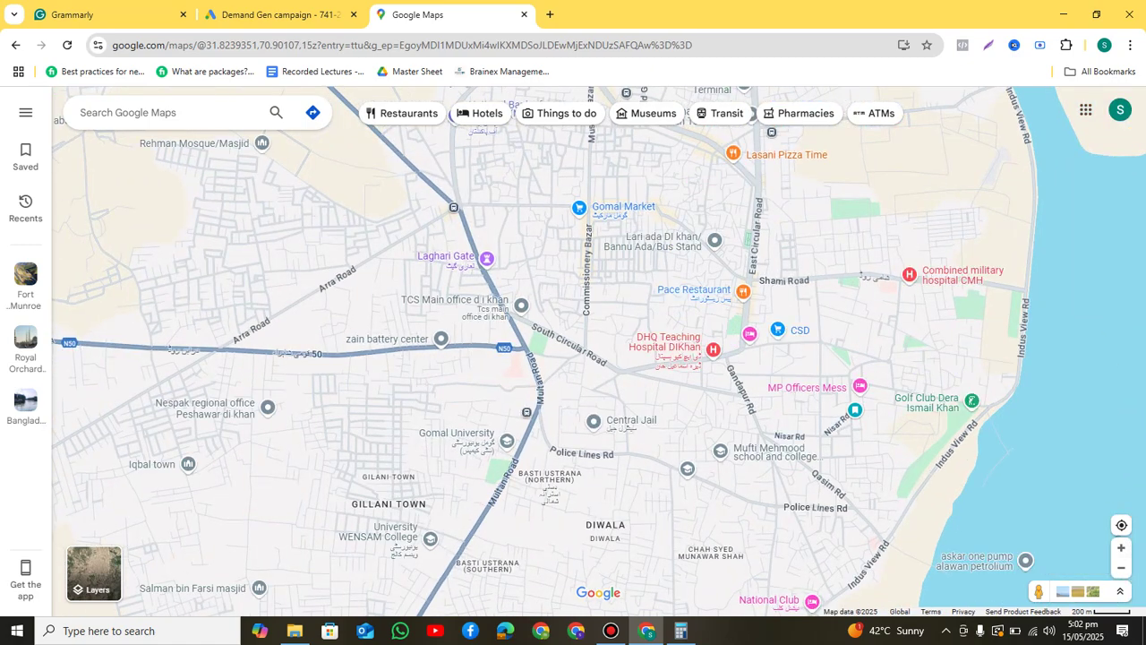
{"action": "left_click_drag", "start_coordinate": [626, 314], "coordinate": [580, 362]}
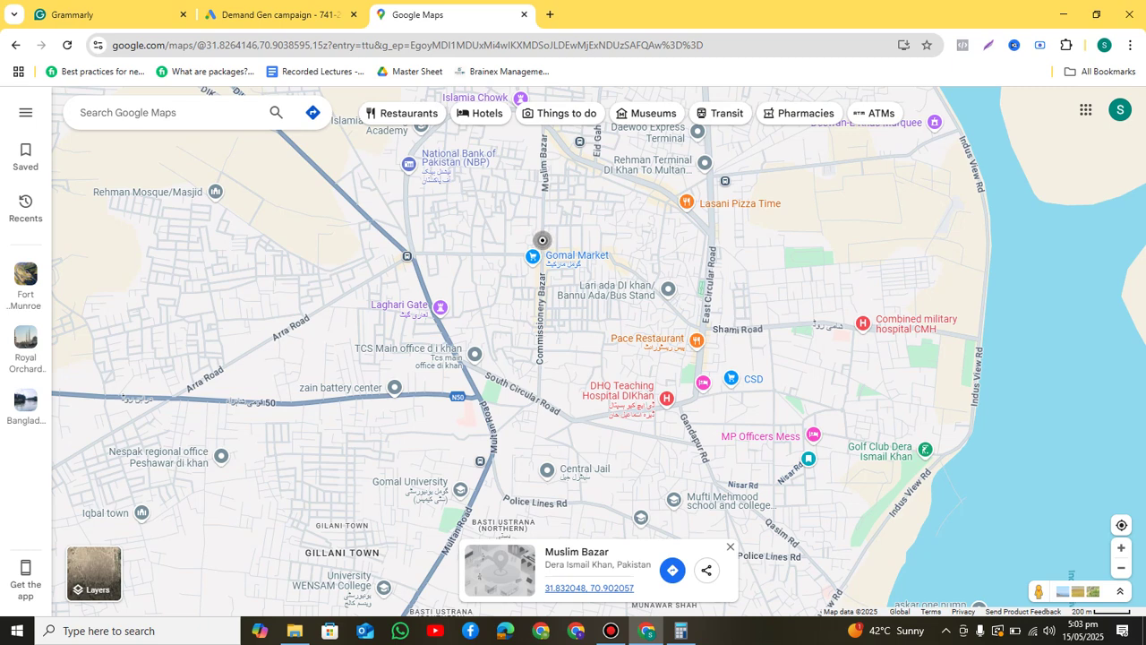
{"action": "right_click", "coordinate": [606, 588]}
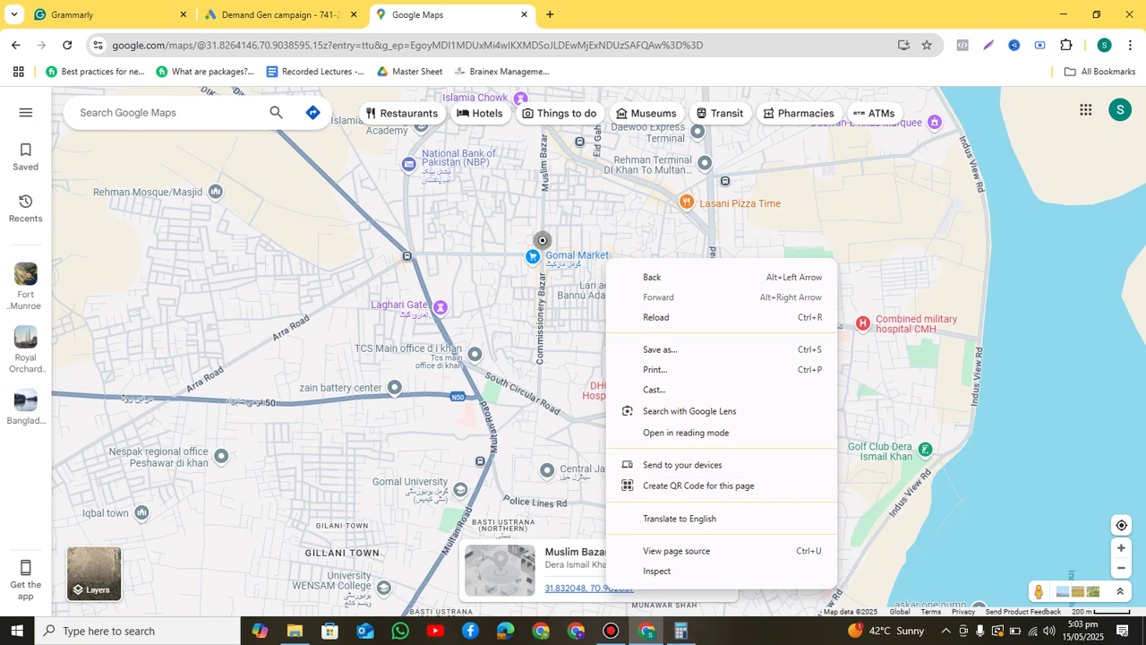
{"action": "key", "text": "Escape"}
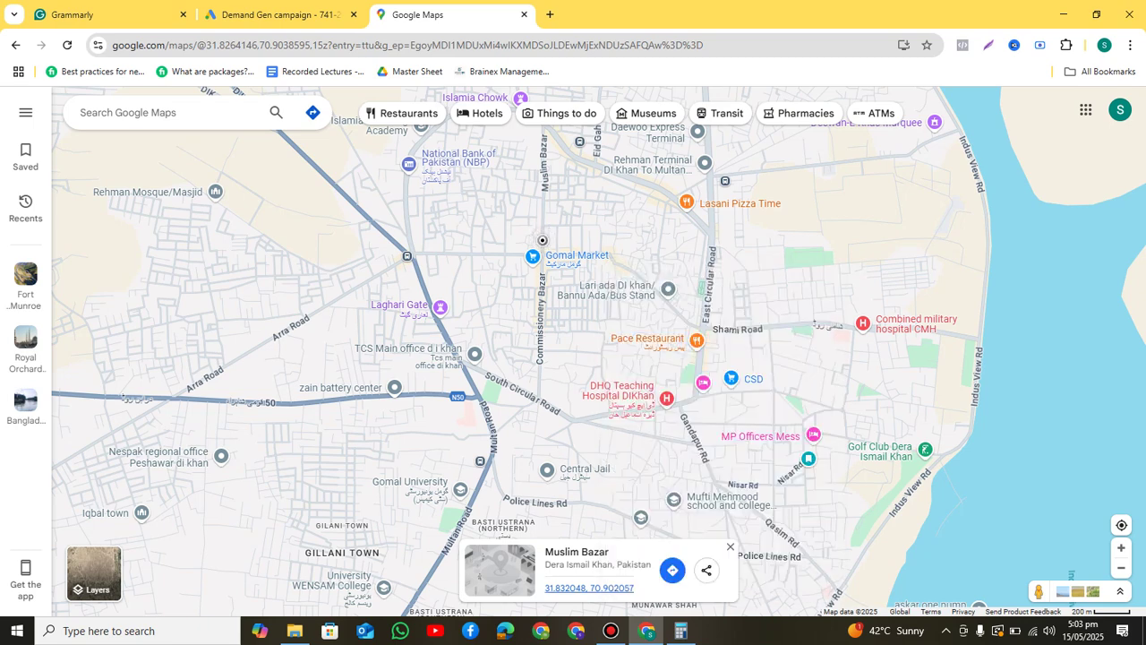
{"action": "left_click_drag", "start_coordinate": [634, 588], "coordinate": [545, 589]}
{"action": "key", "text": "ctrl+c"}
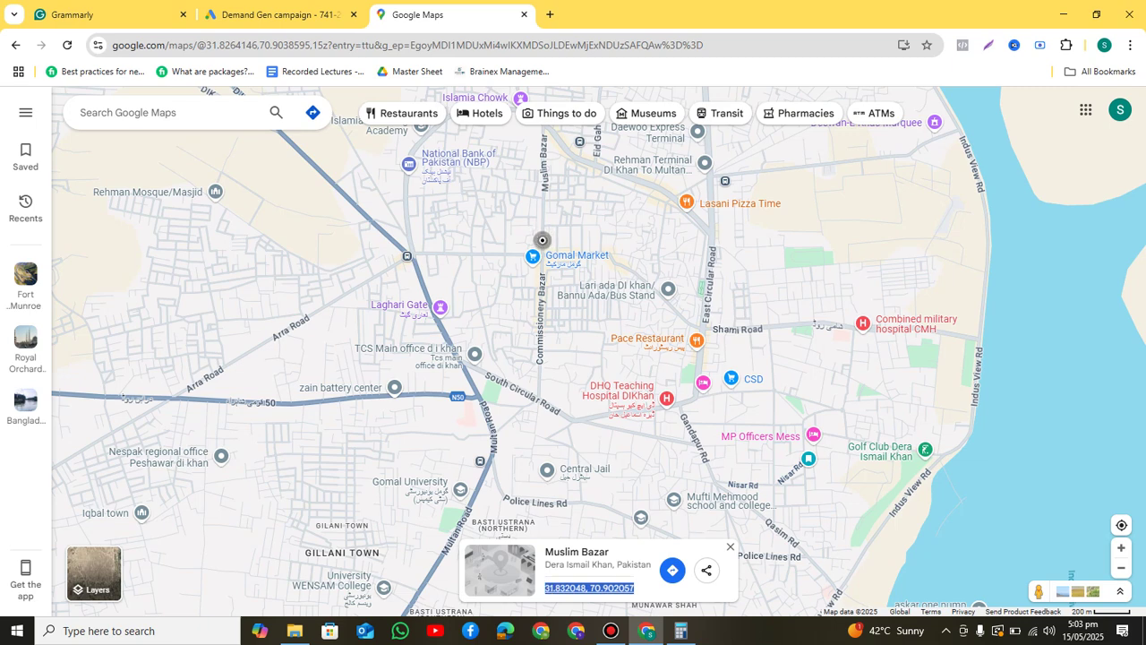
- In the Google Ads campaign, replace the Dera Ismail Khan radius target with a 20 km radius around 31.832048, 70.902057
{"action": "key", "text": "ctrl+shift+Tab"}
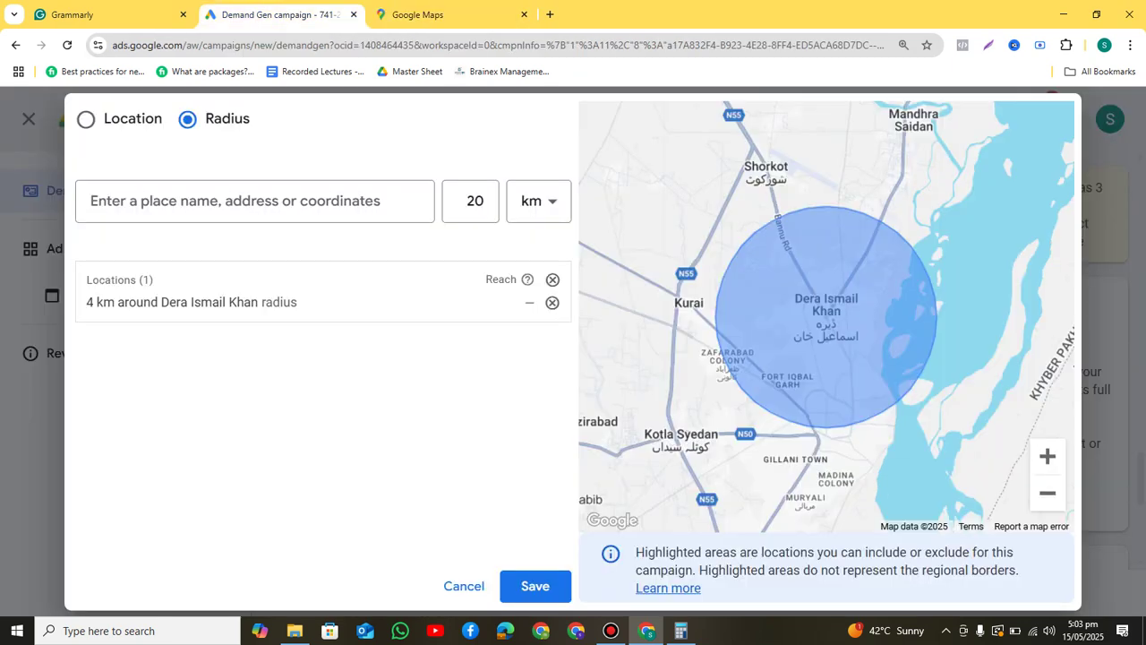
{"action": "left_click", "coordinate": [91, 201]}
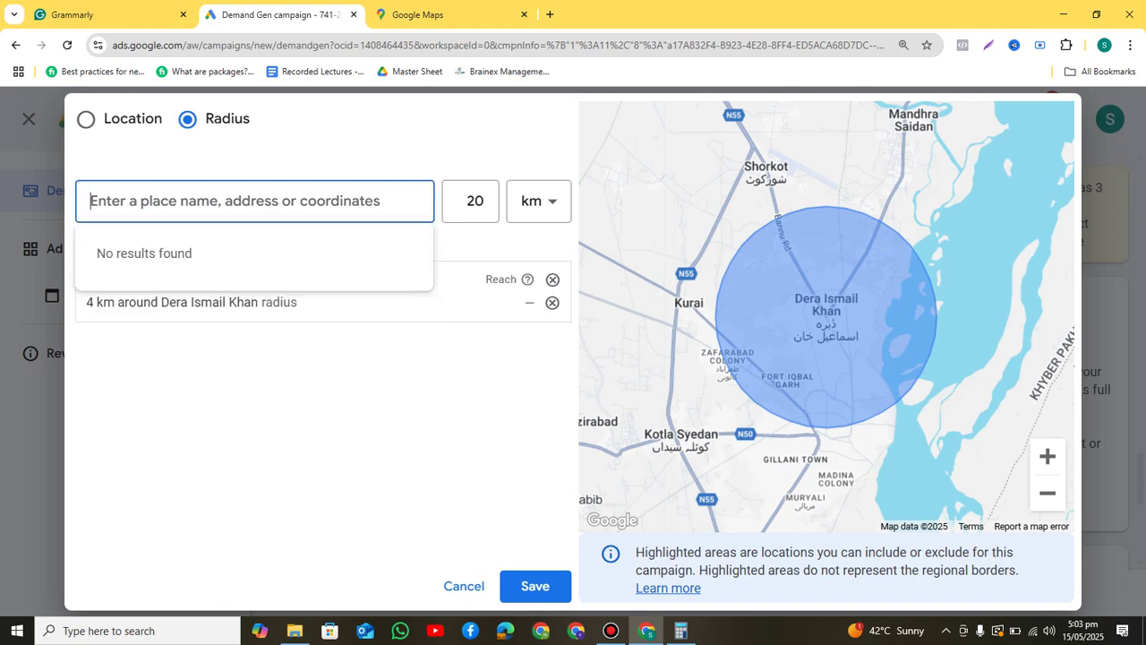
{"action": "key", "text": "ctrl+v"}
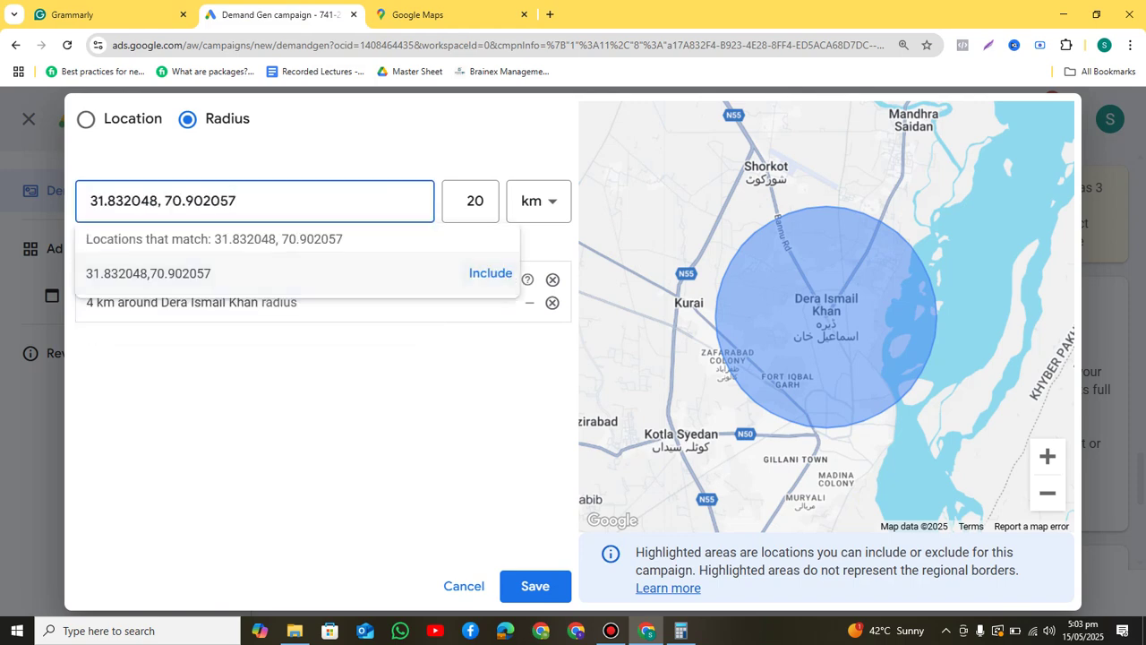
{"action": "left_click", "coordinate": [491, 273]}
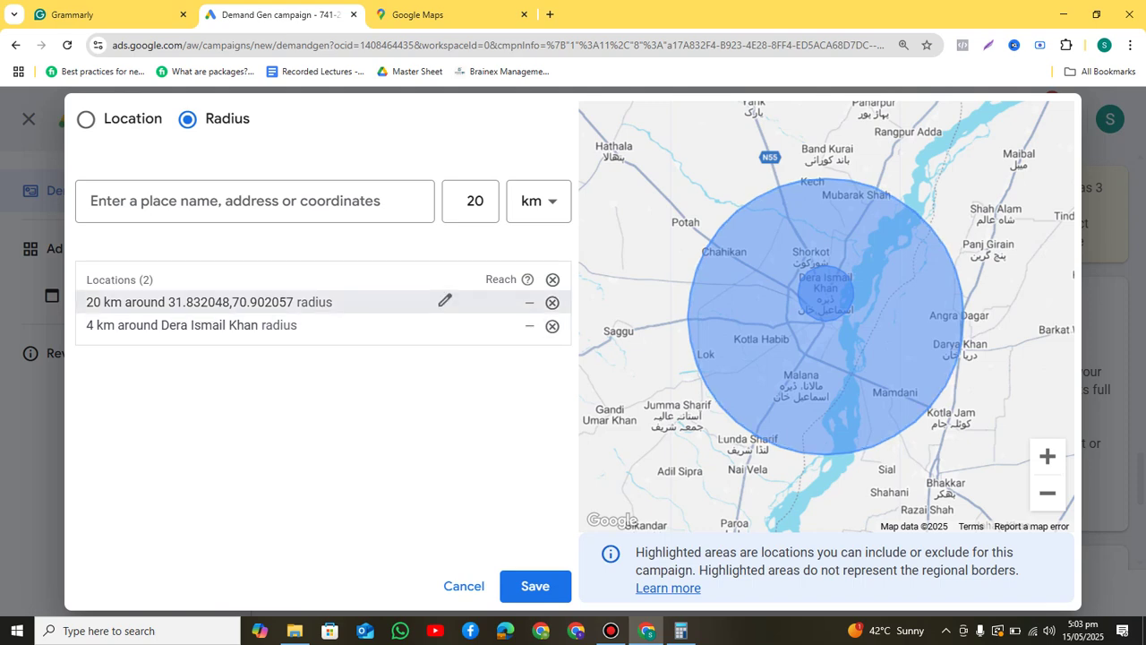
{"action": "left_click", "coordinate": [552, 303]}
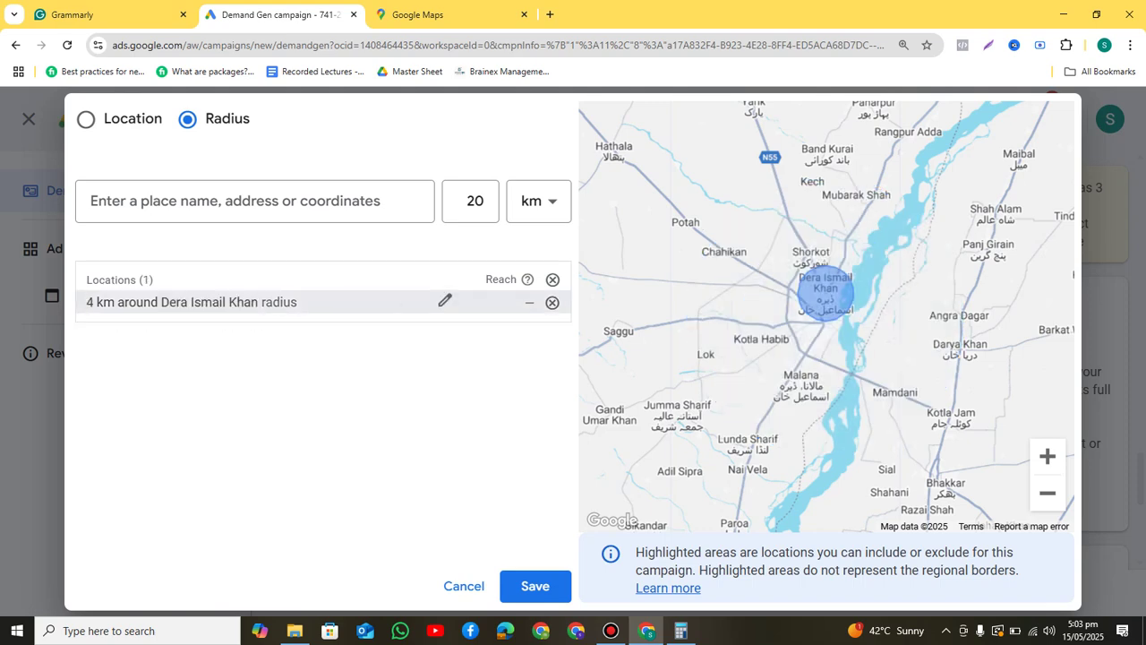
{"action": "left_click", "coordinate": [255, 201]}
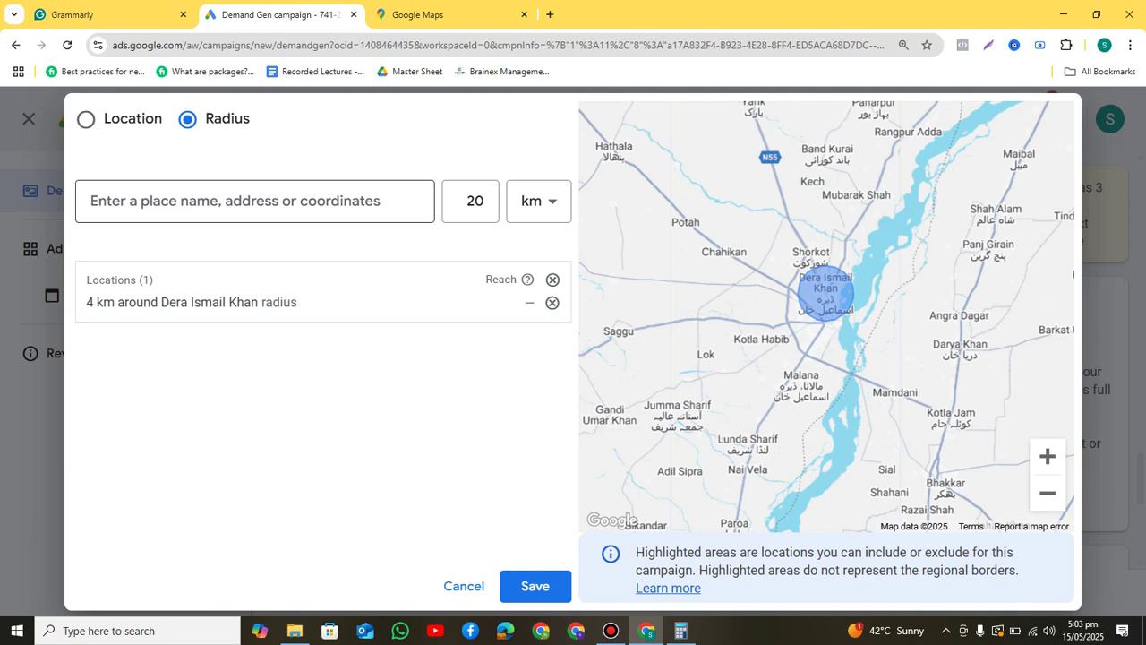
{"action": "key", "text": "ctrl+v"}
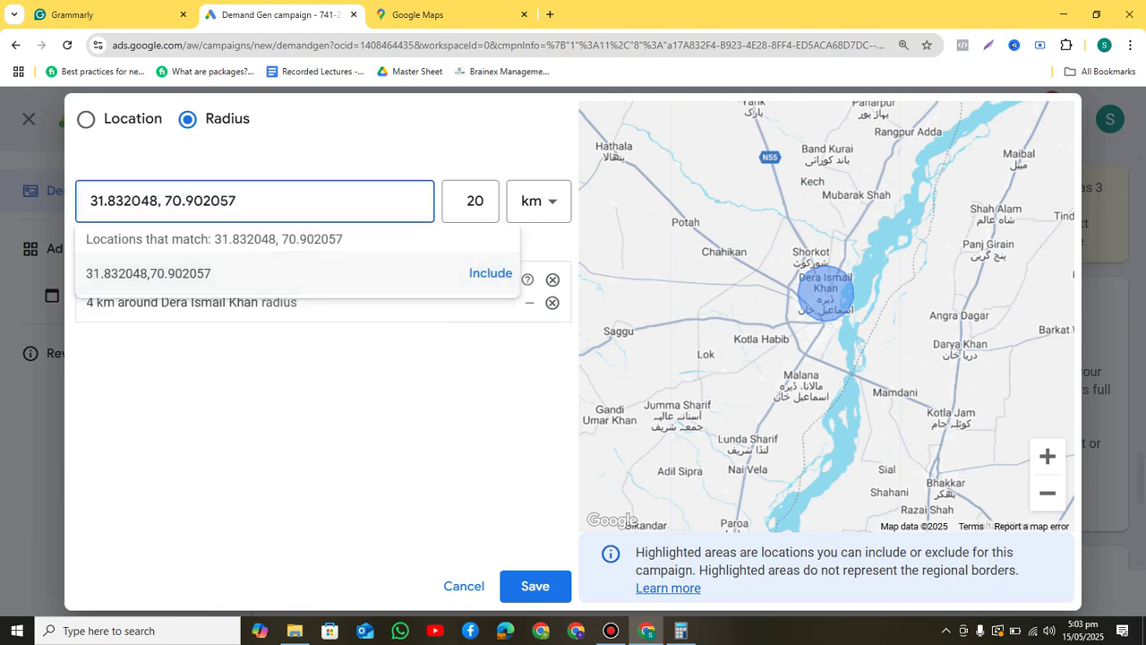
{"action": "left_click", "coordinate": [488, 271]}
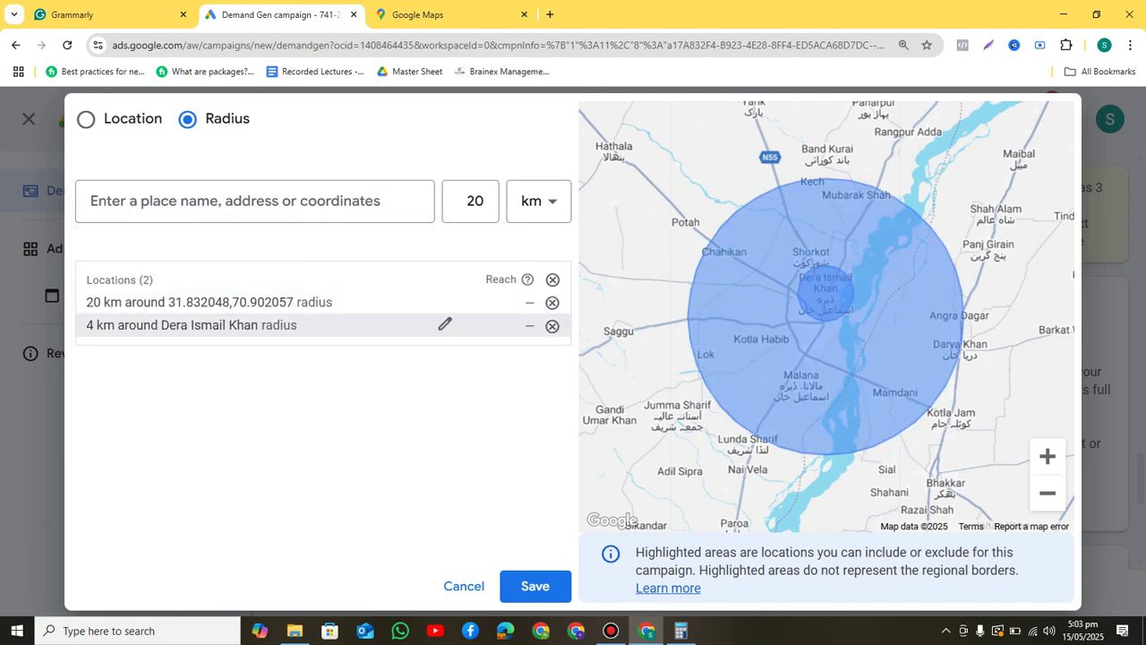
{"action": "left_click", "coordinate": [552, 325]}
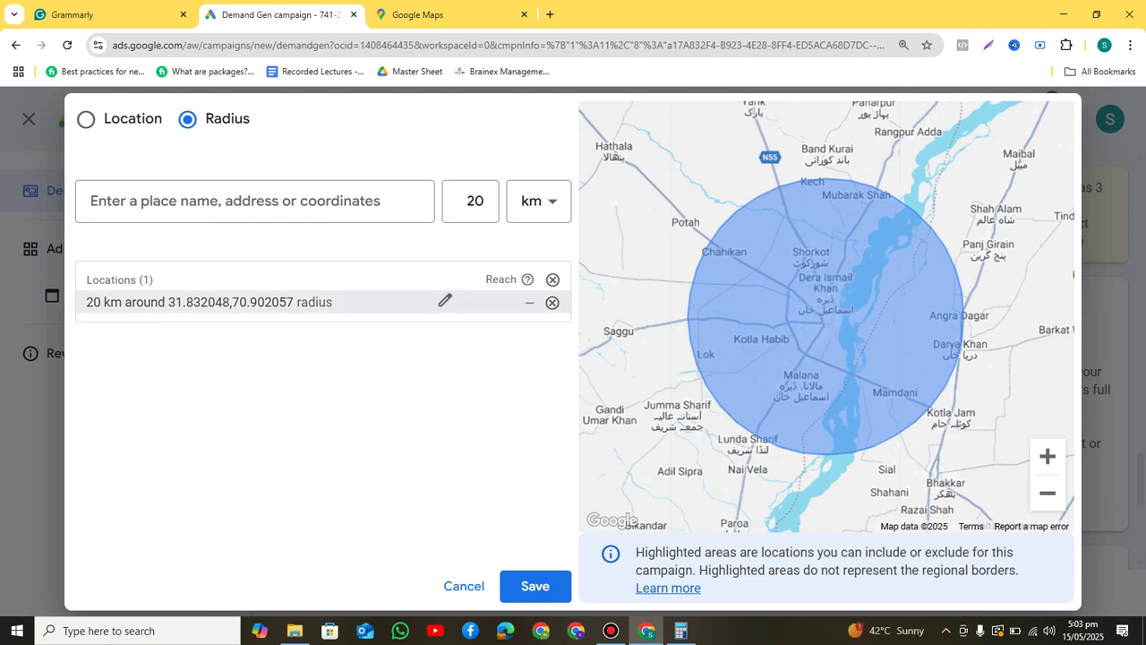
- Set the target radius around the coordinates 31.832048, 70.902057 to 4 km
{"action": "left_click", "coordinate": [445, 300]}
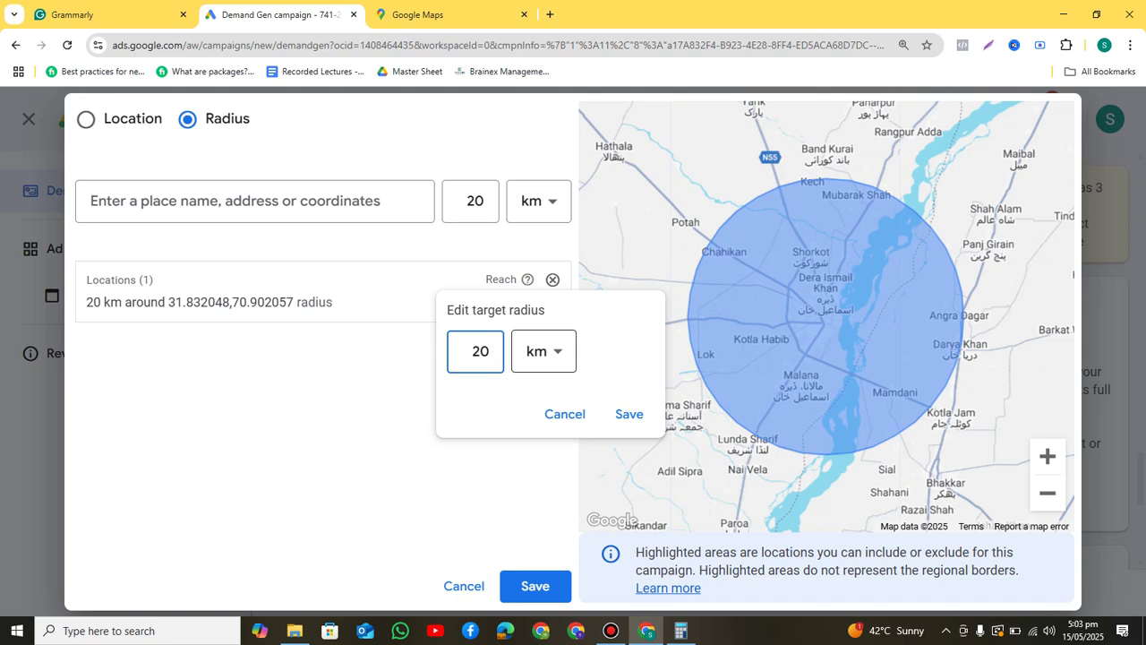
{"action": "key", "text": "ctrl+a"}
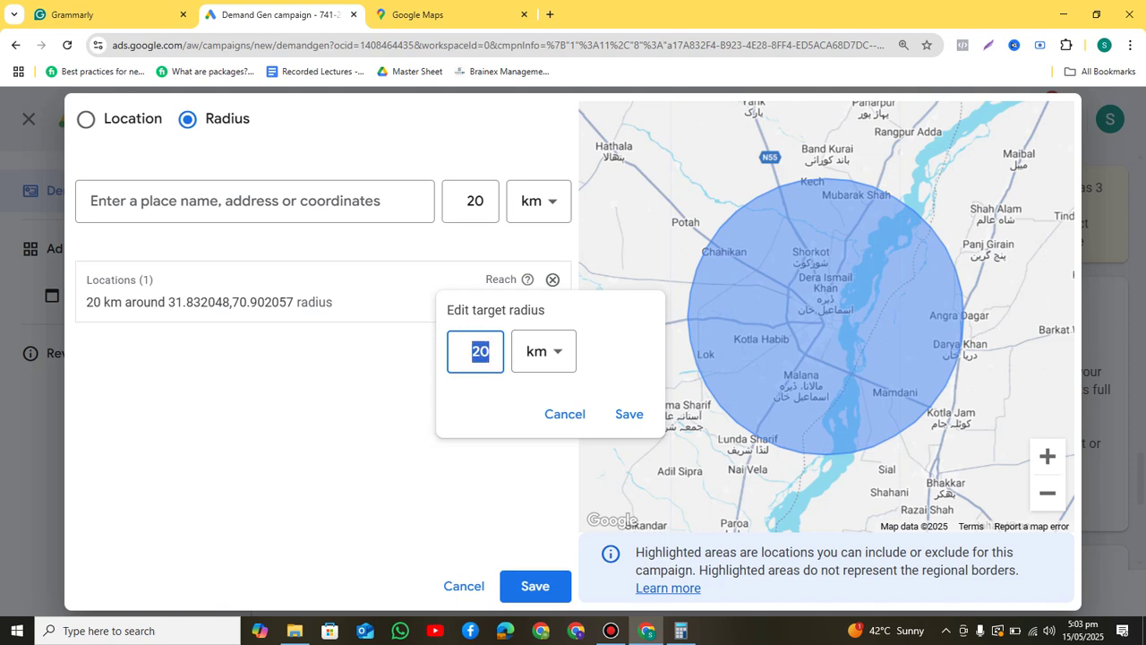
{"action": "type", "text": "4"}
{"action": "key", "text": "Return"}
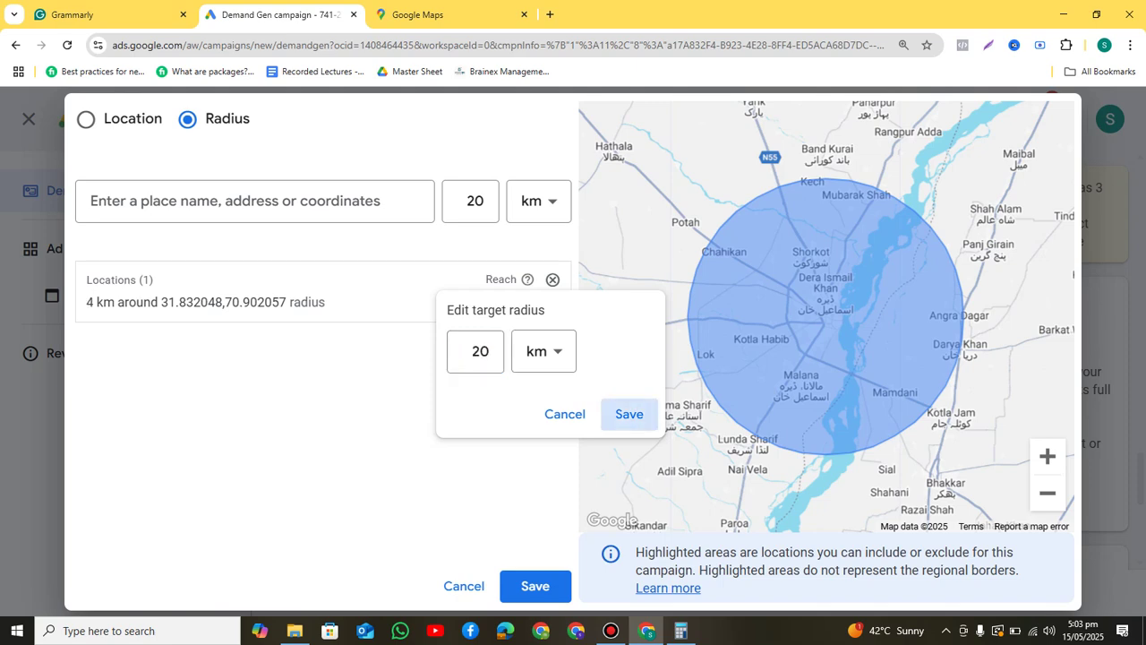
- Examine the area covered by the 4 km circle at closer and wider scales, and revisit the pinned point in Google Maps
{"action": "left_click", "coordinate": [1046, 456]}
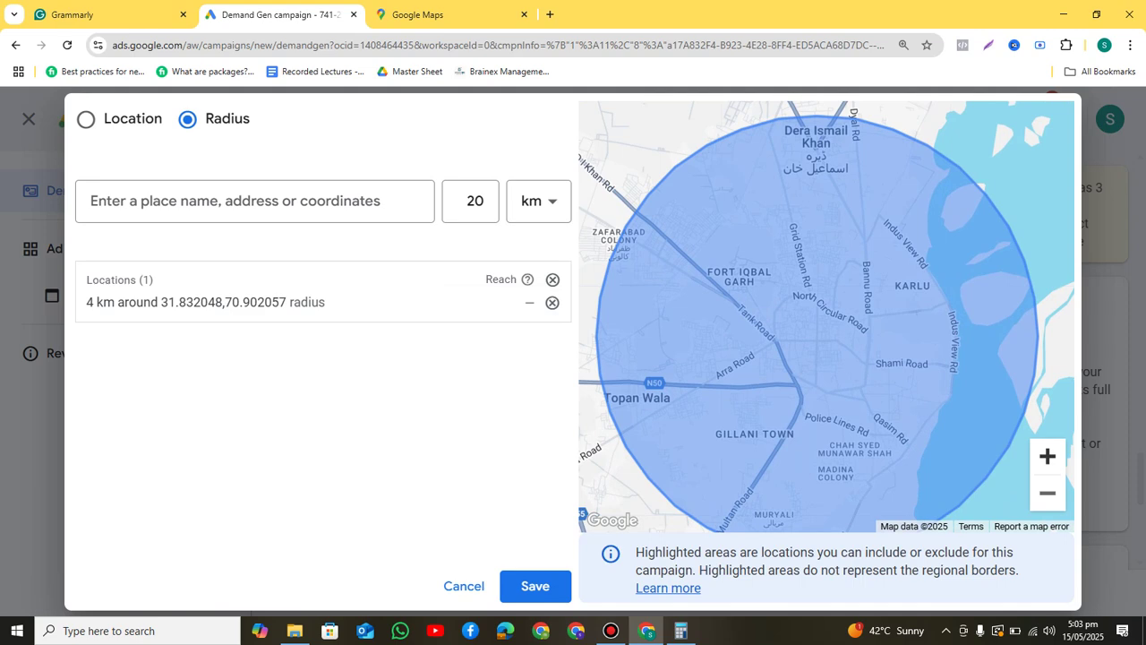
{"action": "left_click_drag", "start_coordinate": [824, 340], "coordinate": [803, 318]}
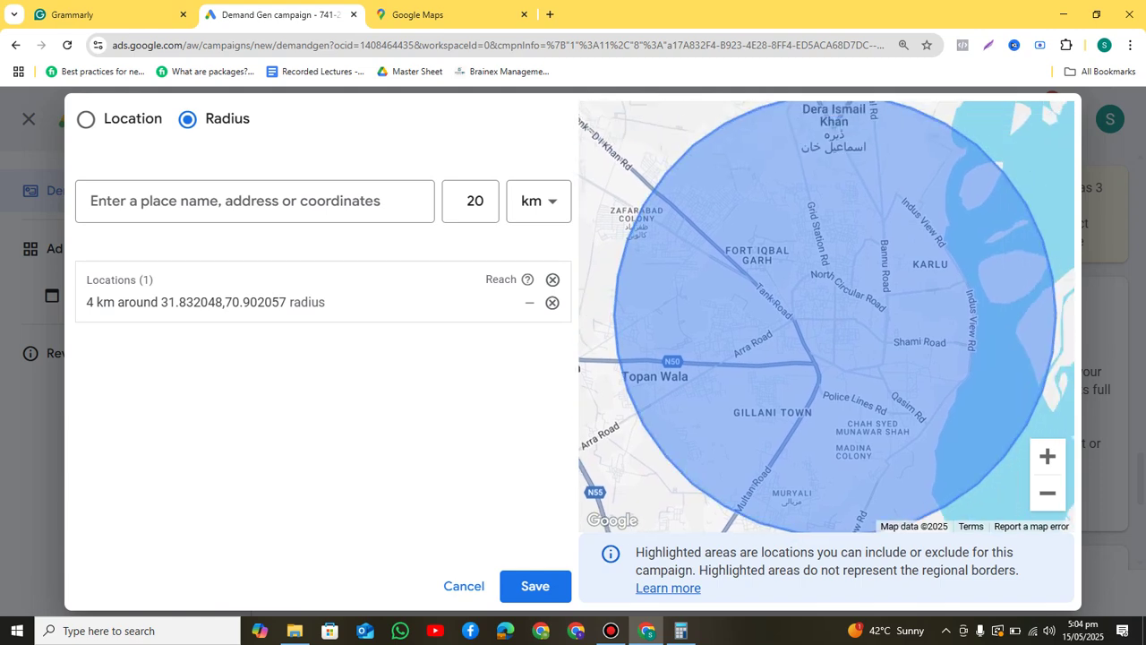
{"action": "left_click", "coordinate": [1047, 455]}
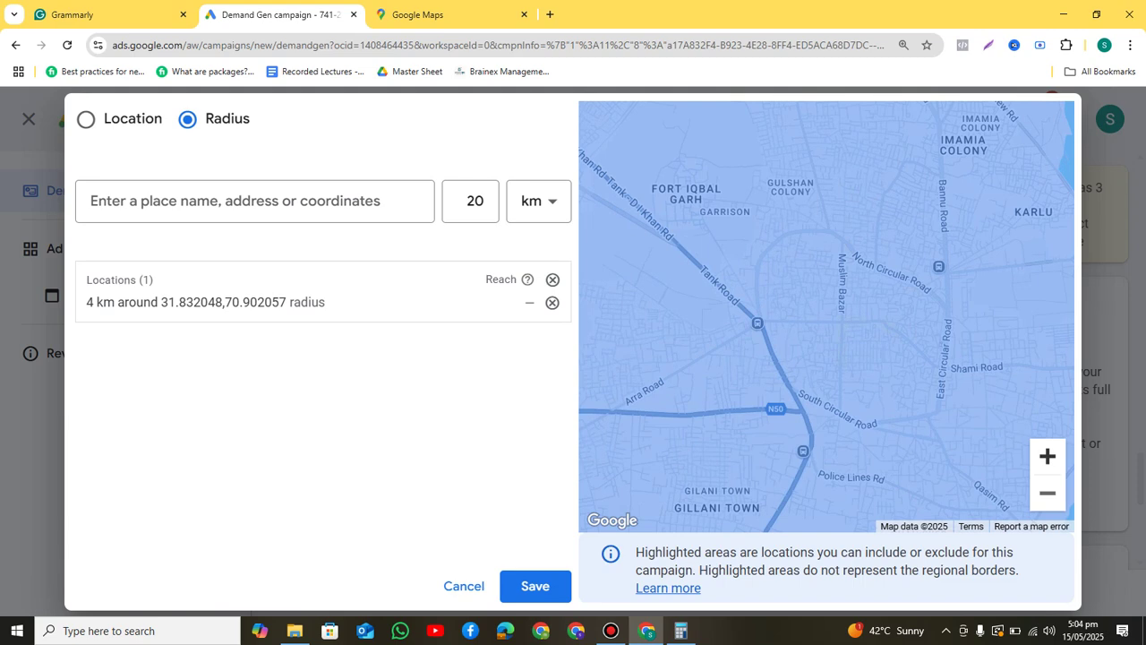
{"action": "left_click", "coordinate": [1047, 493]}
{"action": "left_click_drag", "start_coordinate": [895, 358], "coordinate": [863, 339]}
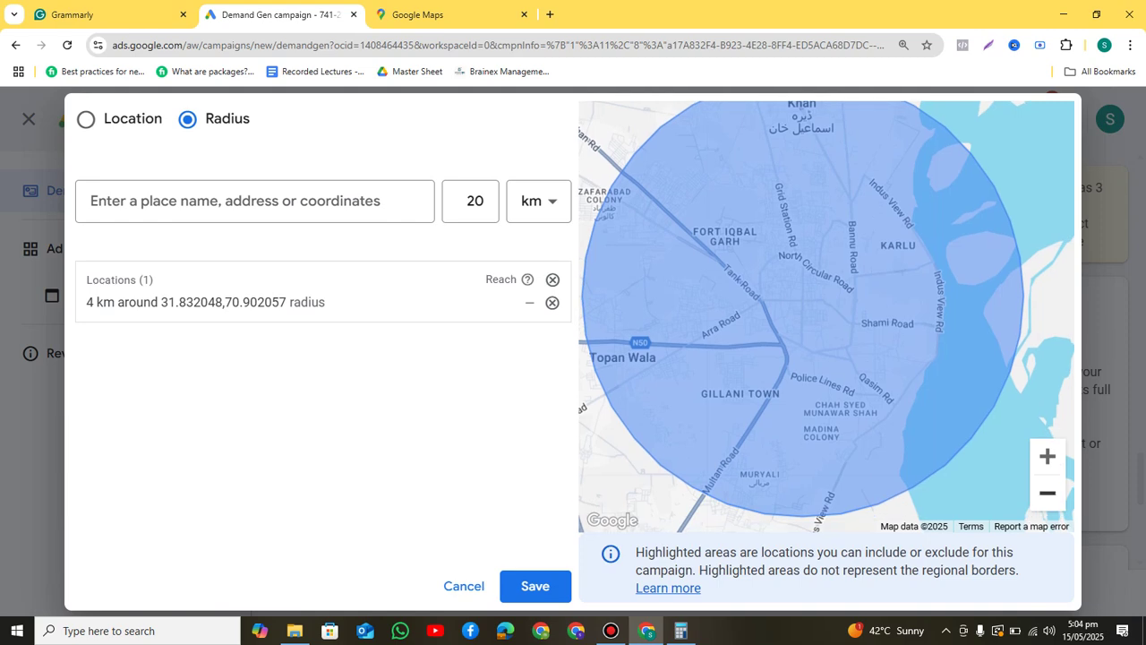
{"action": "left_click", "coordinate": [1048, 493]}
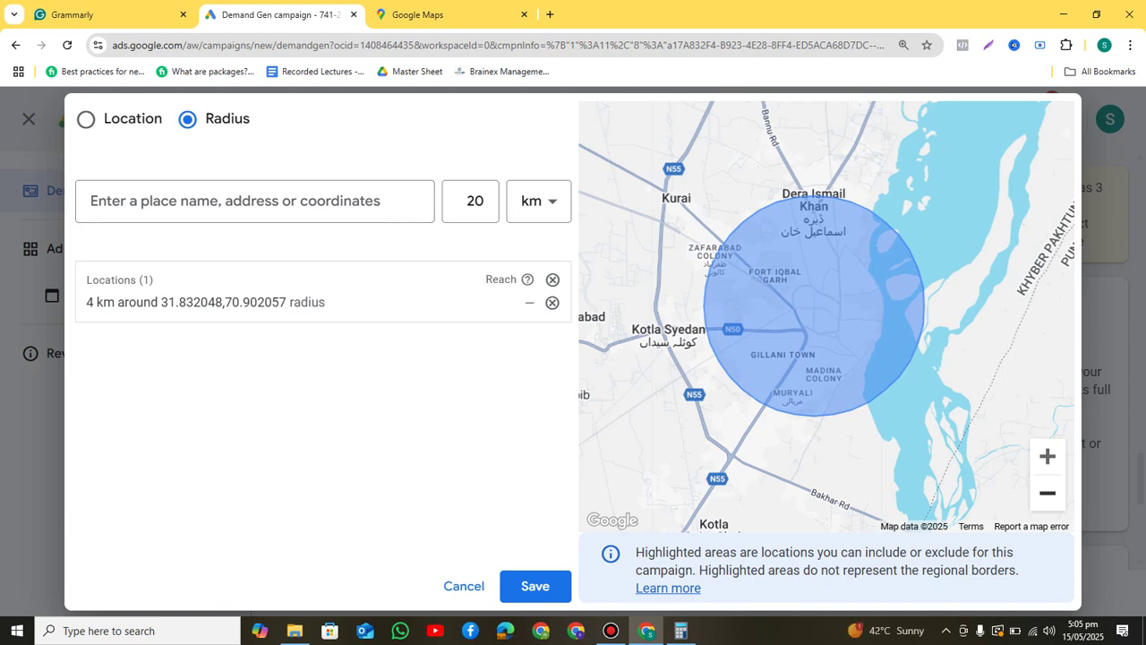
{"action": "left_click", "coordinate": [430, 14]}
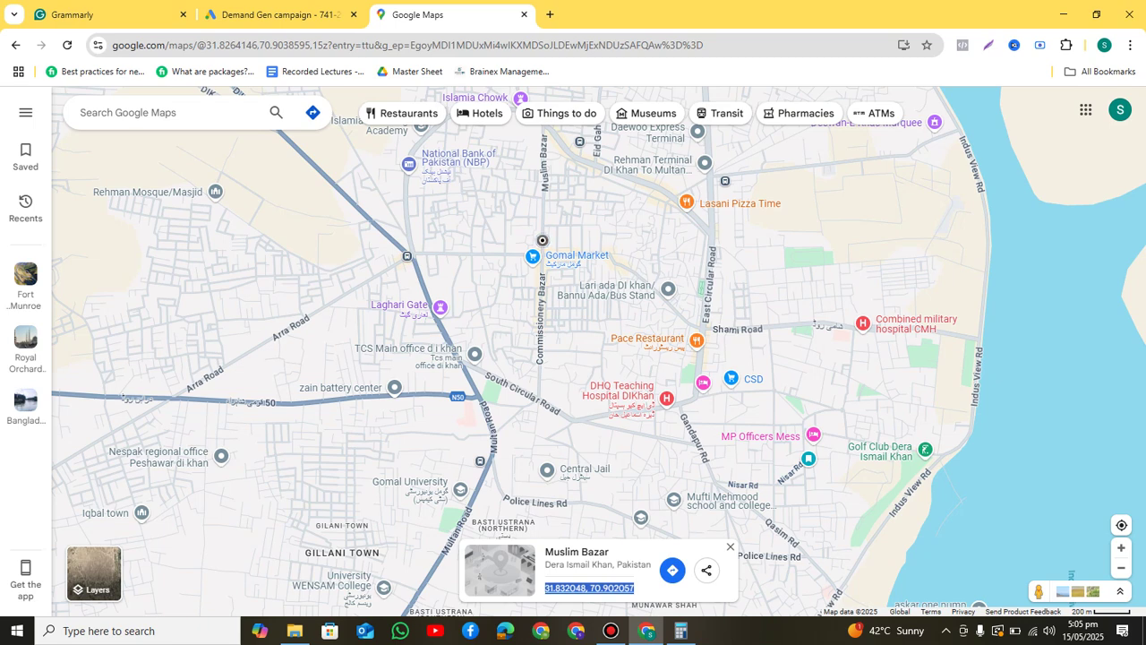
{"action": "mouse_move", "coordinate": [680, 630]}
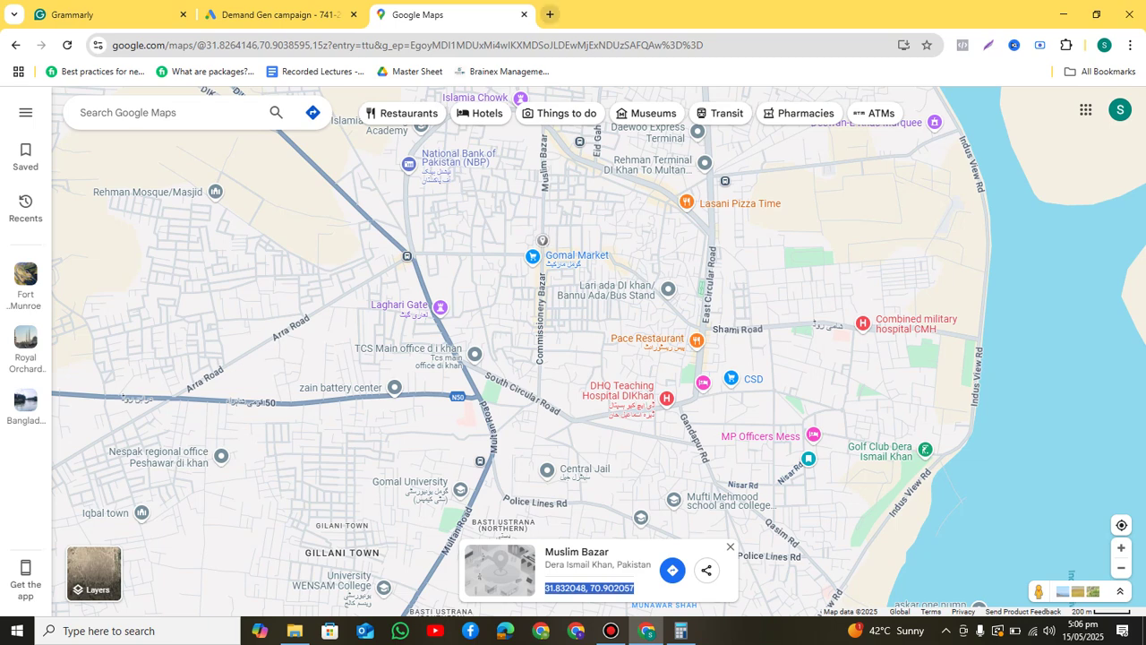
- Return to the Google Ads campaign and include Lahore as a radius target of 20 km
{"action": "left_click", "coordinate": [273, 14]}
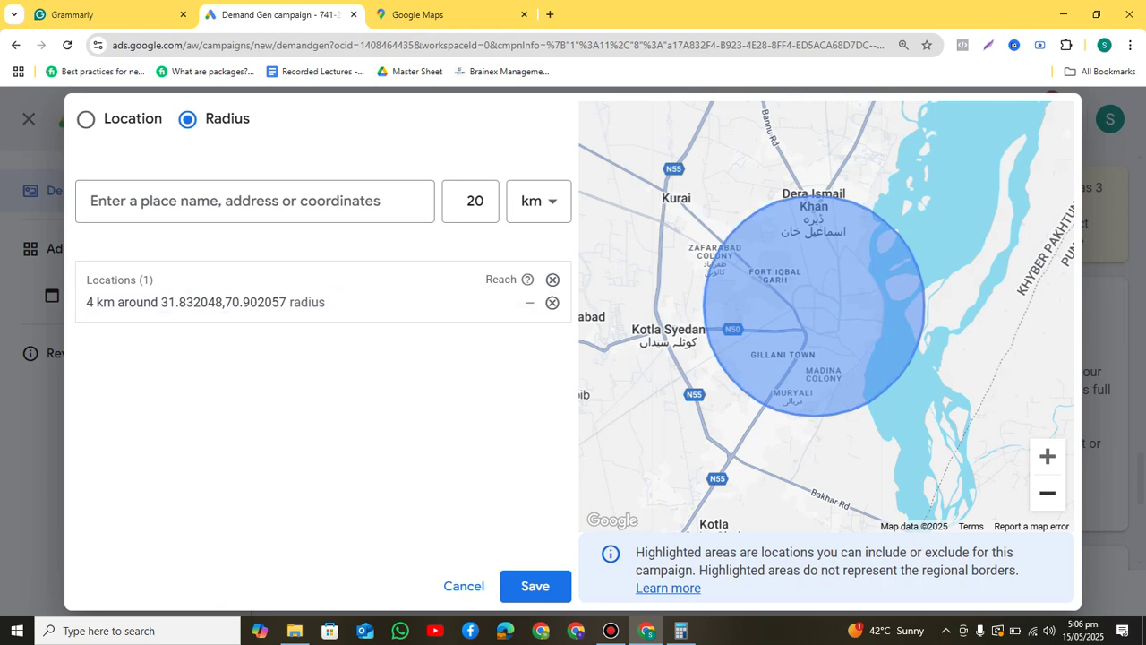
{"action": "left_click", "coordinate": [255, 201]}
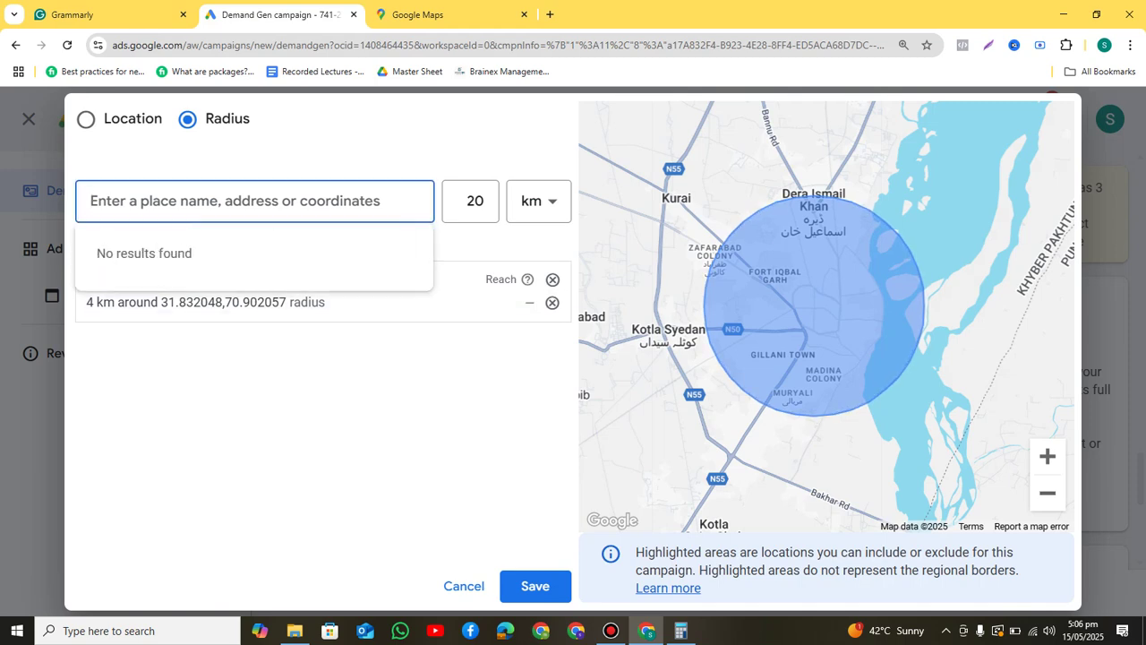
{"action": "type", "text": "lahore"}
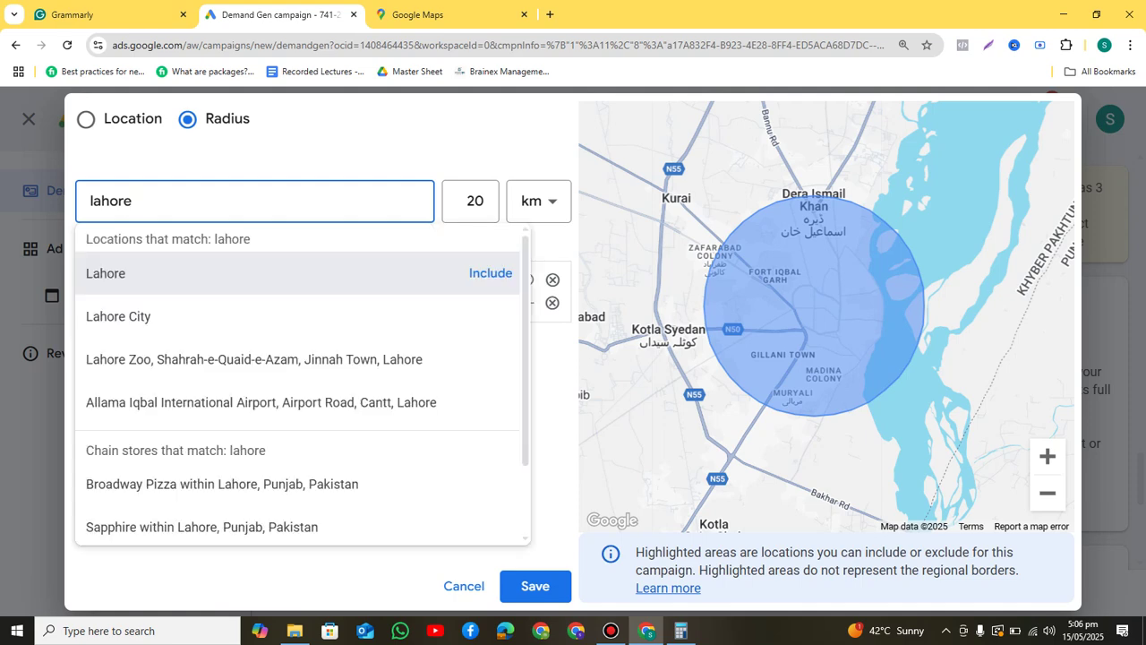
{"action": "left_click", "coordinate": [491, 273]}
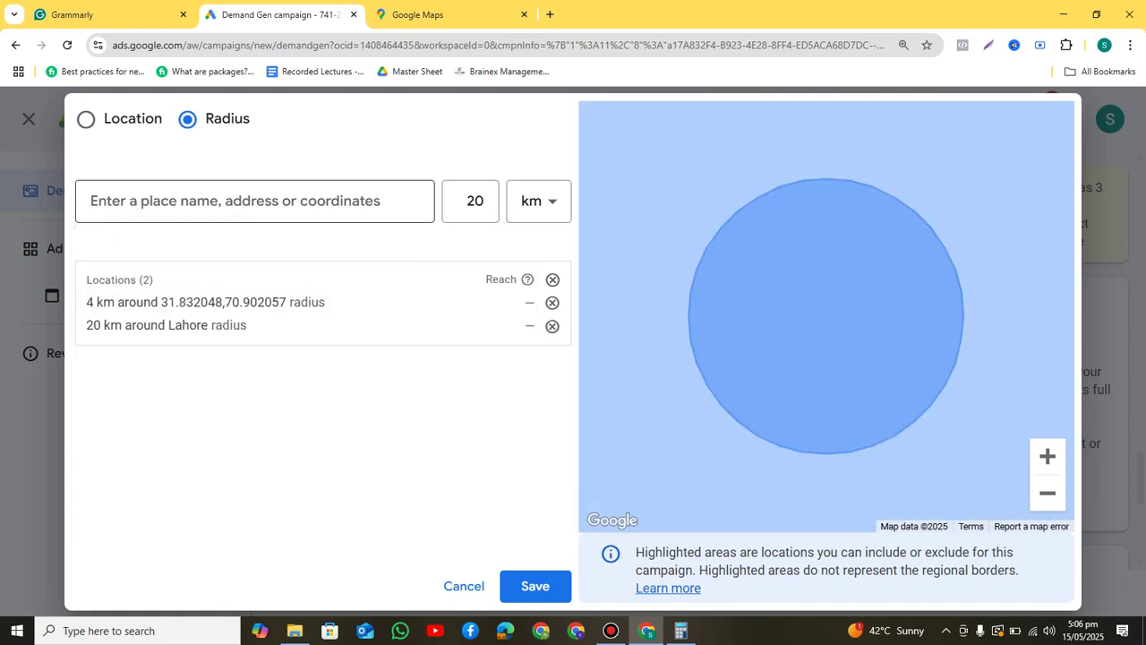
- Include Islamabad as another radius target of 20 km
{"action": "left_click", "coordinate": [255, 201]}
{"action": "type", "text": "i"}
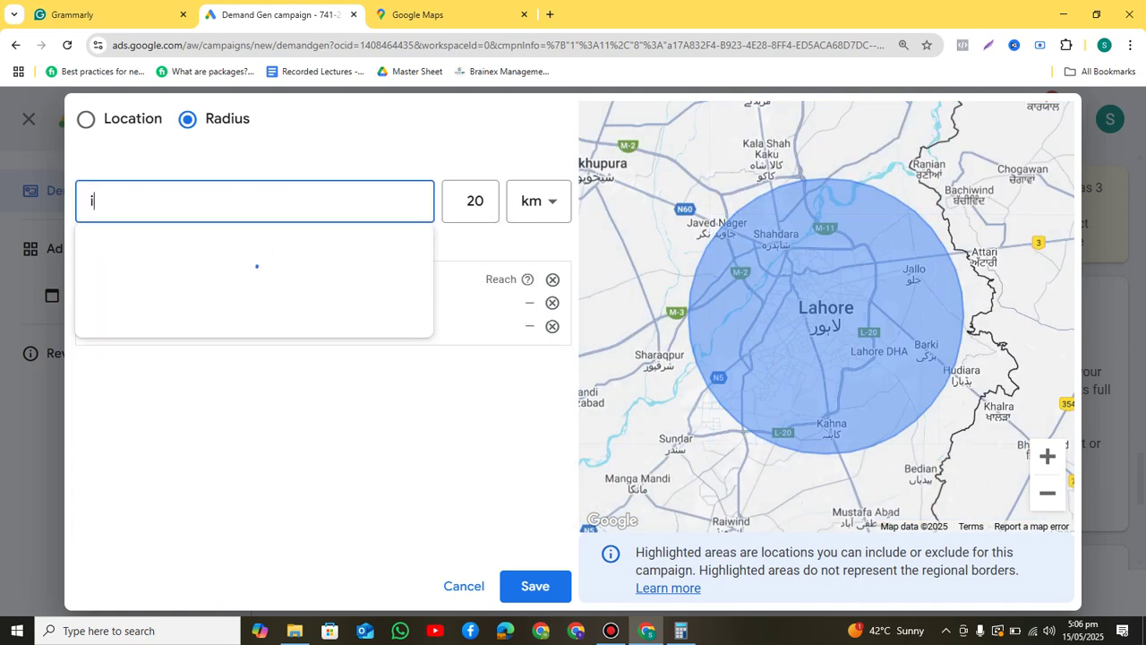
{"action": "type", "text": "slam"}
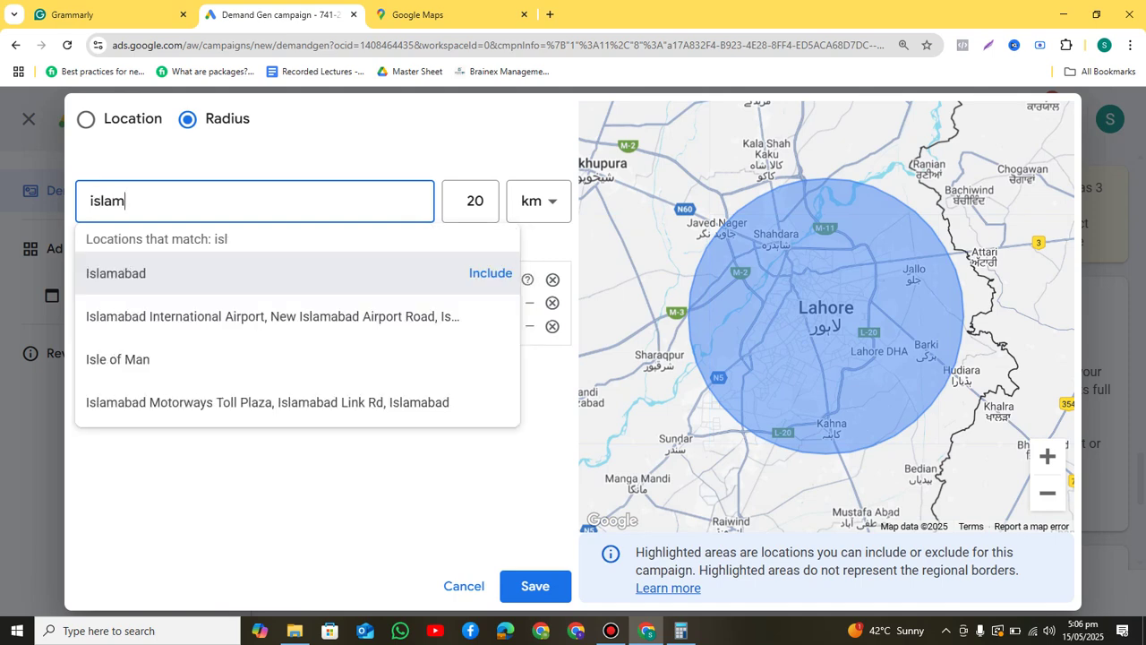
{"action": "type", "text": "abad"}
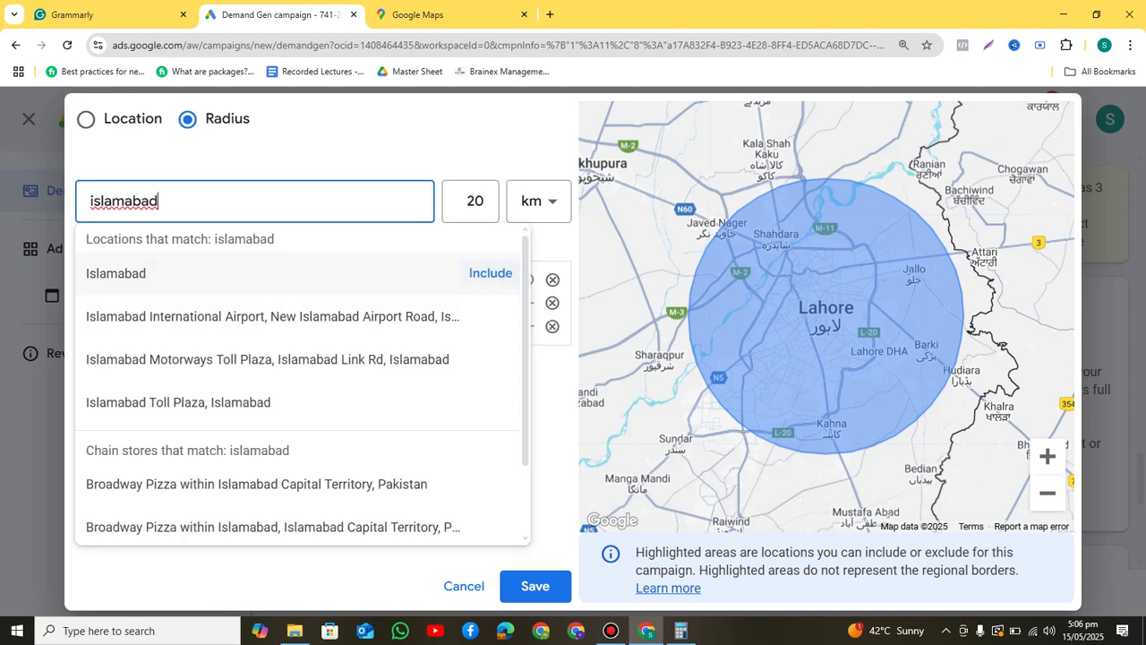
{"action": "key", "text": "Return"}
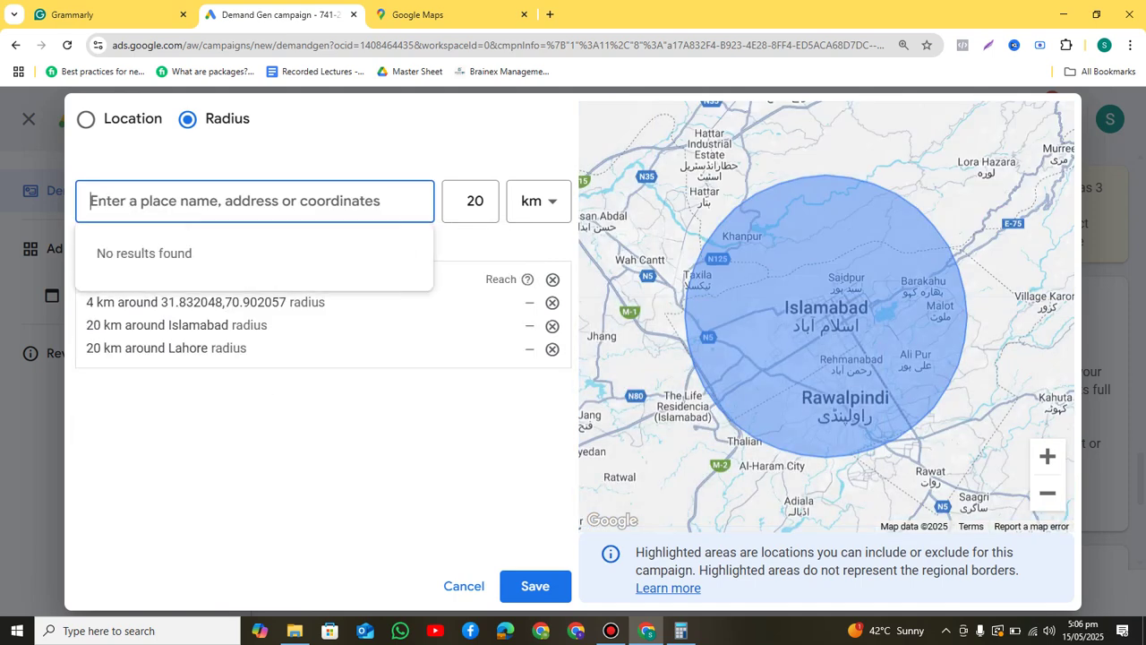
- Include Karachi as another radius target of 20 km and view its circle at wider scales
{"action": "type", "text": "karachi"}
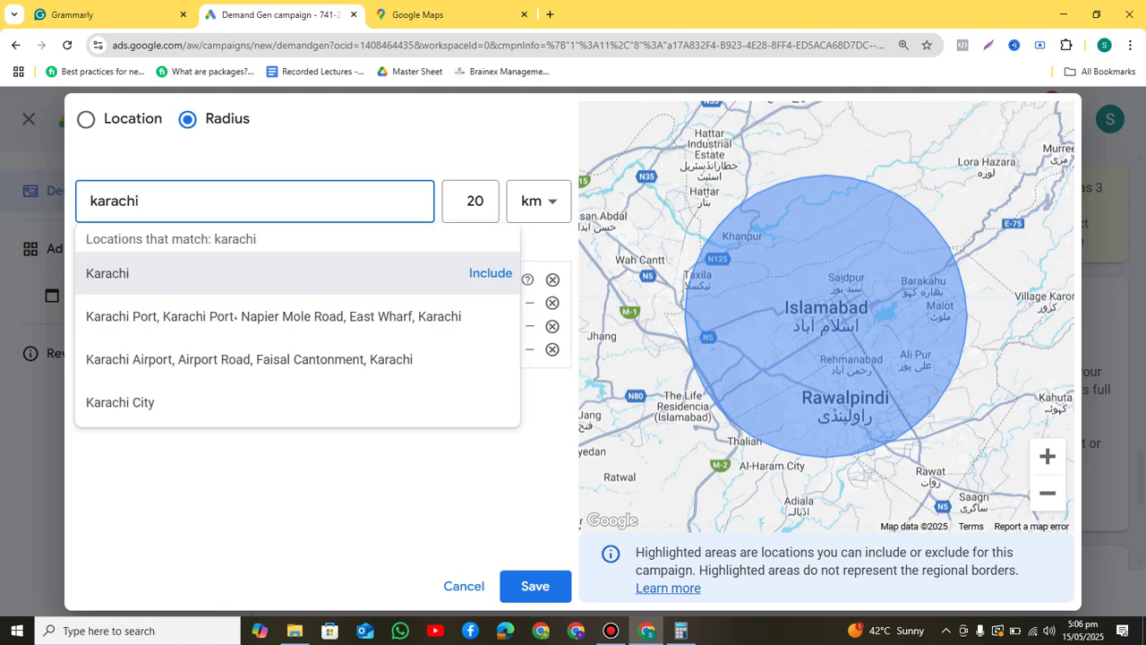
{"action": "key", "text": "Return"}
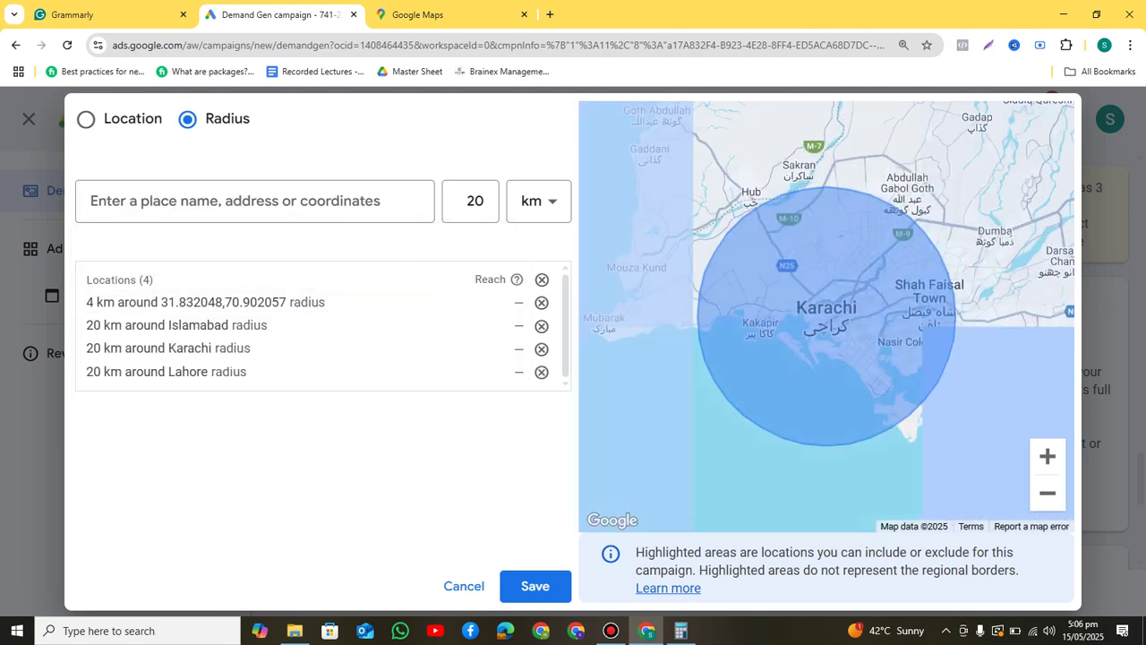
{"action": "left_click", "coordinate": [1047, 493]}
{"action": "left_click", "coordinate": [1047, 494]}
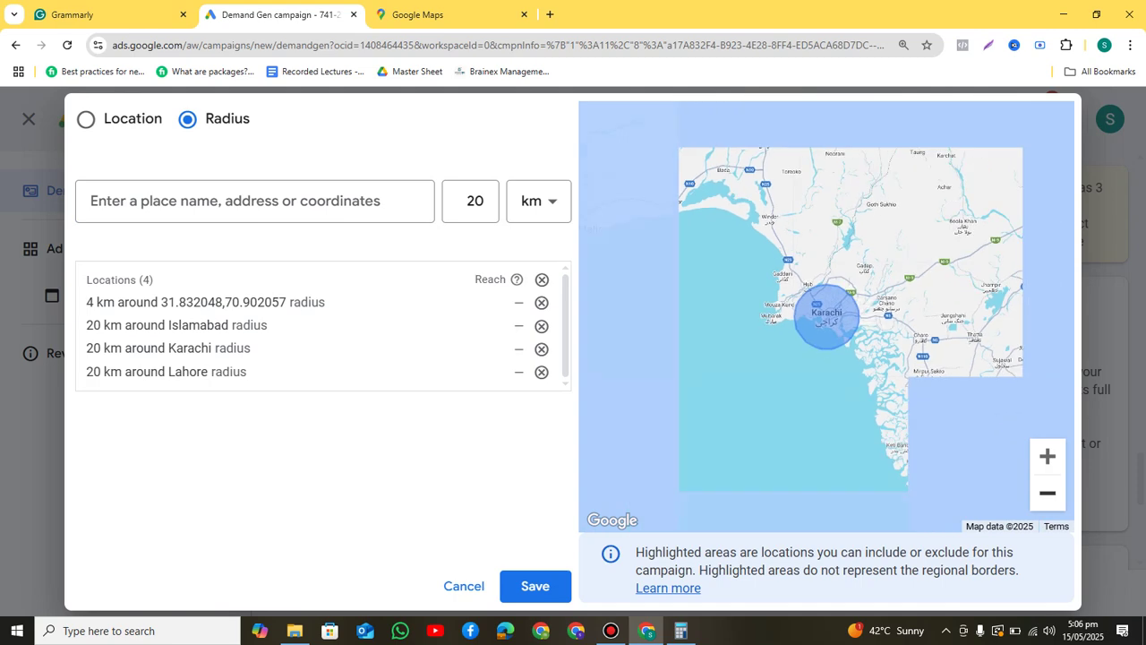
{"action": "left_click", "coordinate": [1047, 493]}
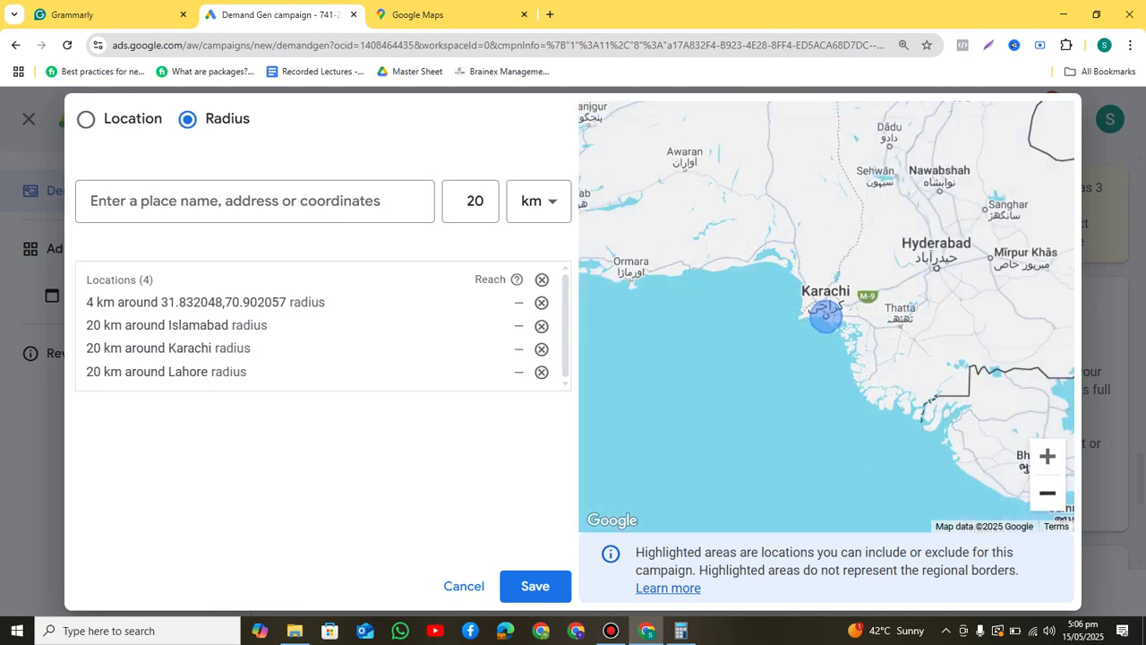
{"action": "left_click", "coordinate": [1047, 494]}
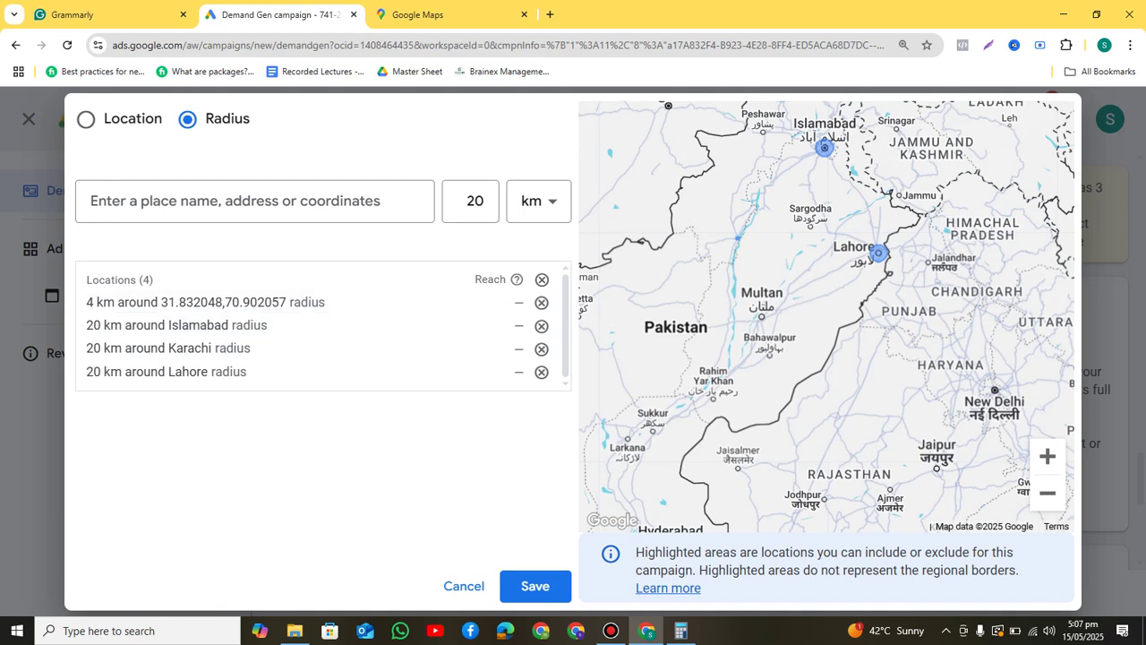
- Clear all the radius targets and include Pakistan as a radius target of 20 km
{"action": "left_click", "coordinate": [541, 280]}
{"action": "left_click", "coordinate": [255, 202]}
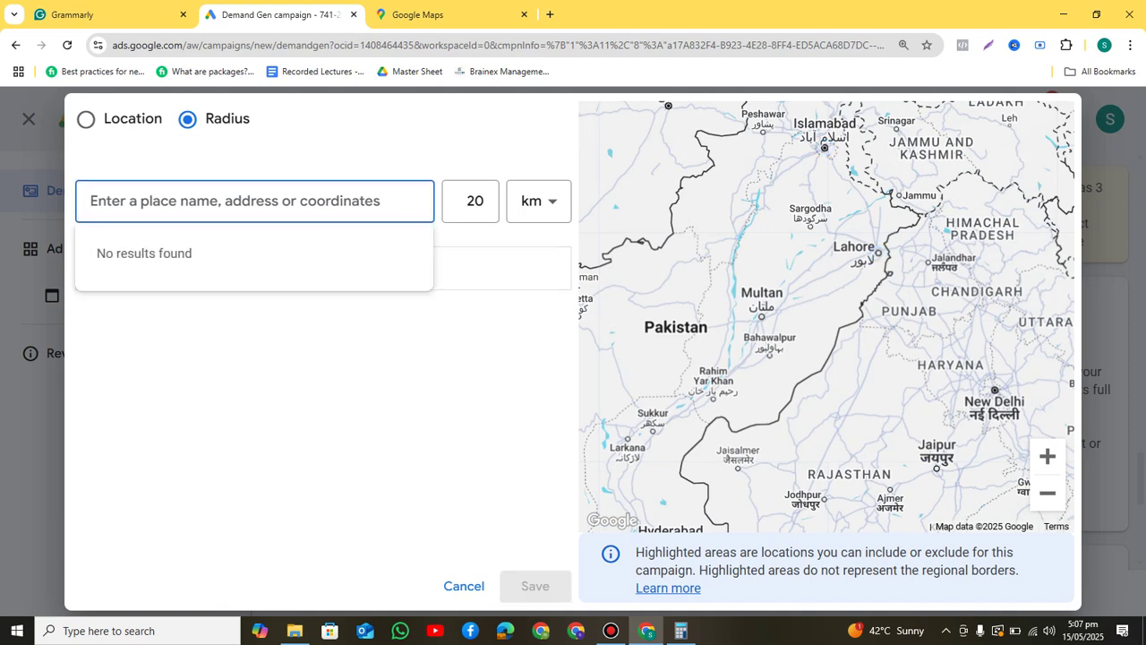
{"action": "type", "text": "pakista"}
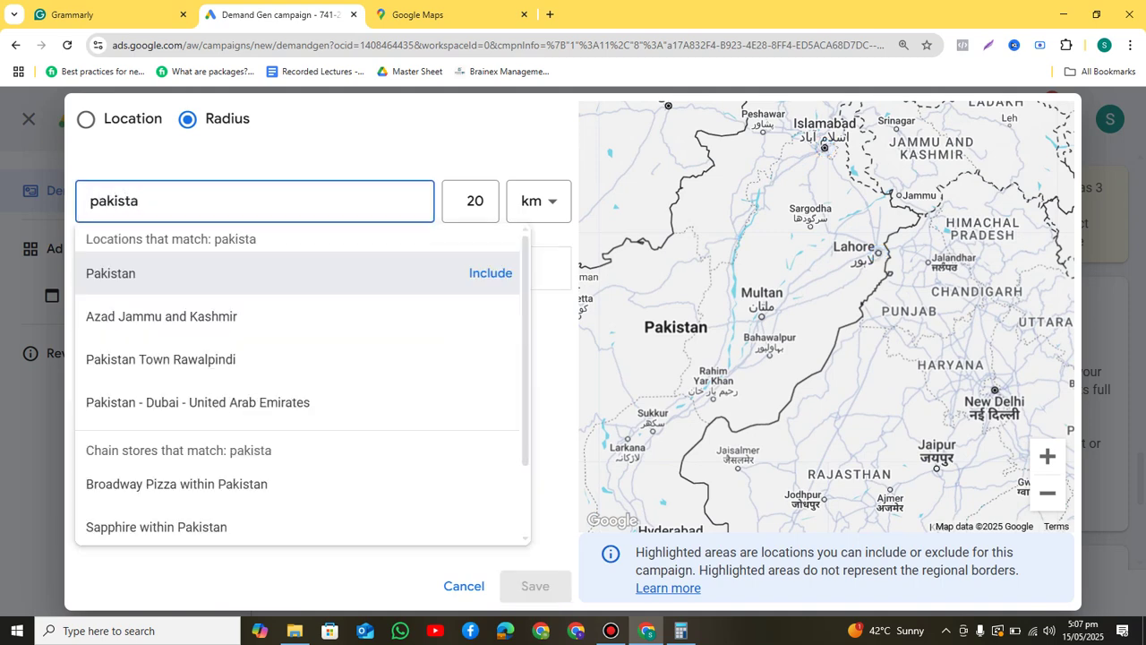
{"action": "key", "text": "Return"}
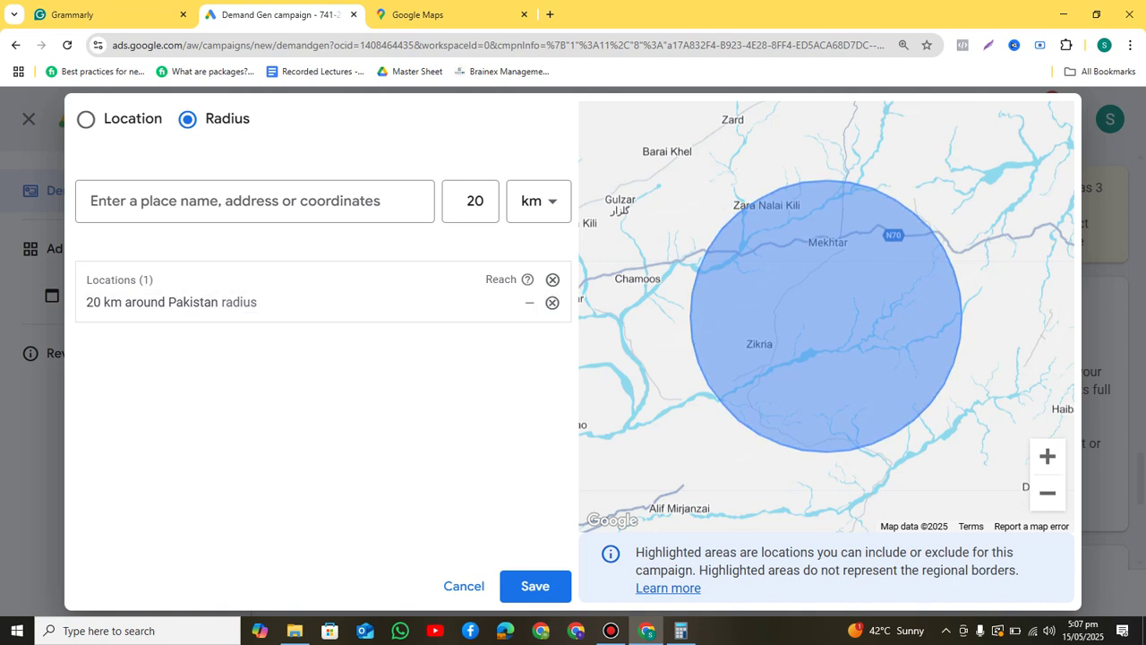
- Remove the Pakistan radius target and include Pakistan as a country using location targeting instead
{"action": "left_click", "coordinate": [552, 303]}
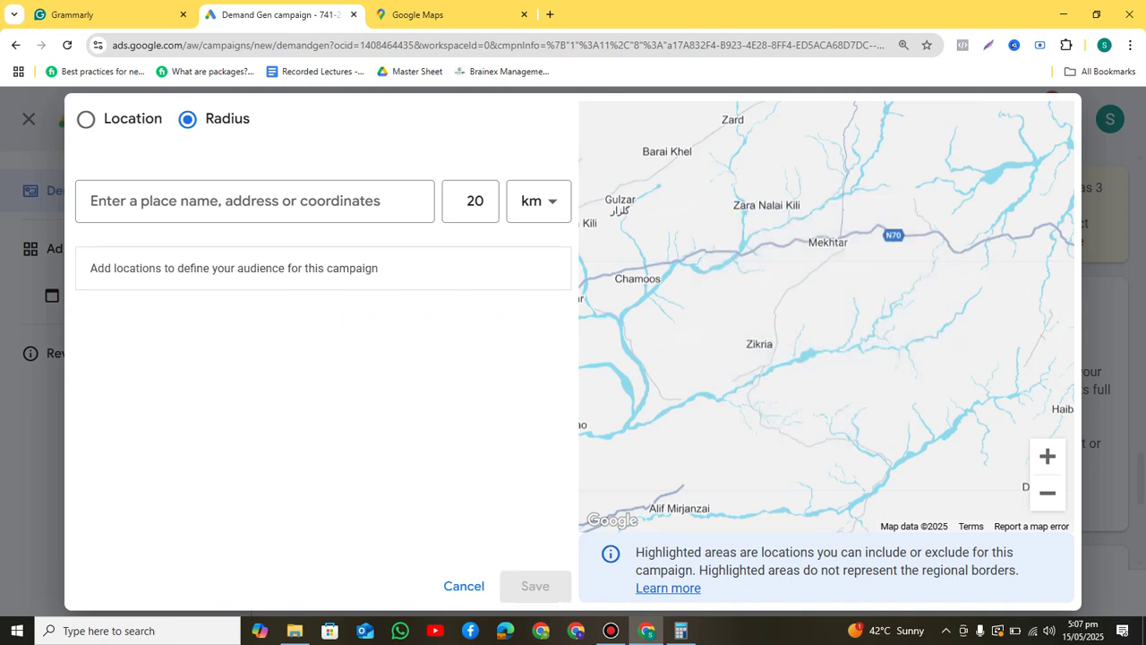
{"action": "left_click", "coordinate": [86, 119]}
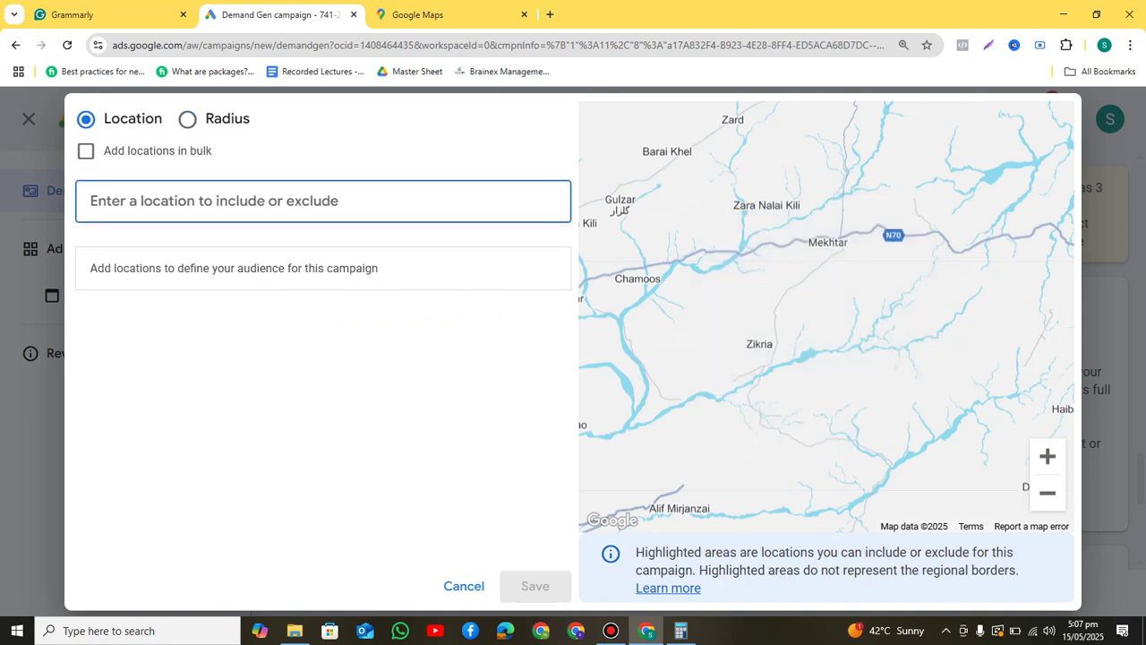
{"action": "type", "text": "pakist"}
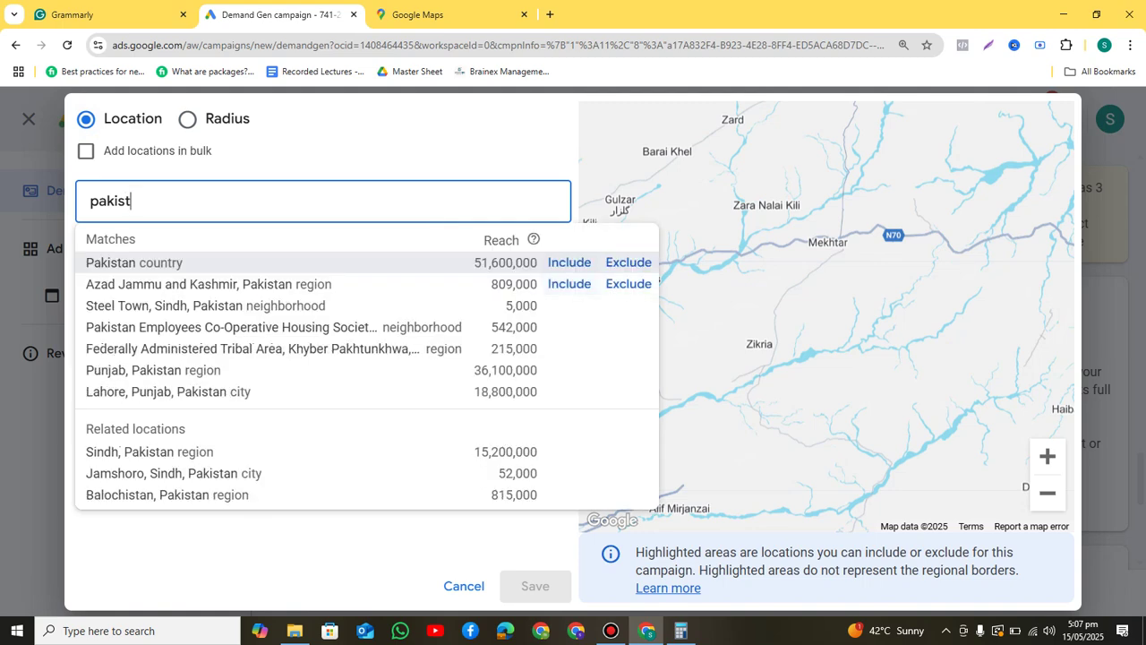
{"action": "left_click", "coordinate": [569, 262]}
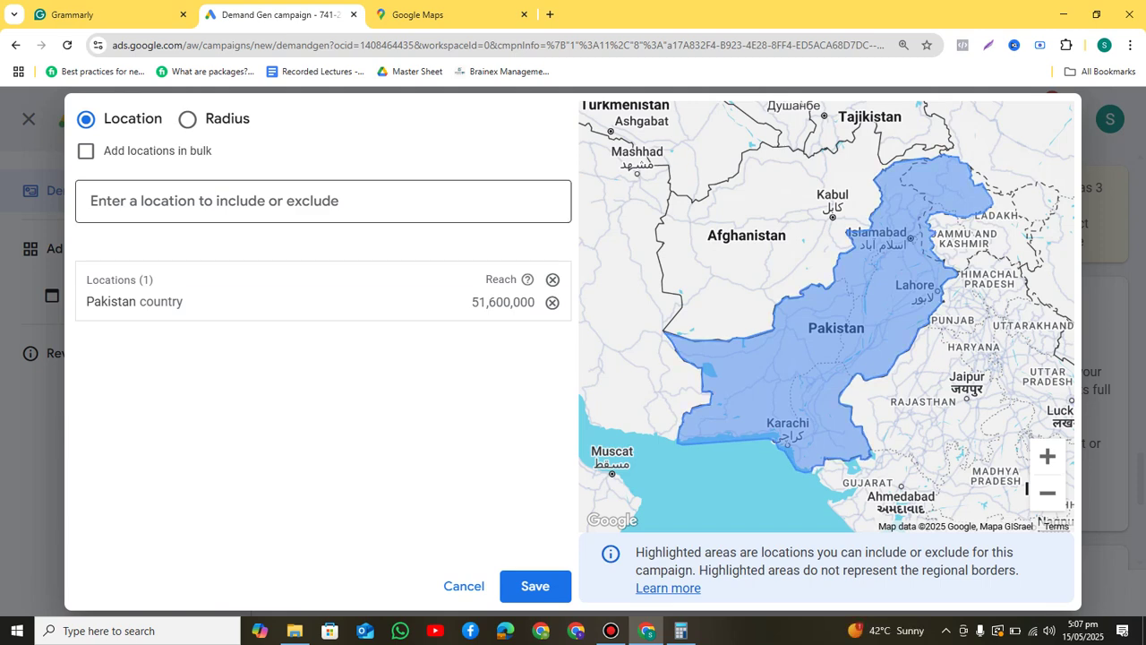
- Exclude the city of Islamabad, Islamabad Capital Territory, from the targeted locations
{"action": "left_click", "coordinate": [308, 201]}
{"action": "type", "text": "islamab"}
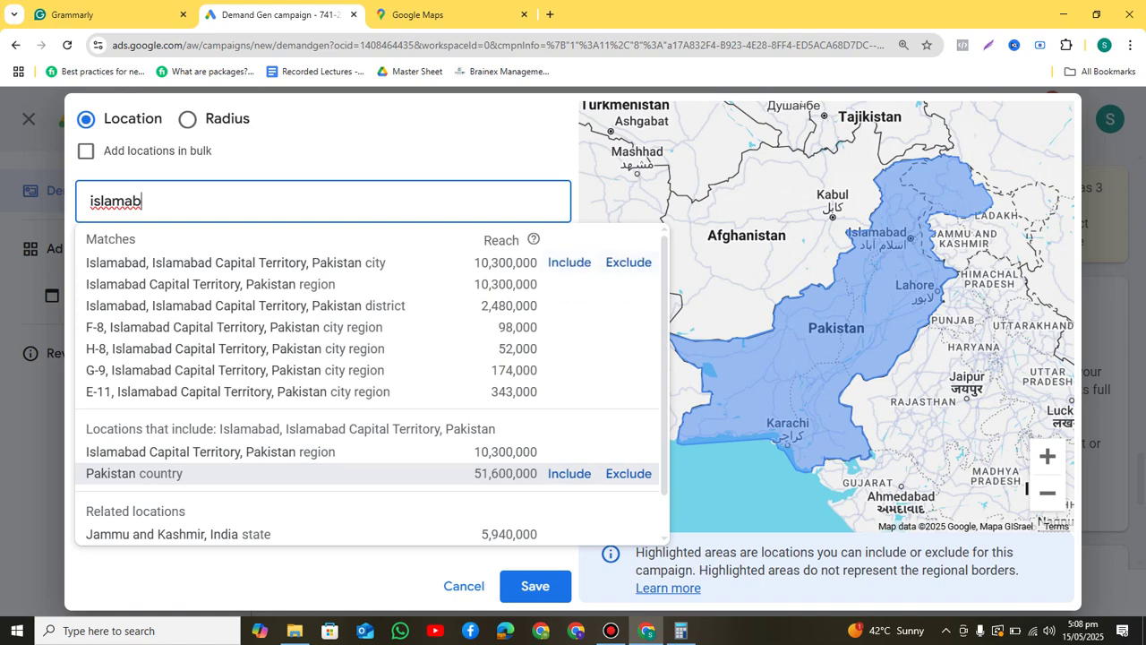
{"action": "left_click", "coordinate": [629, 262]}
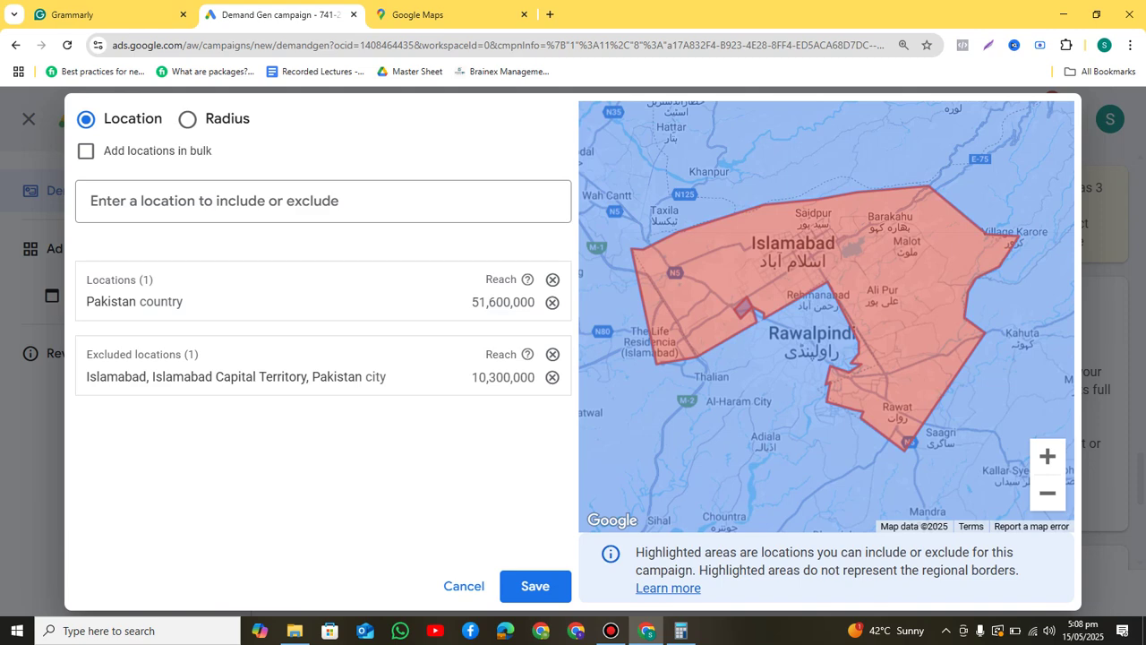
- Exclude the city of Rawalpindi, Punjab, from the targeted locations
{"action": "left_click", "coordinate": [308, 200]}
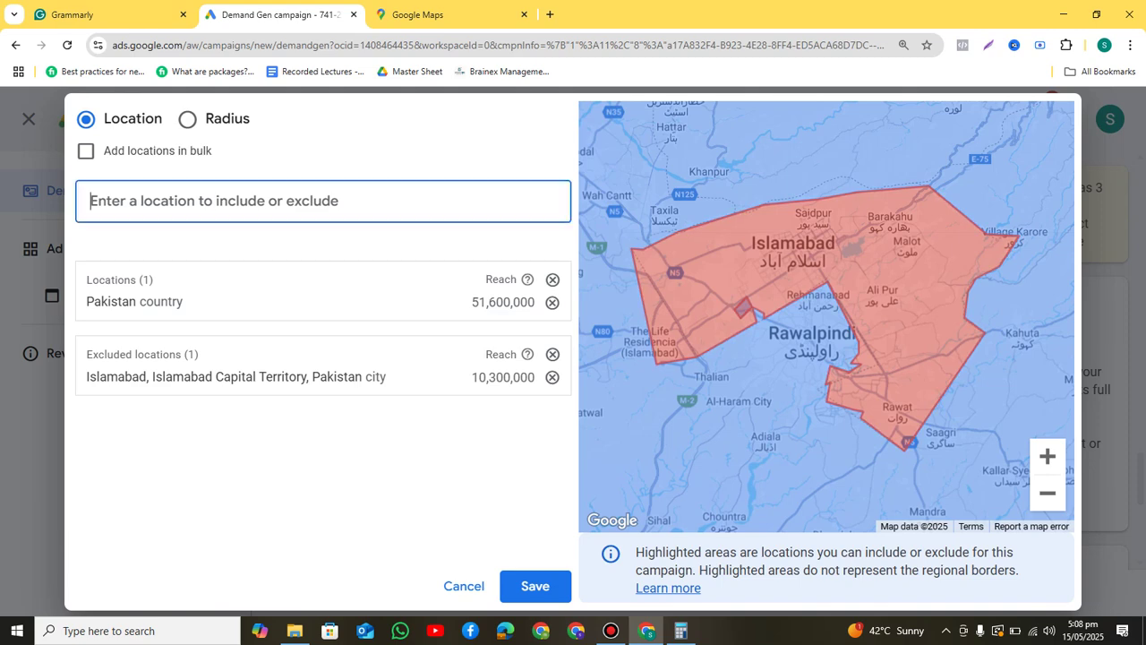
{"action": "type", "text": "tawa"}
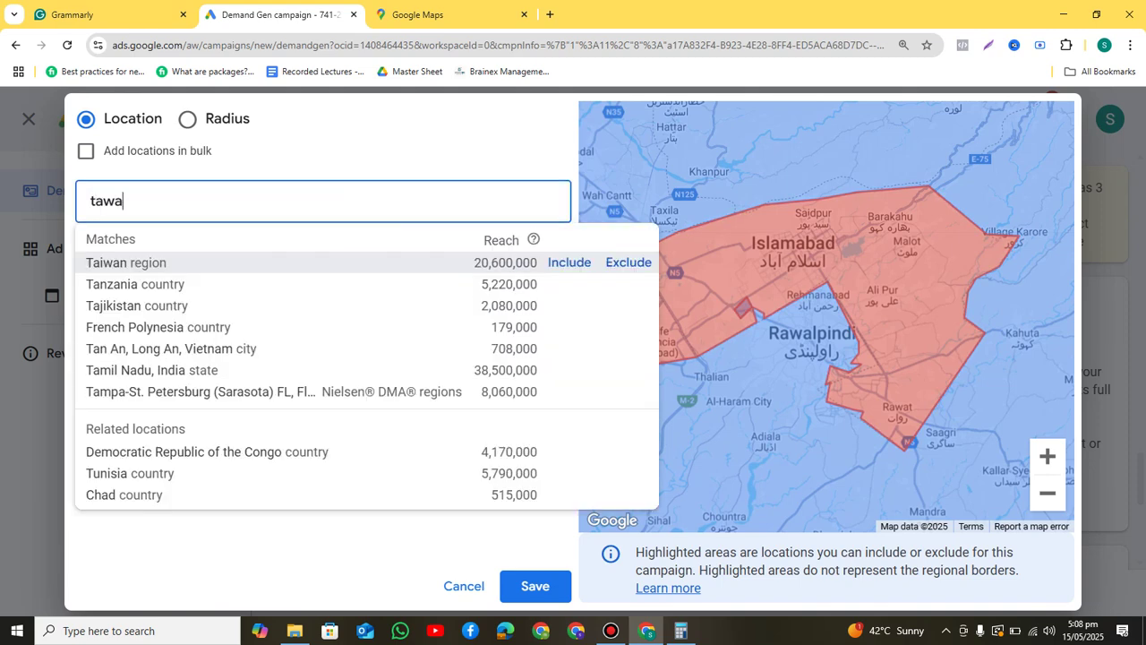
{"action": "key", "text": "BackSpace"}
{"action": "key", "text": "BackSpace"}
{"action": "key", "text": "BackSpace"}
{"action": "key", "text": "BackSpace"}
{"action": "type", "text": "rawalpin"}
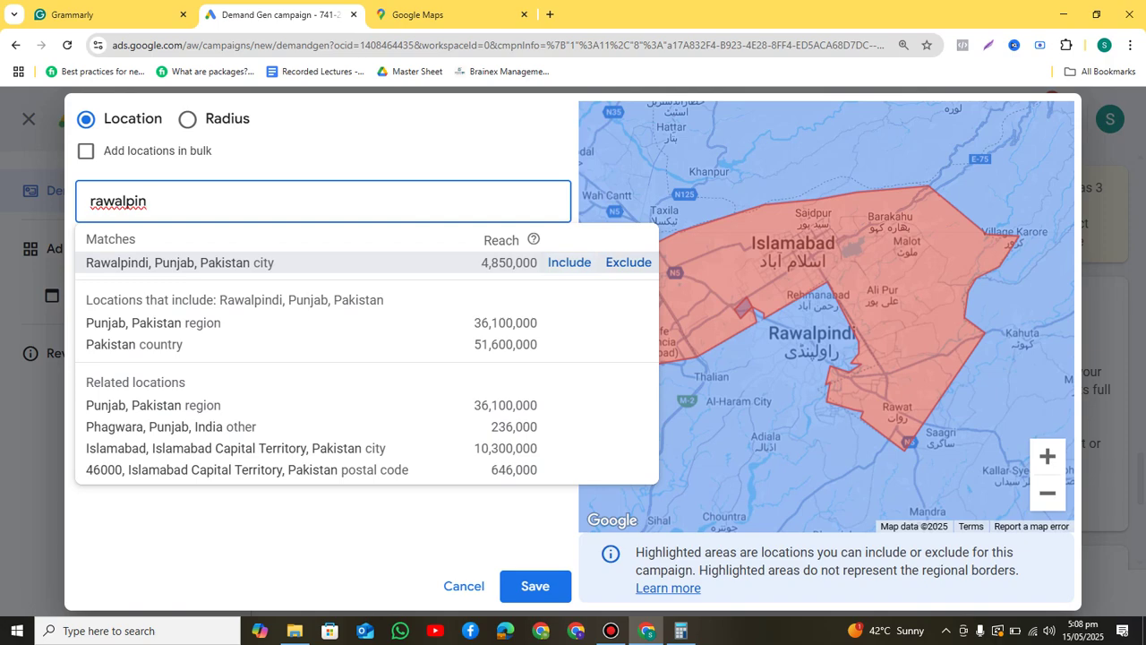
{"action": "left_click", "coordinate": [629, 262]}
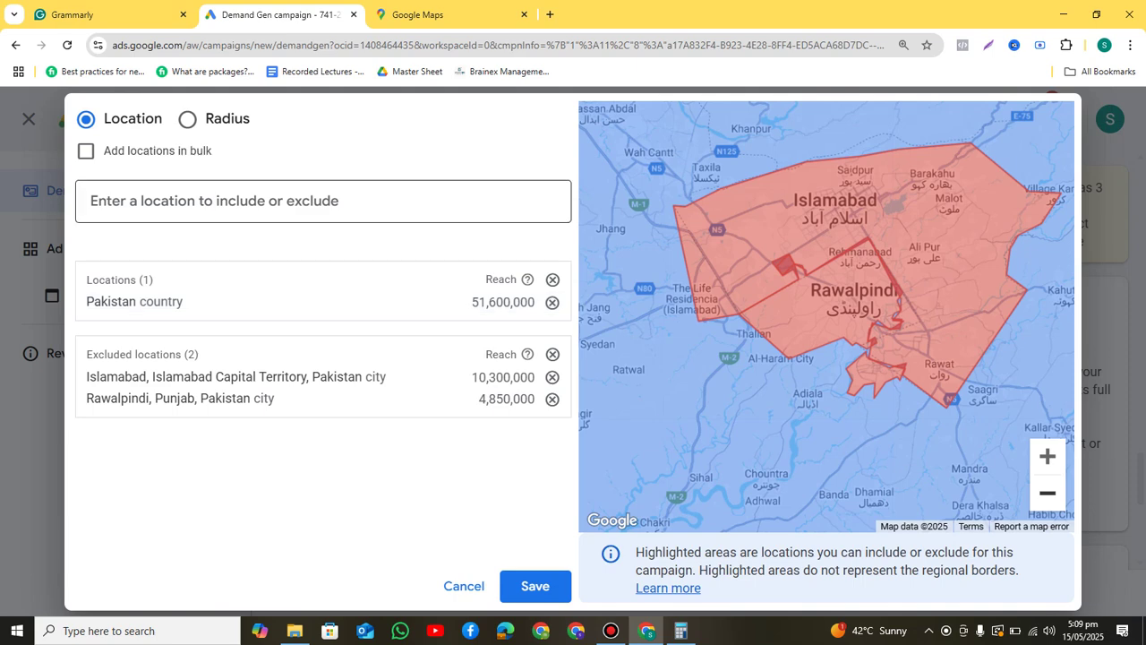
- Exclude the city of Lahore, Punjab, and view the excluded areas across Pakistan on the map
{"action": "left_click", "coordinate": [308, 200]}
{"action": "type", "text": "lahore"}
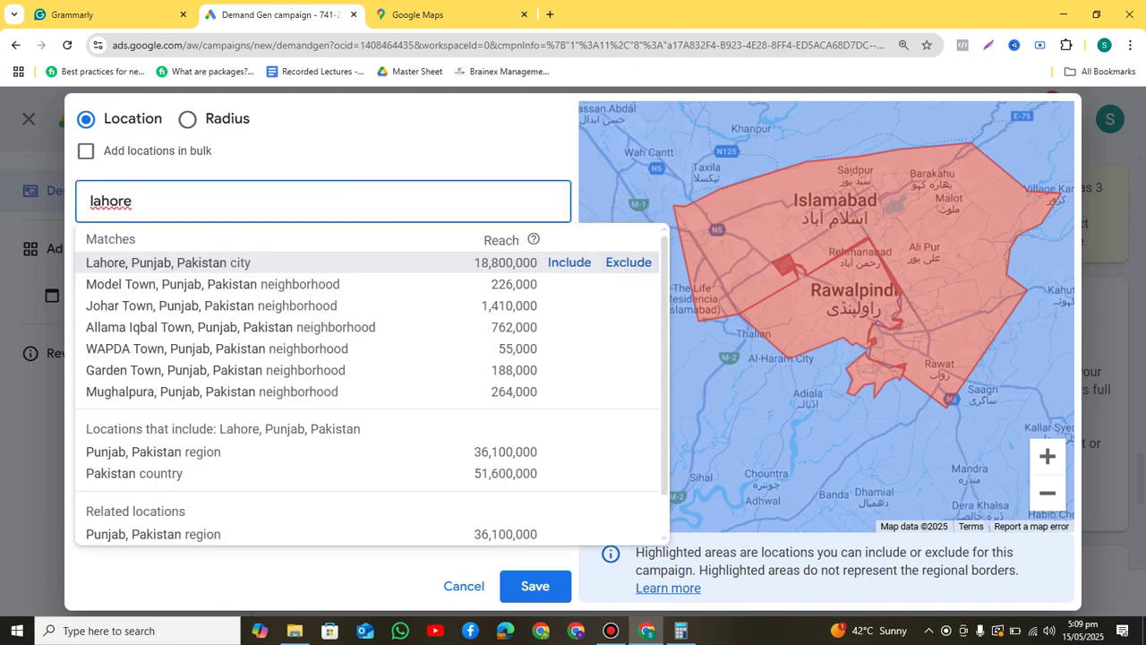
{"action": "left_click", "coordinate": [628, 260]}
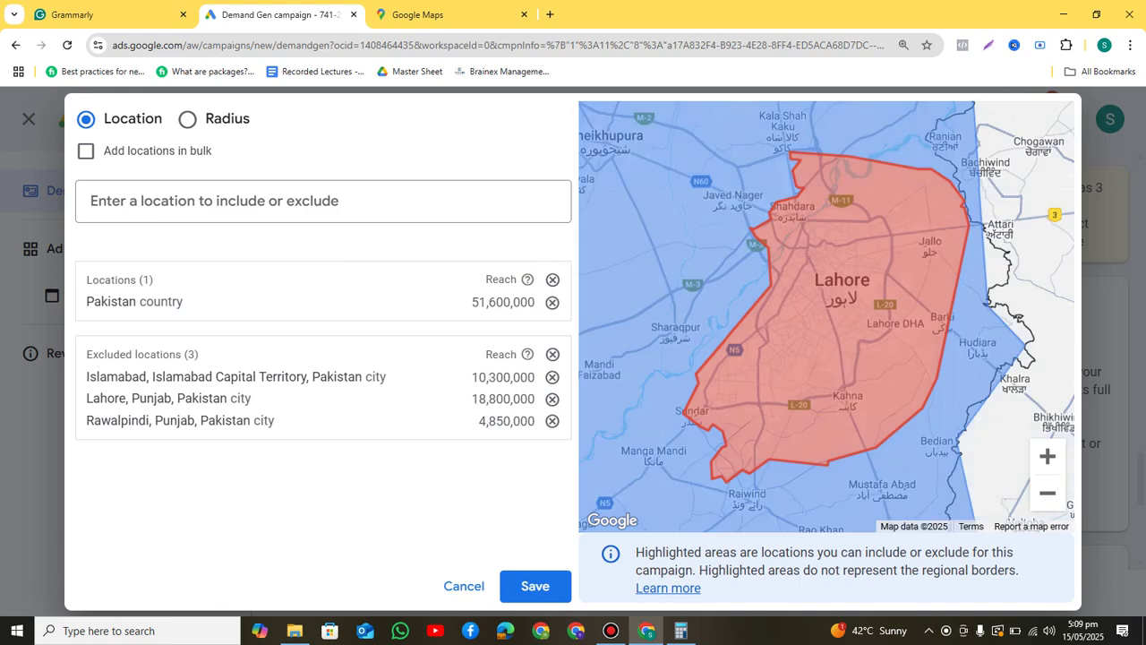
{"action": "left_click", "coordinate": [1048, 493]}
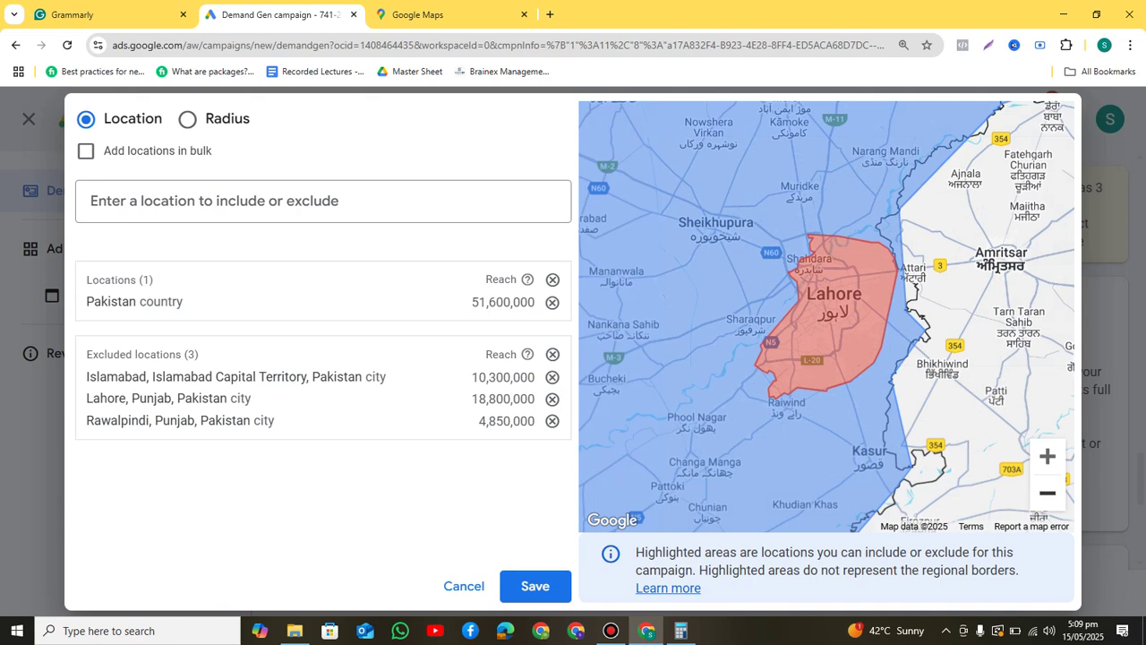
{"action": "left_click", "coordinate": [1047, 492]}
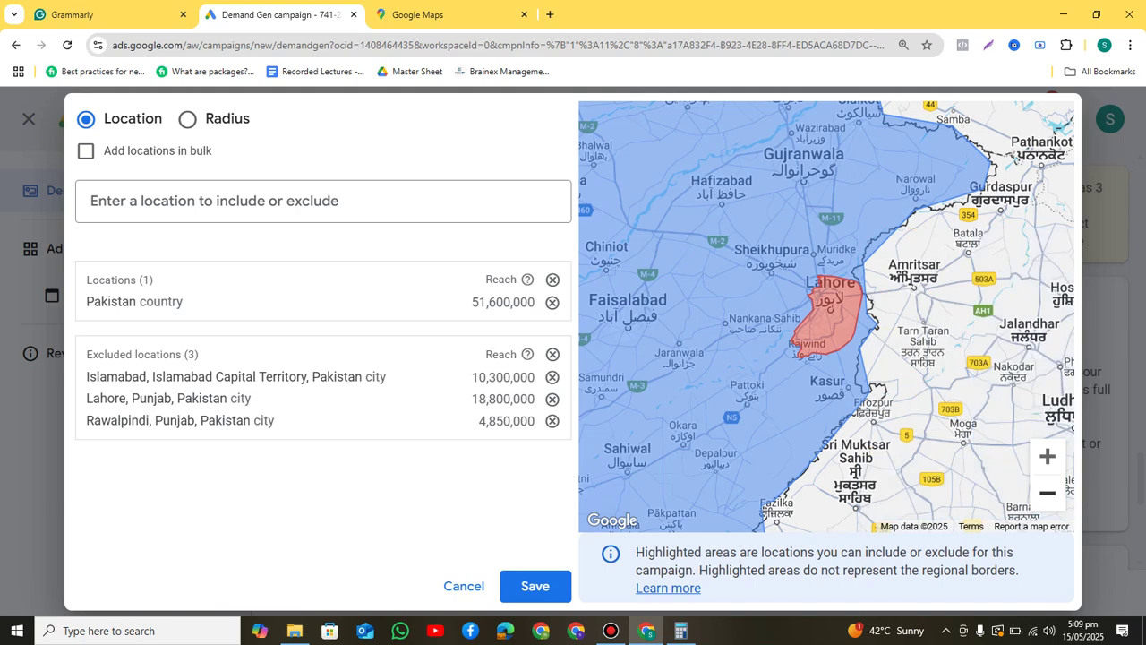
{"action": "left_click", "coordinate": [1046, 492]}
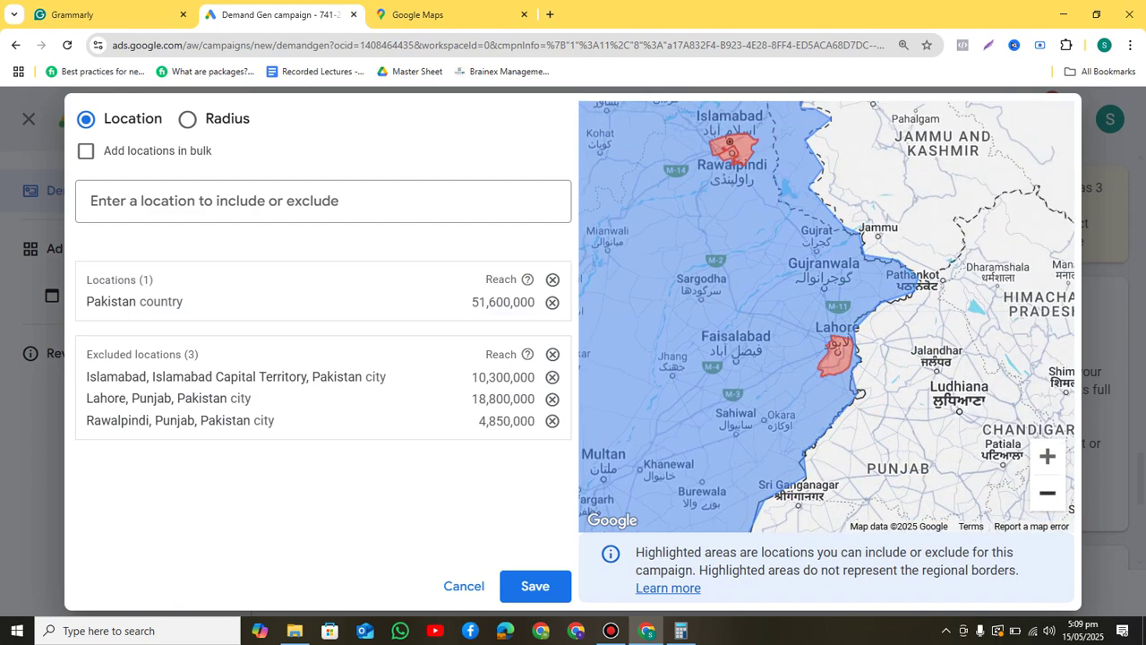
{"action": "left_click", "coordinate": [1047, 492]}
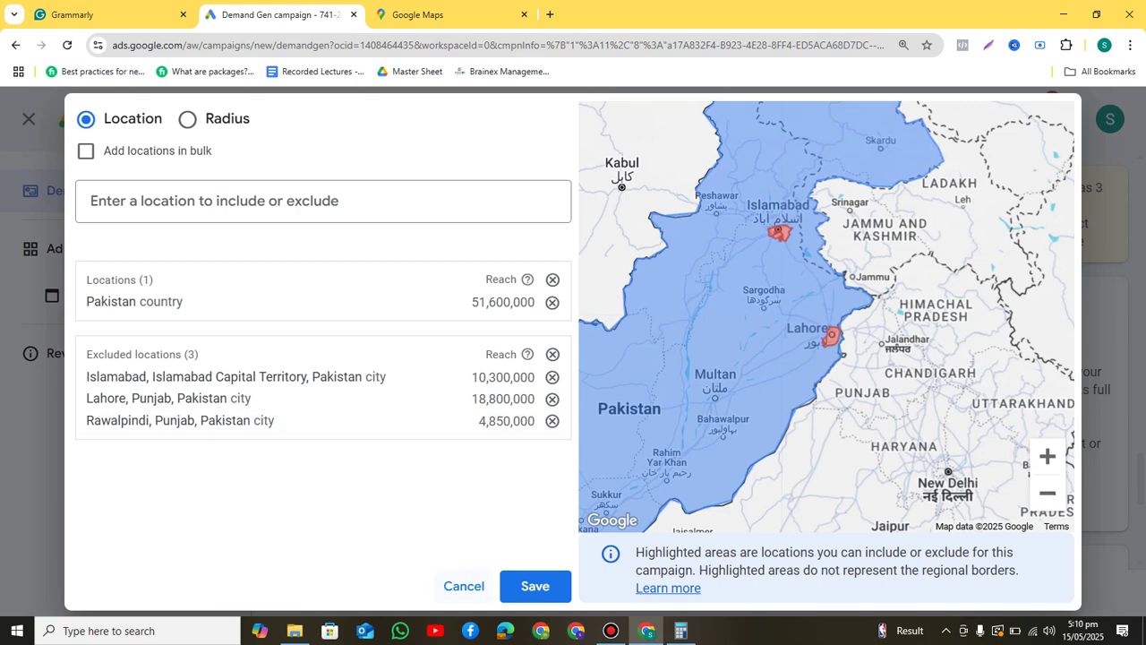
- Discard the advanced location selections and return to the campaign's Locations and Languages settings
{"action": "left_click", "coordinate": [463, 586]}
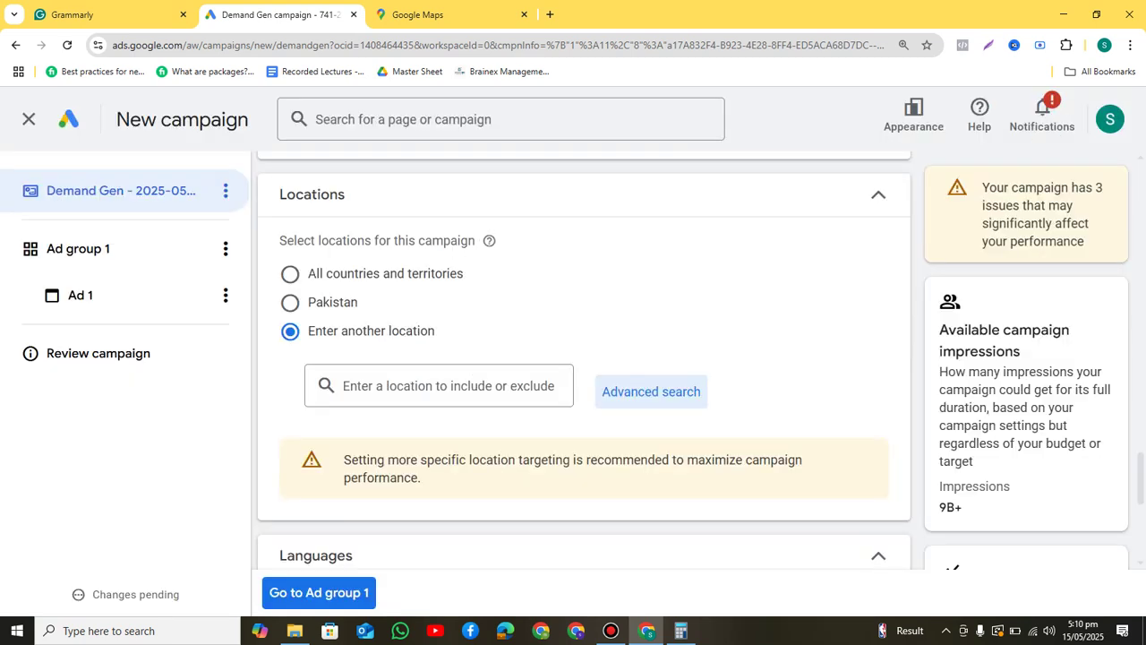
{"action": "scroll", "coordinate": [584, 358], "scroll_direction": "down", "scroll_amount": 5}
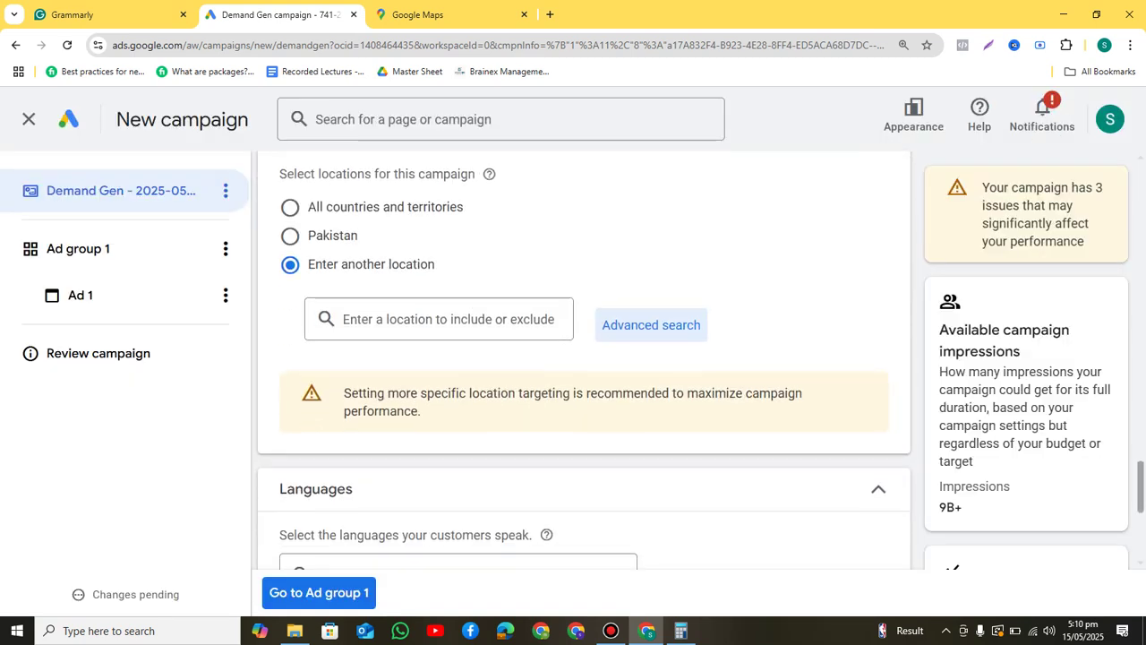
{"action": "scroll", "coordinate": [584, 358], "scroll_direction": "up", "scroll_amount": 4}
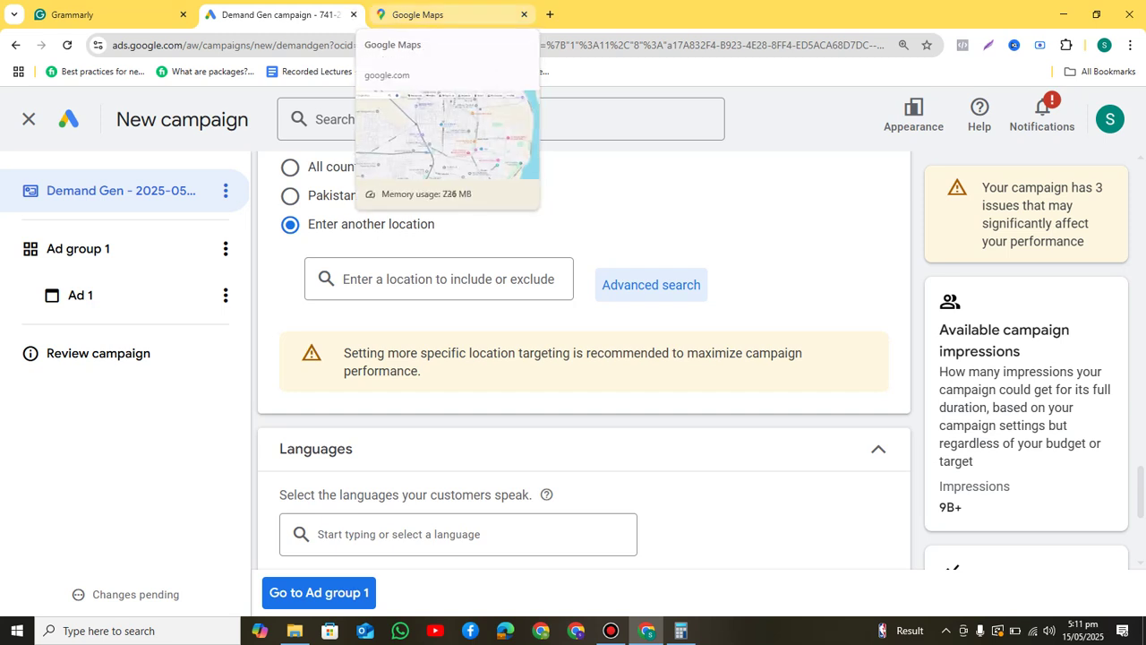
- Switch to the Grammarly document and add the line "Task: Create an account on Sadapay." below Skillup Academy
{"action": "left_click", "coordinate": [99, 14]}
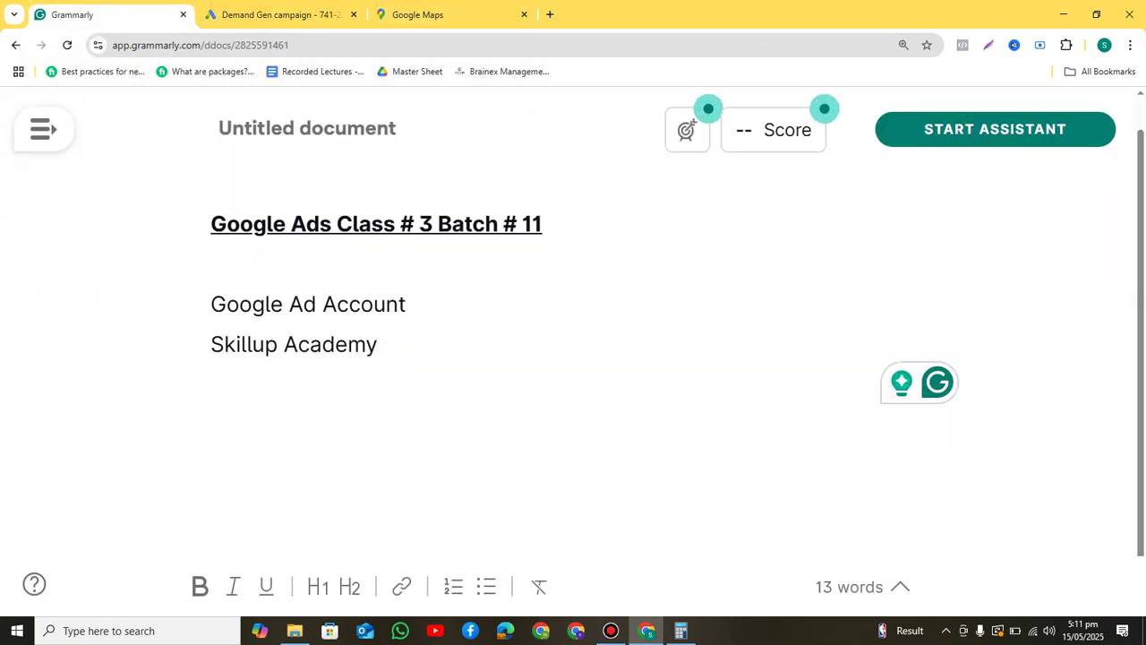
{"action": "key", "text": "Return"}
{"action": "key", "text": "Return"}
{"action": "type", "text": "Ta"}
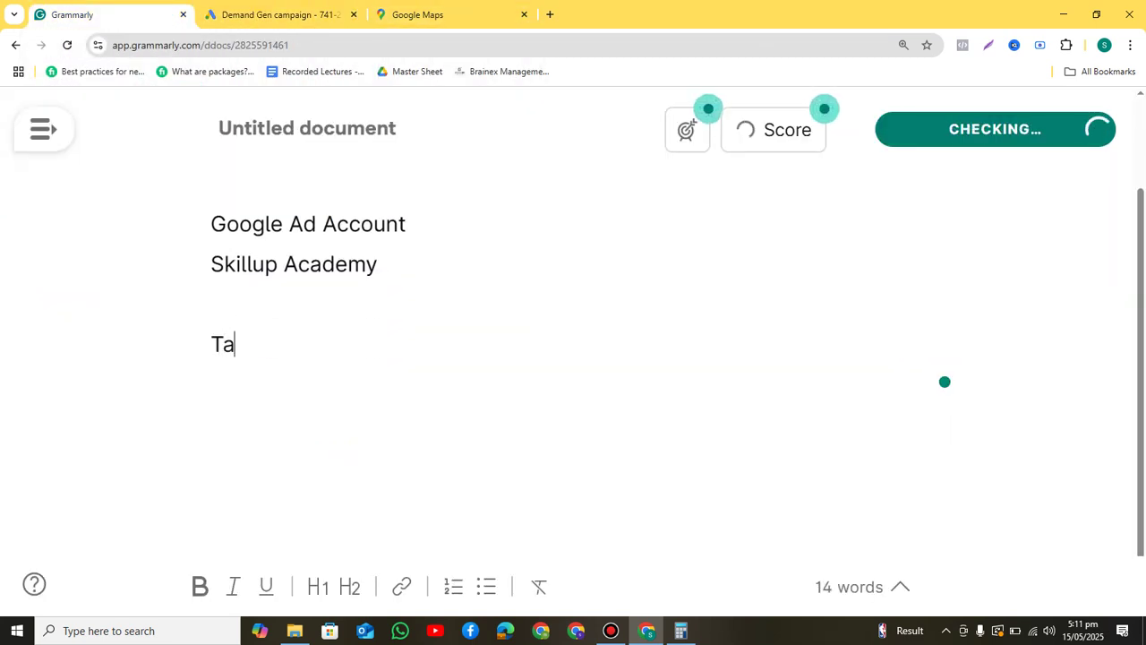
{"action": "type", "text": "sk: Create "}
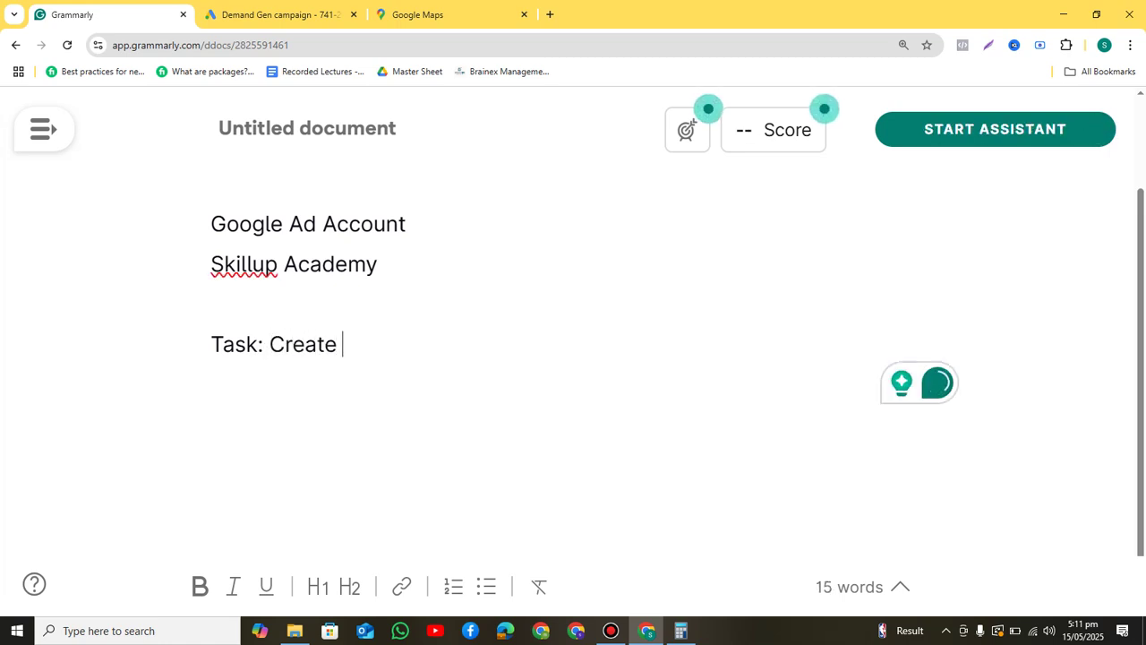
{"action": "type", "text": "account "}
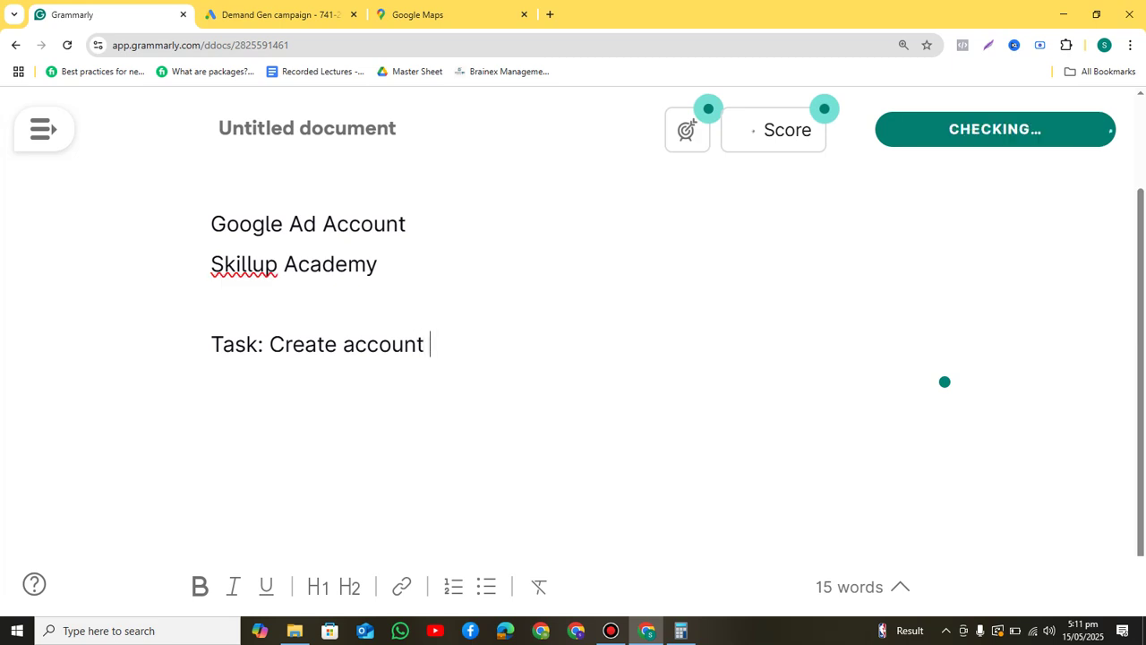
{"action": "type", "text": "on Sada"}
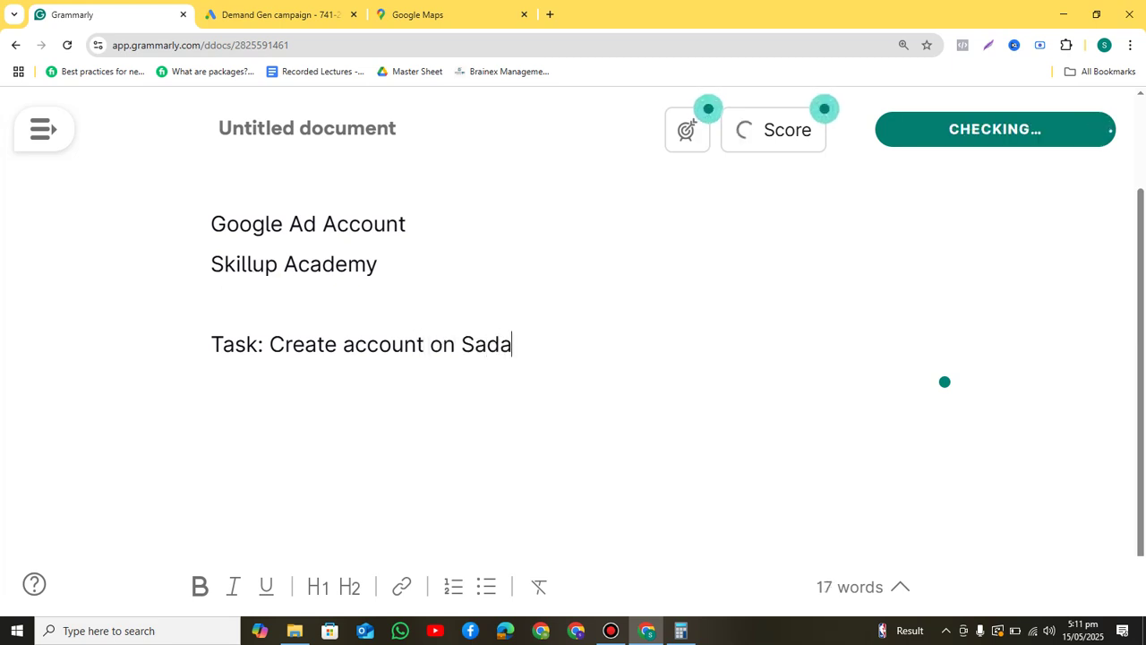
{"action": "type", "text": "pay."}
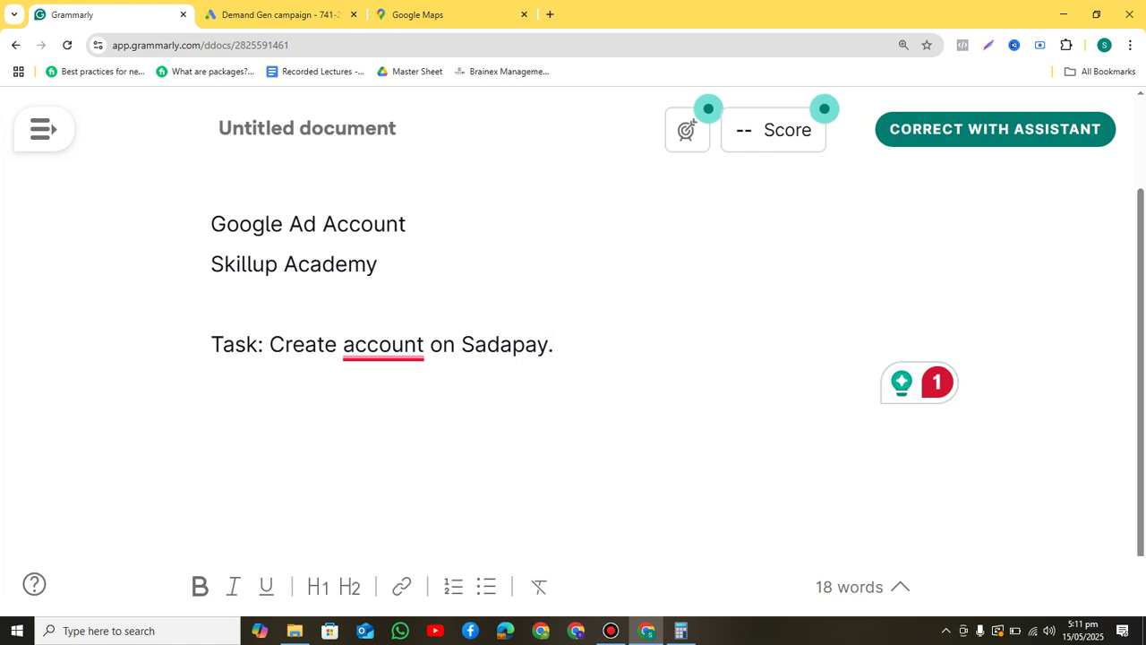
{"action": "mouse_move", "coordinate": [383, 345]}
{"action": "left_click", "coordinate": [403, 427]}
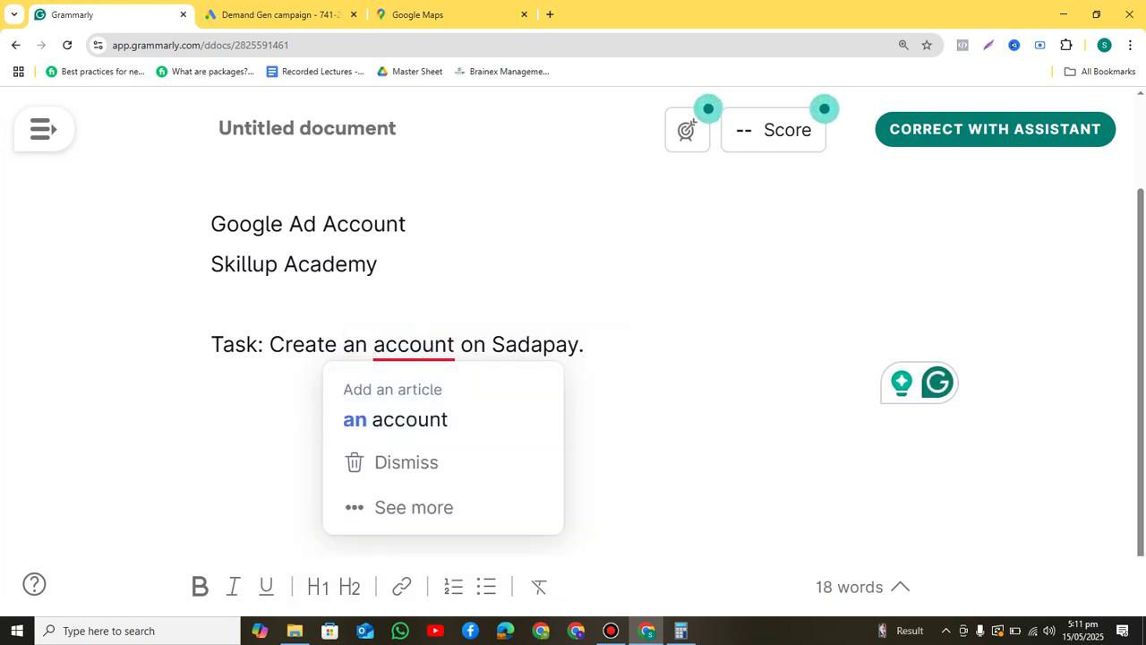
{"action": "left_click", "coordinate": [611, 630]}
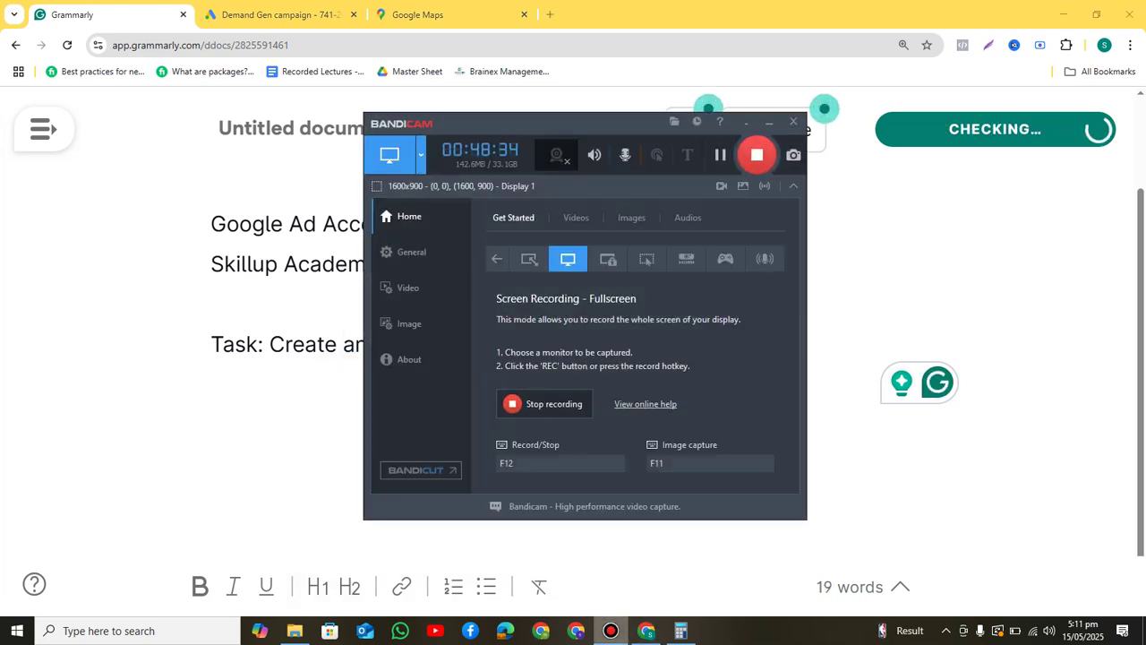